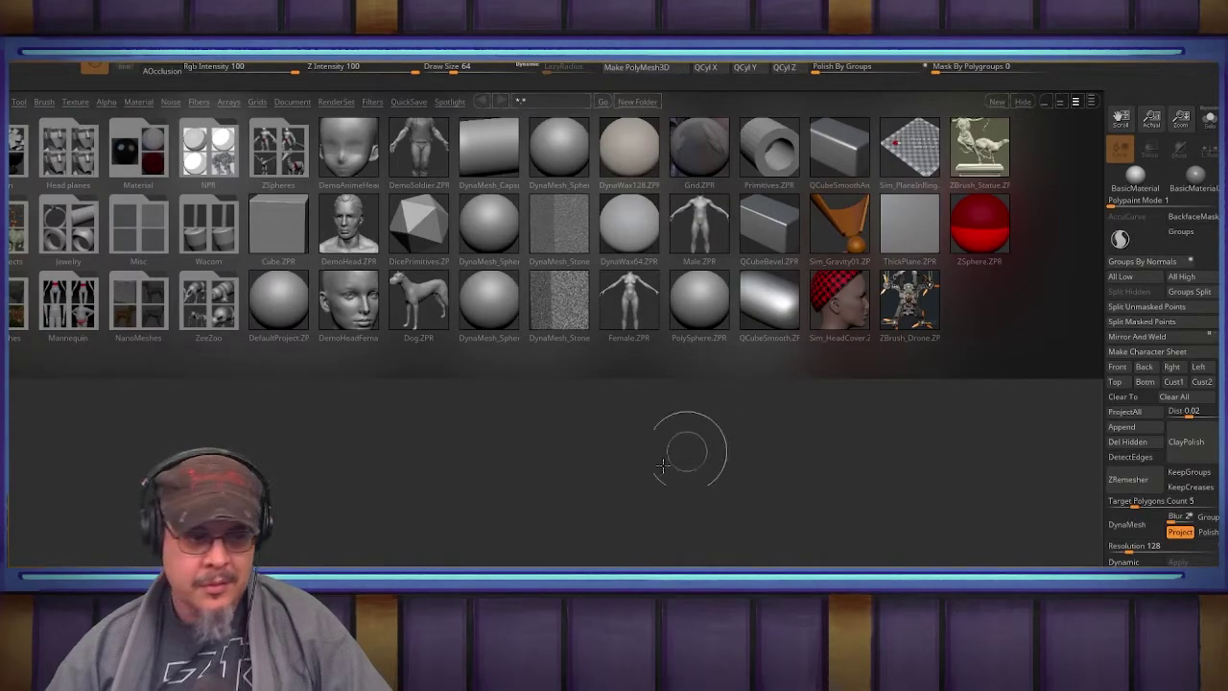
# Step: Place the character model on the canvas in edit mode, frame it and hide the LightBox browser
pyautogui.moveTo(484, 572); pyautogui.dragTo(488, 633)
pyautogui.press('t')
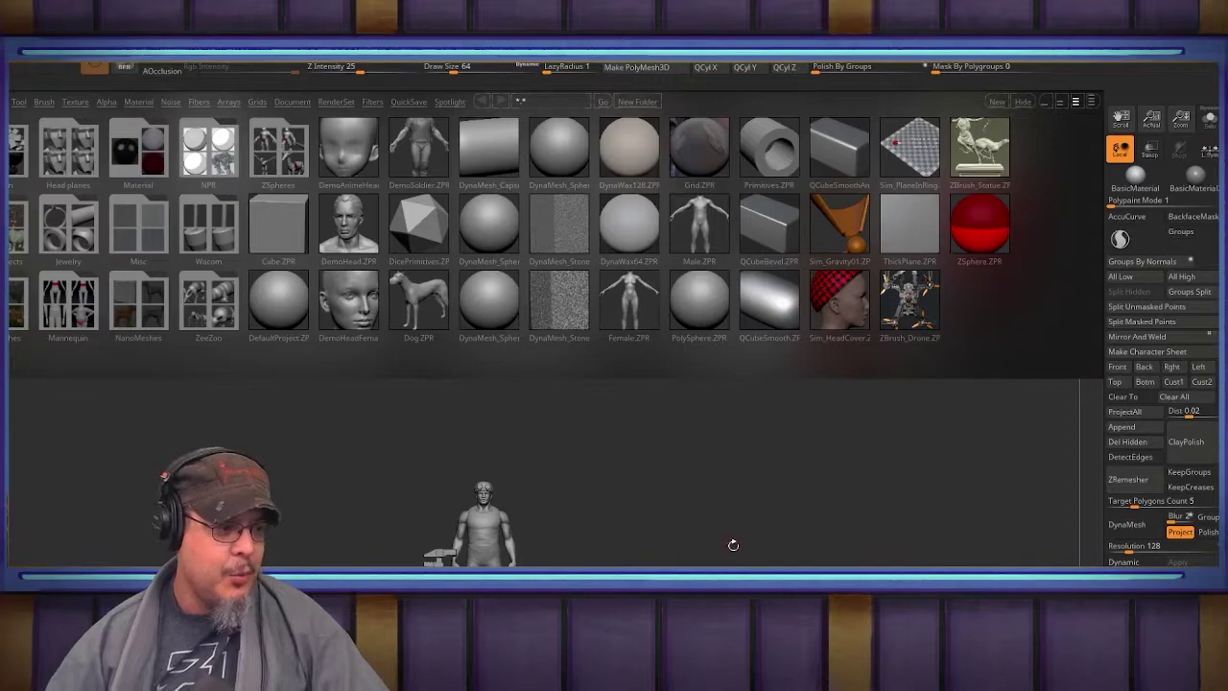
pyautogui.press('f')
pyautogui.press(',')
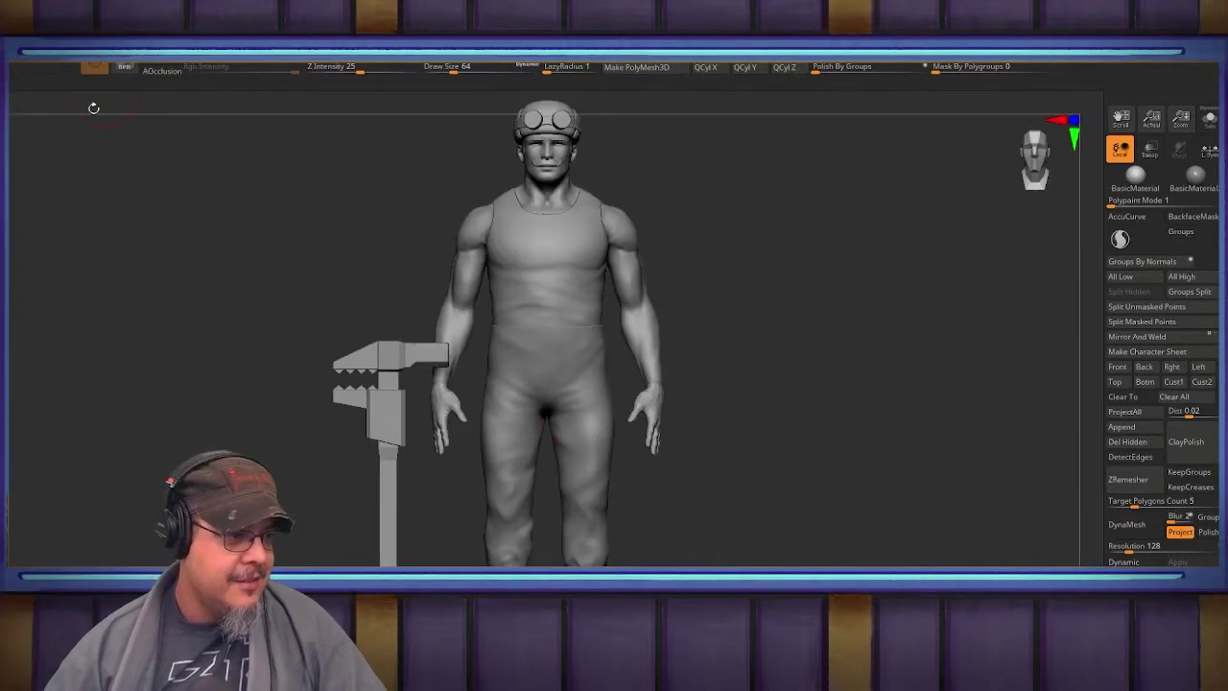
# Step: Examine the figure's head, neck and waist from the front and sides to see how the clothing and body meshes meet
pyautogui.moveTo(816, 385)
pyautogui.mouseDown()
pyautogui.moveTo(886, 381)
pyautogui.moveTo(828, 378)
pyautogui.mouseUp()
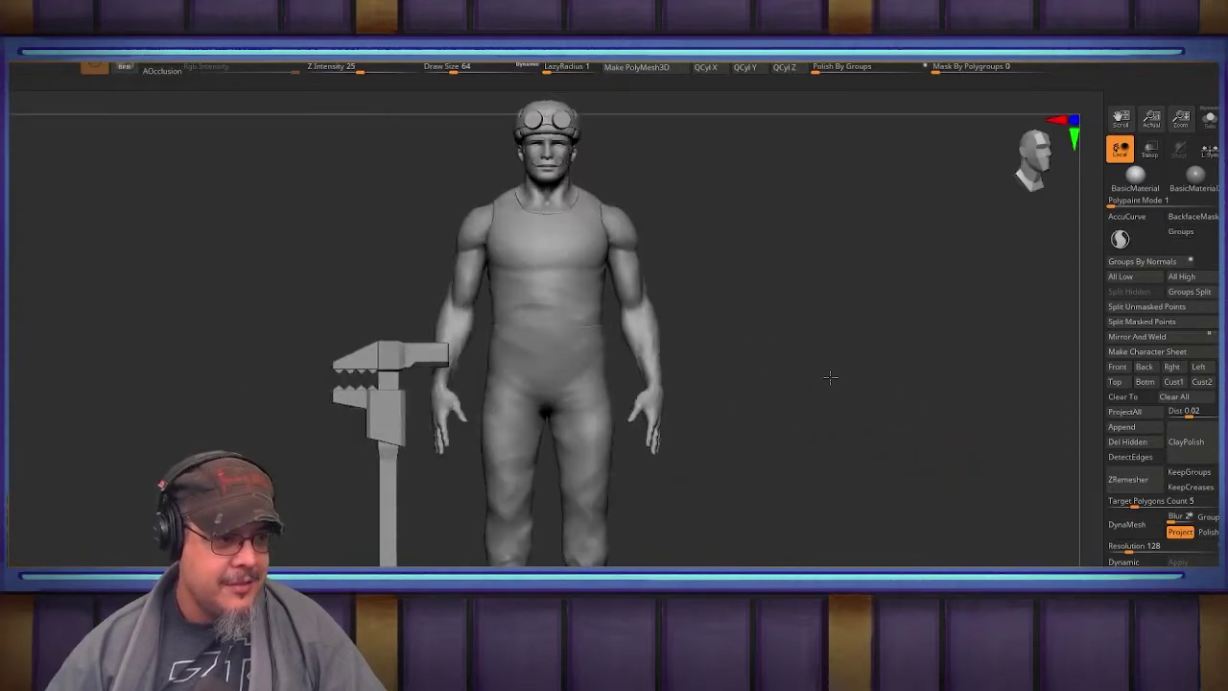
pyautogui.keyDown('alt'); pyautogui.moveTo(722, 254); pyautogui.dragTo(734, 419); pyautogui.keyUp('alt')
pyautogui.keyDown('alt'); pyautogui.moveTo(688, 301); pyautogui.dragTo(803, 373); pyautogui.keyUp('alt')
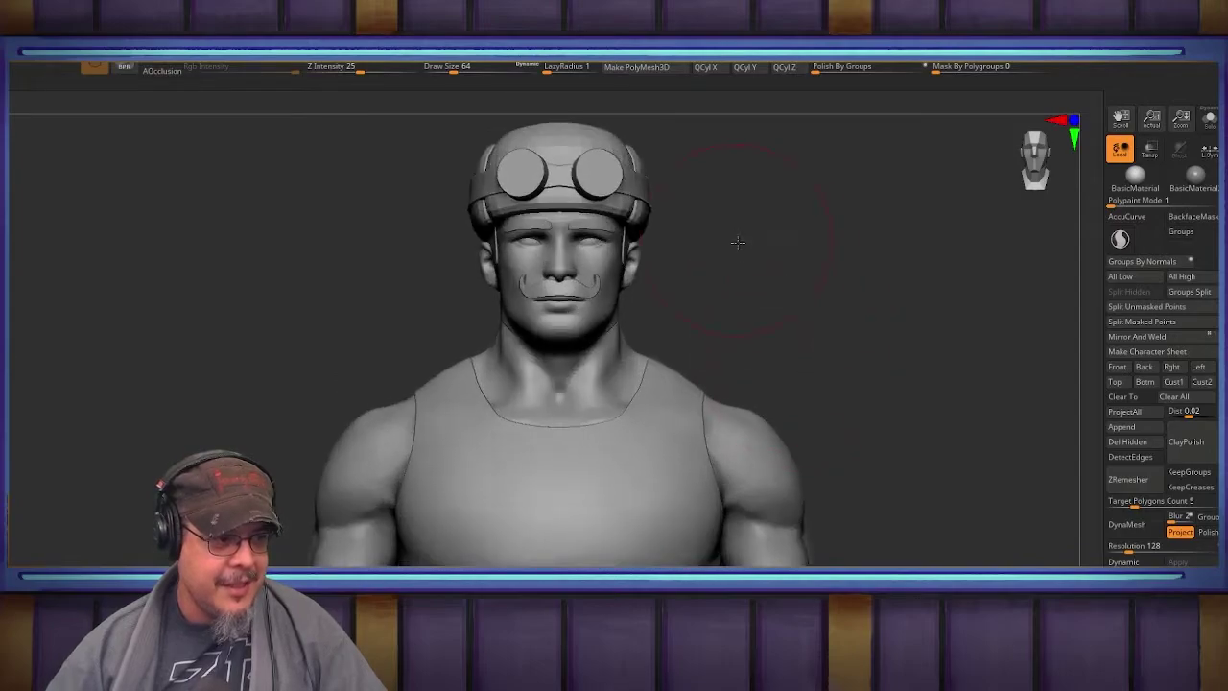
pyautogui.keyDown('alt'); pyautogui.moveTo(739, 242); pyautogui.dragTo(754, 325); pyautogui.keyUp('alt')
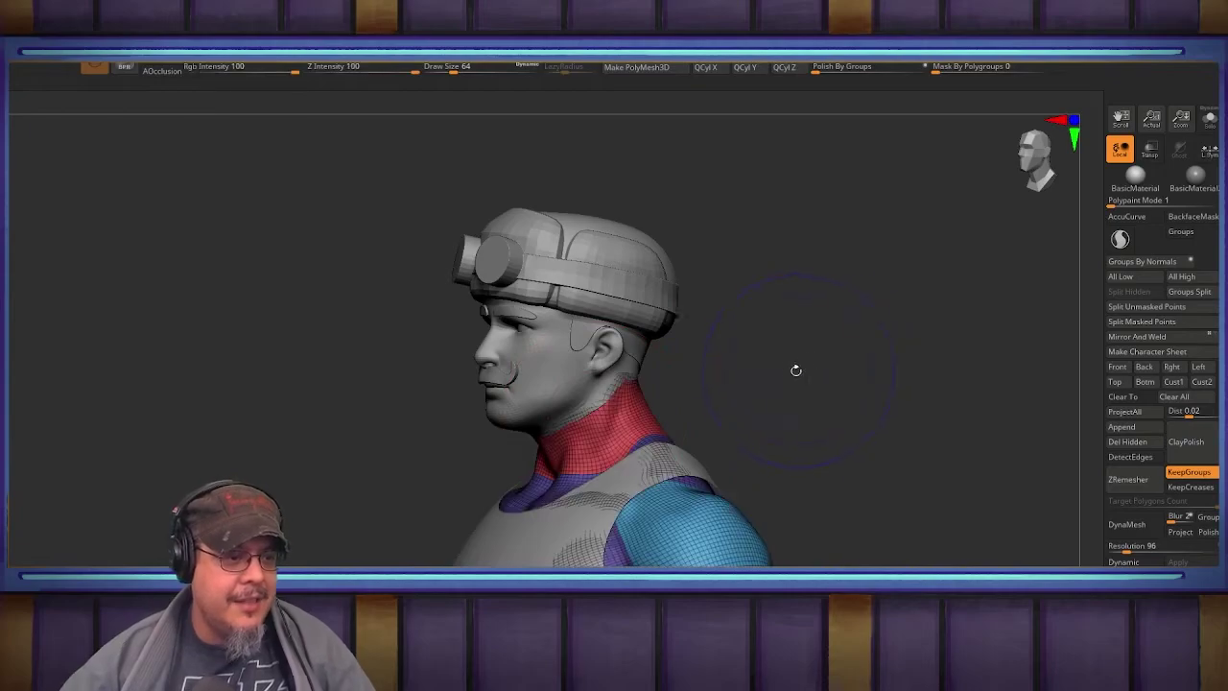
pyautogui.keyDown('shift'); pyautogui.moveTo(796, 370); pyautogui.dragTo(838, 373); pyautogui.keyUp('shift')
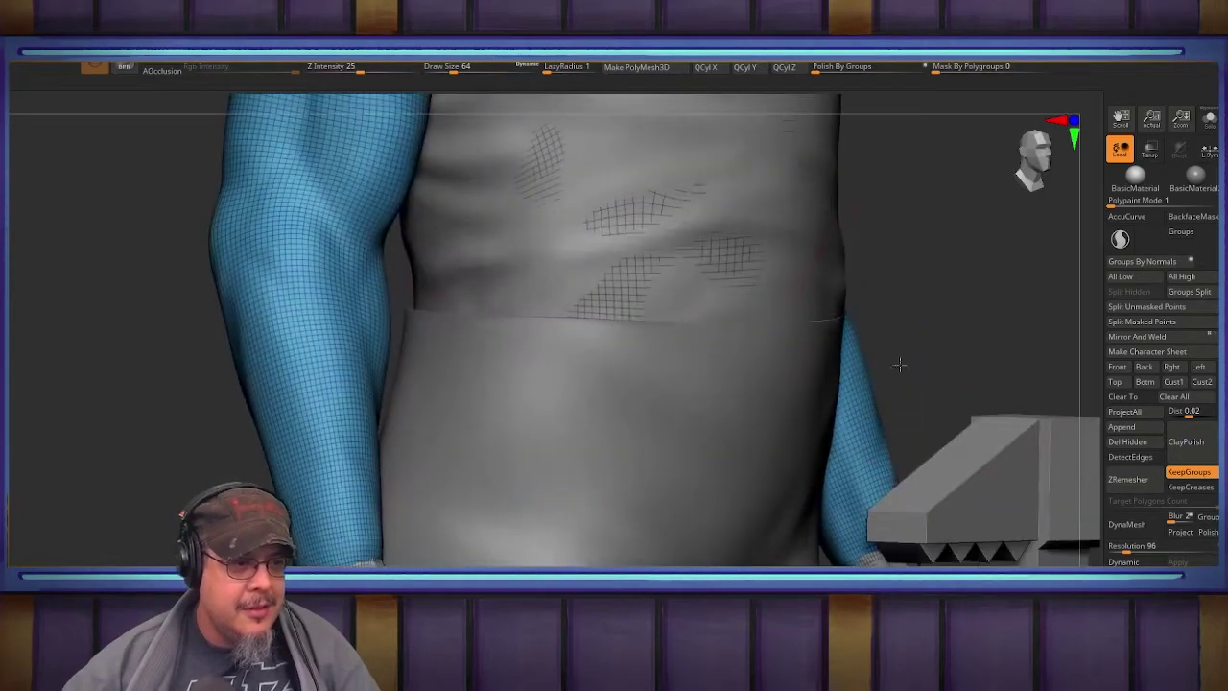
pyautogui.moveTo(905, 364); pyautogui.dragTo(899, 561)
pyautogui.keyDown('alt'); pyautogui.moveTo(899, 241); pyautogui.dragTo(893, 557); pyautogui.keyUp('alt')
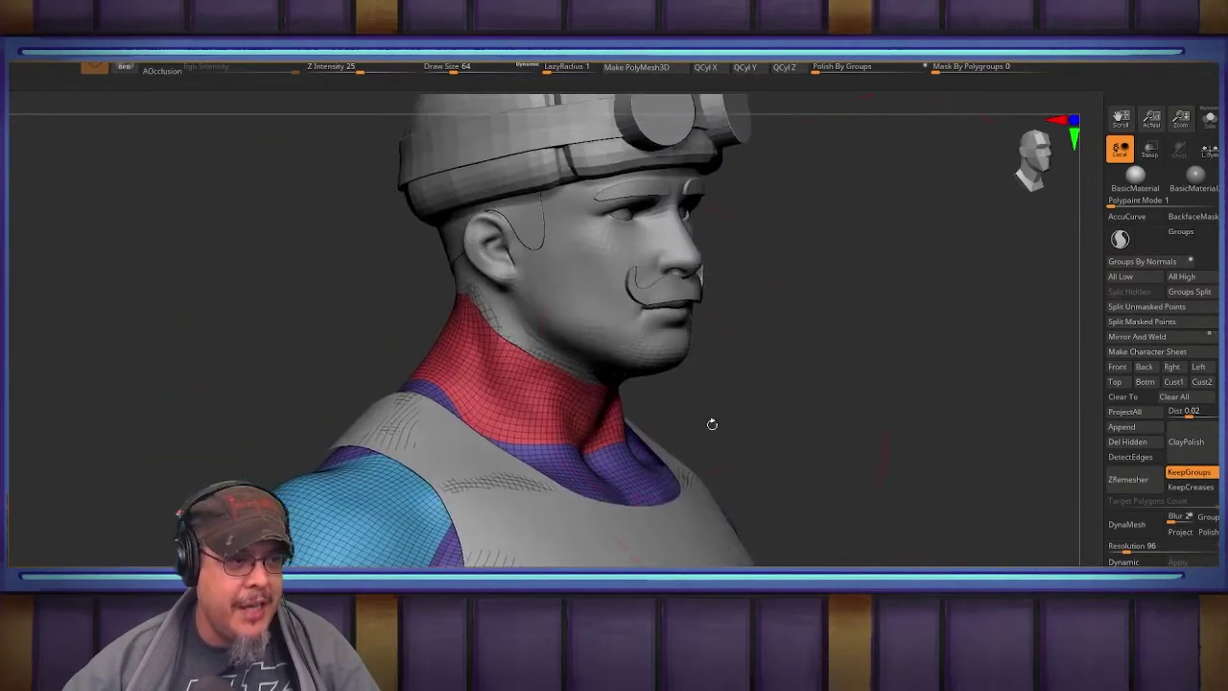
# Step: Select the head mesh and inspect the polygroups of the face and of the body on its own
pyautogui.keyDown('alt'); pyautogui.click(580, 327); pyautogui.keyUp('alt')
pyautogui.moveTo(865, 314); pyautogui.dragTo(765, 314)
pyautogui.moveTo(844, 350)
pyautogui.keyDown('alt'); pyautogui.mouseDown()
pyautogui.moveTo(803, 313)
pyautogui.moveTo(842, 365)
pyautogui.moveTo(844, 332)
pyautogui.mouseUp(); pyautogui.keyUp('alt')
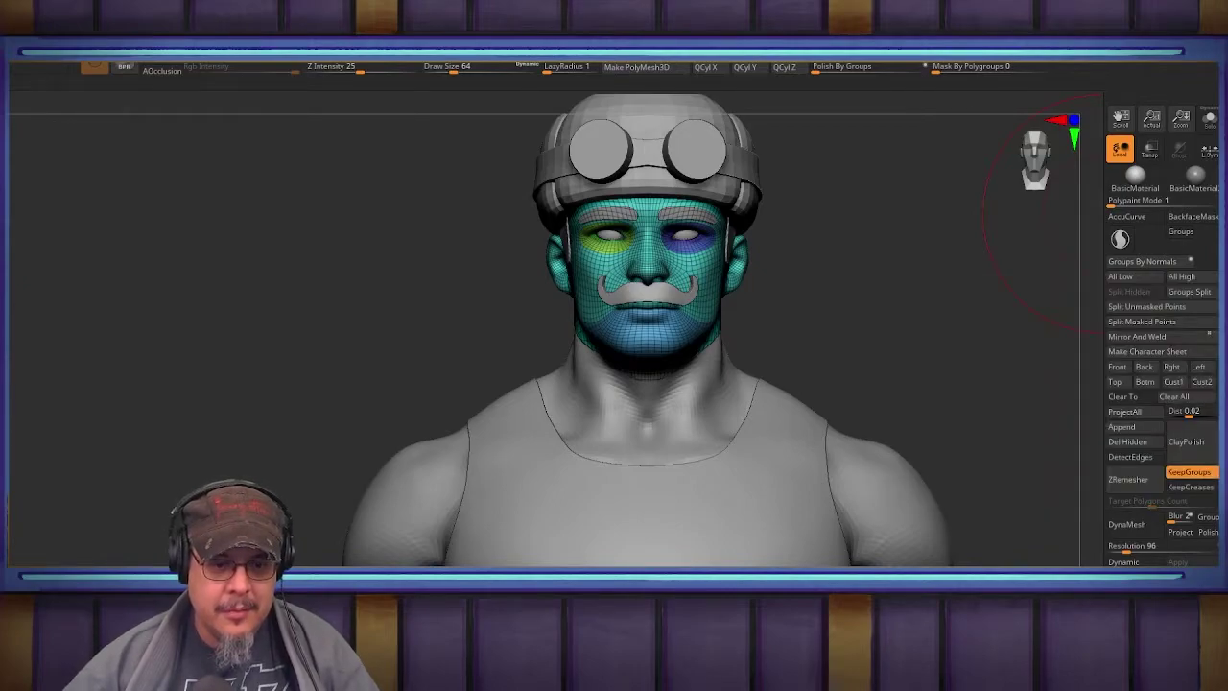
pyautogui.moveTo(879, 305); pyautogui.dragTo(996, 425)
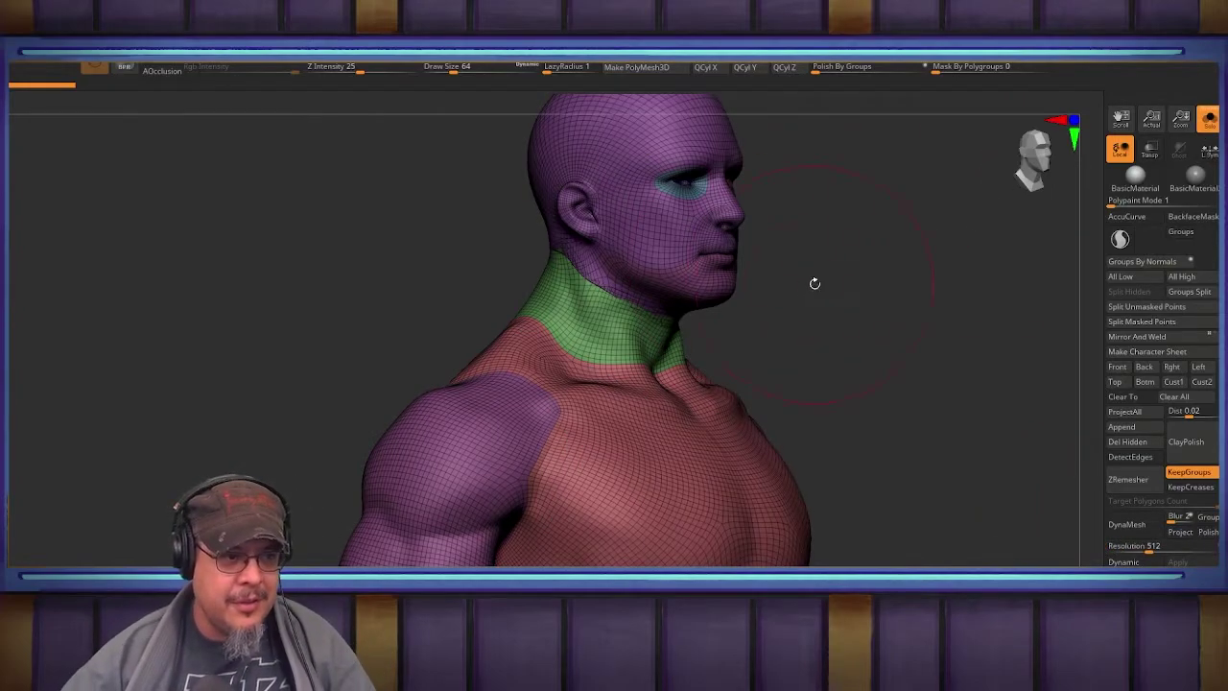
pyautogui.moveTo(811, 279); pyautogui.dragTo(844, 262)
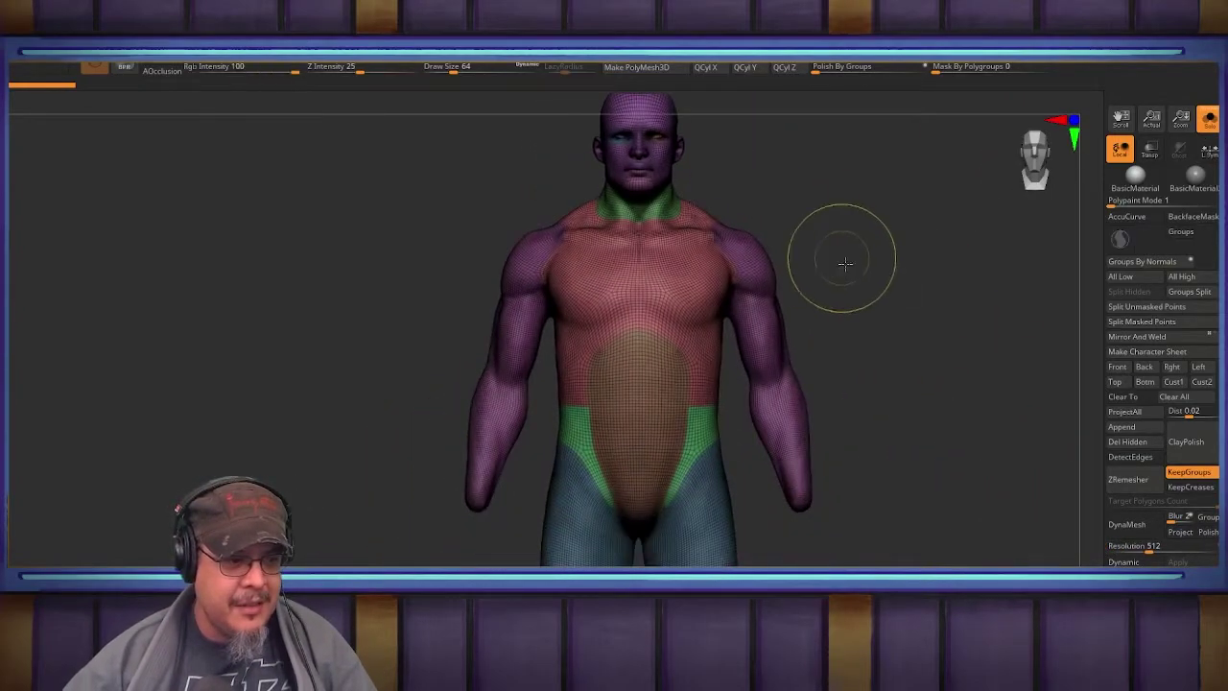
# Step: Try to DynaMesh the isolated body and undo it
pyautogui.click(1110, 523)
pyautogui.moveTo(877, 257); pyautogui.dragTo(923, 452)
pyautogui.hotkey('shift', 'f')
pyautogui.hotkey('shift', 'f')
pyautogui.hotkey('ctrl', 'z')
pyautogui.hotkey('shift', 'f')
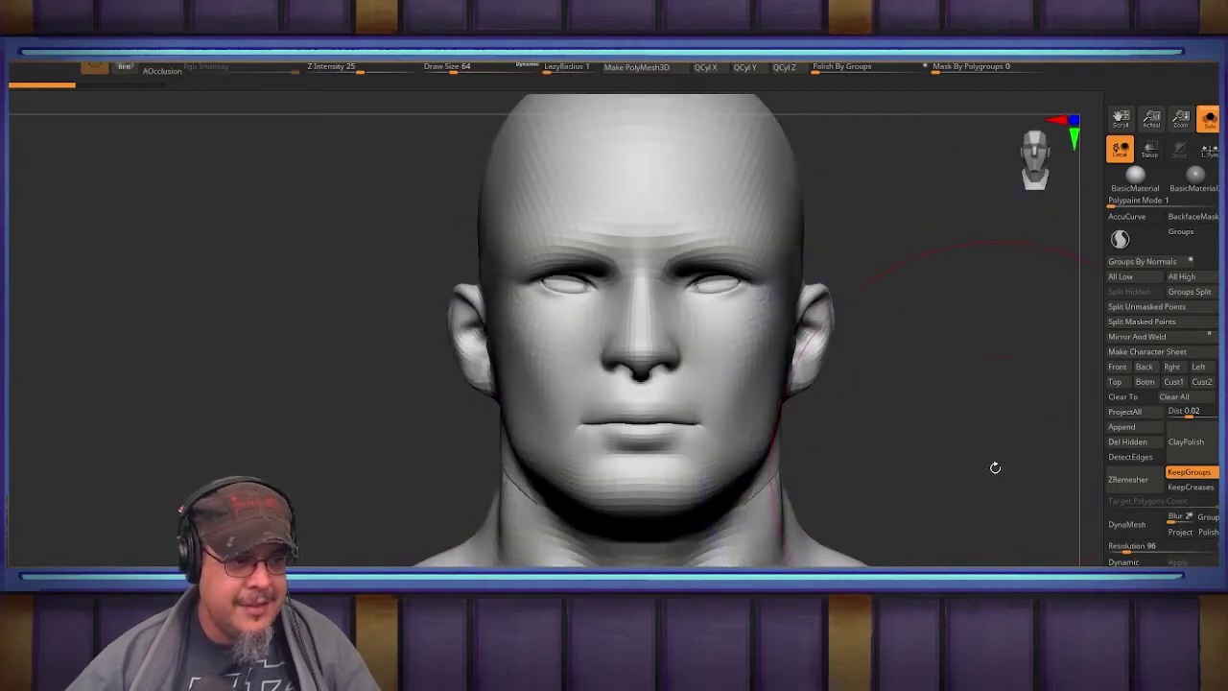
# Step: Set the DynaMesh resolution to 720 and DynaMesh the isolated body
pyautogui.press('d')
pyautogui.click(577, 222)
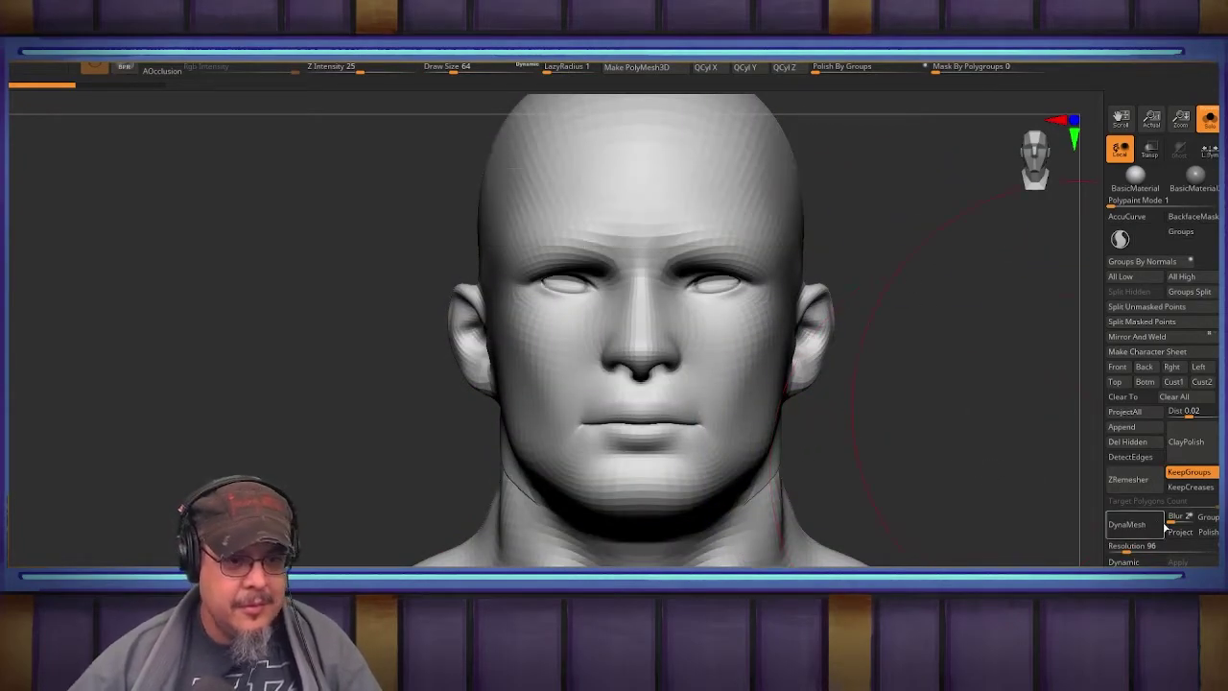
pyautogui.click(1124, 550)
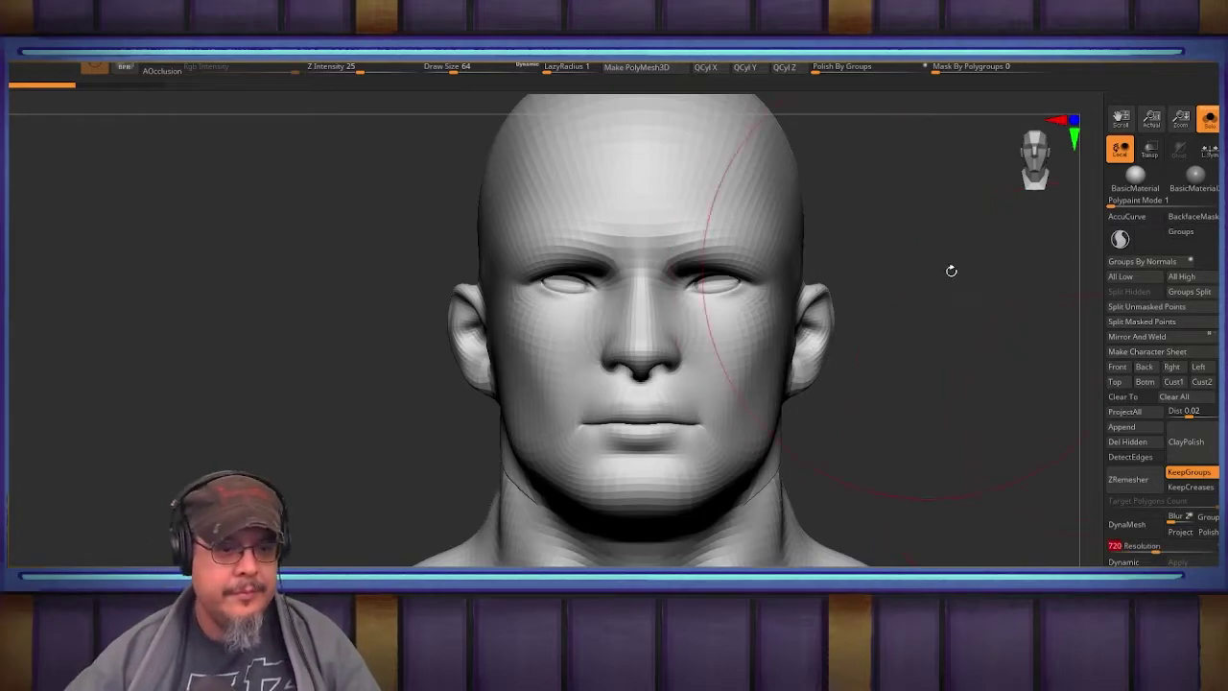
pyautogui.click(1125, 524)
pyautogui.moveTo(871, 329)
pyautogui.mouseDown()
pyautogui.moveTo(893, 356)
pyautogui.moveTo(898, 346)
pyautogui.mouseUp()
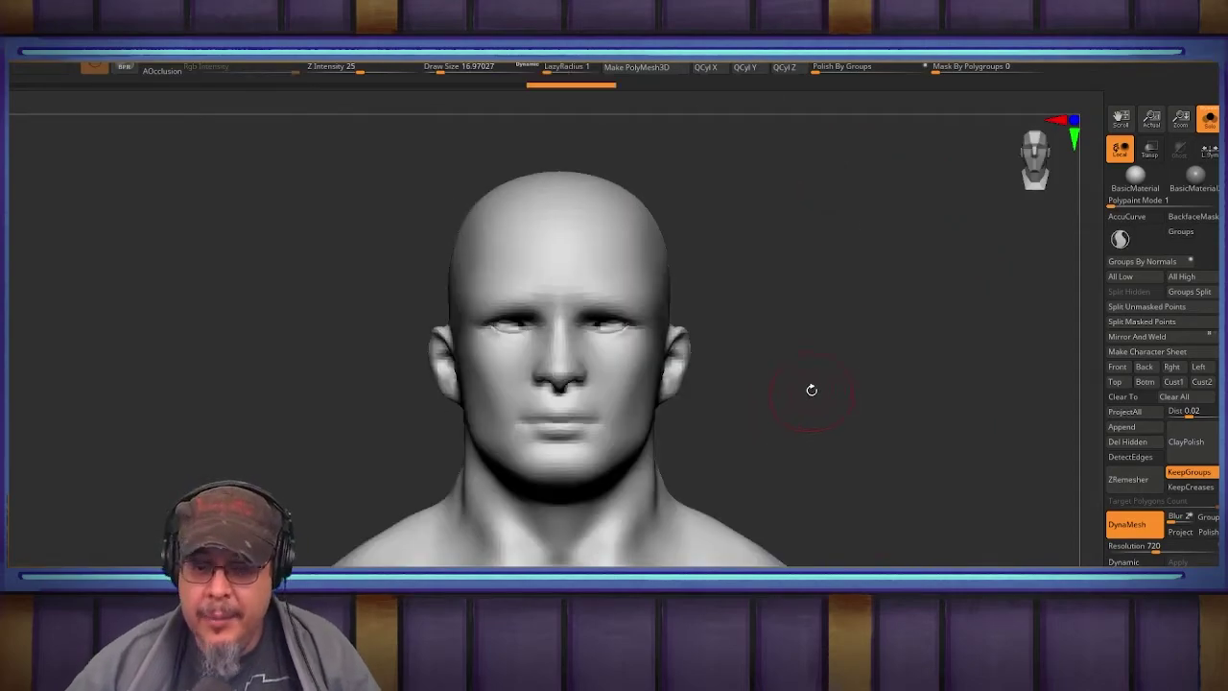
pyautogui.moveTo(811, 390); pyautogui.dragTo(823, 393)
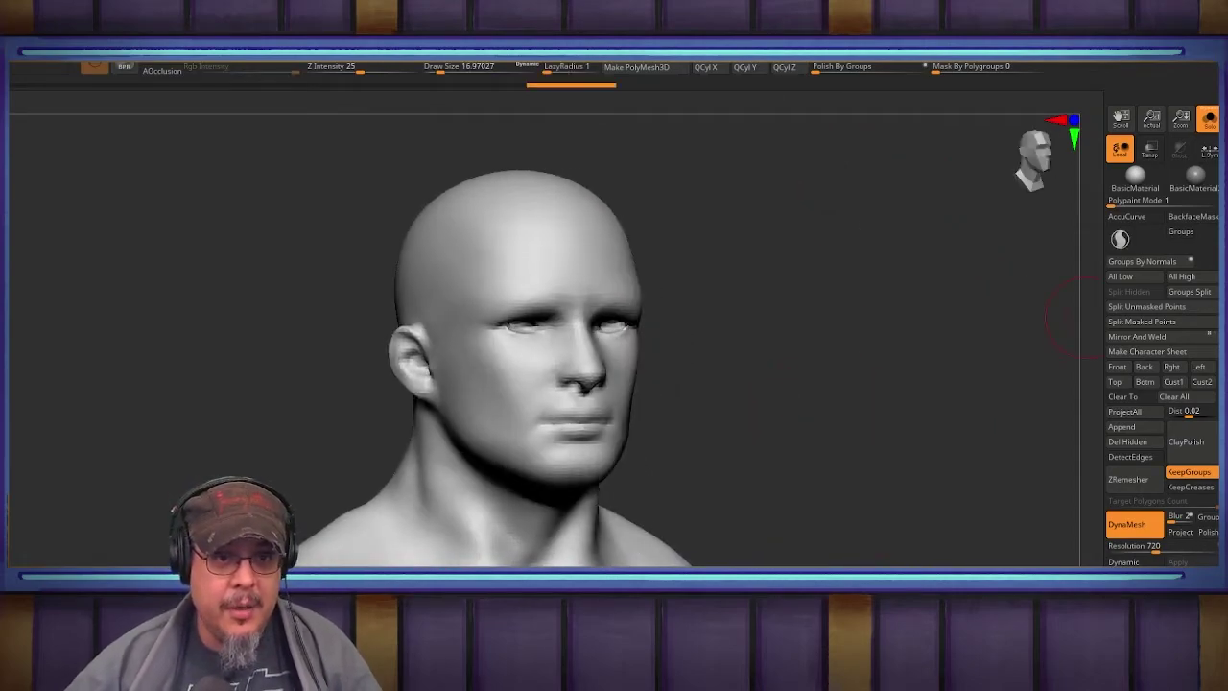
# Step: Try a sculpting stroke at the inner corner of the eye with a draw size of about 18.5, and undo it
pyautogui.moveTo(833, 325)
pyautogui.keyDown('alt'); pyautogui.mouseDown()
pyautogui.moveTo(937, 411)
pyautogui.moveTo(912, 413)
pyautogui.moveTo(940, 393)
pyautogui.moveTo(1043, 477)
pyautogui.mouseUp(); pyautogui.keyUp('alt')
pyautogui.press('s')
pyautogui.moveTo(660, 379); pyautogui.dragTo(653, 369)
pyautogui.press('s')
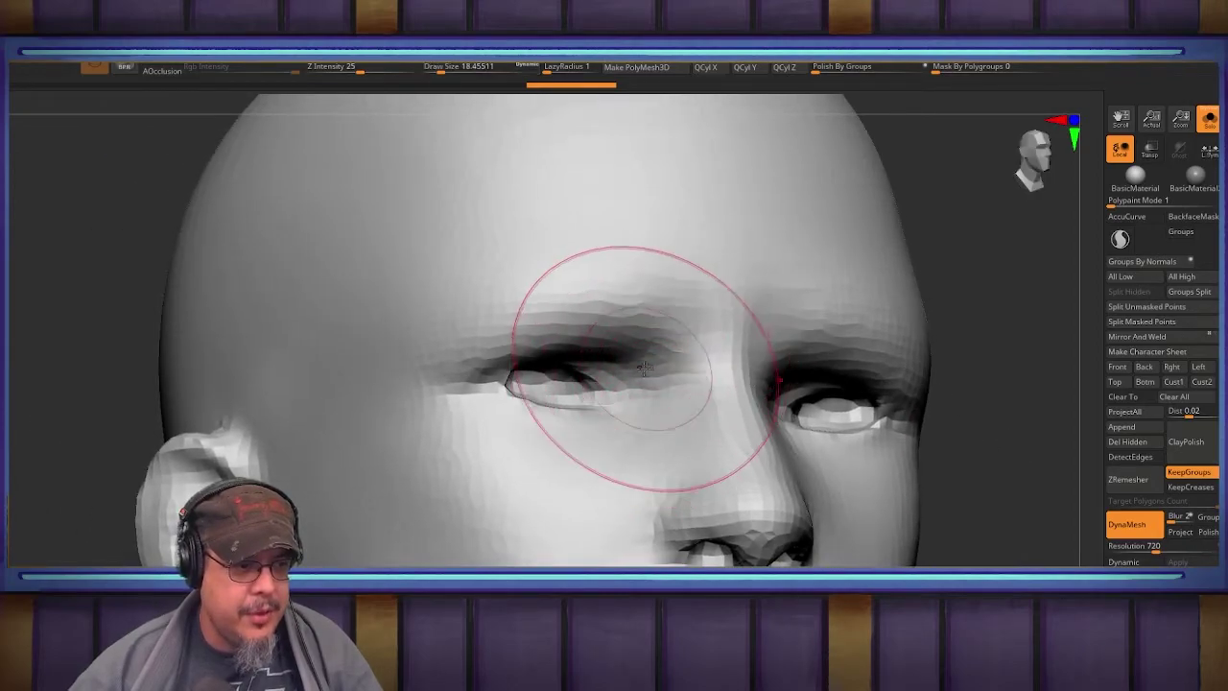
pyautogui.moveTo(594, 339); pyautogui.dragTo(615, 365)
pyautogui.hotkey('ctrl', 'z')
# Step: Reduce the draw size to about 9.4 and switch to the Move brush for work around the eyes
pyautogui.press('s')
pyautogui.press('b')
pyautogui.press('d')
pyautogui.press('s')
pyautogui.press('b')
pyautogui.press('m')
pyautogui.press('v')
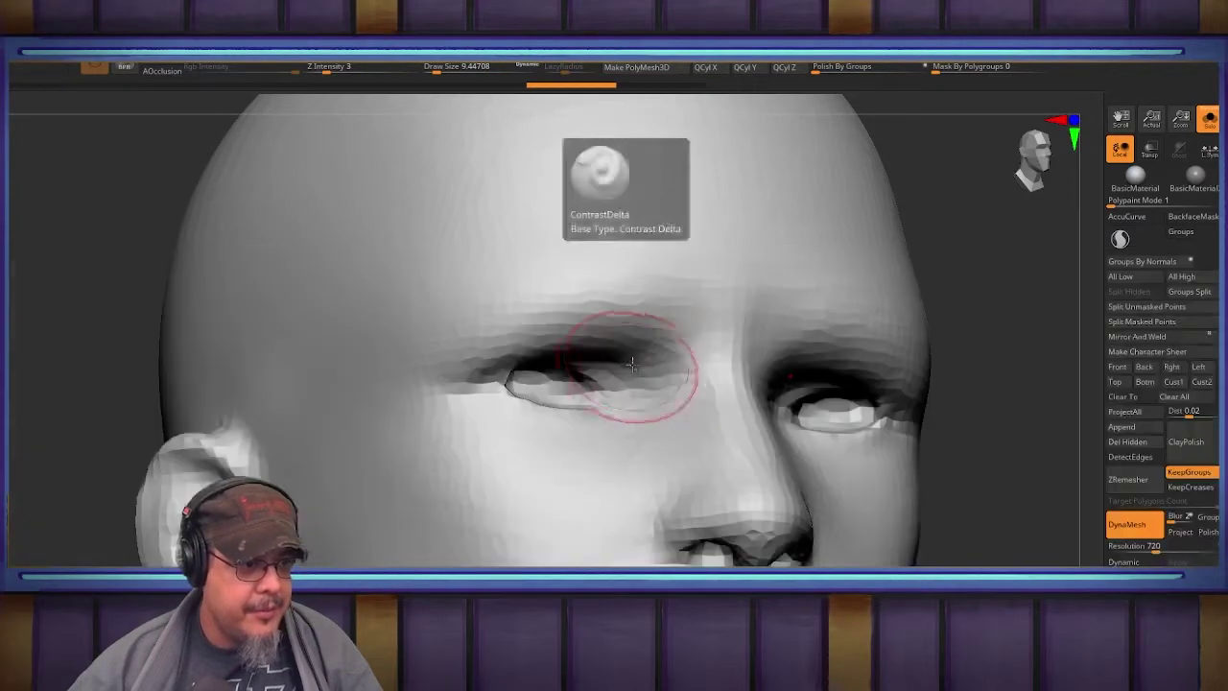
pyautogui.hotkey('ctrl', 'z')
pyautogui.hotkey('ctrl', 'shift', 'z')
# Step: Sculpt the eye sockets and the area below both eyes symmetrically, and smooth the surface
pyautogui.moveTo(633, 355)
pyautogui.mouseDown()
pyautogui.moveTo(561, 336)
pyautogui.moveTo(500, 363)
pyautogui.moveTo(640, 369)
pyautogui.moveTo(566, 353)
pyautogui.moveTo(467, 383)
pyautogui.moveTo(576, 432)
pyautogui.mouseUp()
pyautogui.moveTo(644, 417)
pyautogui.mouseDown(button='right')
pyautogui.moveTo(597, 412)
pyautogui.moveTo(622, 422)
pyautogui.mouseUp(button='right')
pyautogui.moveTo(616, 421)
pyautogui.mouseDown()
pyautogui.moveTo(562, 444)
pyautogui.moveTo(467, 411)
pyautogui.moveTo(611, 417)
pyautogui.moveTo(608, 438)
pyautogui.moveTo(554, 448)
pyautogui.mouseUp()
pyautogui.moveTo(554, 429)
pyautogui.mouseDown()
pyautogui.moveTo(493, 422)
pyautogui.moveTo(606, 422)
pyautogui.moveTo(523, 395)
pyautogui.moveTo(566, 399)
pyautogui.mouseUp()
pyautogui.moveTo(566, 400); pyautogui.dragTo(612, 364, button='right')
pyautogui.keyDown('shift'); pyautogui.moveTo(612, 364); pyautogui.dragTo(603, 399); pyautogui.keyUp('shift')
pyautogui.moveTo(608, 412)
pyautogui.keyDown('ctrl'); pyautogui.mouseDown(button='right')
pyautogui.moveTo(796, 350)
pyautogui.moveTo(788, 388)
pyautogui.mouseUp(button='right'); pyautogui.keyUp('ctrl')
pyautogui.keyDown('ctrl'); pyautogui.moveTo(925, 391); pyautogui.dragTo(1161, 329, button='right'); pyautogui.keyUp('ctrl')
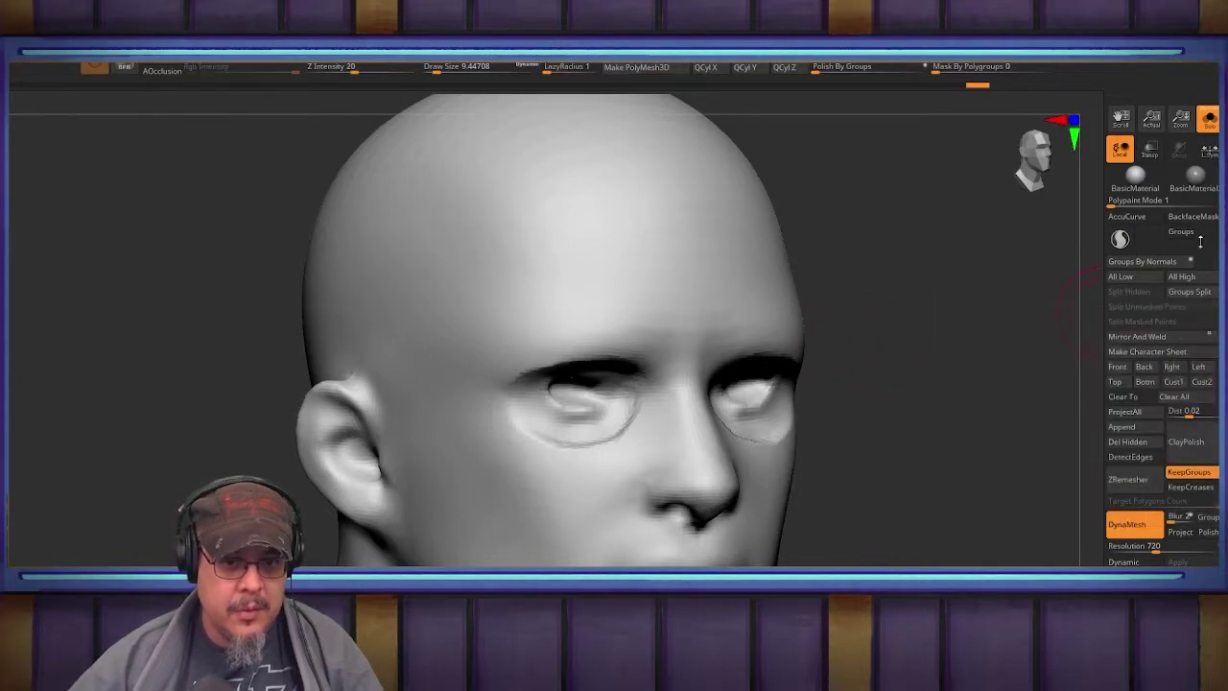
# Step: Turn off Solo, enable transparency and bring up the gizmo on the two eyeballs
pyautogui.click(1213, 123)
pyautogui.moveTo(914, 342); pyautogui.dragTo(940, 305)
pyautogui.keyDown('ctrl'); pyautogui.moveTo(548, 417); pyautogui.dragTo(614, 343, button='right'); pyautogui.keyUp('ctrl')
pyautogui.click(1150, 150)
pyautogui.keyDown('alt'); pyautogui.moveTo(613, 344); pyautogui.dragTo(446, 343, button='right'); pyautogui.keyUp('alt')
pyautogui.keyDown('ctrl'); pyautogui.moveTo(661, 347); pyautogui.dragTo(766, 384, button='right'); pyautogui.keyUp('ctrl')
pyautogui.press('w')
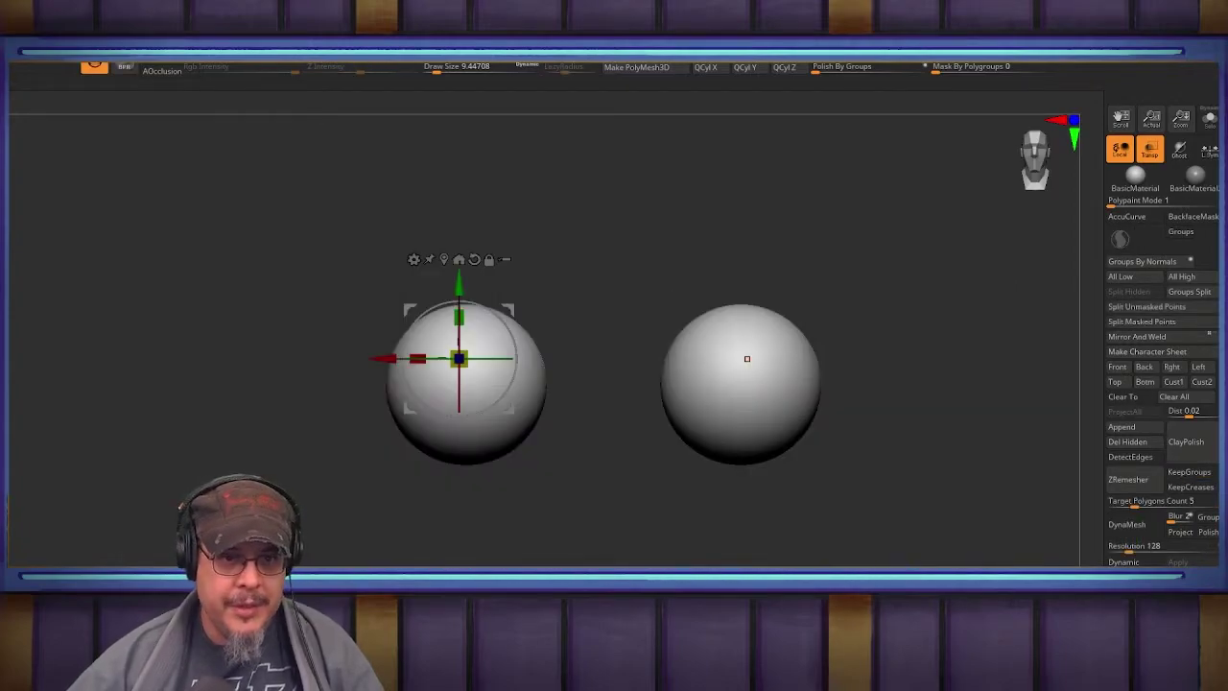
# Step: Enable local symmetry, centre the gizmo on the eyeball and shift both eyeballs slightly outward and down in the sockets
pyautogui.click(1216, 154)
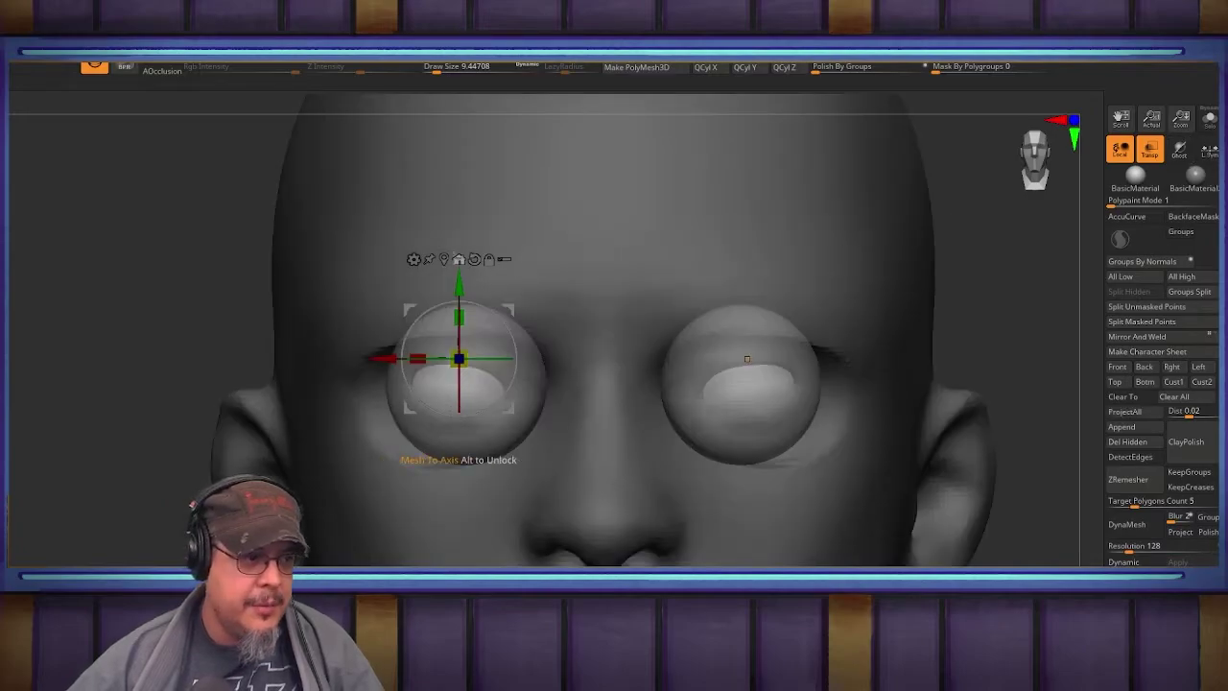
pyautogui.click(746, 358)
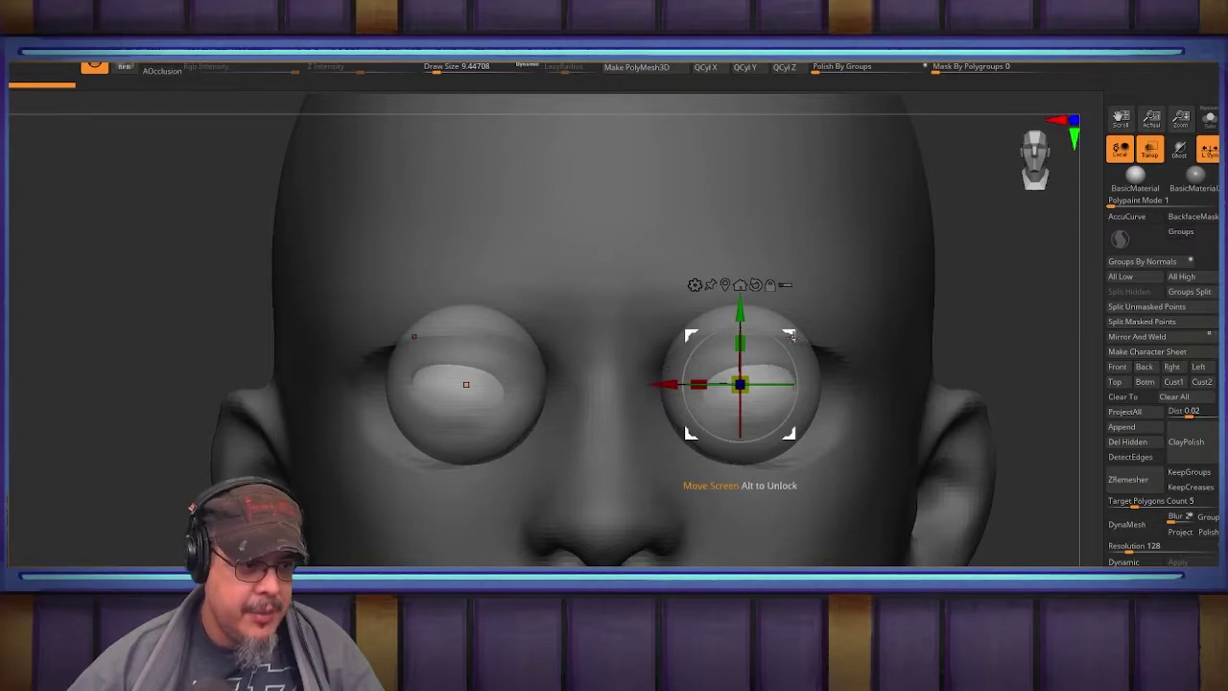
pyautogui.moveTo(790, 336); pyautogui.dragTo(808, 348)
pyautogui.press('q')
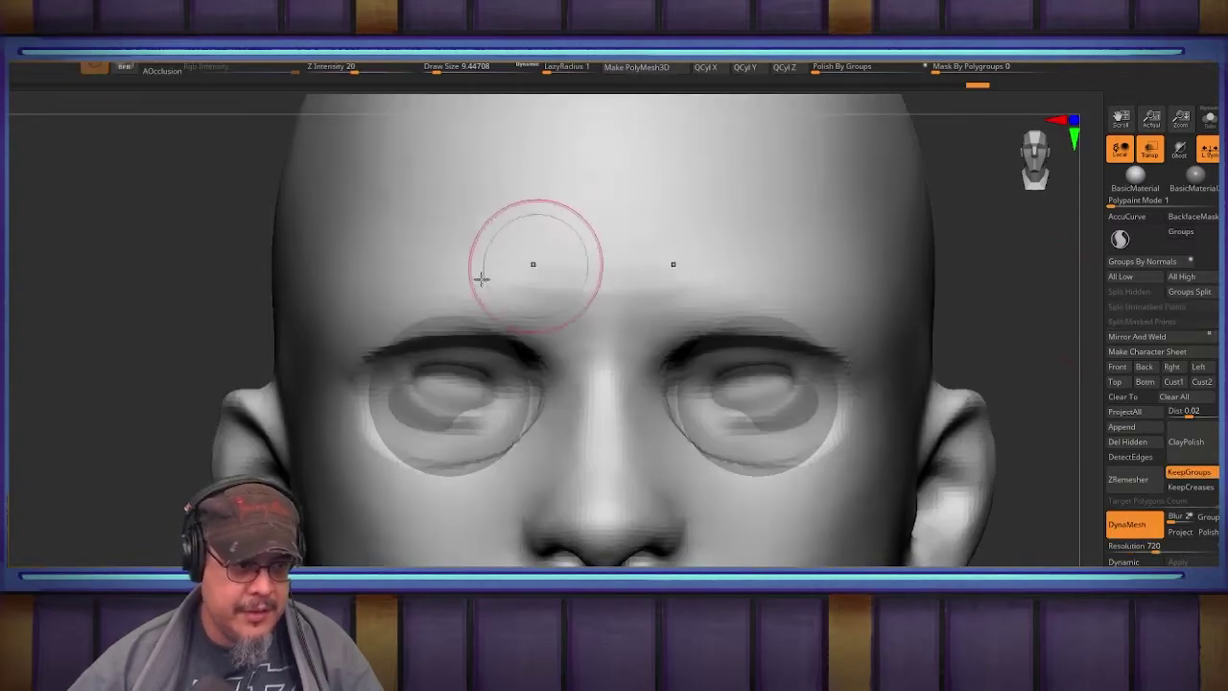
# Step: Load the Male Skull tool from the Basemeshes folder in D:\Projects and examine its eye sockets and brow
pyautogui.press('b')
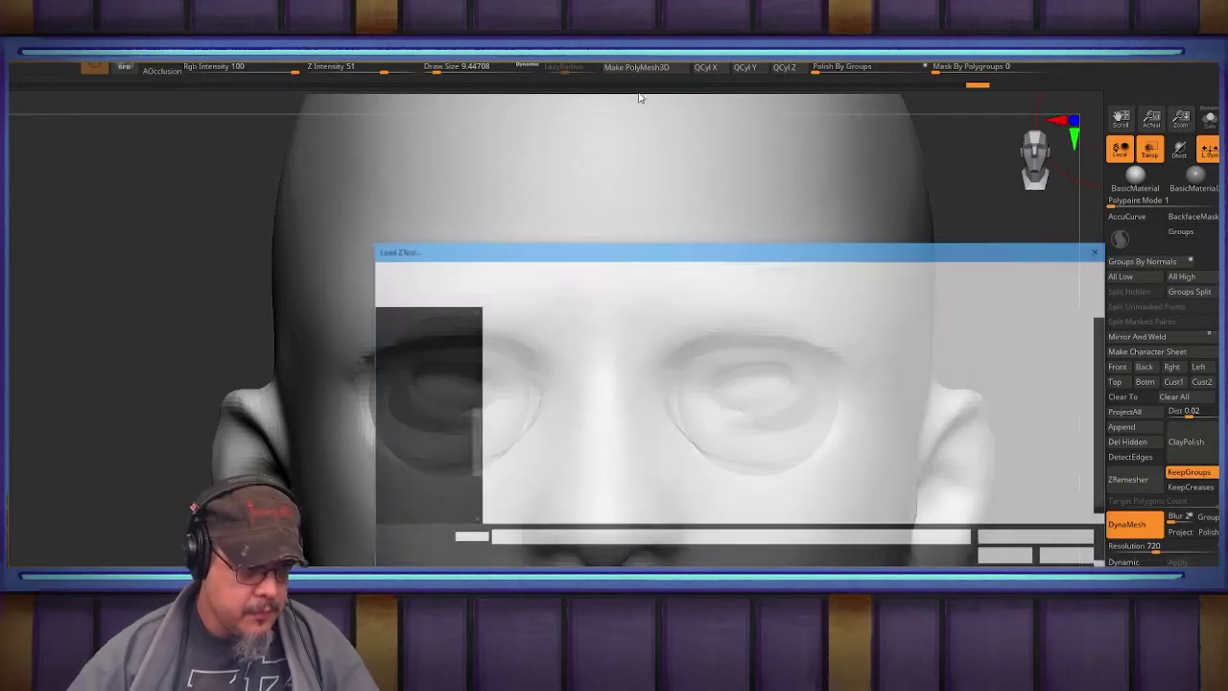
pyautogui.moveTo(471, 409); pyautogui.dragTo(484, 374)
pyautogui.scroll(1, 483, 369)
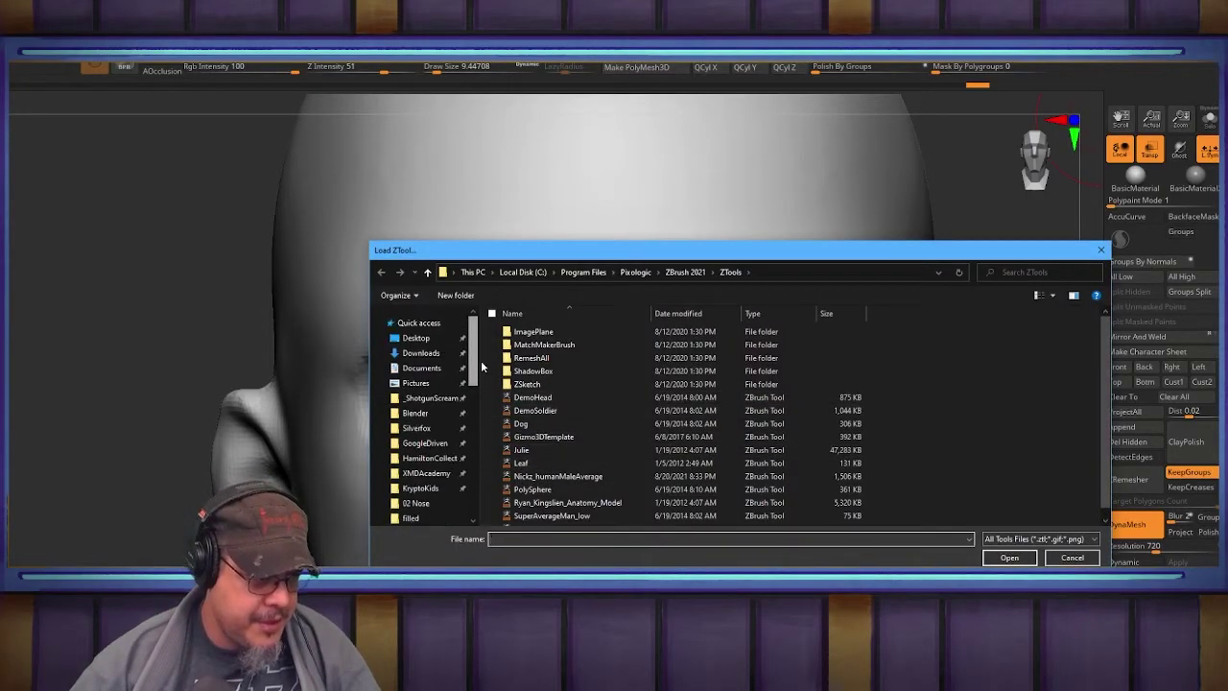
pyautogui.click(427, 397)
pyautogui.click(510, 273)
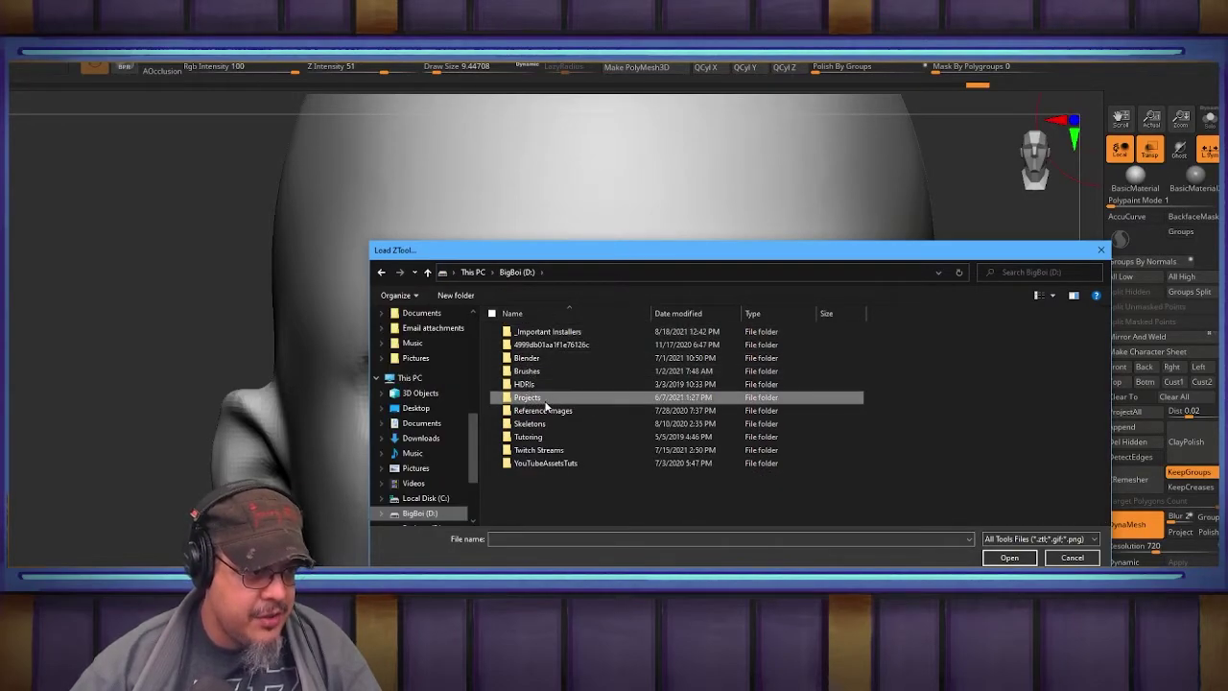
pyautogui.doubleClick(543, 396)
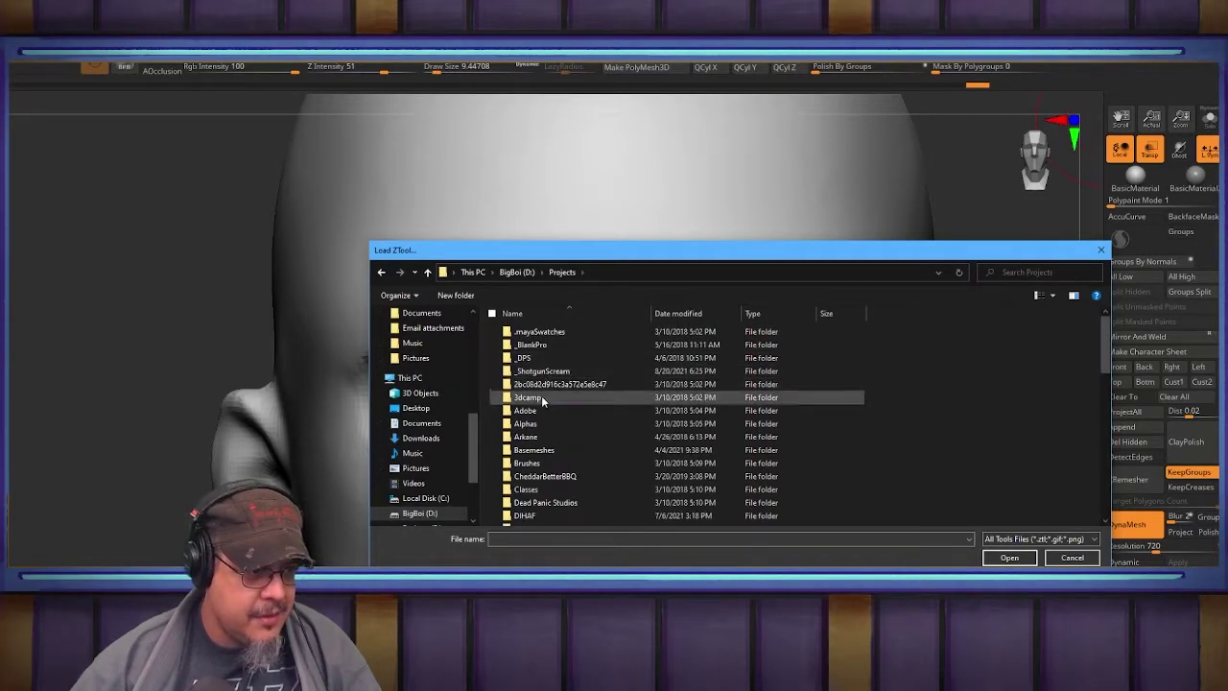
pyautogui.doubleClick(539, 452)
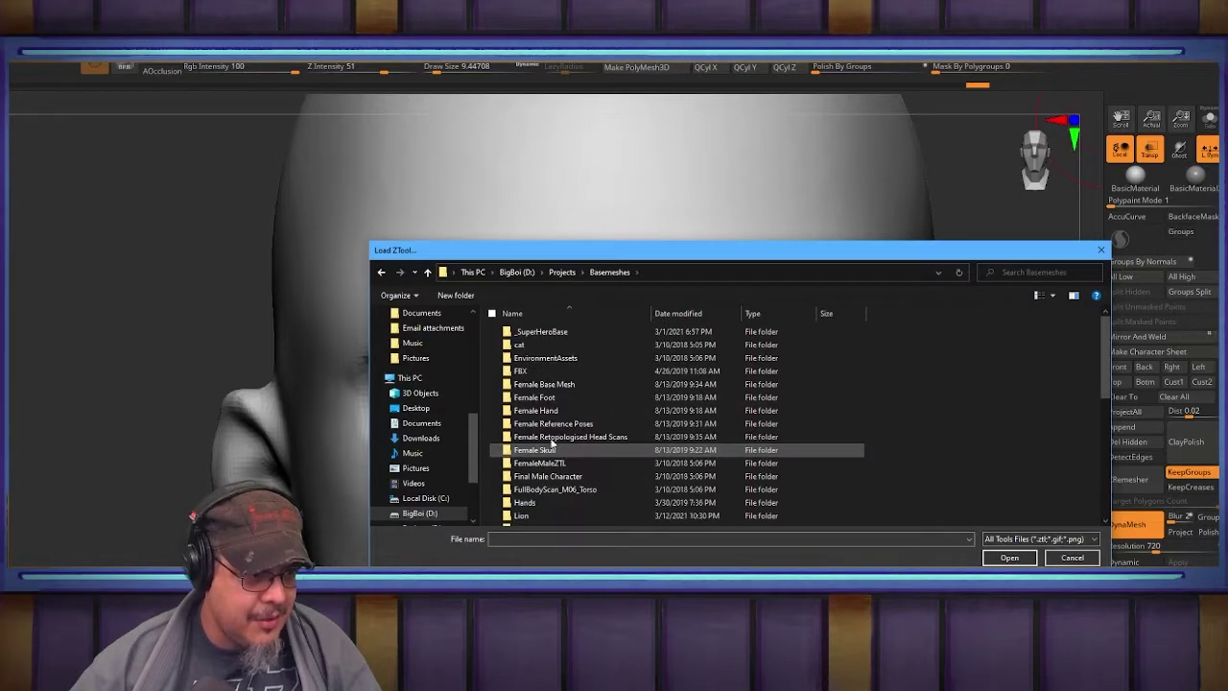
pyautogui.scroll(-3, 555, 474)
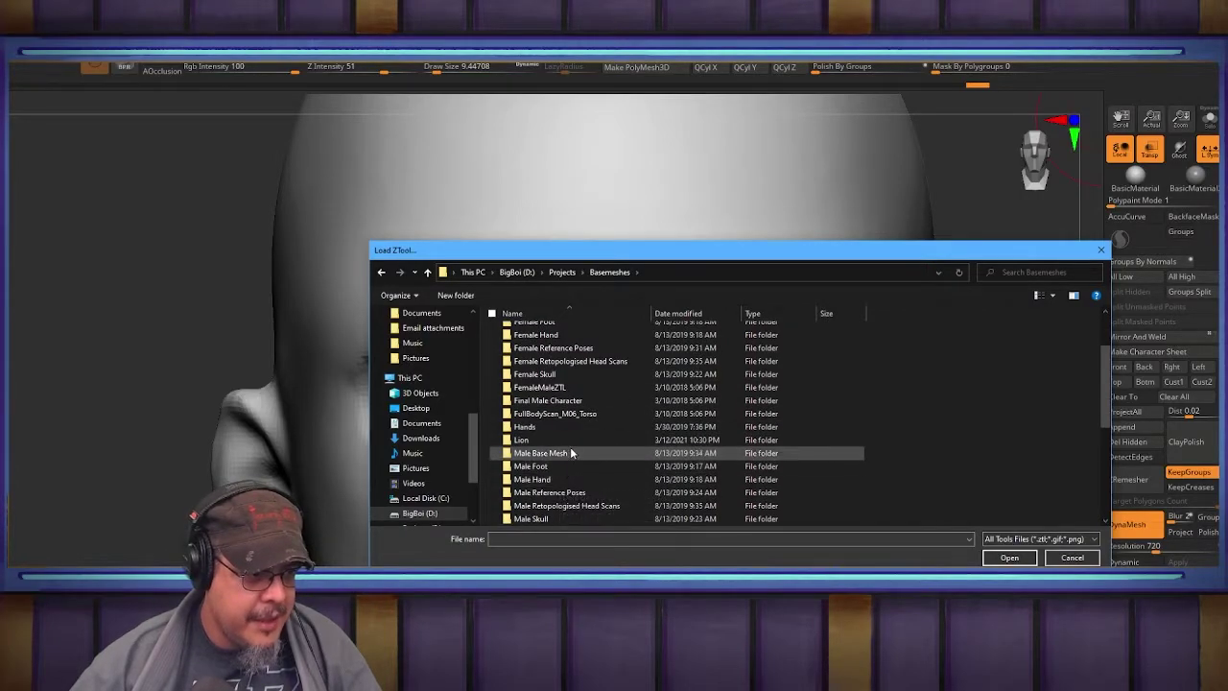
pyautogui.doubleClick(554, 519)
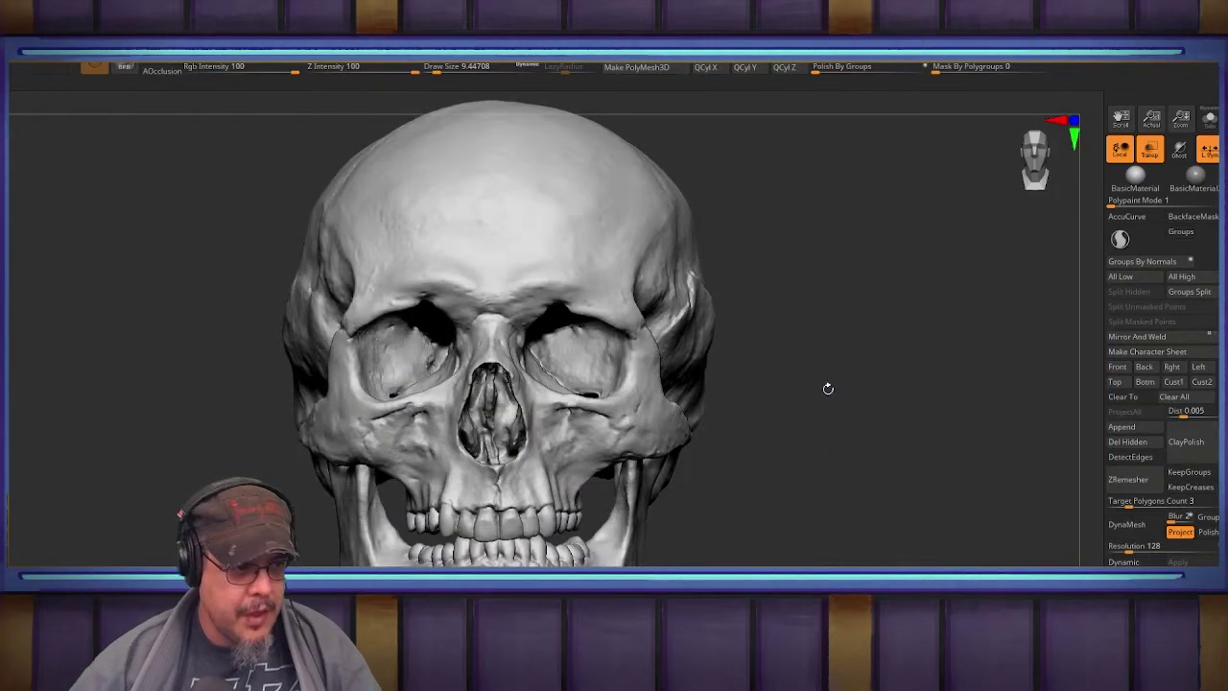
pyautogui.keyDown('alt'); pyautogui.moveTo(828, 390); pyautogui.dragTo(988, 506); pyautogui.keyUp('alt')
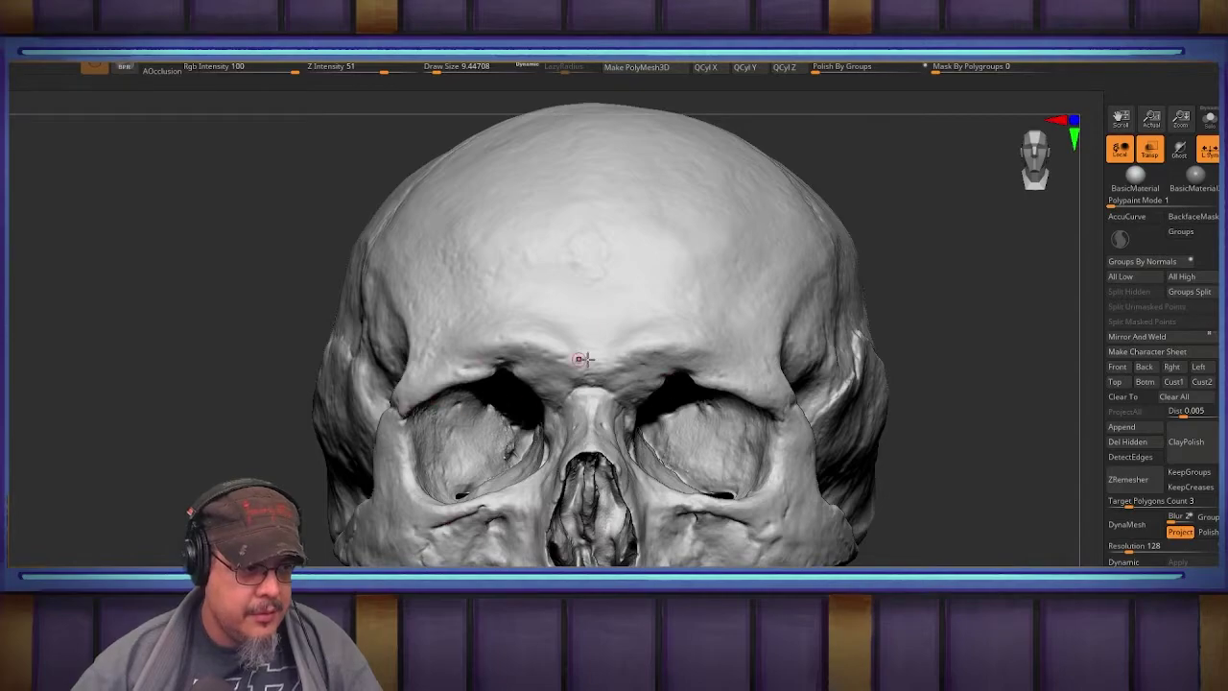
# Step: Return to the body model, frame the upper head and eyes, and turn off transparency
pyautogui.click(1217, 278)
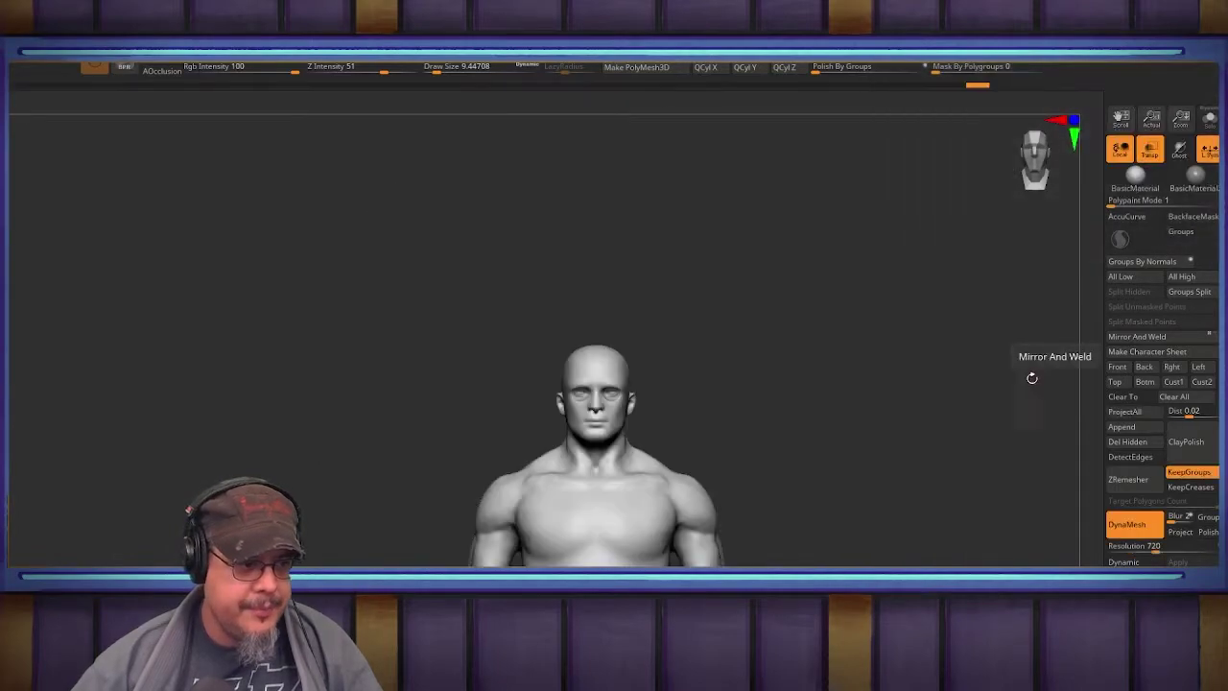
pyautogui.press('f')
pyautogui.moveTo(727, 221)
pyautogui.keyDown('alt'); pyautogui.mouseDown()
pyautogui.moveTo(856, 403)
pyautogui.moveTo(1025, 522)
pyautogui.moveTo(1007, 509)
pyautogui.mouseUp(); pyautogui.keyUp('alt')
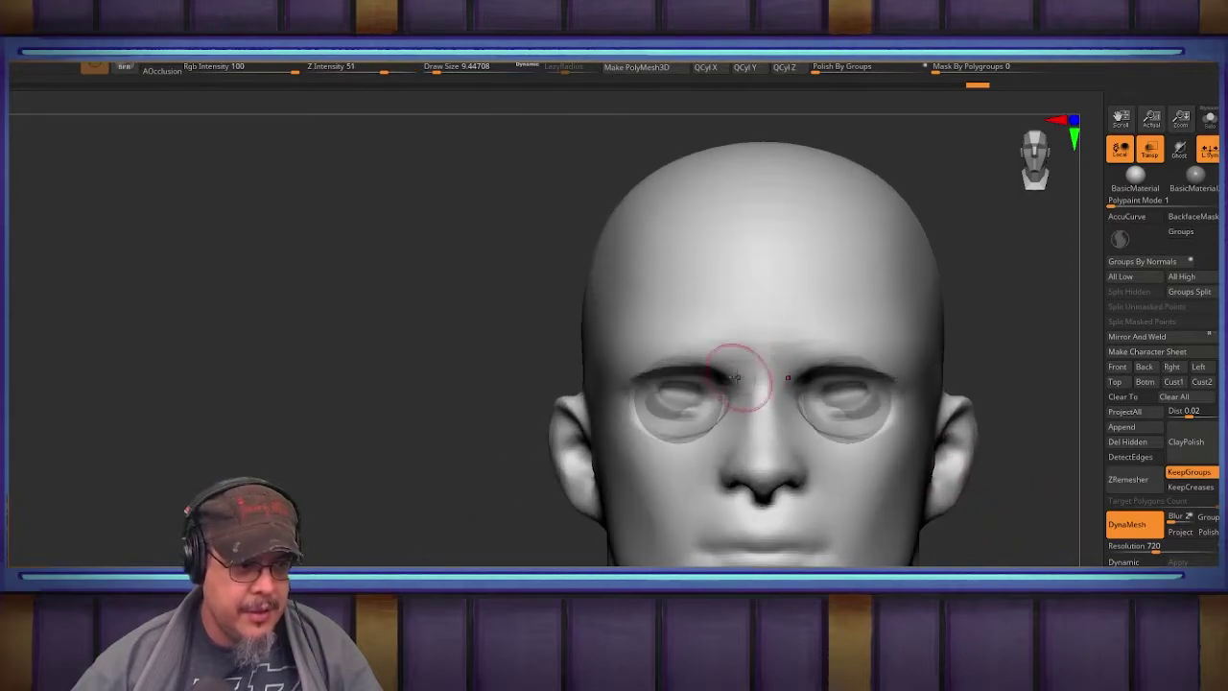
pyautogui.keyDown('alt'); pyautogui.moveTo(366, 514); pyautogui.dragTo(336, 543); pyautogui.keyUp('alt')
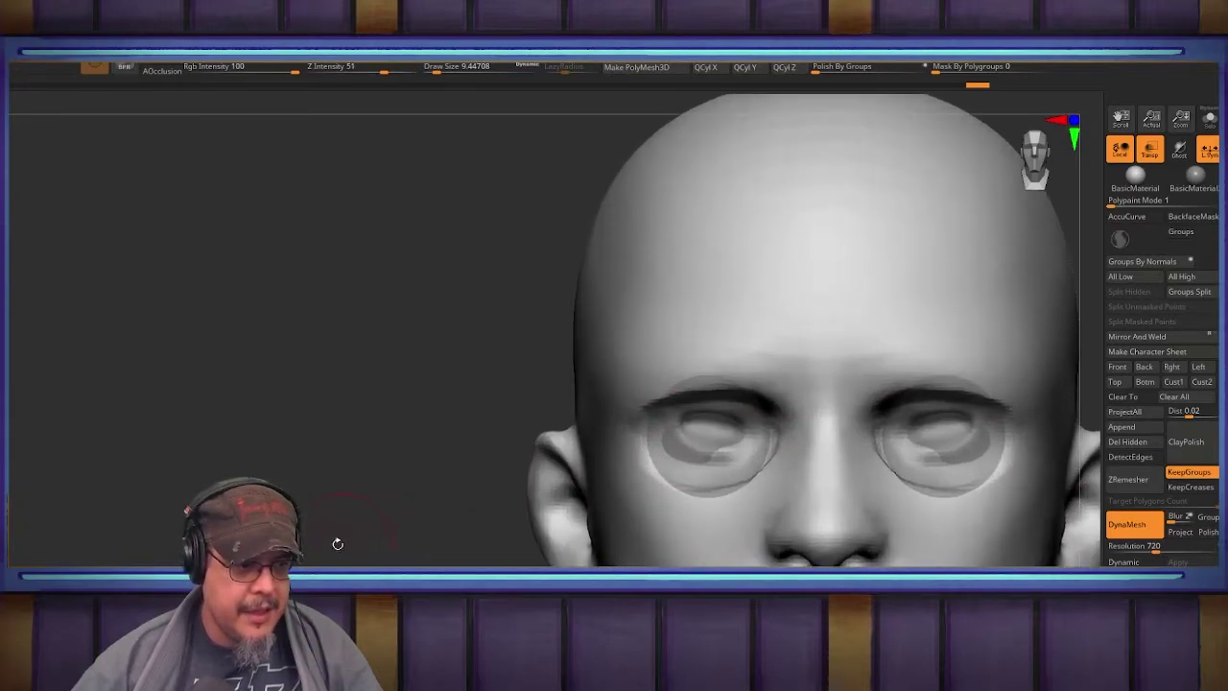
pyautogui.keyDown('alt'); pyautogui.moveTo(497, 526); pyautogui.dragTo(390, 543); pyautogui.keyUp('alt')
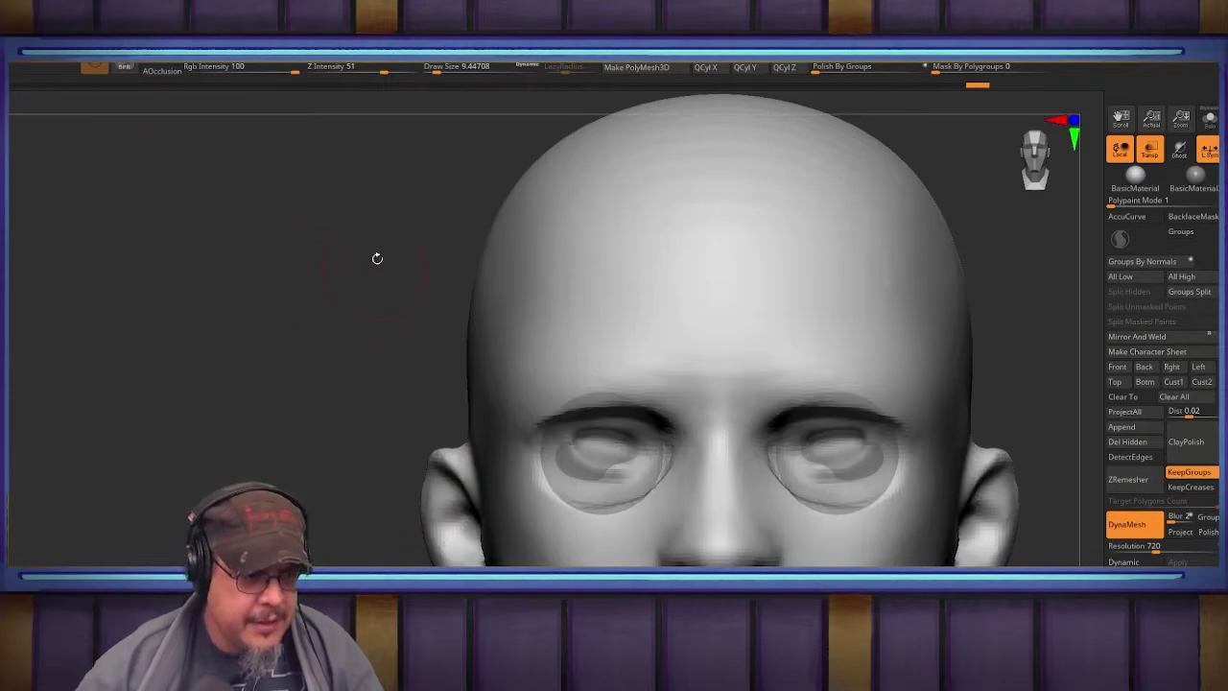
pyautogui.click(1148, 158)
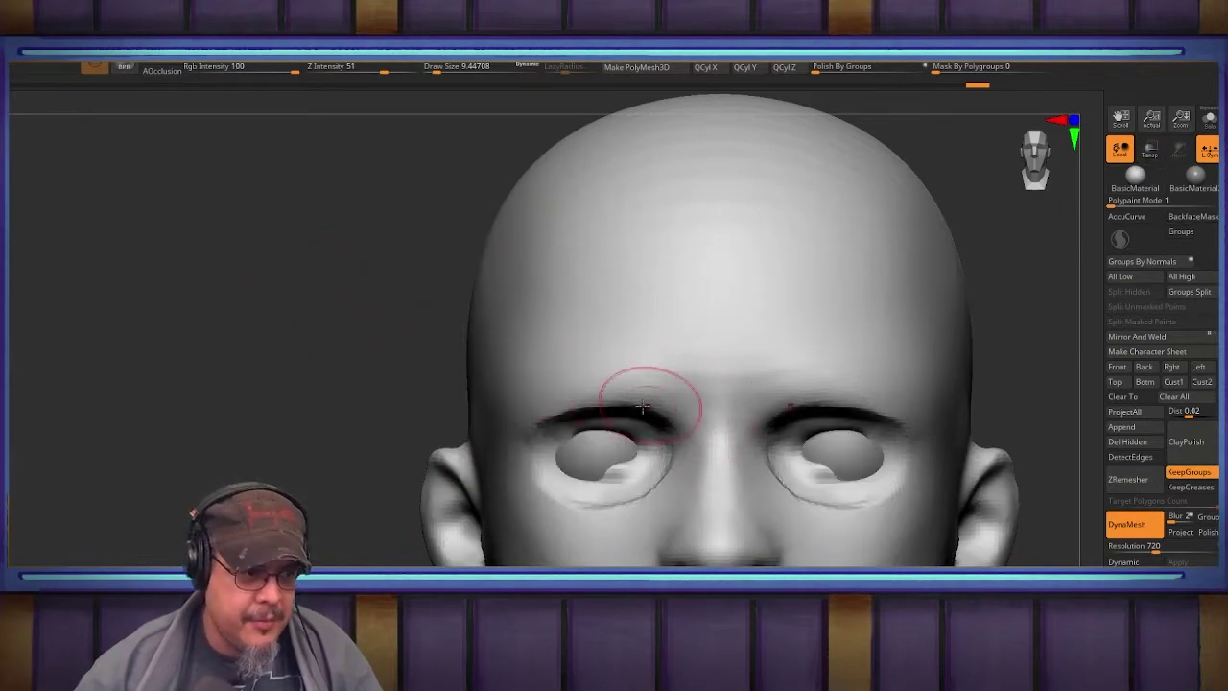
# Step: Reshape the eye socket rims with the Move brush, then fill the sockets over the eyeballs with ClayBuildup and smooth the lower edges
pyautogui.press('s')
pyautogui.moveTo(645, 412)
pyautogui.mouseDown()
pyautogui.moveTo(654, 416)
pyautogui.moveTo(608, 404)
pyautogui.moveTo(561, 420)
pyautogui.moveTo(561, 513)
pyautogui.moveTo(620, 511)
pyautogui.moveTo(668, 488)
pyautogui.mouseUp()
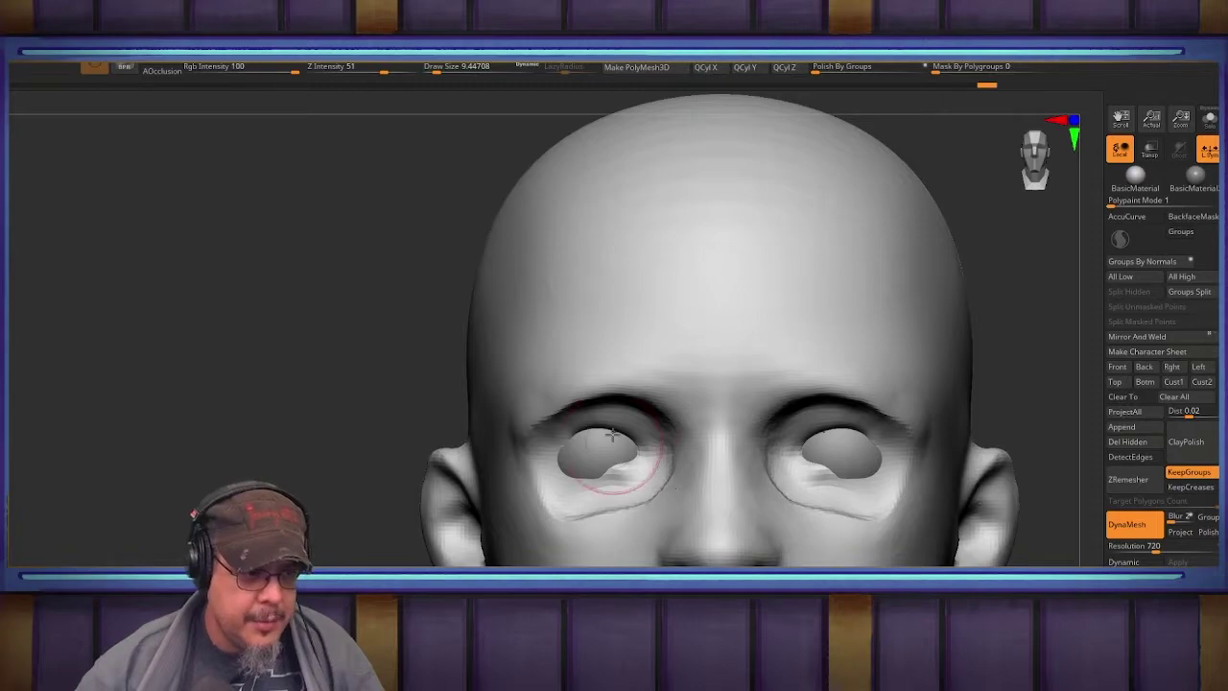
pyautogui.press('b')
pyautogui.press('c')
pyautogui.press('b')
pyautogui.moveTo(606, 429)
pyautogui.mouseDown()
pyautogui.moveTo(557, 458)
pyautogui.moveTo(587, 460)
pyautogui.moveTo(599, 447)
pyautogui.moveTo(622, 476)
pyautogui.moveTo(591, 444)
pyautogui.moveTo(577, 449)
pyautogui.moveTo(622, 503)
pyautogui.mouseUp()
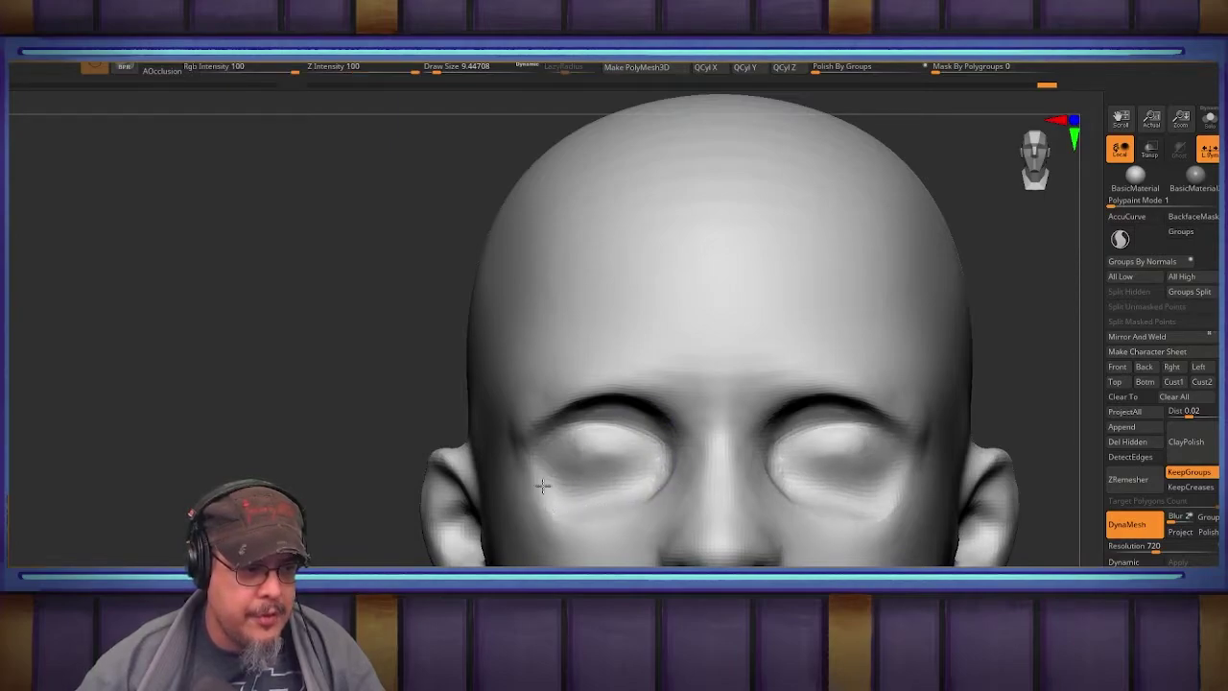
pyautogui.moveTo(379, 441)
pyautogui.mouseDown()
pyautogui.moveTo(929, 367)
pyautogui.moveTo(912, 380)
pyautogui.moveTo(968, 343)
pyautogui.moveTo(916, 347)
pyautogui.mouseUp()
pyautogui.moveTo(763, 366); pyautogui.dragTo(675, 382)
pyautogui.keyDown('shift'); pyautogui.moveTo(753, 380); pyautogui.dragTo(668, 375); pyautogui.keyUp('shift')
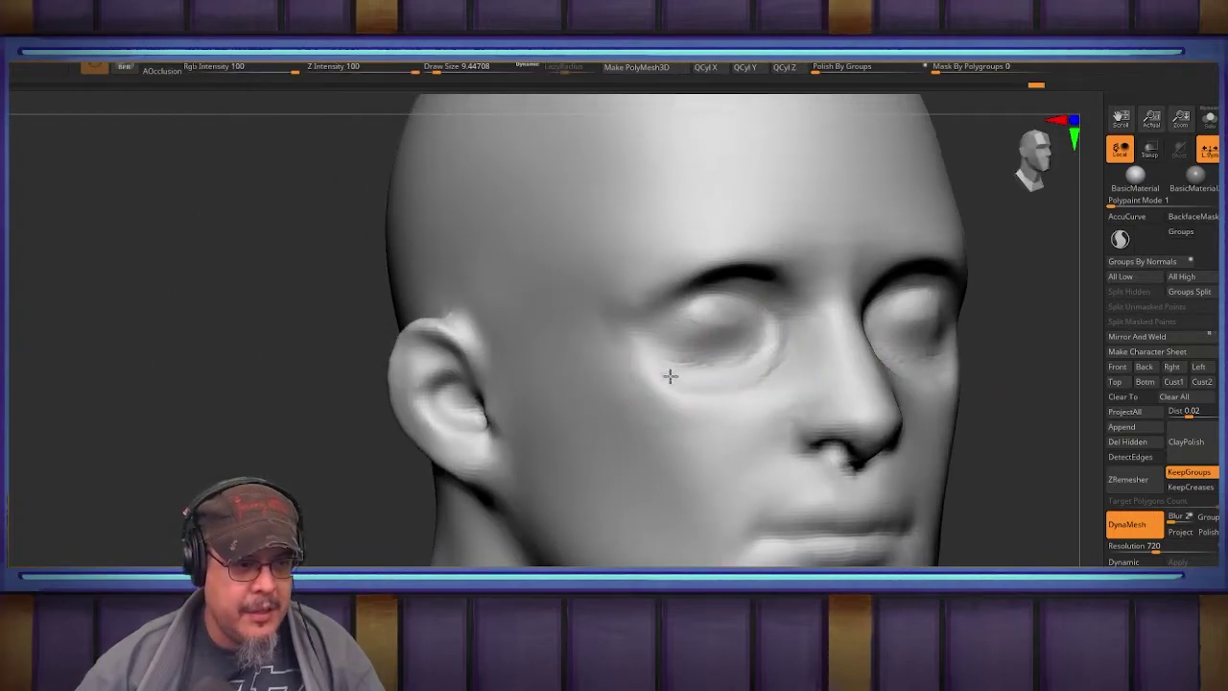
# Step: Carve a horizontal cheekbone line from the ear to below the outer eye with the DamStandard brush
pyautogui.moveTo(269, 460); pyautogui.dragTo(598, 412)
pyautogui.press('b')
pyautogui.press('d')
pyautogui.press('s')
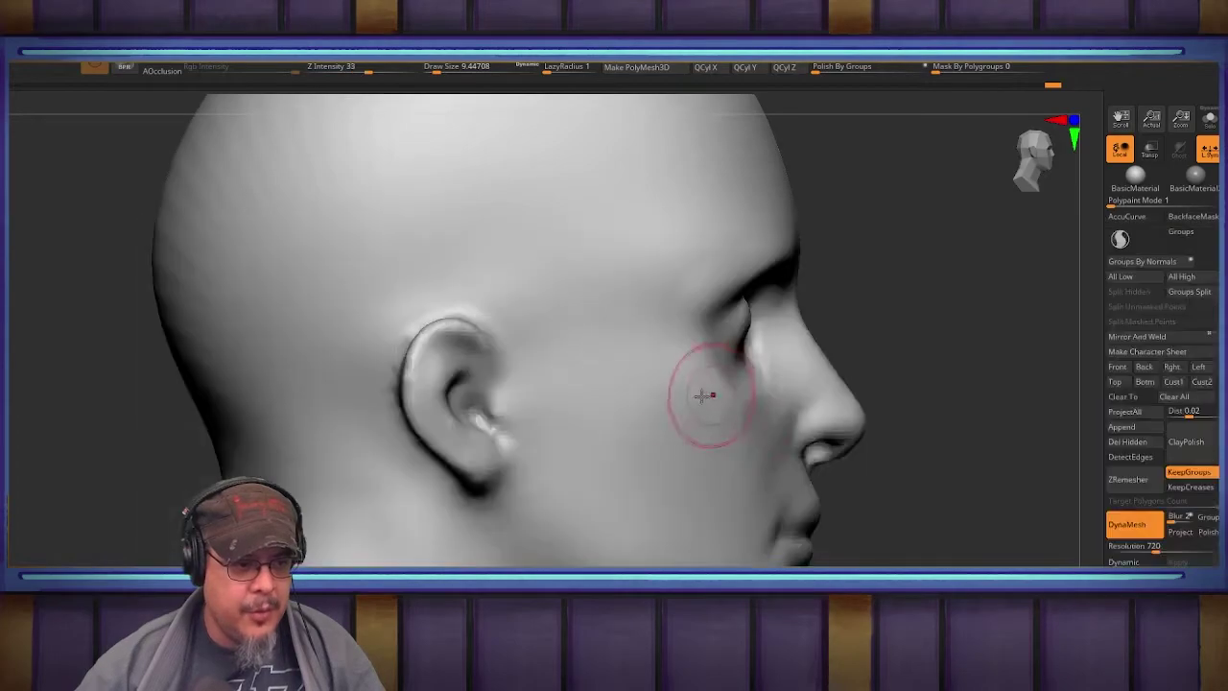
pyautogui.moveTo(493, 394)
pyautogui.mouseDown()
pyautogui.moveTo(712, 395)
pyautogui.moveTo(504, 400)
pyautogui.moveTo(688, 400)
pyautogui.mouseUp()
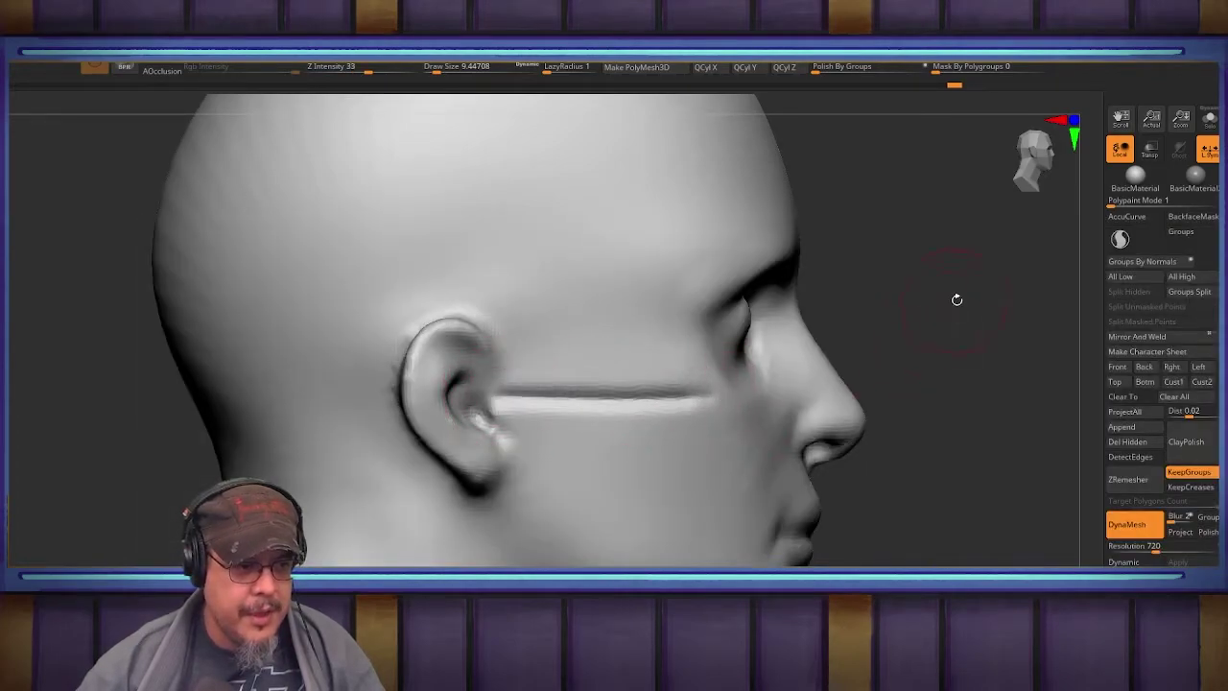
# Step: Outline the temple by carving from the cheekbone line past the outer eye, over the side of the skull and down behind the ear
pyautogui.keyDown('alt'); pyautogui.moveTo(956, 300); pyautogui.dragTo(917, 385); pyautogui.keyUp('alt')
pyautogui.moveTo(628, 432)
pyautogui.mouseDown()
pyautogui.moveTo(632, 477)
pyautogui.moveTo(628, 426)
pyautogui.mouseUp()
pyautogui.moveTo(619, 472)
pyautogui.mouseDown()
pyautogui.moveTo(631, 399)
pyautogui.moveTo(671, 343)
pyautogui.moveTo(672, 310)
pyautogui.moveTo(567, 165)
pyautogui.moveTo(376, 158)
pyautogui.mouseUp()
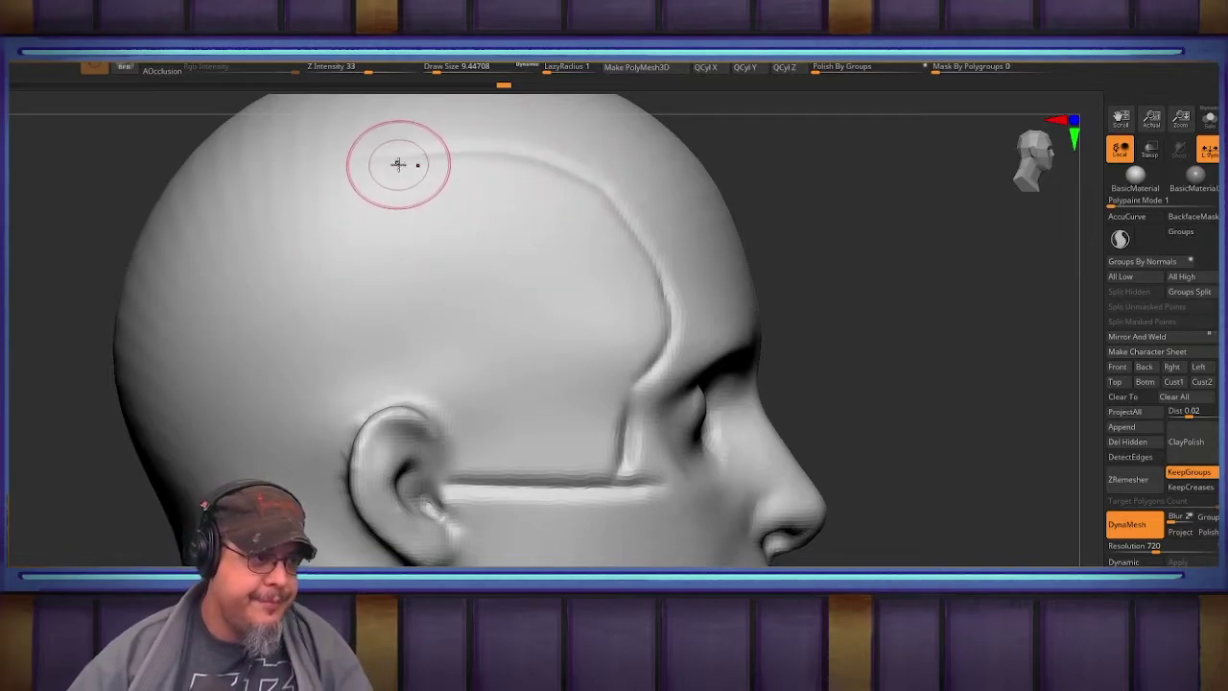
pyautogui.moveTo(398, 162)
pyautogui.mouseDown()
pyautogui.moveTo(251, 237)
pyautogui.moveTo(329, 455)
pyautogui.mouseUp()
pyautogui.moveTo(234, 269); pyautogui.dragTo(390, 505)
pyautogui.moveTo(263, 385)
pyautogui.mouseDown()
pyautogui.moveTo(365, 485)
pyautogui.moveTo(230, 355)
pyautogui.mouseUp()
pyautogui.moveTo(307, 447); pyautogui.dragTo(282, 249)
pyautogui.moveTo(499, 164)
pyautogui.mouseDown()
pyautogui.moveTo(480, 164)
pyautogui.moveTo(600, 219)
pyautogui.mouseUp()
pyautogui.moveTo(668, 338)
pyautogui.mouseDown()
pyautogui.moveTo(640, 375)
pyautogui.moveTo(624, 481)
pyautogui.moveTo(503, 478)
pyautogui.mouseUp()
# Step: Sculpt the temple area inside the carved outline above the cheekbone line with ClayBuildup at a draw size of about 14
pyautogui.keyDown('shift'); pyautogui.moveTo(904, 419); pyautogui.dragTo(914, 360); pyautogui.keyUp('shift')
pyautogui.keyDown('alt'); pyautogui.moveTo(645, 341); pyautogui.dragTo(509, 336, button='right'); pyautogui.keyUp('alt')
pyautogui.moveTo(508, 336)
pyautogui.mouseDown(button='right')
pyautogui.moveTo(624, 387)
pyautogui.moveTo(750, 359)
pyautogui.moveTo(642, 359)
pyautogui.moveTo(623, 457)
pyautogui.moveTo(642, 406)
pyautogui.mouseUp(button='right')
pyautogui.press('b')
pyautogui.press('c')
pyautogui.press('b')
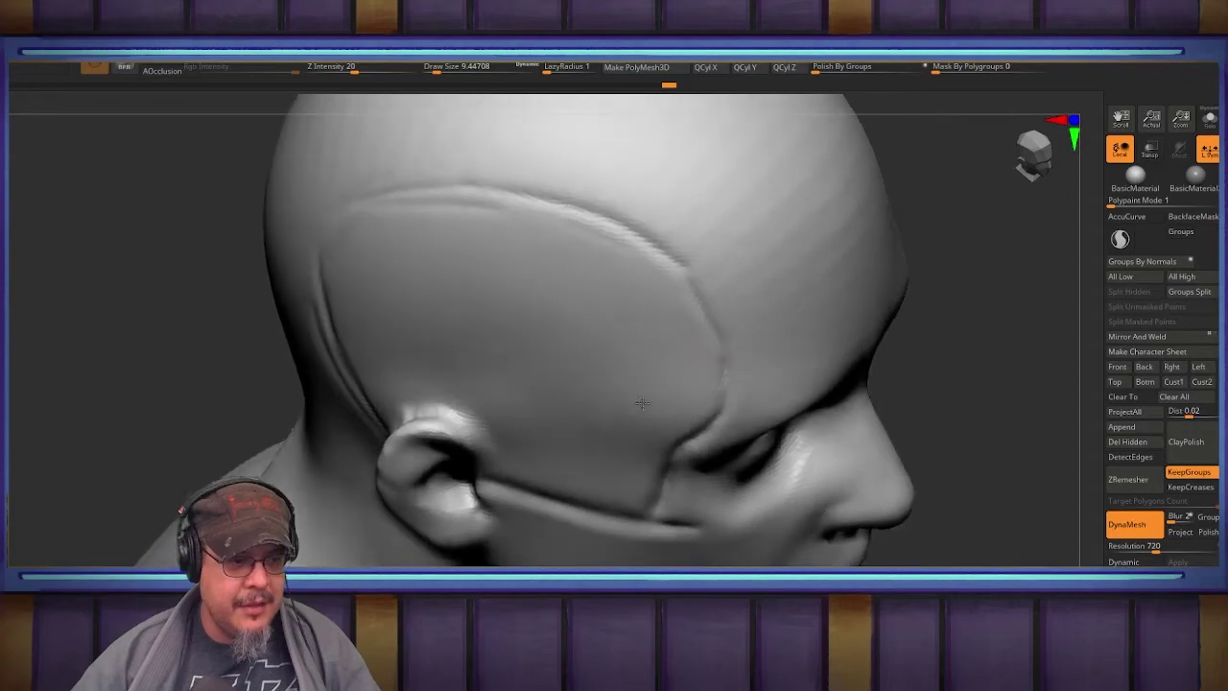
pyautogui.press('s')
pyautogui.moveTo(605, 363); pyautogui.dragTo(608, 365)
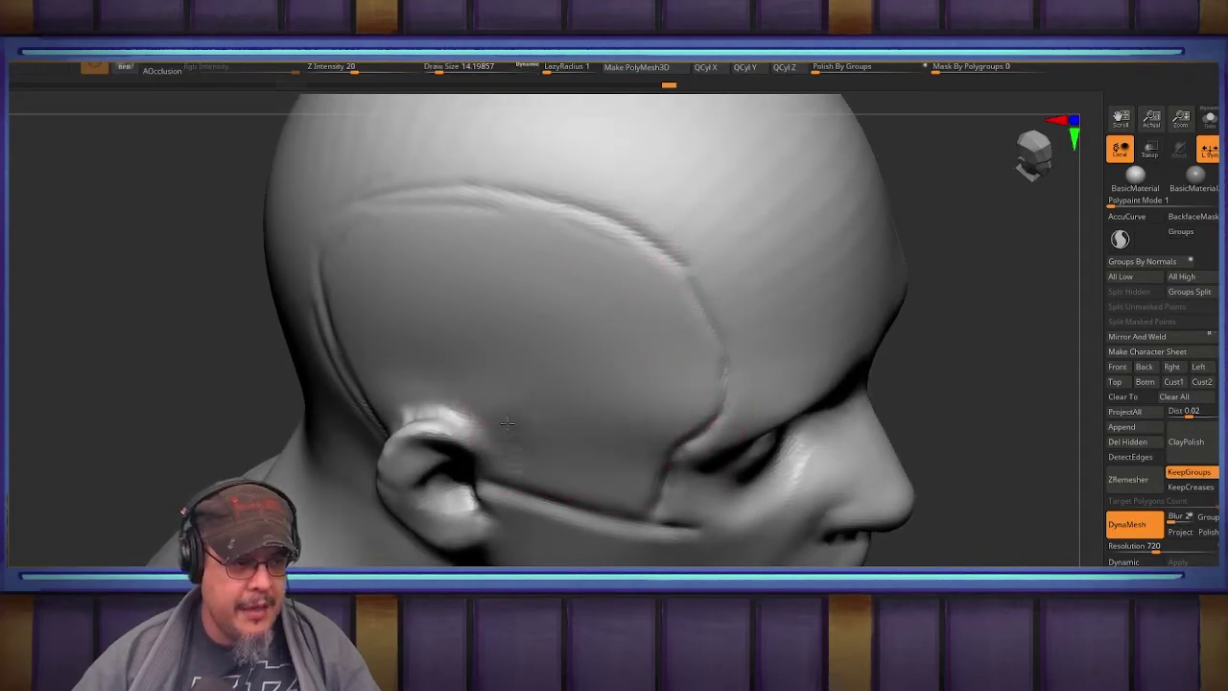
pyautogui.moveTo(586, 491)
pyautogui.mouseDown()
pyautogui.moveTo(641, 482)
pyautogui.moveTo(644, 504)
pyautogui.mouseUp()
pyautogui.moveTo(645, 499); pyautogui.dragTo(492, 463)
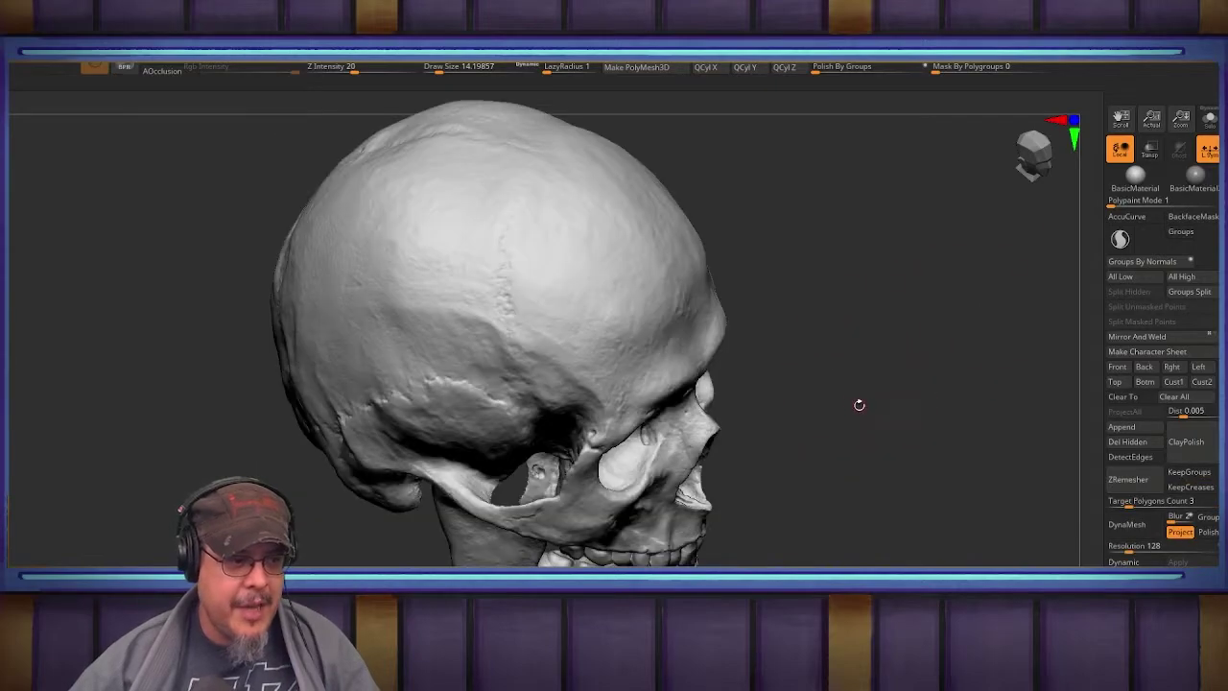
# Step: Examine the temple hollow and cheekbone arch on the skull reference from the side and from above
pyautogui.keyDown('alt'); pyautogui.moveTo(890, 395); pyautogui.dragTo(662, 561); pyautogui.keyUp('alt')
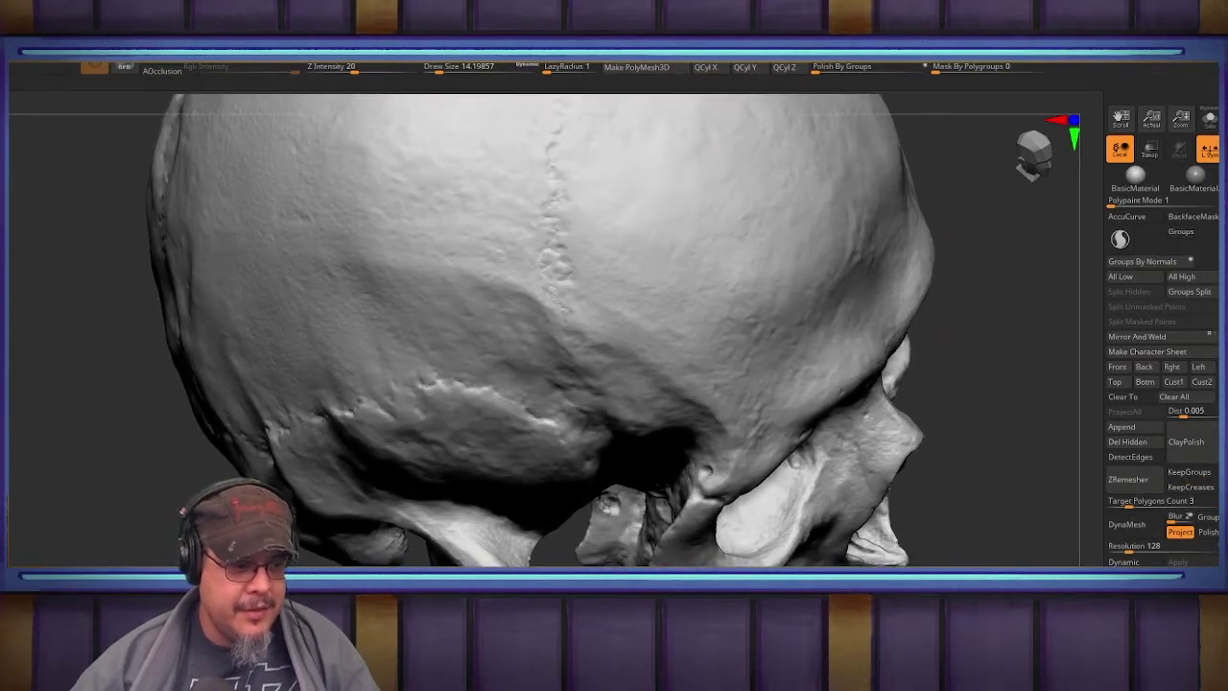
pyautogui.moveTo(959, 326); pyautogui.dragTo(526, 480)
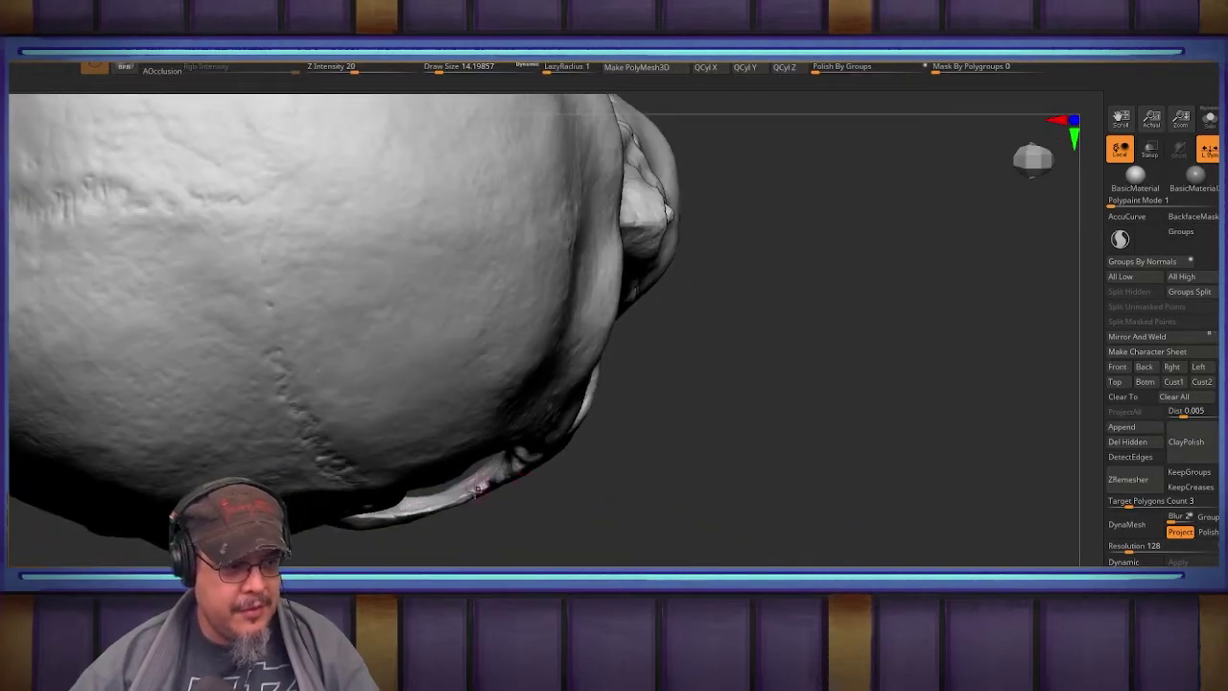
pyautogui.keyDown('alt'); pyautogui.moveTo(563, 540); pyautogui.dragTo(705, 587); pyautogui.keyUp('alt')
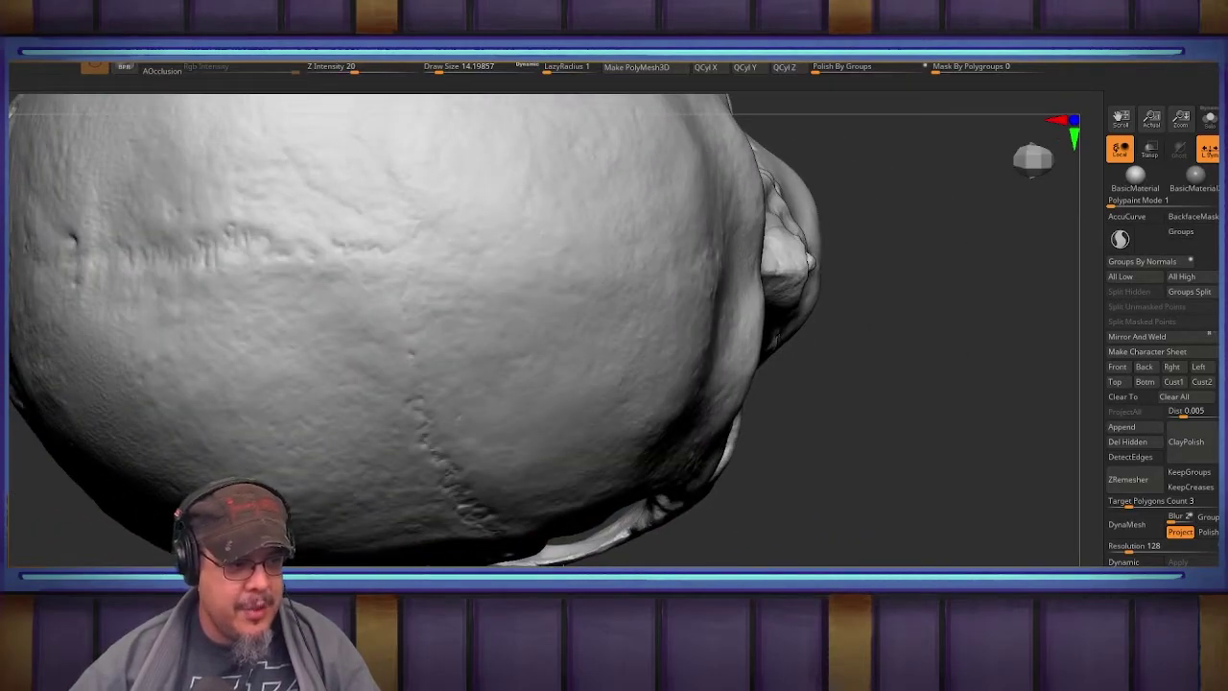
pyautogui.moveTo(799, 497); pyautogui.dragTo(782, 298)
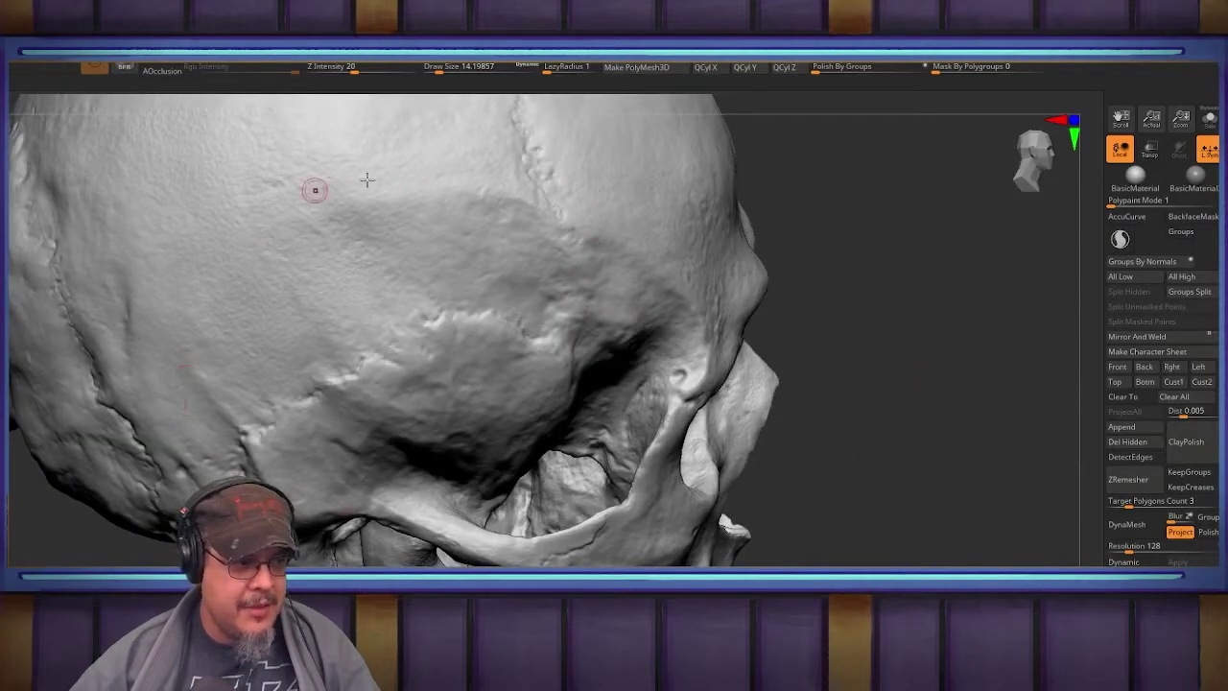
pyautogui.moveTo(882, 467); pyautogui.dragTo(949, 348)
pyautogui.keyDown('alt'); pyautogui.moveTo(574, 460); pyautogui.dragTo(665, 513); pyautogui.keyUp('alt')
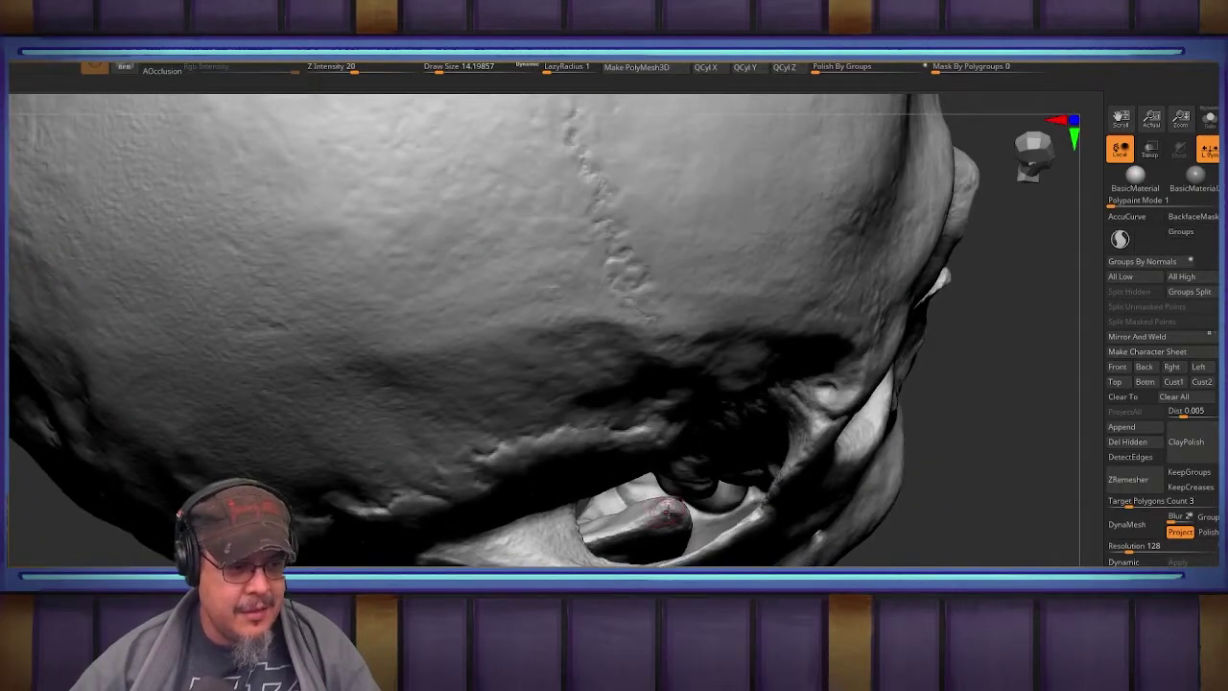
pyautogui.moveTo(978, 443)
pyautogui.mouseDown()
pyautogui.moveTo(976, 282)
pyautogui.moveTo(985, 434)
pyautogui.moveTo(971, 447)
pyautogui.mouseUp()
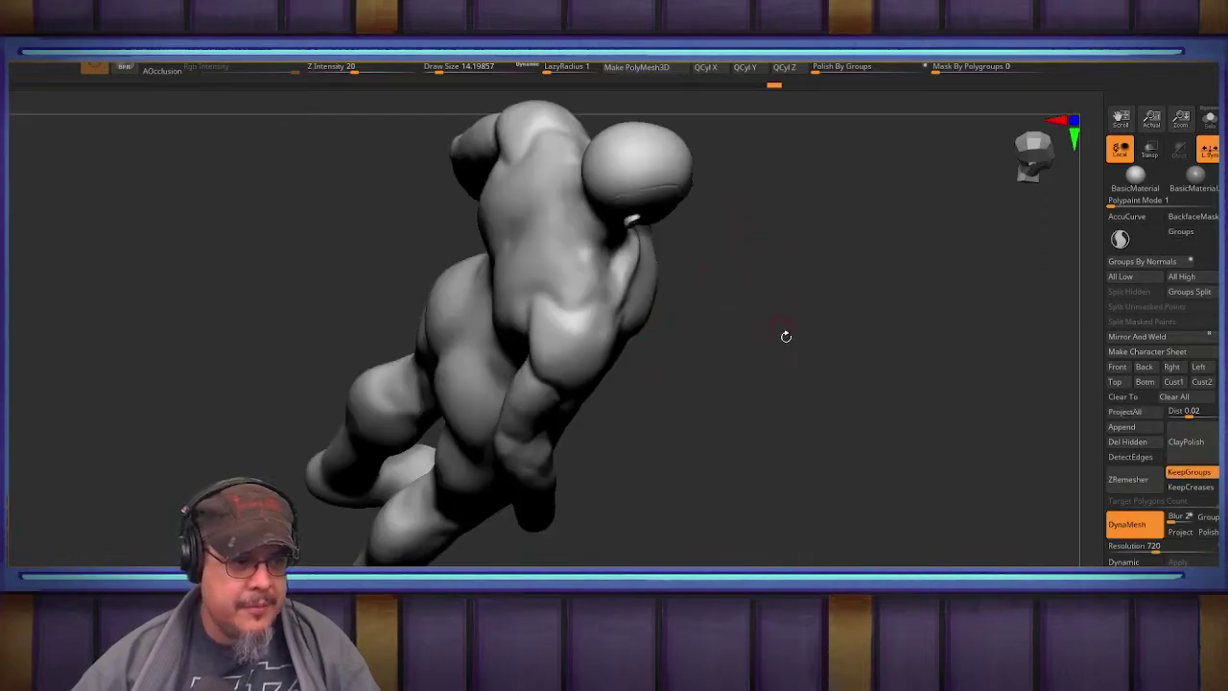
# Step: Shape the body model's cheekbone arch and temple with the Move brush at a draw size of about 17, and smooth the temple outline
pyautogui.moveTo(784, 335)
pyautogui.mouseDown(button='right')
pyautogui.moveTo(778, 327)
pyautogui.moveTo(543, 419)
pyautogui.moveTo(671, 479)
pyautogui.moveTo(704, 521)
pyautogui.moveTo(484, 456)
pyautogui.moveTo(576, 485)
pyautogui.moveTo(712, 439)
pyautogui.mouseUp(button='right')
pyautogui.moveTo(712, 439)
pyautogui.mouseDown(button='right')
pyautogui.moveTo(696, 452)
pyautogui.moveTo(708, 457)
pyautogui.moveTo(710, 439)
pyautogui.moveTo(727, 474)
pyautogui.mouseUp(button='right')
pyautogui.press('b')
pyautogui.press('m')
pyautogui.press('v')
pyautogui.press('s')
pyautogui.moveTo(726, 473)
pyautogui.mouseDown()
pyautogui.moveTo(740, 501)
pyautogui.moveTo(673, 460)
pyautogui.moveTo(695, 477)
pyautogui.mouseUp()
pyautogui.press('s')
pyautogui.moveTo(857, 482)
pyautogui.mouseDown()
pyautogui.moveTo(859, 493)
pyautogui.moveTo(766, 463)
pyautogui.mouseUp()
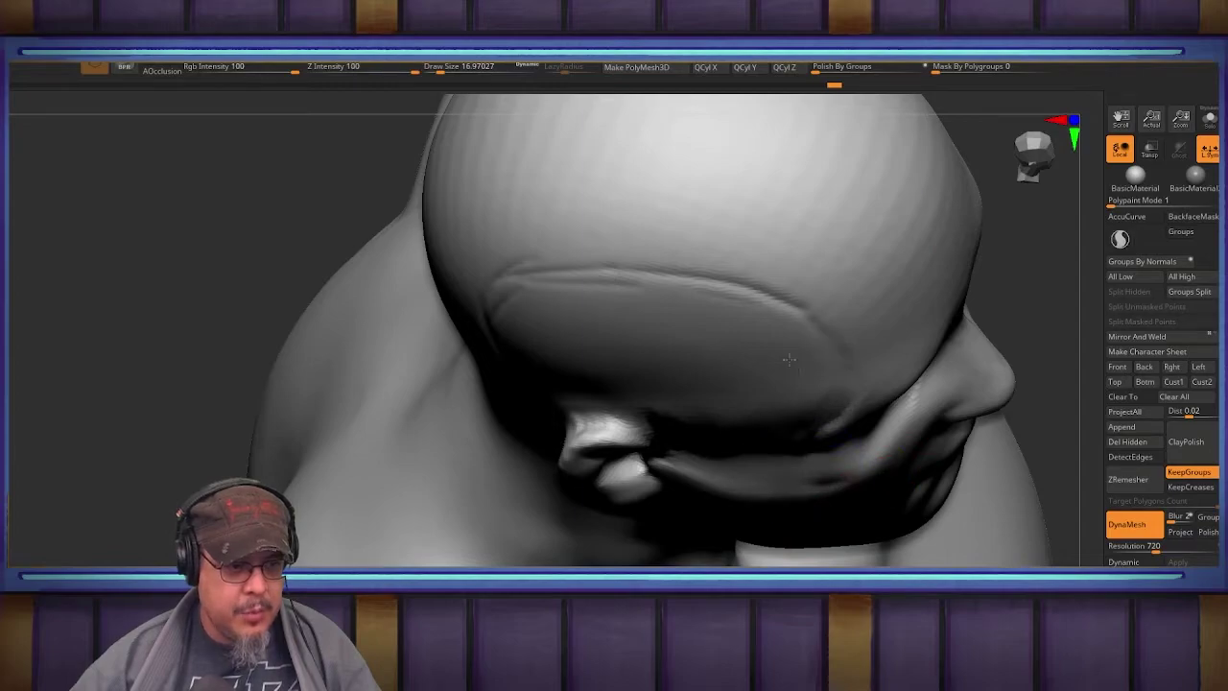
pyautogui.keyDown('shift'); pyautogui.moveTo(789, 360); pyautogui.dragTo(579, 291); pyautogui.keyUp('shift')
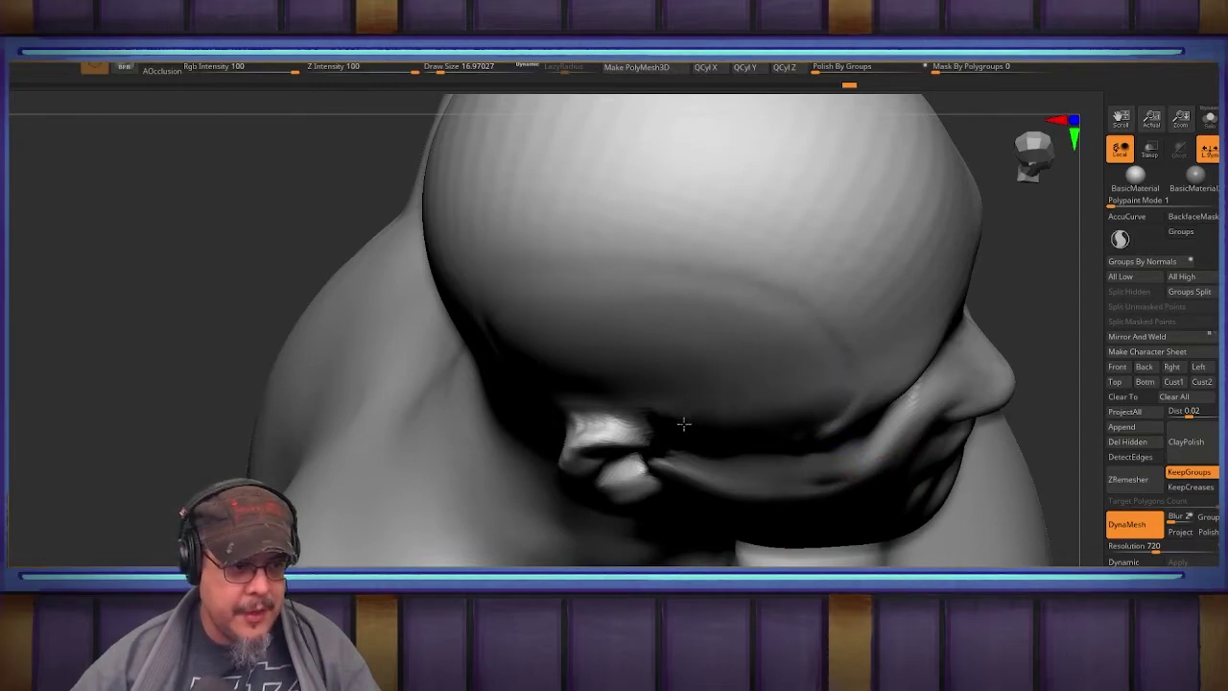
# Step: Try building a diagonal ClayBuildup strip from above the ear down to the cheekbone
pyautogui.moveTo(696, 434); pyautogui.dragTo(691, 301, button='right')
pyautogui.moveTo(671, 388)
pyautogui.keyDown('alt'); pyautogui.mouseDown(button='right')
pyautogui.moveTo(560, 282)
pyautogui.moveTo(523, 273)
pyautogui.mouseUp(button='right'); pyautogui.keyUp('alt')
pyautogui.moveTo(720, 384); pyautogui.dragTo(622, 383, button='right')
pyautogui.press('b')
pyautogui.press('c')
pyautogui.press('b')
pyautogui.moveTo(566, 345)
pyautogui.mouseDown()
pyautogui.moveTo(655, 394)
pyautogui.moveTo(625, 374)
pyautogui.mouseUp()
pyautogui.moveTo(523, 340); pyautogui.dragTo(715, 412)
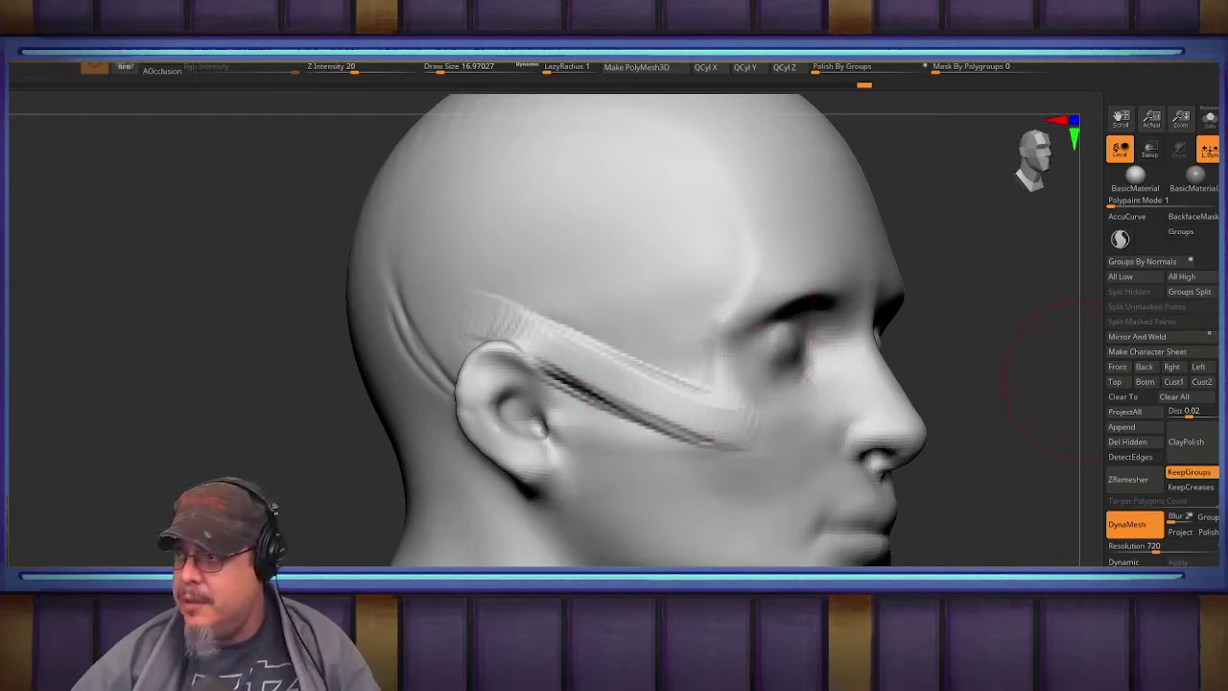
# Step: Switch to Photos, examine the skull shapes in the Loomis head construction drawings, and return to the body model in ZBrush
pyautogui.hotkey('alt', 'Tab')
pyautogui.scroll(8, 586, 366)
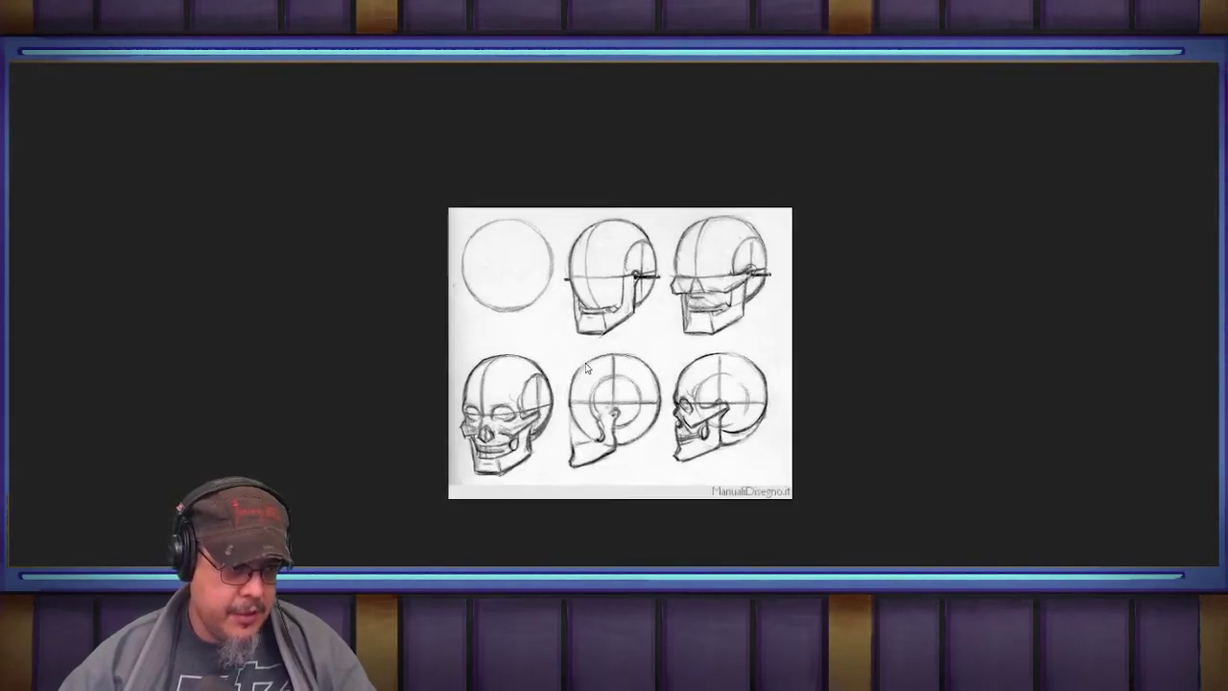
pyautogui.scroll(3, 587, 367)
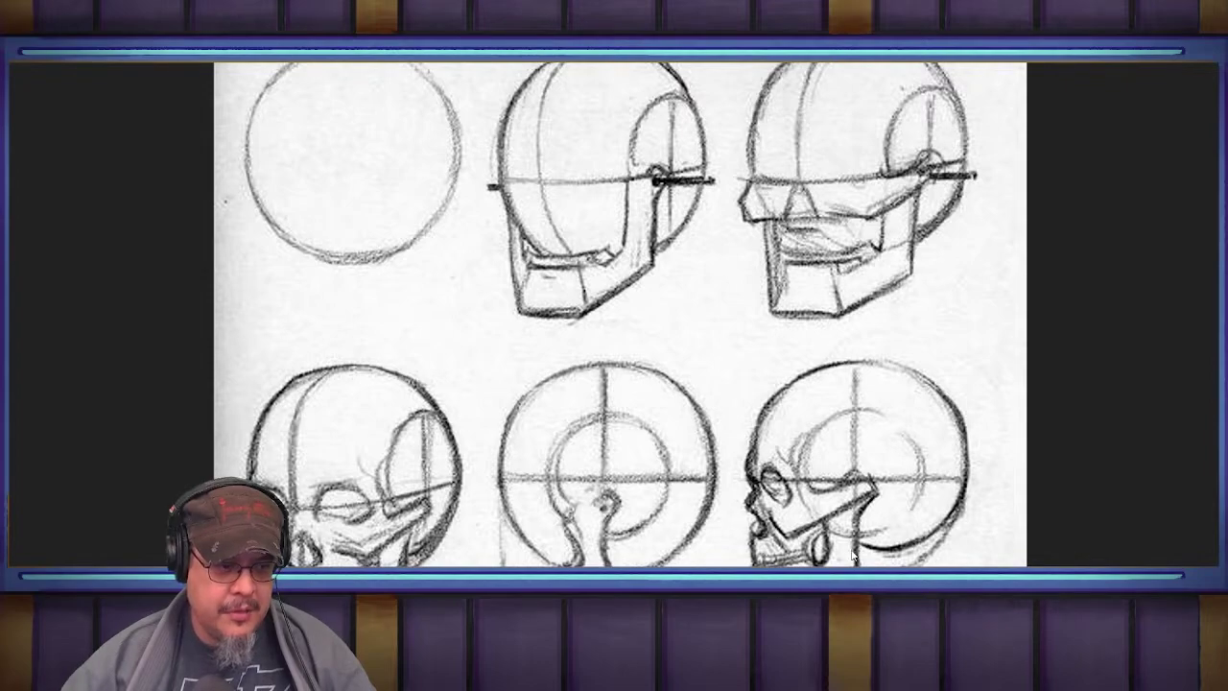
pyautogui.hotkey('alt', 'Tab')
pyautogui.hotkey('alt', 'Tab')
pyautogui.hotkey('alt', 'Tab')
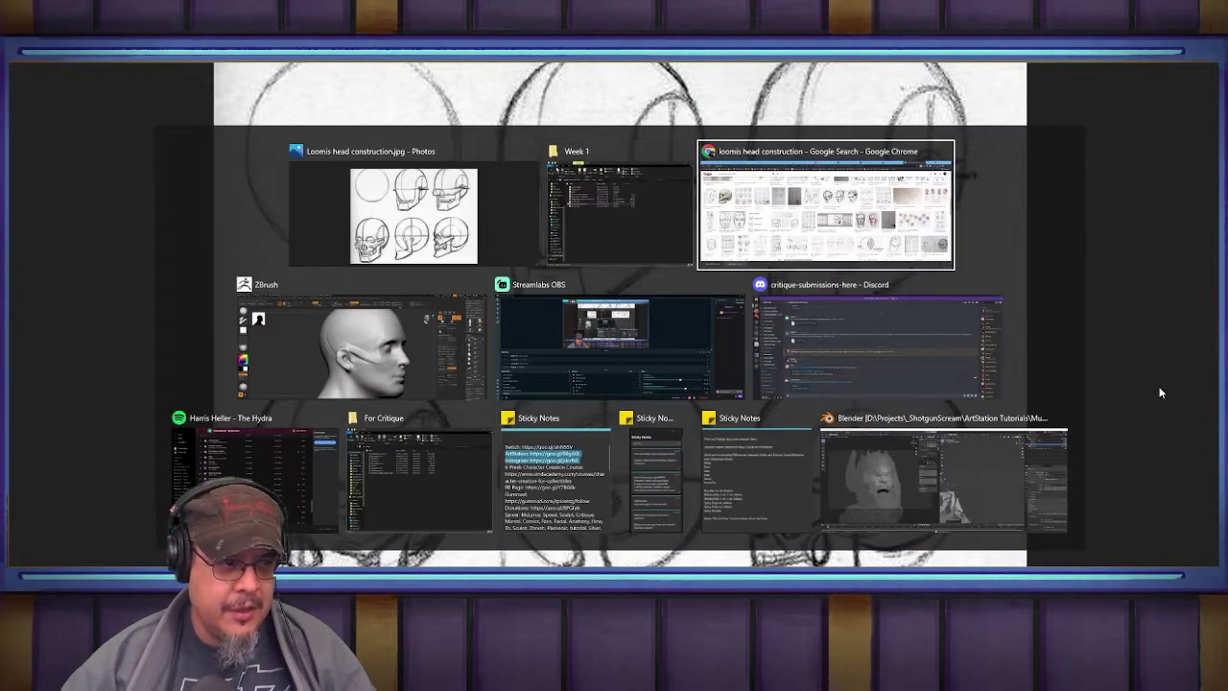
pyautogui.press('Down')
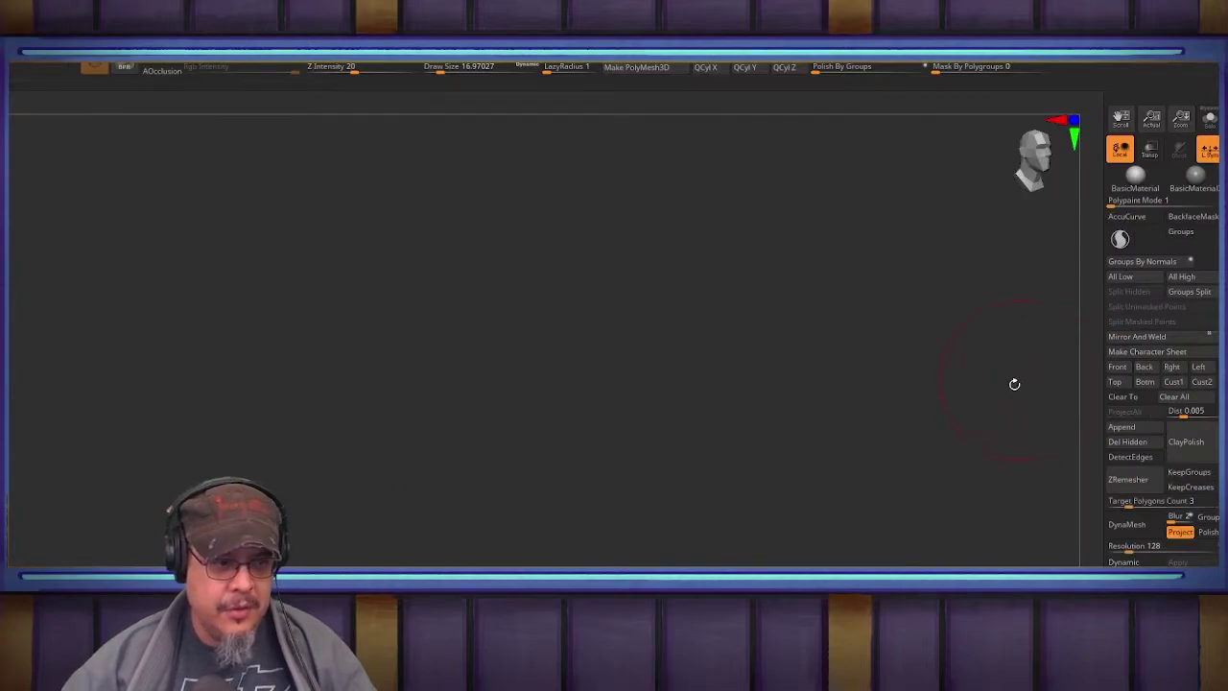
pyautogui.press('Up')
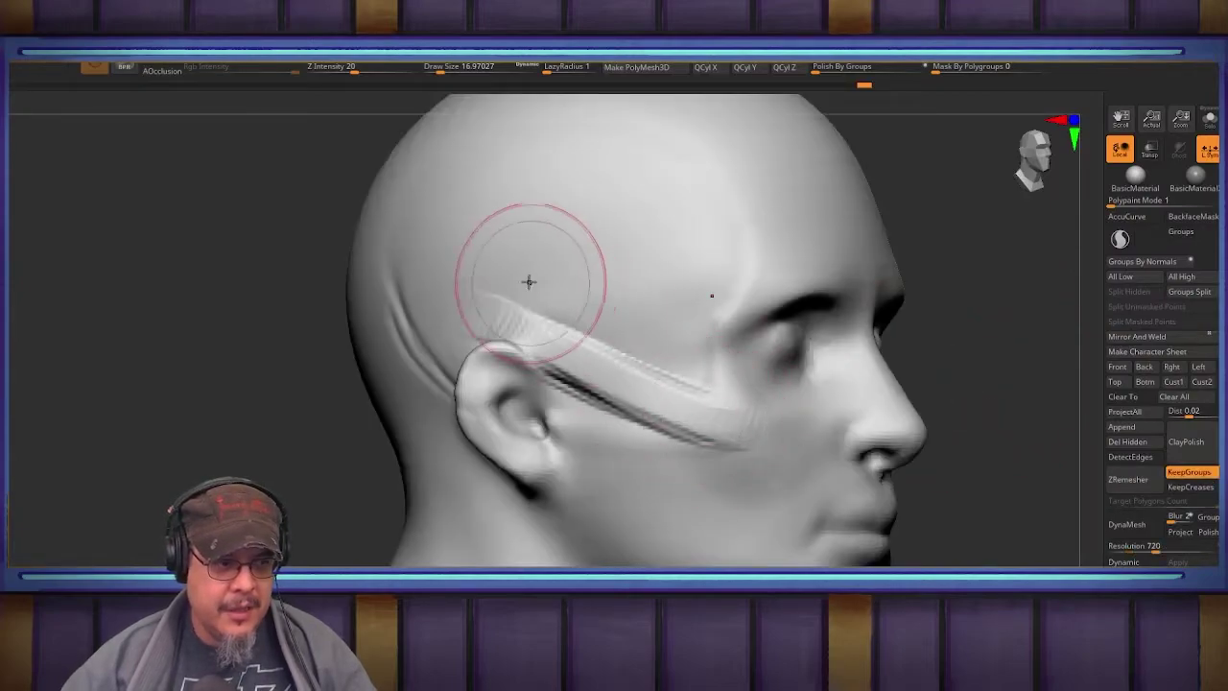
# Step: Build up a clay strip along the jawbone from in front of the ear, around the jaw angle, to the chin
pyautogui.press('Down')
pyautogui.moveTo(813, 396); pyautogui.dragTo(836, 406)
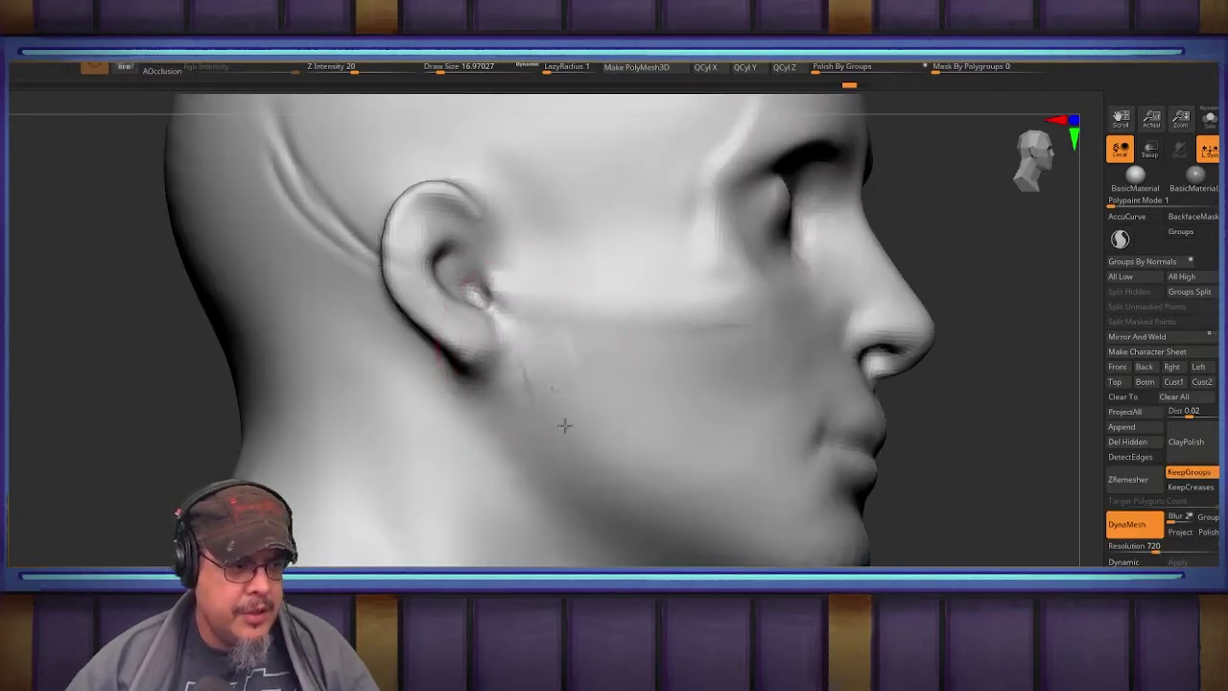
pyautogui.moveTo(531, 308)
pyautogui.mouseDown()
pyautogui.moveTo(554, 446)
pyautogui.moveTo(540, 386)
pyautogui.mouseUp()
pyautogui.moveTo(552, 447); pyautogui.dragTo(596, 493)
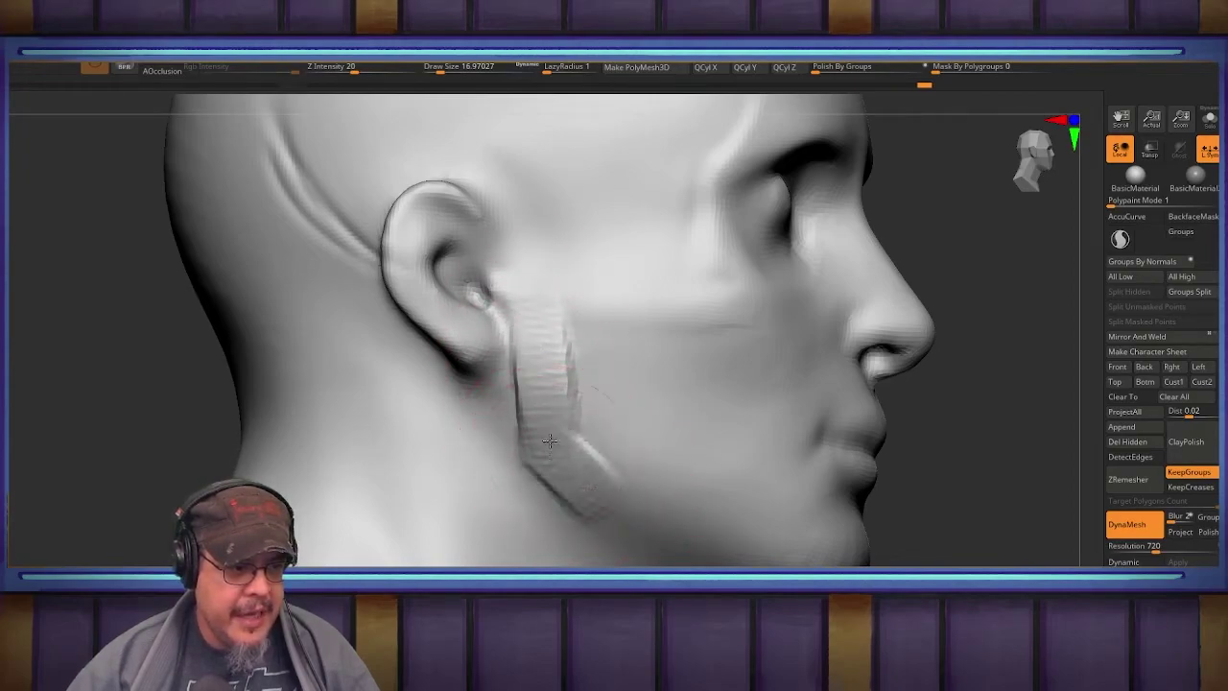
pyautogui.moveTo(976, 519); pyautogui.dragTo(930, 523)
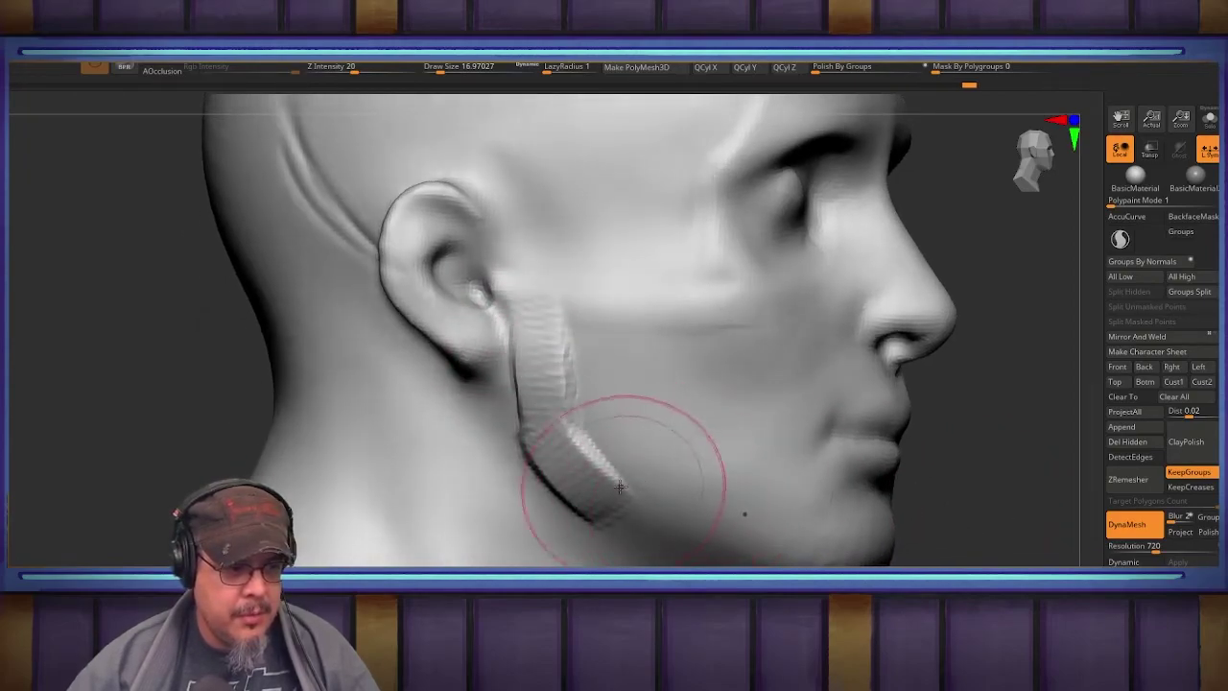
pyautogui.moveTo(622, 489)
pyautogui.mouseDown()
pyautogui.moveTo(838, 542)
pyautogui.moveTo(853, 561)
pyautogui.mouseUp()
pyautogui.moveTo(989, 485); pyautogui.dragTo(1032, 492)
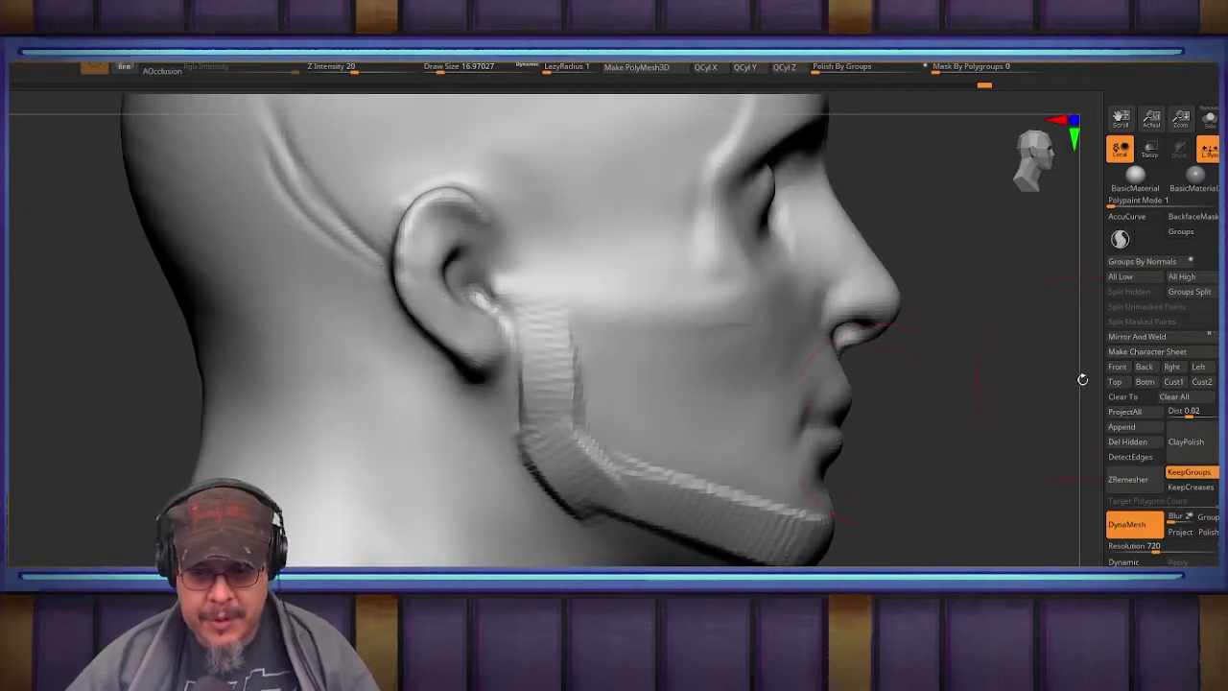
pyautogui.moveTo(1009, 423); pyautogui.dragTo(975, 425)
pyautogui.moveTo(616, 455)
pyautogui.mouseDown(button='right')
pyautogui.moveTo(547, 444)
pyautogui.moveTo(602, 381)
pyautogui.mouseUp(button='right')
pyautogui.moveTo(558, 356); pyautogui.dragTo(549, 469)
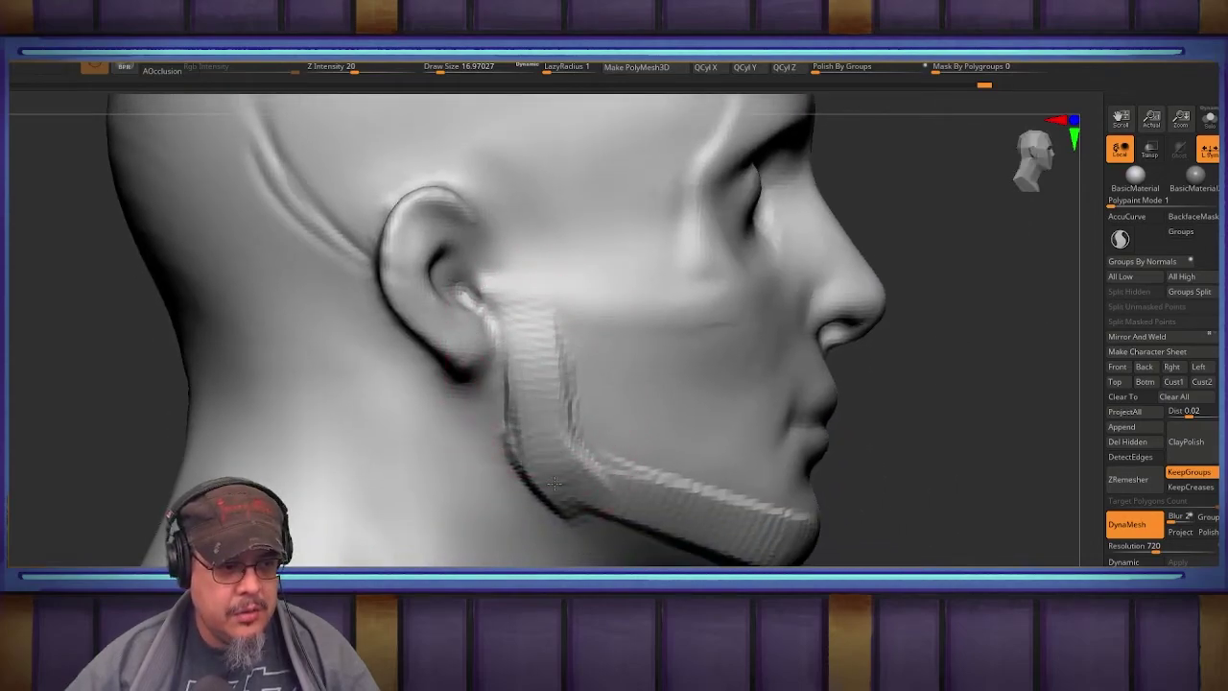
# Step: Flatten the jaw strip with the TrimDynamic brush and smooth it into the cheek and neck
pyautogui.press('b')
pyautogui.press('t')
pyautogui.press('d')
pyautogui.moveTo(496, 320)
pyautogui.mouseDown()
pyautogui.moveTo(519, 459)
pyautogui.moveTo(510, 462)
pyautogui.moveTo(630, 547)
pyautogui.moveTo(776, 577)
pyautogui.mouseUp()
pyautogui.keyDown('shift'); pyautogui.moveTo(668, 552); pyautogui.dragTo(531, 395); pyautogui.keyUp('shift')
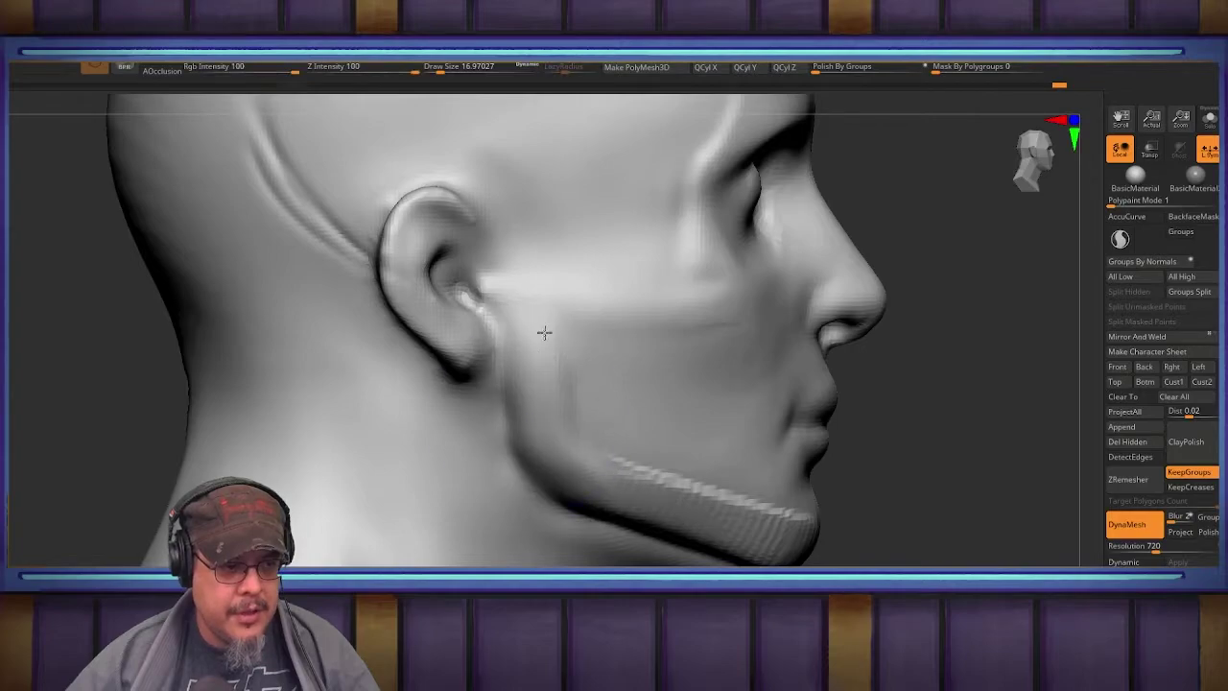
pyautogui.keyDown('shift'); pyautogui.moveTo(544, 332); pyautogui.dragTo(696, 511); pyautogui.keyUp('shift')
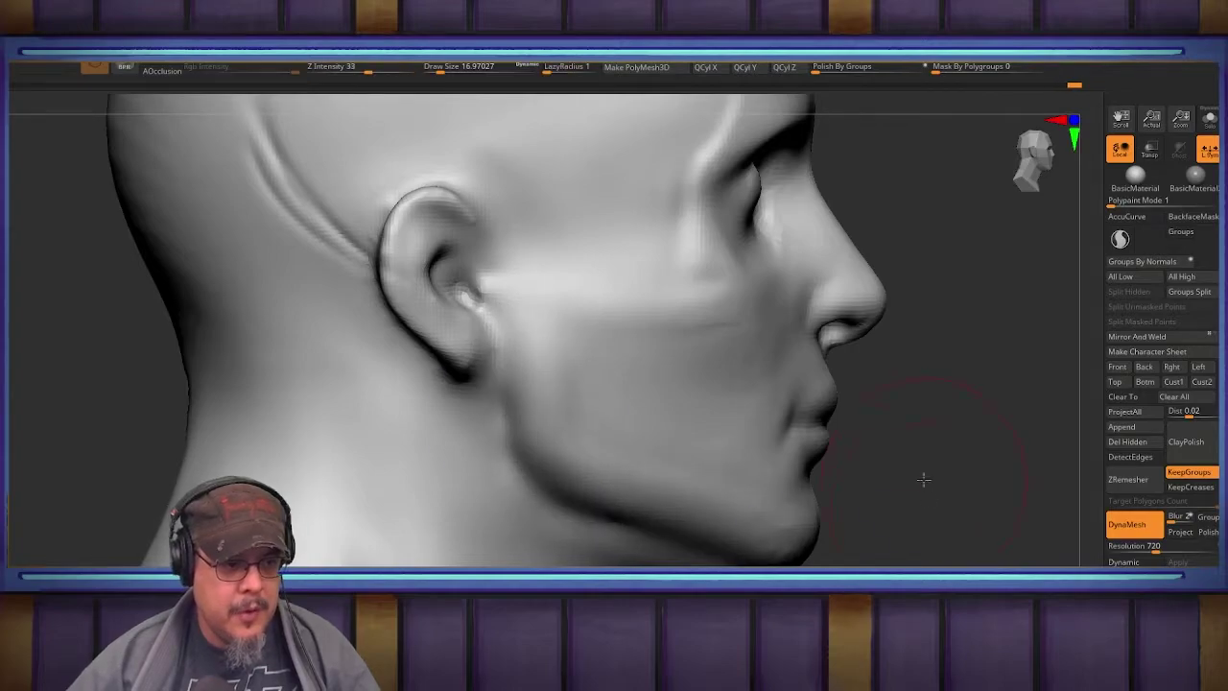
# Step: Lengthen the lower face in front view by moving the nose and mouth downward with the Move brush at a draw size of about 87
pyautogui.moveTo(924, 479); pyautogui.dragTo(853, 480)
pyautogui.keyDown('alt'); pyautogui.moveTo(364, 460); pyautogui.dragTo(680, 331); pyautogui.keyUp('alt')
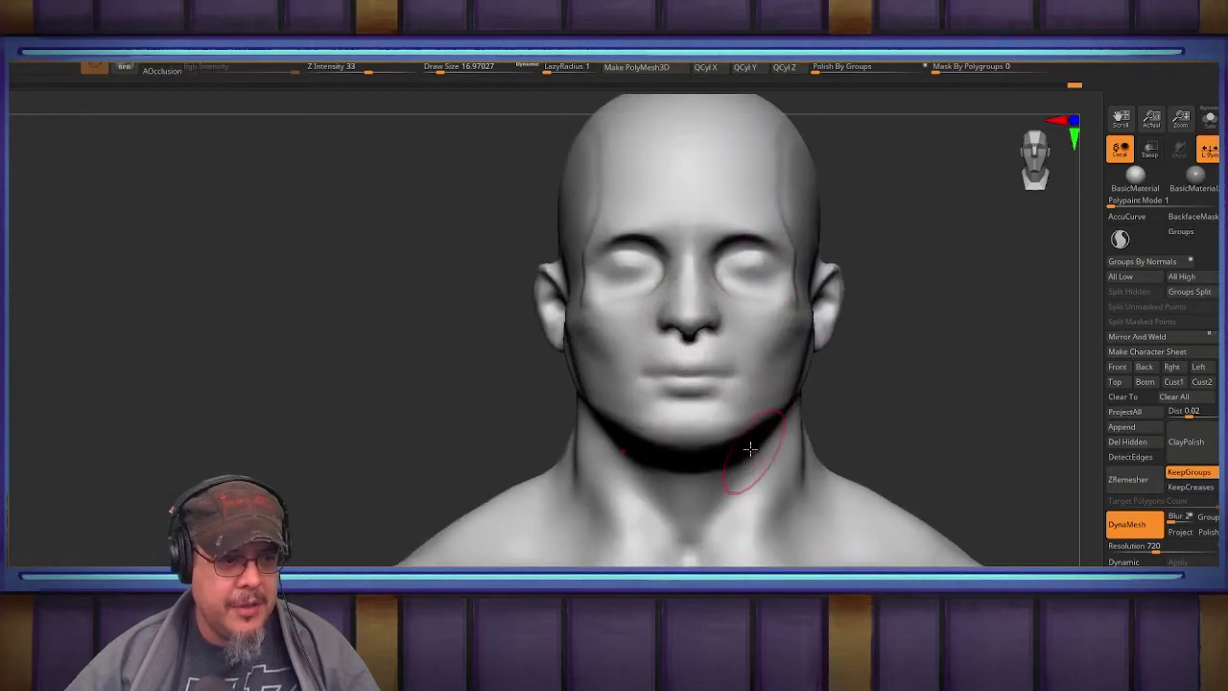
pyautogui.press('b')
pyautogui.press('m')
pyautogui.press('v')
pyautogui.press('s')
pyautogui.moveTo(752, 403); pyautogui.dragTo(770, 404)
pyautogui.moveTo(734, 331); pyautogui.dragTo(735, 356)
pyautogui.keyDown('alt'); pyautogui.moveTo(863, 369); pyautogui.dragTo(832, 508); pyautogui.keyUp('alt')
pyautogui.moveTo(719, 442)
pyautogui.mouseDown()
pyautogui.moveTo(722, 415)
pyautogui.moveTo(721, 429)
pyautogui.moveTo(752, 442)
pyautogui.mouseUp()
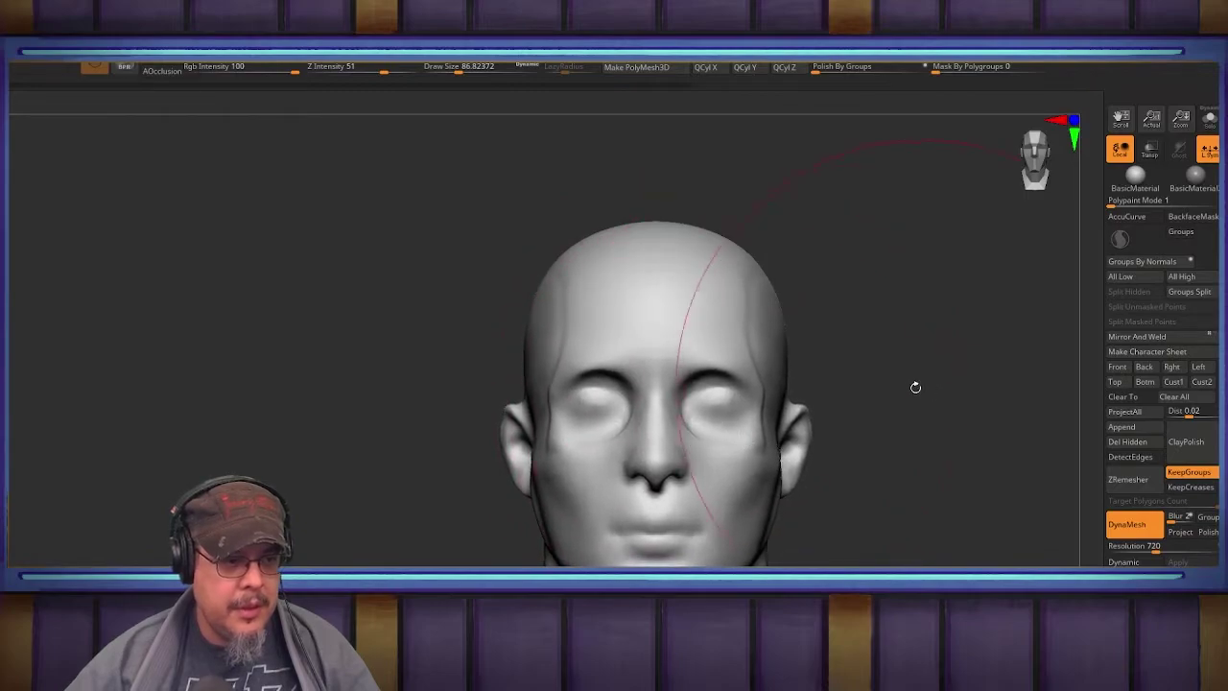
pyautogui.moveTo(915, 387); pyautogui.dragTo(662, 388)
pyautogui.moveTo(614, 461)
pyautogui.keyDown('alt'); pyautogui.mouseDown()
pyautogui.moveTo(601, 393)
pyautogui.moveTo(623, 499)
pyautogui.mouseUp(); pyautogui.keyUp('alt')
pyautogui.moveTo(552, 480); pyautogui.dragTo(915, 397)
# Step: Undo and redo the last Move adjustments to compare the facial proportions
pyautogui.hotkey('ctrl', 'z')
pyautogui.hotkey('ctrl', 'z')
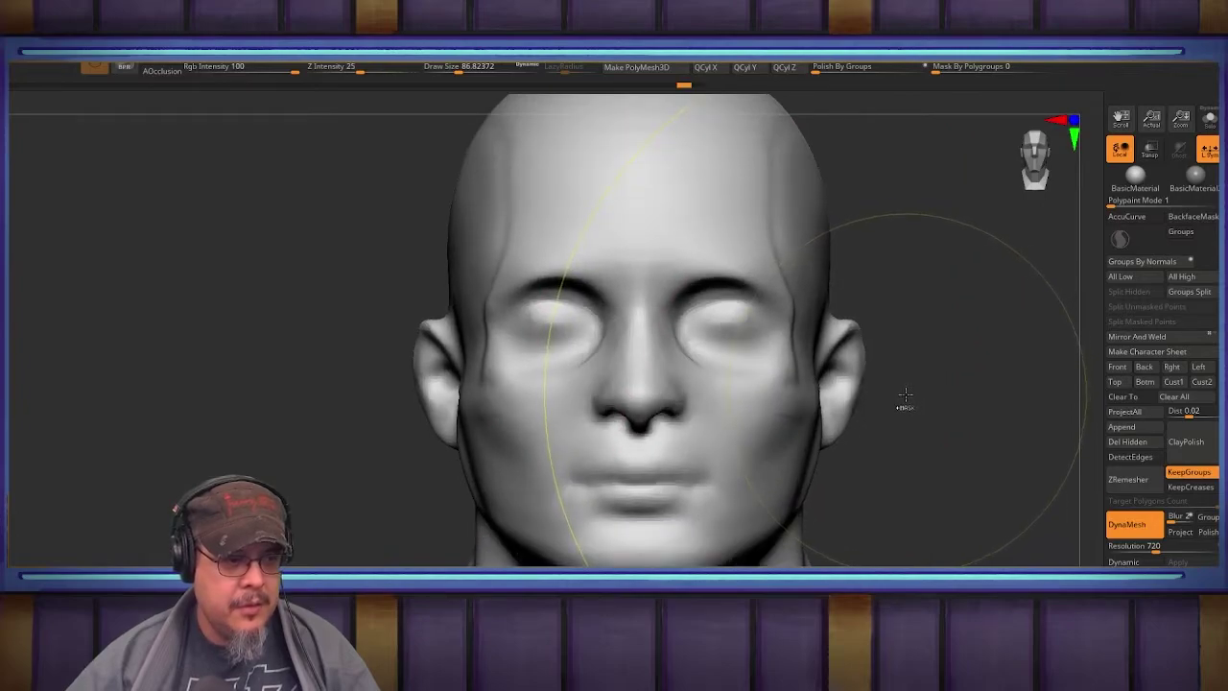
pyautogui.hotkey('ctrl', 'shift', 'z')
pyautogui.hotkey('ctrl', 'shift', 'z')
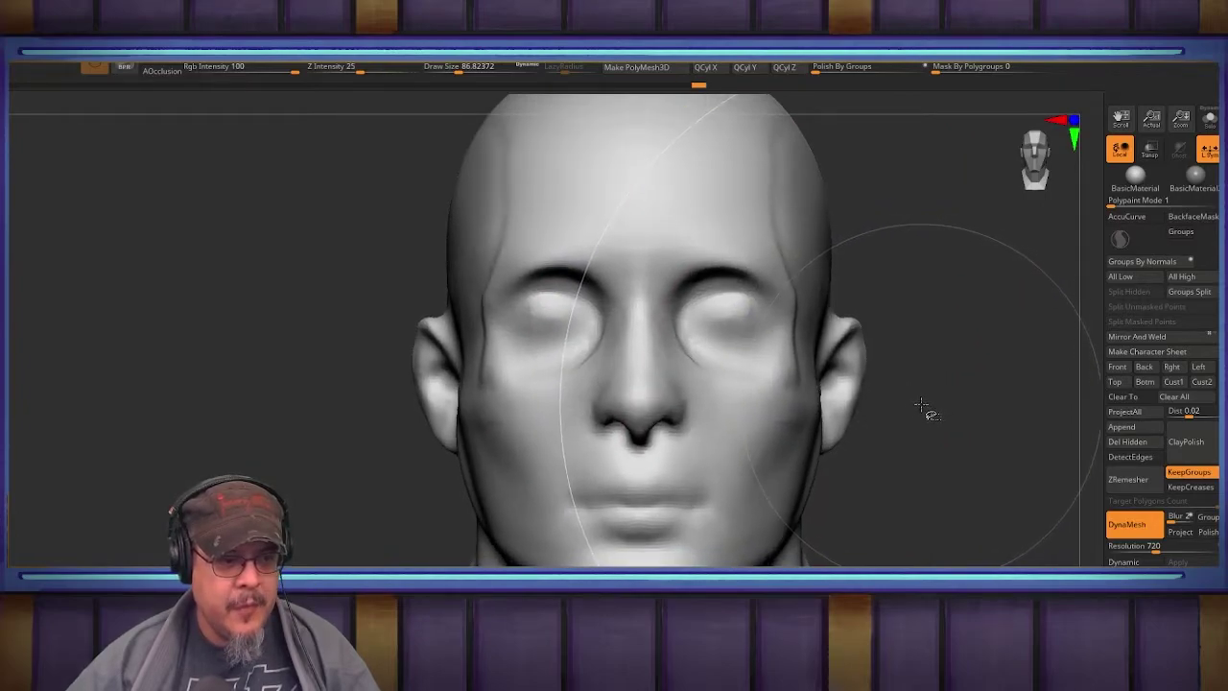
pyautogui.moveTo(854, 432); pyautogui.dragTo(960, 451)
pyautogui.keyDown('alt'); pyautogui.moveTo(672, 393); pyautogui.dragTo(772, 427); pyautogui.keyUp('alt')
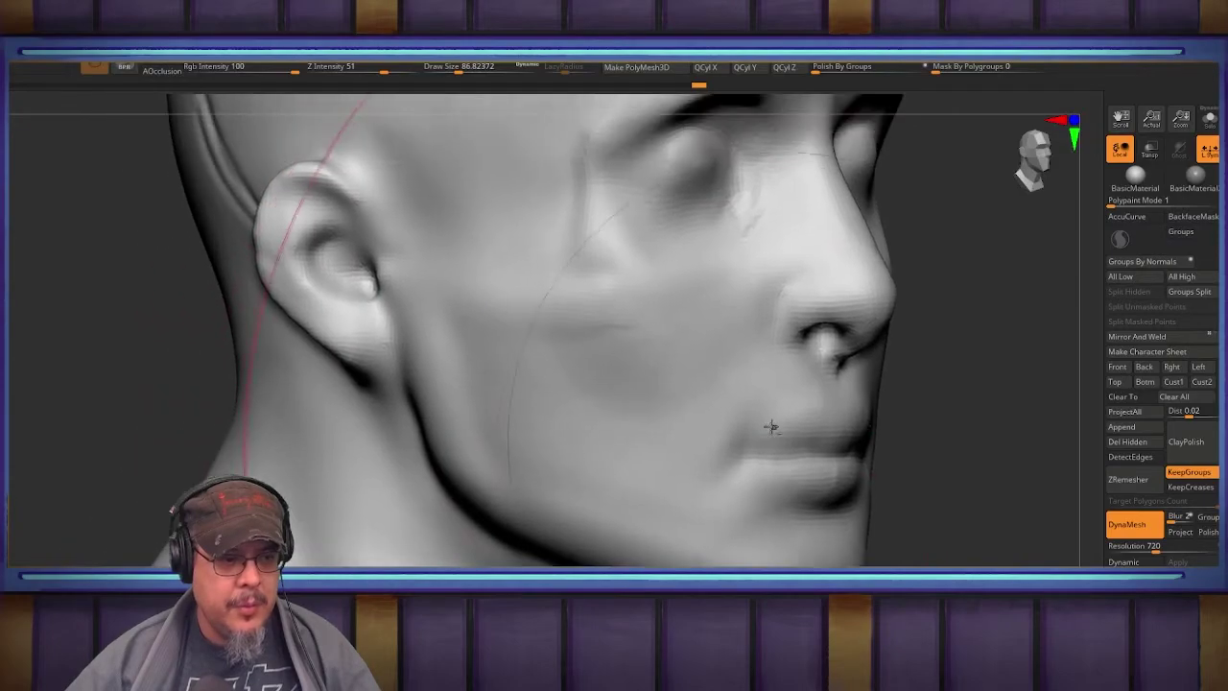
# Step: Carve the line between the lips and the underside of the lower lip with DamStandard at a draw size of about 9.4
pyautogui.moveTo(771, 427)
pyautogui.mouseDown(button='right')
pyautogui.moveTo(831, 449)
pyautogui.moveTo(814, 452)
pyautogui.mouseUp(button='right')
pyautogui.press('s')
pyautogui.moveTo(884, 461)
pyautogui.mouseDown()
pyautogui.moveTo(862, 460)
pyautogui.moveTo(878, 458)
pyautogui.mouseUp()
pyautogui.press('s')
pyautogui.moveTo(787, 444)
pyautogui.mouseDown()
pyautogui.moveTo(855, 453)
pyautogui.moveTo(717, 460)
pyautogui.mouseUp()
pyautogui.keyDown('alt'); pyautogui.moveTo(883, 450); pyautogui.dragTo(587, 354, button='right'); pyautogui.keyUp('alt')
pyautogui.moveTo(693, 390)
pyautogui.mouseDown()
pyautogui.moveTo(641, 381)
pyautogui.moveTo(465, 434)
pyautogui.mouseUp()
pyautogui.moveTo(627, 408); pyautogui.dragTo(592, 455, button='right')
pyautogui.moveTo(489, 450)
pyautogui.mouseDown()
pyautogui.moveTo(599, 515)
pyautogui.moveTo(726, 528)
pyautogui.mouseUp()
pyautogui.moveTo(544, 539); pyautogui.dragTo(724, 537)
pyautogui.moveTo(487, 559); pyautogui.dragTo(578, 564, button='right')
pyautogui.moveTo(581, 470); pyautogui.dragTo(413, 472, button='right')
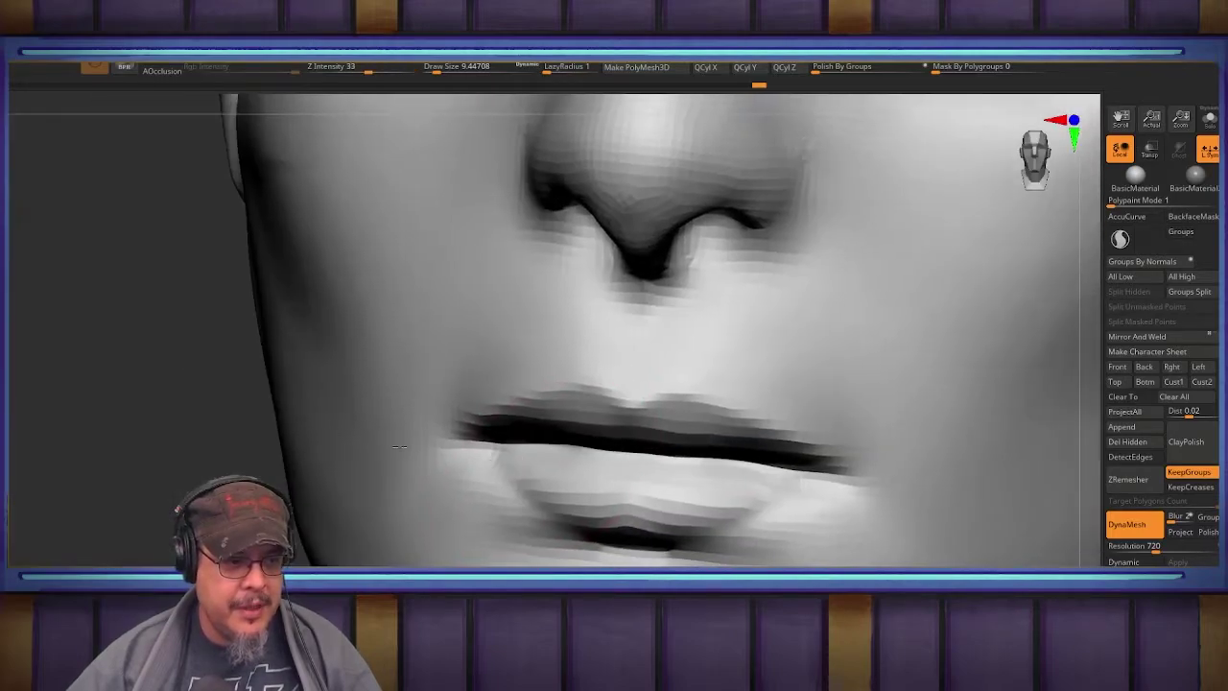
pyautogui.moveTo(499, 489)
pyautogui.keyDown('ctrl'); pyautogui.mouseDown(button='right')
pyautogui.moveTo(504, 428)
pyautogui.moveTo(656, 520)
pyautogui.mouseUp(button='right'); pyautogui.keyUp('ctrl')
# Step: Add volume to the lips at a draw size of about 9.4 and smooth the lower lip into the chin
pyautogui.press('b')
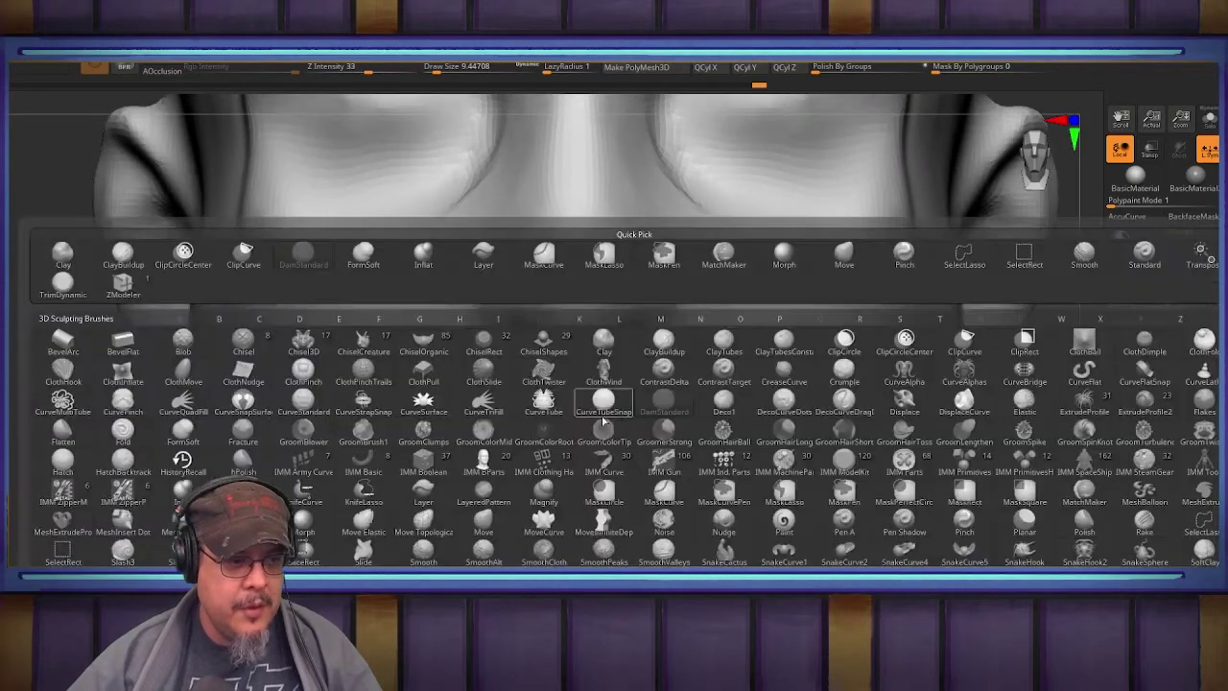
pyautogui.press('i')
pyautogui.press('n')
pyautogui.moveTo(570, 421); pyautogui.dragTo(581, 441)
pyautogui.moveTo(628, 394); pyautogui.dragTo(587, 387, button='right')
pyautogui.moveTo(651, 356); pyautogui.dragTo(709, 322, button='right')
pyautogui.moveTo(679, 439)
pyautogui.mouseDown()
pyautogui.moveTo(639, 515)
pyautogui.moveTo(637, 549)
pyautogui.mouseUp()
pyautogui.moveTo(675, 451); pyautogui.dragTo(637, 549)
pyautogui.moveTo(660, 476)
pyautogui.keyDown('shift'); pyautogui.mouseDown()
pyautogui.moveTo(600, 482)
pyautogui.moveTo(620, 431)
pyautogui.moveTo(636, 442)
pyautogui.mouseUp(); pyautogui.keyUp('shift')
pyautogui.moveTo(675, 439)
pyautogui.mouseDown(button='right')
pyautogui.moveTo(742, 401)
pyautogui.moveTo(769, 344)
pyautogui.moveTo(754, 364)
pyautogui.mouseUp(button='right')
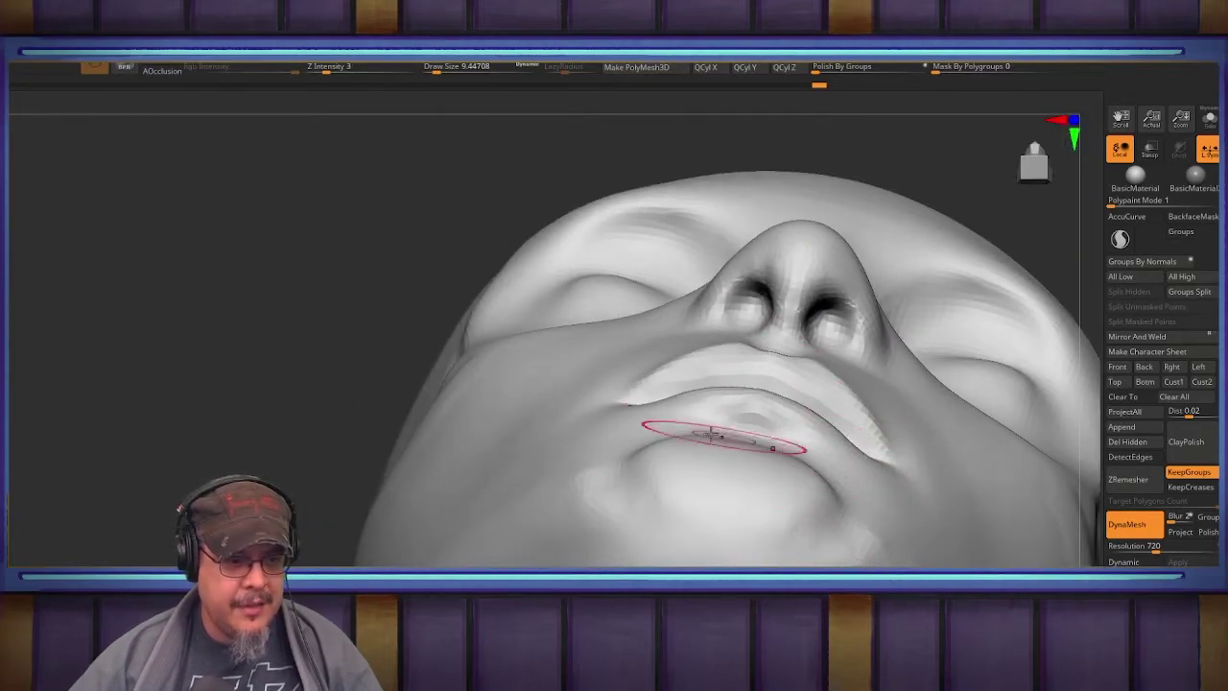
# Step: Define the lower lip's bottom edge and corner with DamStandard and smooth the area beneath it
pyautogui.press('b')
pyautogui.press('d')
pyautogui.press('s')
pyautogui.moveTo(733, 438); pyautogui.dragTo(787, 456)
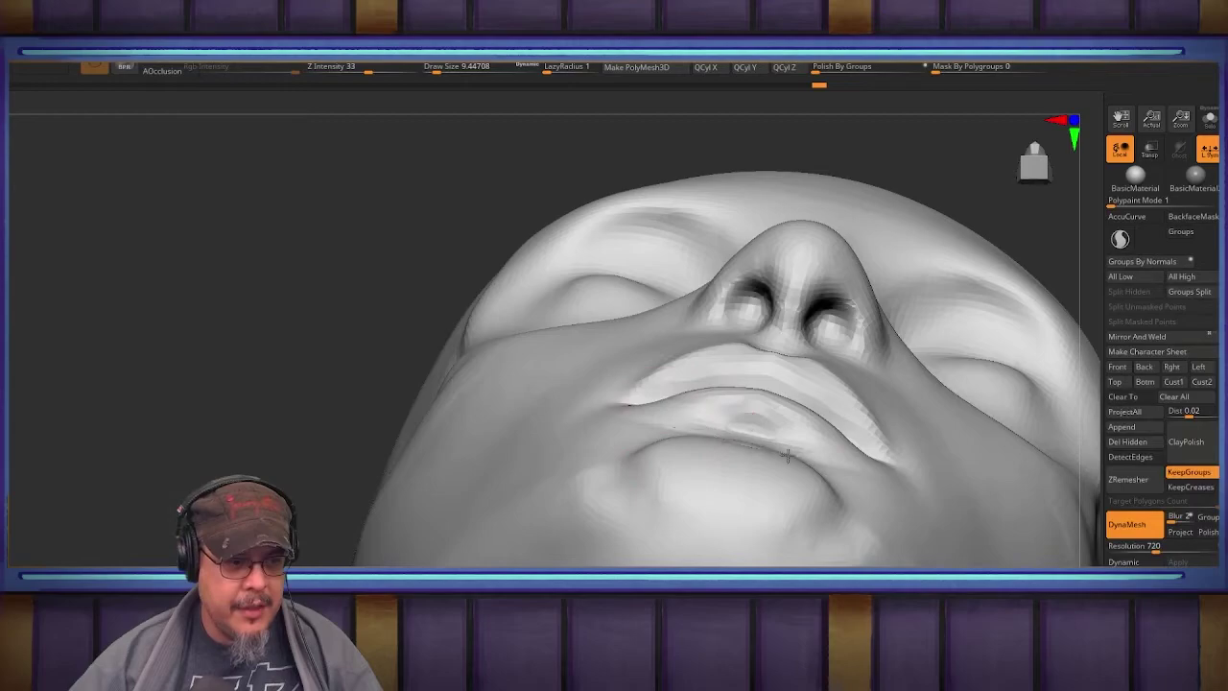
pyautogui.moveTo(836, 444)
pyautogui.mouseDown(button='right')
pyautogui.moveTo(878, 475)
pyautogui.moveTo(826, 471)
pyautogui.moveTo(896, 418)
pyautogui.mouseUp(button='right')
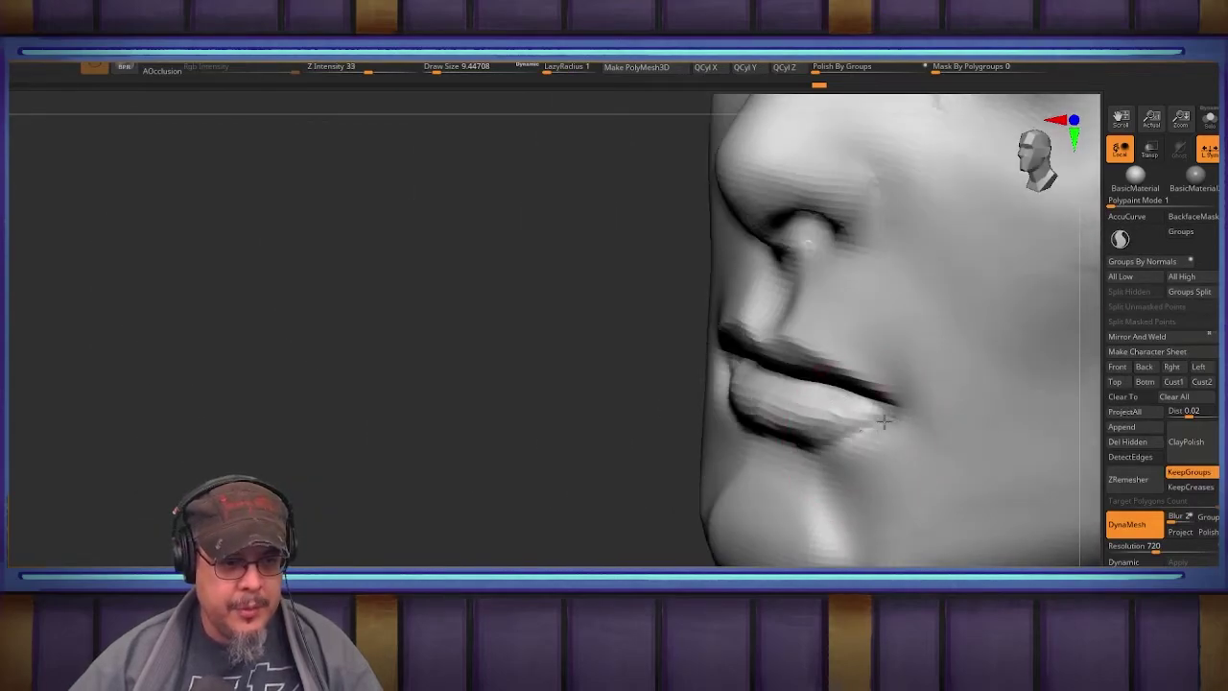
pyautogui.moveTo(836, 420)
pyautogui.keyDown('shift'); pyautogui.mouseDown()
pyautogui.moveTo(900, 450)
pyautogui.moveTo(896, 480)
pyautogui.moveTo(907, 436)
pyautogui.moveTo(775, 502)
pyautogui.moveTo(819, 540)
pyautogui.moveTo(754, 543)
pyautogui.mouseUp(); pyautogui.keyUp('shift')
# Step: Build up the chin and the area beside the lower lip with ClayBuildup and smooth the strokes
pyautogui.press('b')
pyautogui.press('c')
pyautogui.press('b')
pyautogui.moveTo(901, 487)
pyautogui.mouseDown()
pyautogui.moveTo(899, 533)
pyautogui.moveTo(891, 516)
pyautogui.mouseUp()
pyautogui.moveTo(891, 515); pyautogui.dragTo(944, 499, button='right')
pyautogui.moveTo(931, 489)
pyautogui.keyDown('shift'); pyautogui.mouseDown()
pyautogui.moveTo(945, 468)
pyautogui.moveTo(893, 542)
pyautogui.mouseUp(); pyautogui.keyUp('shift')
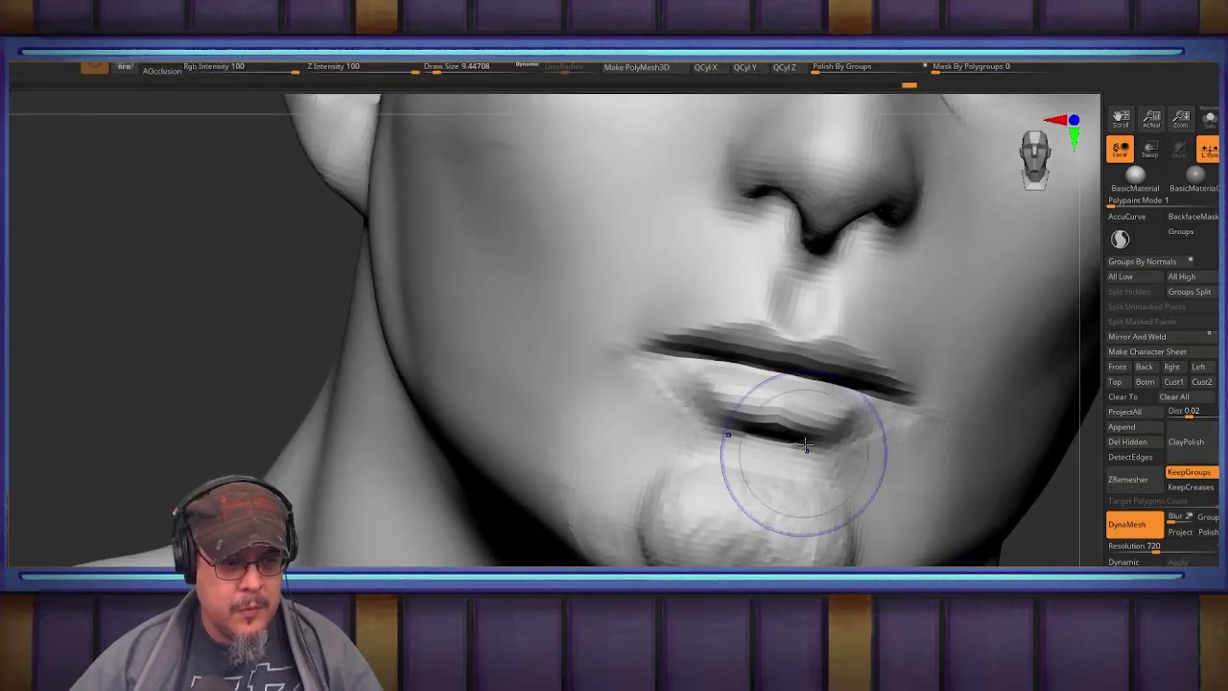
pyautogui.moveTo(693, 374)
pyautogui.keyDown('alt'); pyautogui.mouseDown(button='right')
pyautogui.moveTo(701, 482)
pyautogui.moveTo(768, 480)
pyautogui.mouseUp(button='right'); pyautogui.keyUp('alt')
pyautogui.moveTo(670, 420)
pyautogui.mouseDown()
pyautogui.moveTo(656, 477)
pyautogui.moveTo(651, 451)
pyautogui.moveTo(633, 468)
pyautogui.moveTo(633, 416)
pyautogui.moveTo(615, 431)
pyautogui.moveTo(623, 386)
pyautogui.moveTo(650, 484)
pyautogui.moveTo(661, 425)
pyautogui.moveTo(588, 465)
pyautogui.moveTo(641, 475)
pyautogui.mouseUp()
pyautogui.moveTo(707, 380)
pyautogui.keyDown('alt'); pyautogui.mouseDown(button='right')
pyautogui.moveTo(649, 515)
pyautogui.moveTo(676, 420)
pyautogui.mouseUp(button='right'); pyautogui.keyUp('alt')
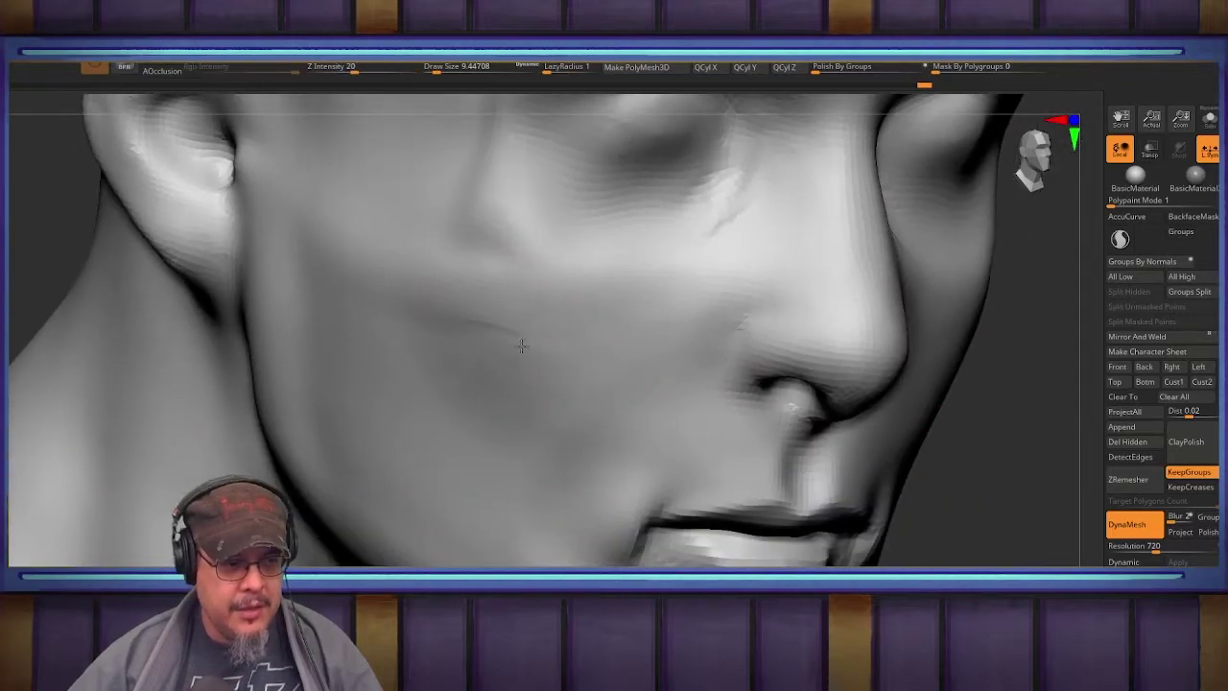
# Step: Sketch muscle strands from the cheek and jaw to the mouth corner with clay strokes, and undo them
pyautogui.moveTo(522, 345)
pyautogui.mouseDown()
pyautogui.moveTo(601, 539)
pyautogui.moveTo(393, 407)
pyautogui.mouseUp()
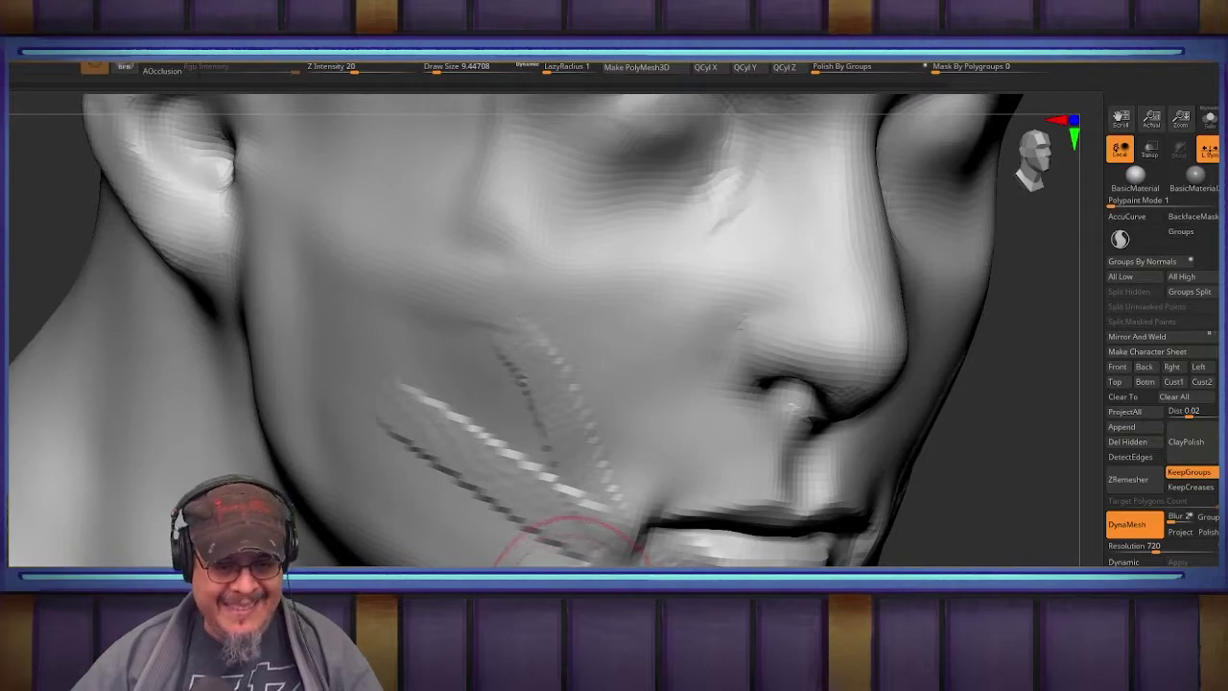
pyautogui.moveTo(975, 541)
pyautogui.keyDown('alt'); pyautogui.mouseDown()
pyautogui.moveTo(951, 436)
pyautogui.moveTo(970, 471)
pyautogui.mouseUp(); pyautogui.keyUp('alt')
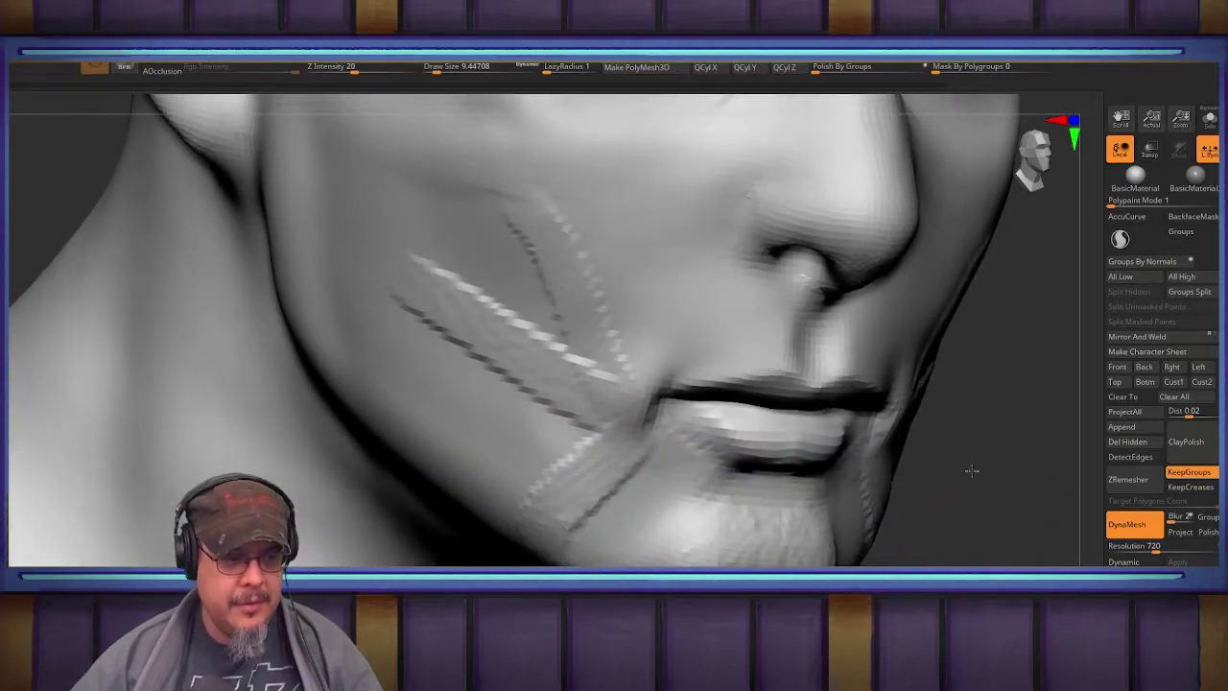
pyautogui.hotkey('ctrl', 'z')
pyautogui.hotkey('ctrl', 'z')
pyautogui.hotkey('ctrl', 'z')
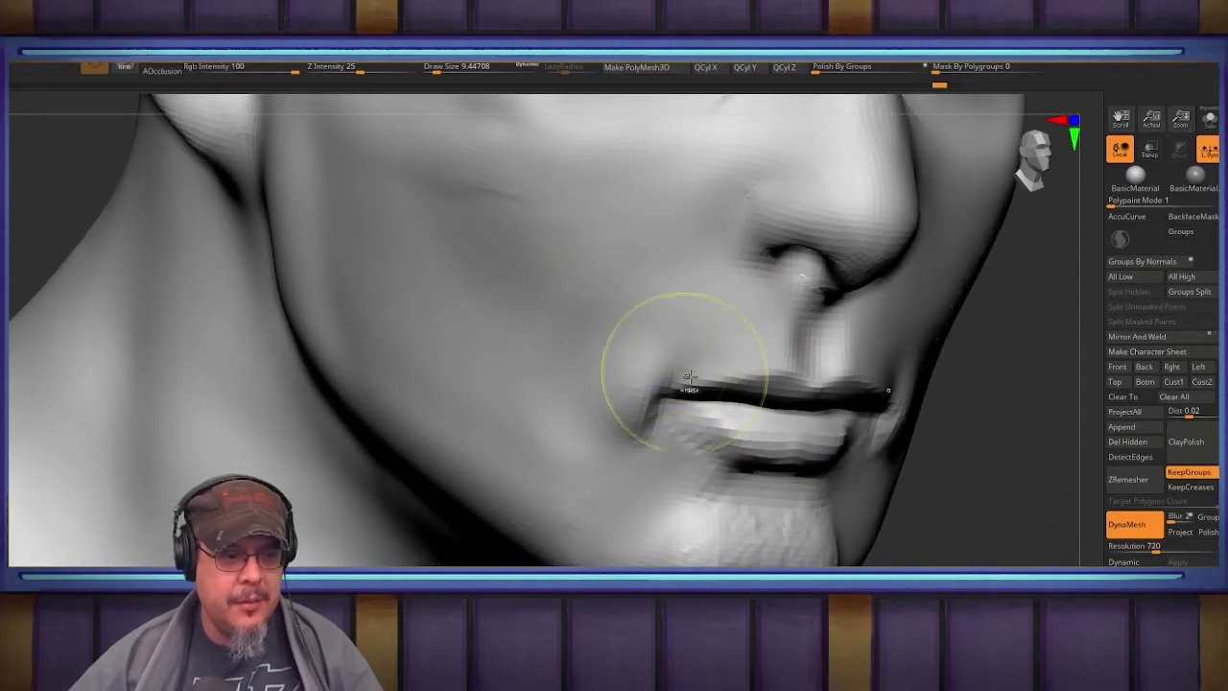
# Step: Build up the muscle mass around the mouth corner with ClayBuildup at a draw size of about 8.4
pyautogui.moveTo(687, 380)
pyautogui.keyDown('alt'); pyautogui.mouseDown(button='right')
pyautogui.moveTo(669, 428)
pyautogui.moveTo(703, 404)
pyautogui.moveTo(553, 355)
pyautogui.moveTo(432, 359)
pyautogui.mouseUp(button='right'); pyautogui.keyUp('alt')
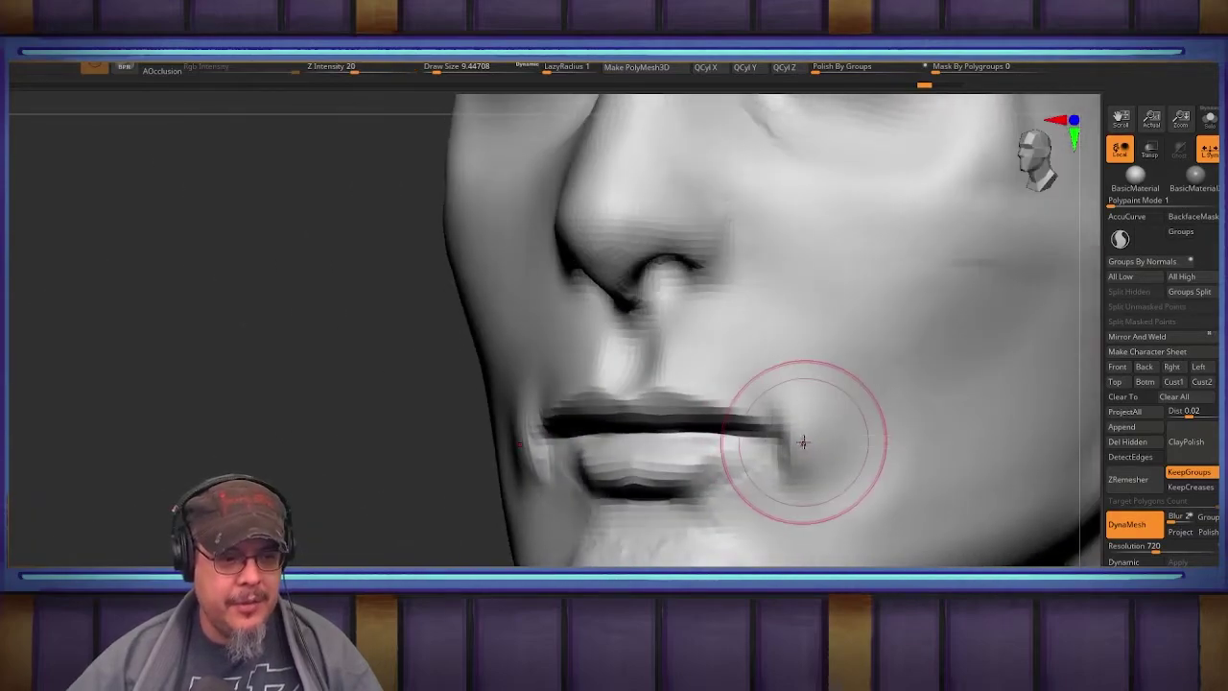
pyautogui.press('s')
pyautogui.moveTo(803, 442); pyautogui.dragTo(803, 438)
pyautogui.moveTo(812, 436); pyautogui.dragTo(777, 437, button='right')
pyautogui.moveTo(820, 439)
pyautogui.mouseDown()
pyautogui.moveTo(817, 400)
pyautogui.moveTo(834, 449)
pyautogui.moveTo(792, 432)
pyautogui.moveTo(802, 474)
pyautogui.mouseUp()
pyautogui.moveTo(801, 474)
pyautogui.mouseDown()
pyautogui.moveTo(797, 400)
pyautogui.moveTo(811, 436)
pyautogui.moveTo(833, 400)
pyautogui.moveTo(801, 384)
pyautogui.mouseUp()
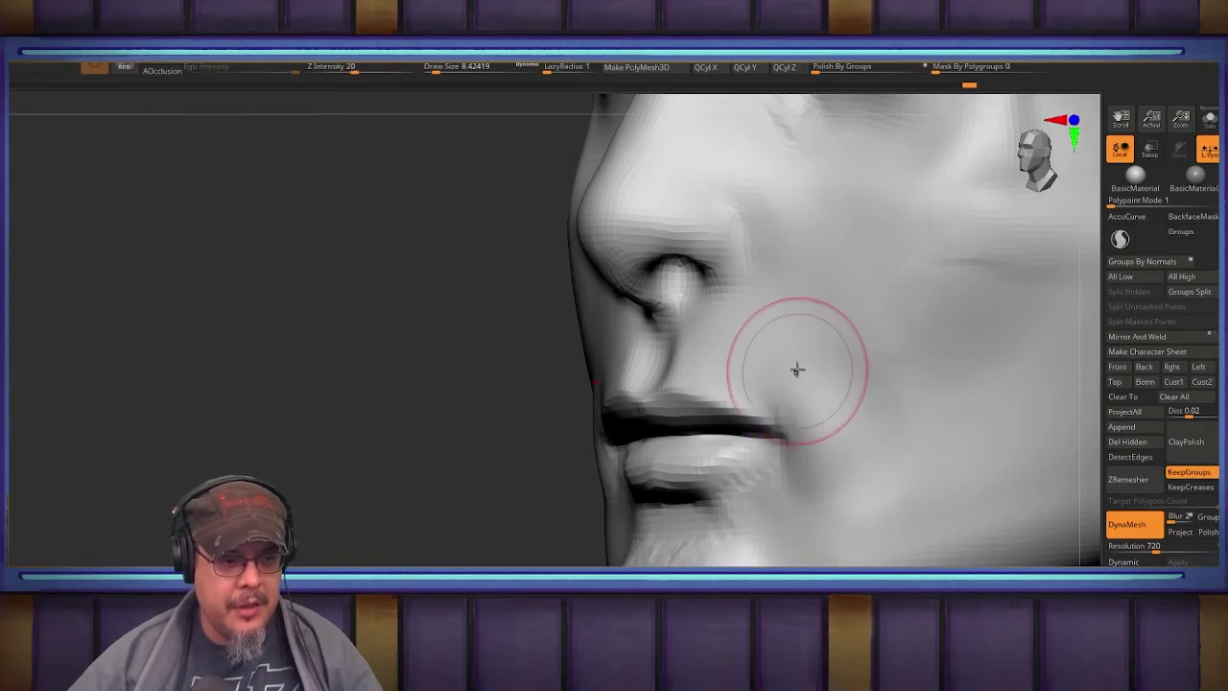
pyautogui.moveTo(797, 369); pyautogui.dragTo(779, 316, button='right')
pyautogui.keyDown('alt'); pyautogui.moveTo(954, 466); pyautogui.dragTo(875, 448, button='right'); pyautogui.keyUp('alt')
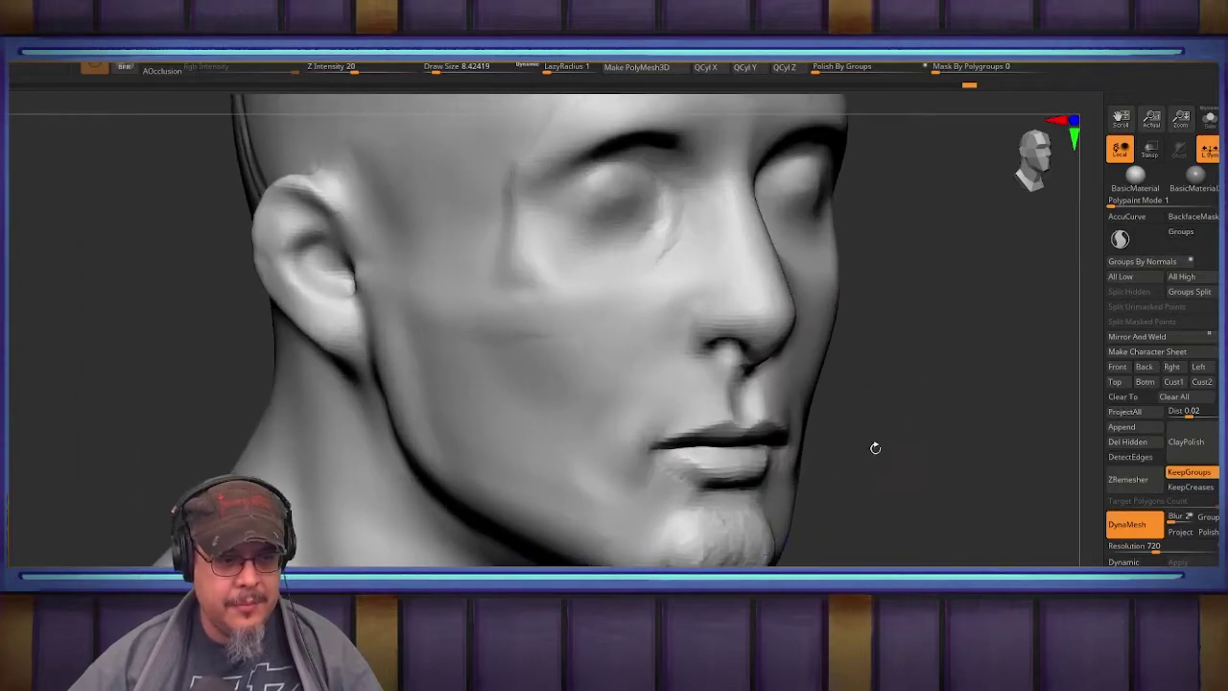
# Step: Push in the root of the nose below the brow in profile with the Move brush at a draw size of about 10.5
pyautogui.moveTo(703, 538)
pyautogui.mouseDown(button='right')
pyautogui.moveTo(620, 419)
pyautogui.moveTo(656, 368)
pyautogui.moveTo(653, 429)
pyautogui.mouseUp(button='right')
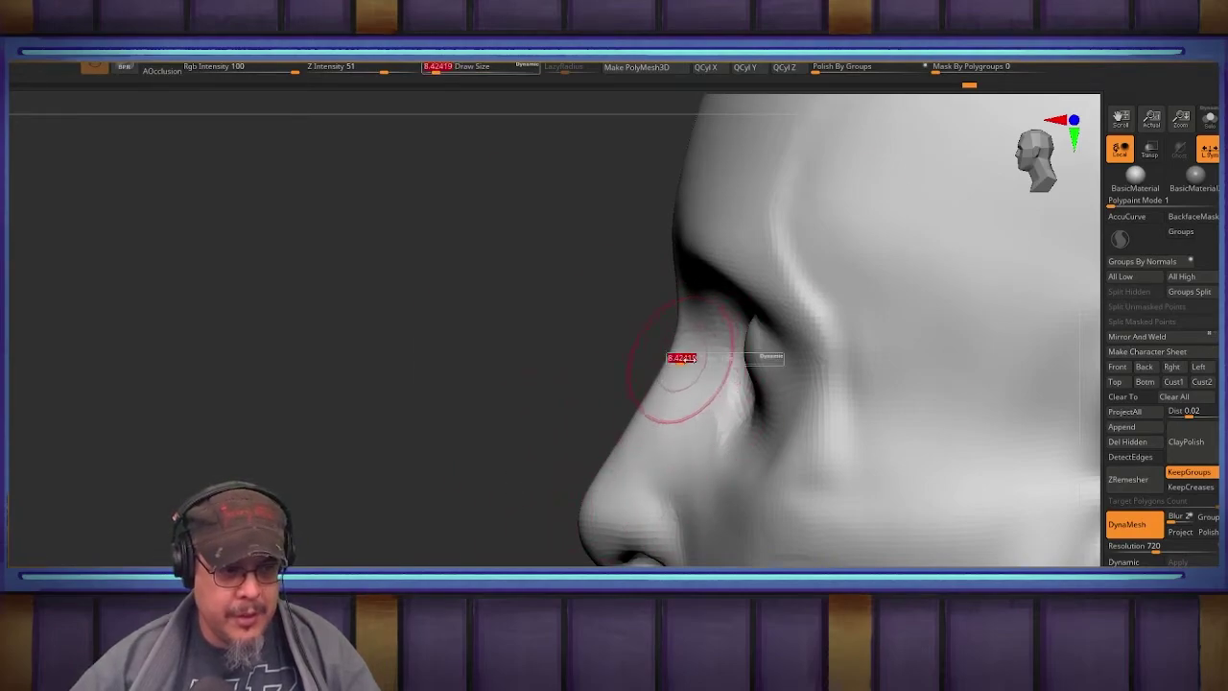
pyautogui.moveTo(688, 360); pyautogui.dragTo(690, 359)
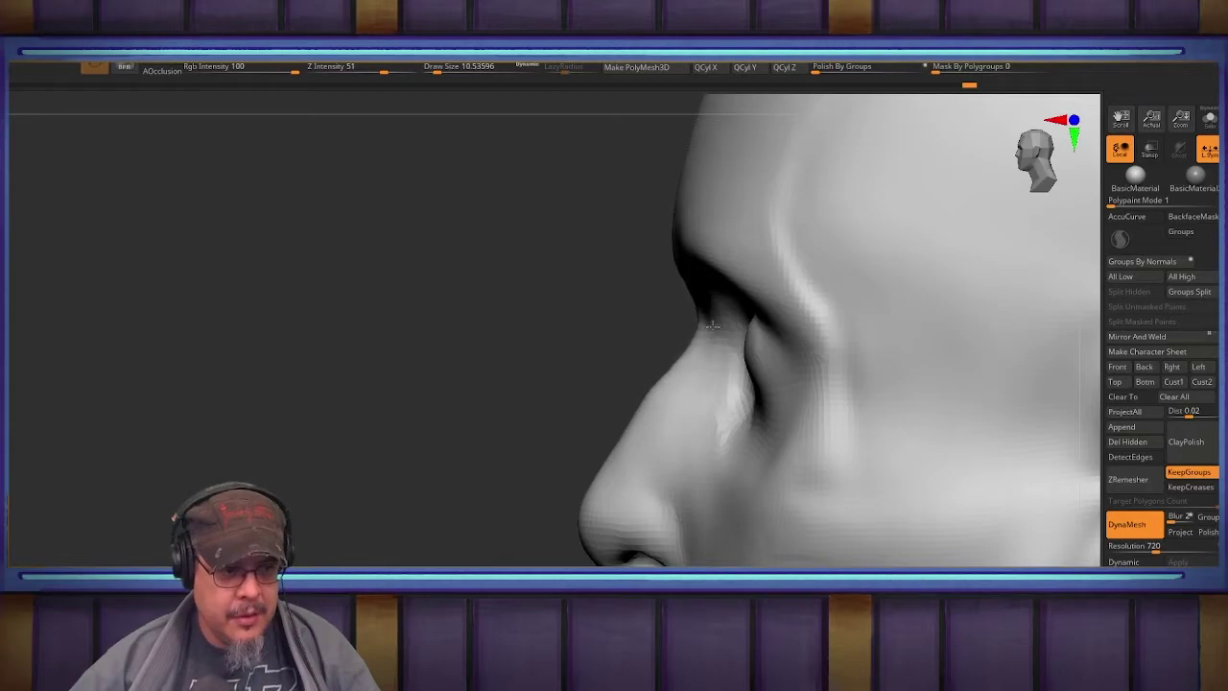
pyautogui.keyDown('alt'); pyautogui.moveTo(668, 387); pyautogui.dragTo(710, 334, button='right'); pyautogui.keyUp('alt')
pyautogui.keyDown('alt'); pyautogui.moveTo(743, 258); pyautogui.dragTo(702, 357, button='right'); pyautogui.keyUp('alt')
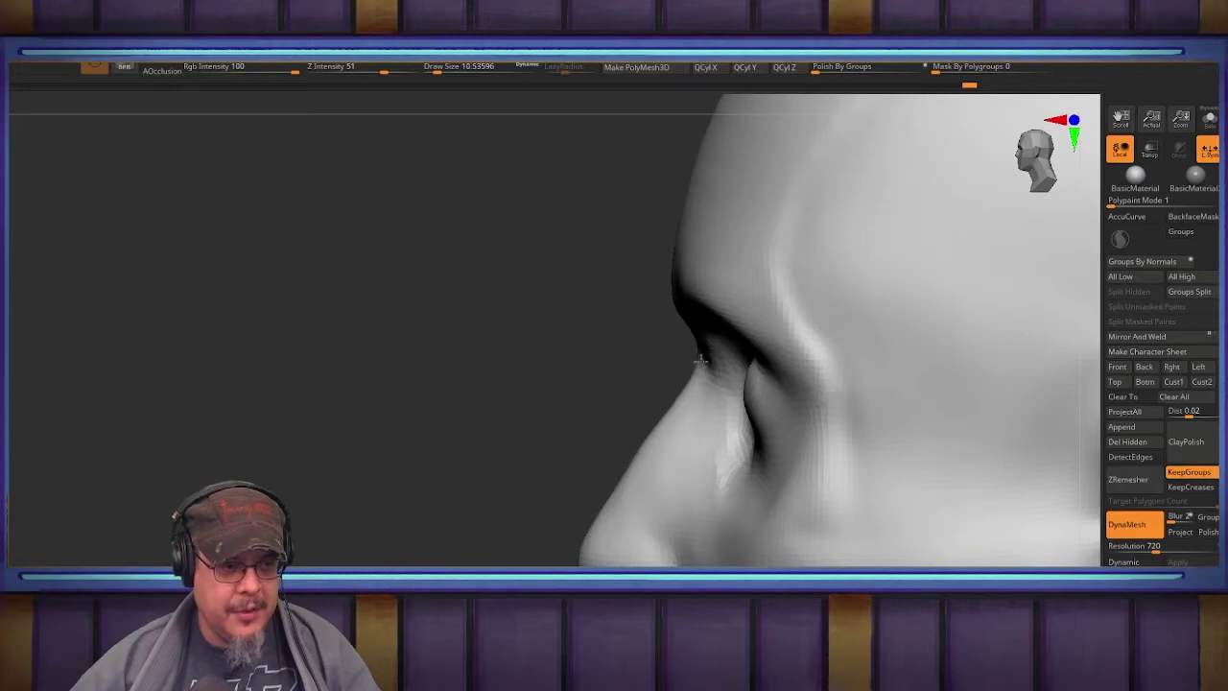
pyautogui.moveTo(708, 361); pyautogui.dragTo(783, 371, button='right')
# Step: Sculpt the transition between the brow and the nose bridge, and undo the last stroke
pyautogui.press('b')
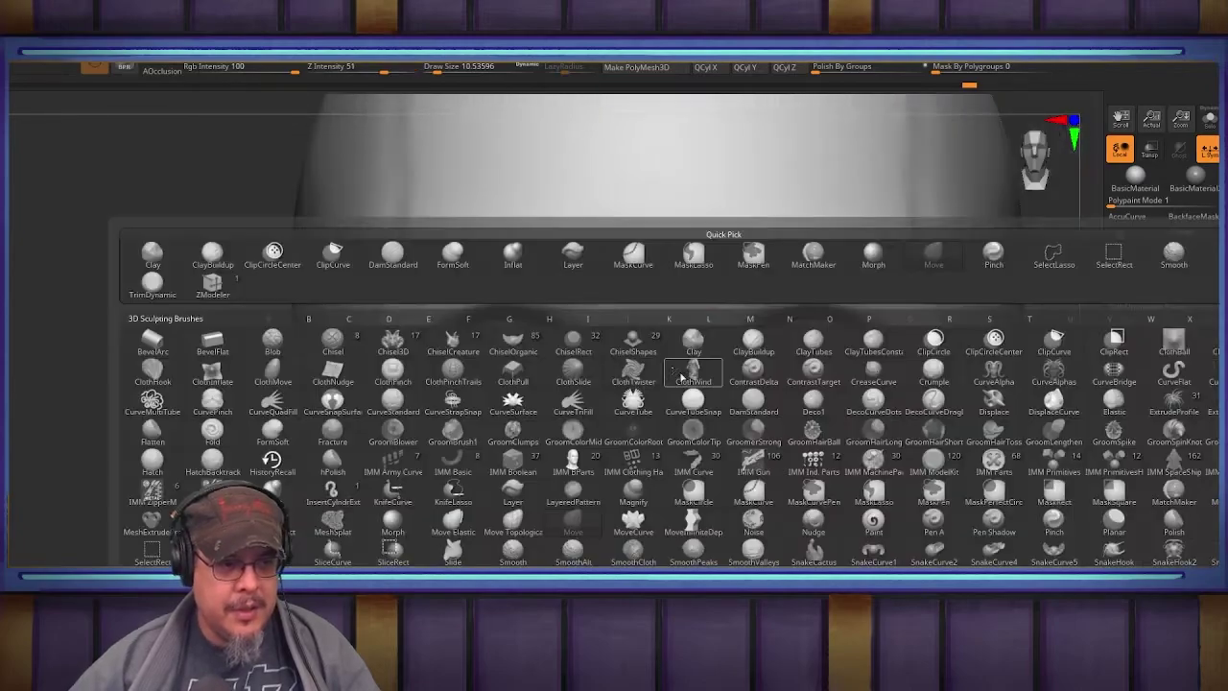
pyautogui.press('c')
pyautogui.press('b')
pyautogui.moveTo(705, 358); pyautogui.dragTo(902, 370)
pyautogui.moveTo(838, 321); pyautogui.dragTo(768, 331, button='right')
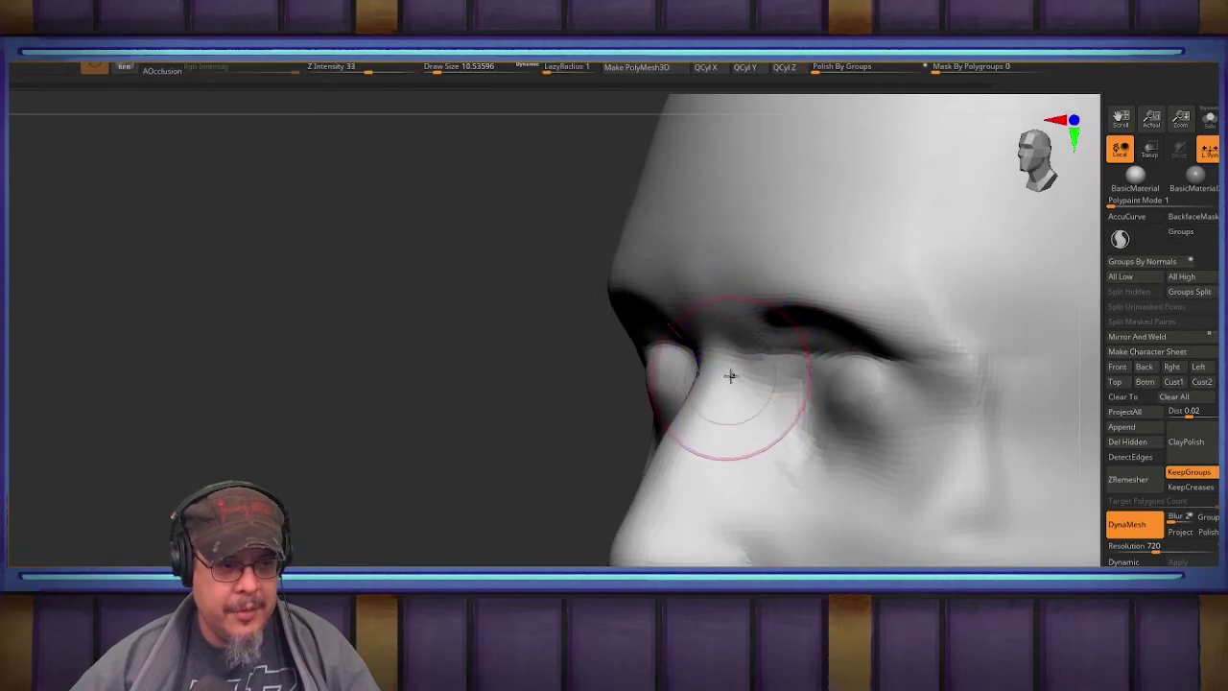
pyautogui.moveTo(731, 376); pyautogui.dragTo(686, 372, button='right')
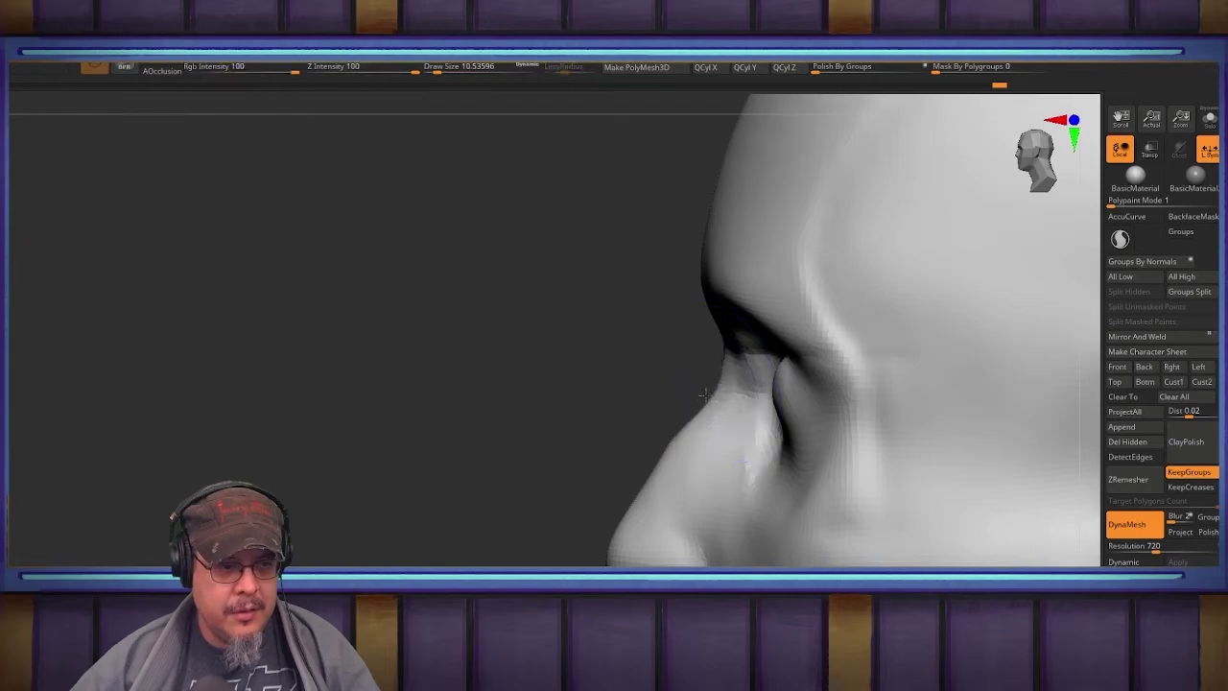
pyautogui.hotkey('ctrl', 'z')
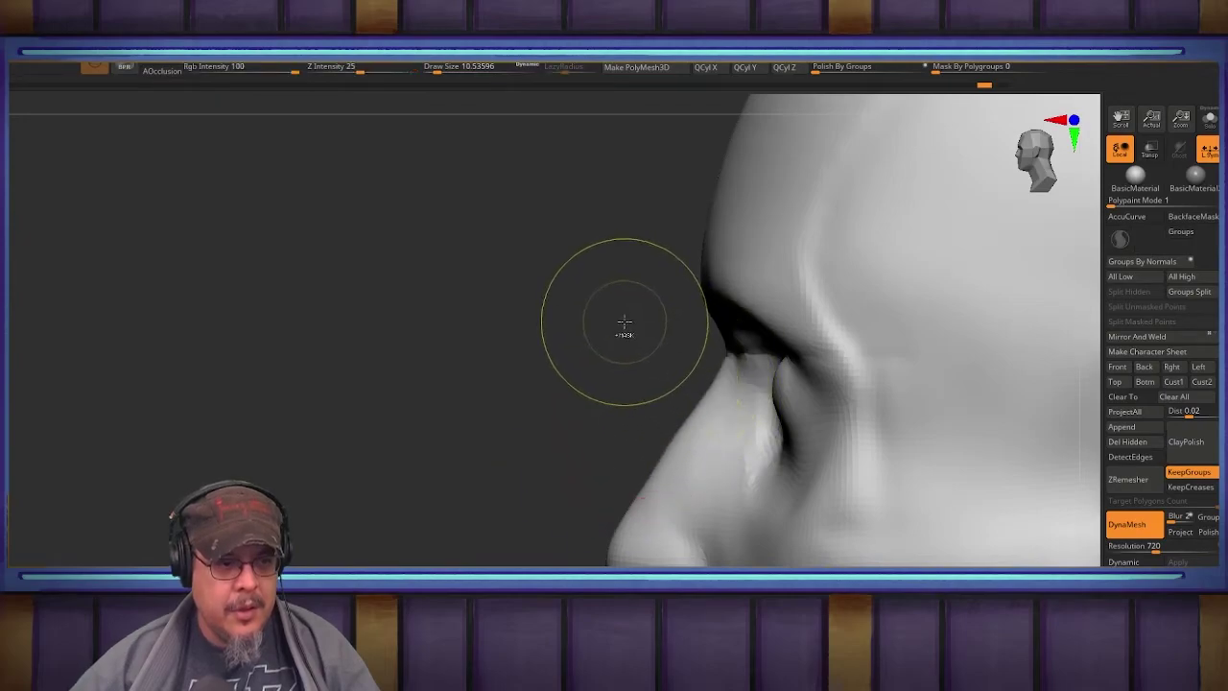
# Step: Smooth the nose root and upper eyelid, and shape the inner eye socket beside the nose bridge
pyautogui.moveTo(624, 323); pyautogui.dragTo(698, 347, button='right')
pyautogui.keyDown('shift'); pyautogui.moveTo(784, 376); pyautogui.dragTo(779, 378); pyautogui.keyUp('shift')
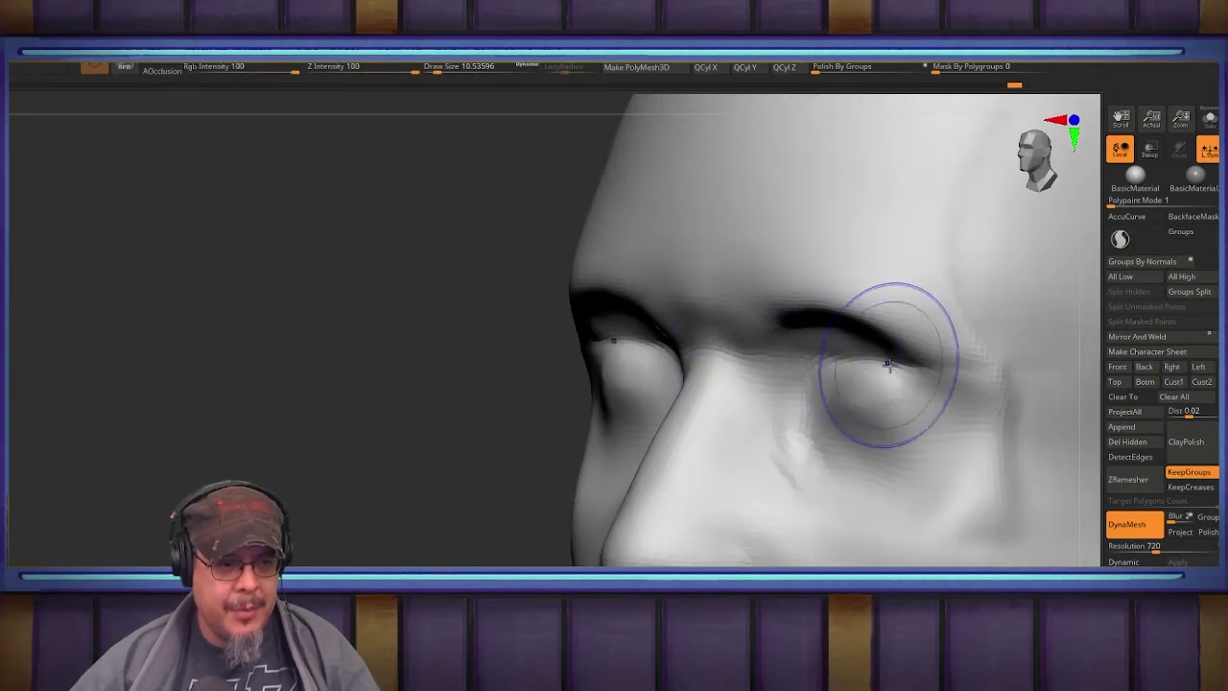
pyautogui.keyDown('shift'); pyautogui.moveTo(892, 363); pyautogui.dragTo(1003, 364); pyautogui.keyUp('shift')
pyautogui.keyDown('alt'); pyautogui.moveTo(956, 389); pyautogui.dragTo(791, 321, button='right'); pyautogui.keyUp('alt')
pyautogui.moveTo(778, 316)
pyautogui.mouseDown()
pyautogui.moveTo(795, 352)
pyautogui.moveTo(773, 430)
pyautogui.moveTo(783, 399)
pyautogui.moveTo(719, 427)
pyautogui.mouseUp()
pyautogui.moveTo(533, 350)
pyautogui.keyDown('alt'); pyautogui.mouseDown(button='right')
pyautogui.moveTo(758, 373)
pyautogui.moveTo(677, 351)
pyautogui.mouseUp(button='right'); pyautogui.keyUp('alt')
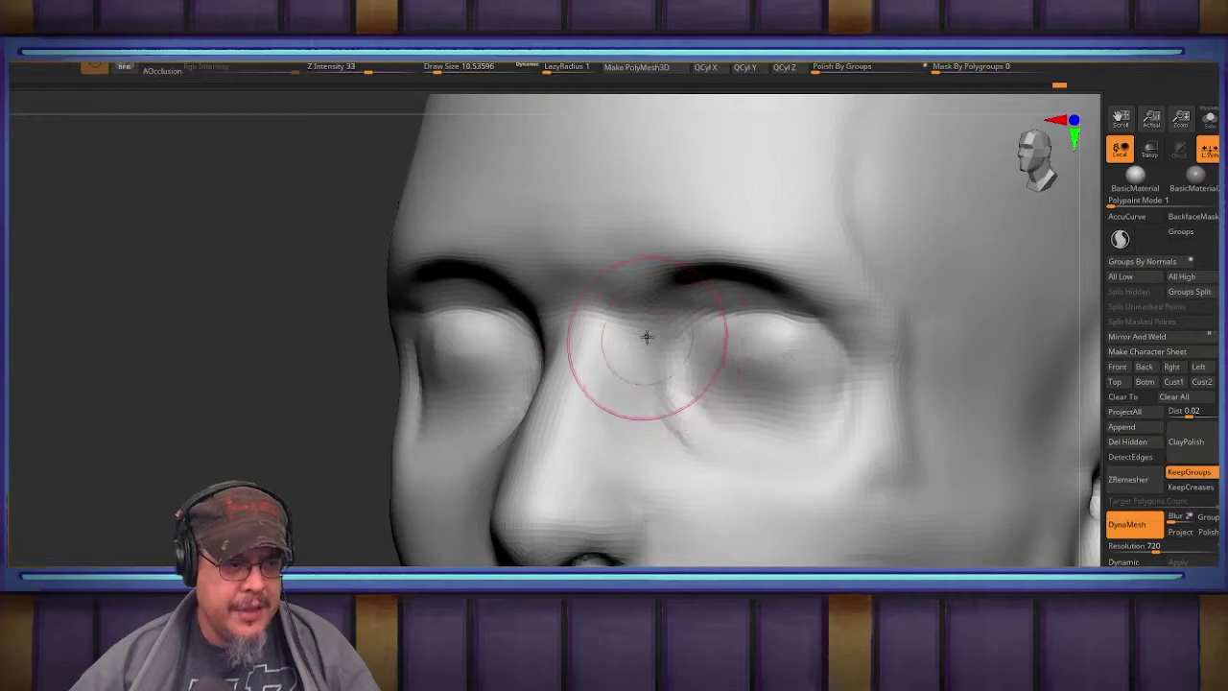
# Step: Shape the side plane of the nose and the adjoining cheek with the FormSoft brush, and smooth the inner eye area
pyautogui.press('b')
pyautogui.press('f')
pyautogui.press('s')
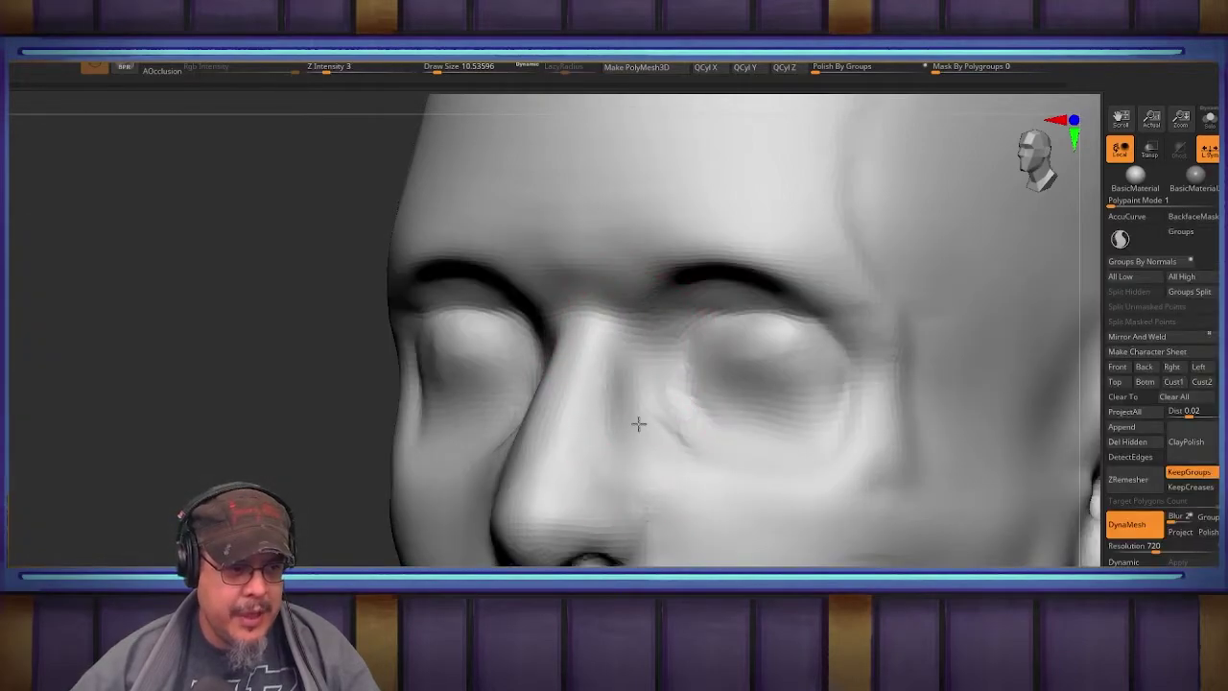
pyautogui.moveTo(657, 531)
pyautogui.mouseDown()
pyautogui.moveTo(652, 482)
pyautogui.moveTo(602, 475)
pyautogui.mouseUp()
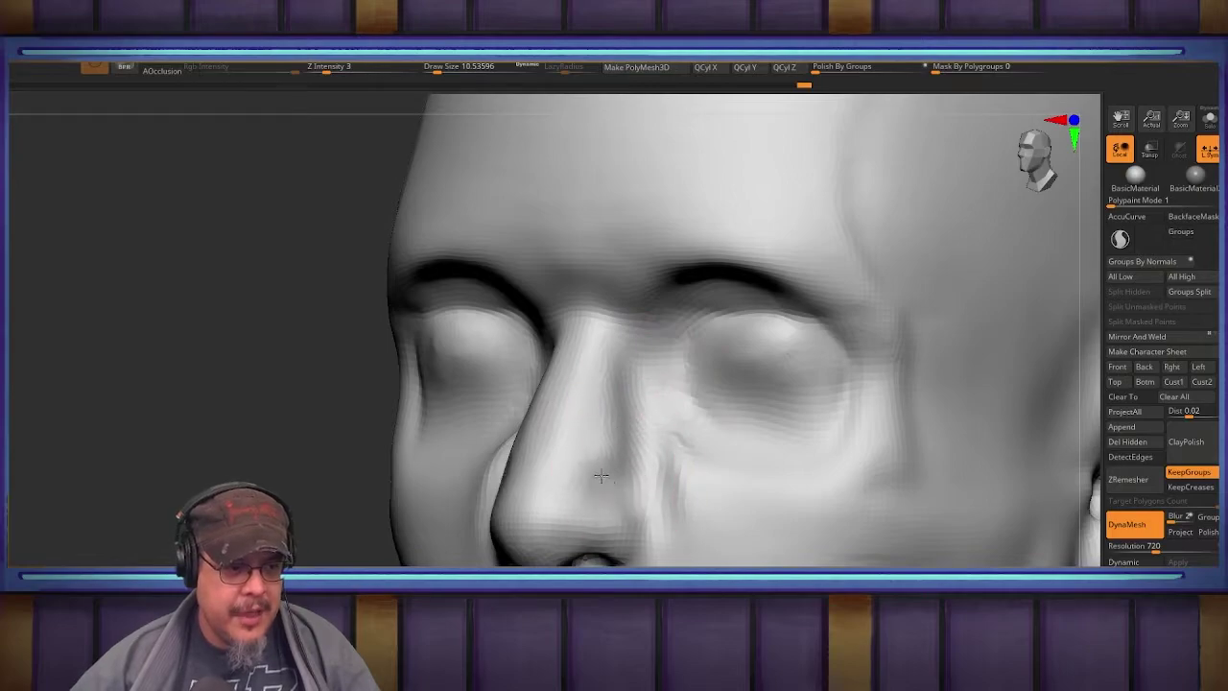
pyautogui.moveTo(603, 432)
pyautogui.mouseDown()
pyautogui.moveTo(609, 412)
pyautogui.moveTo(603, 457)
pyautogui.mouseUp()
pyautogui.moveTo(604, 457); pyautogui.dragTo(796, 321, button='right')
pyautogui.keyDown('shift'); pyautogui.moveTo(598, 417); pyautogui.dragTo(597, 429); pyautogui.keyUp('shift')
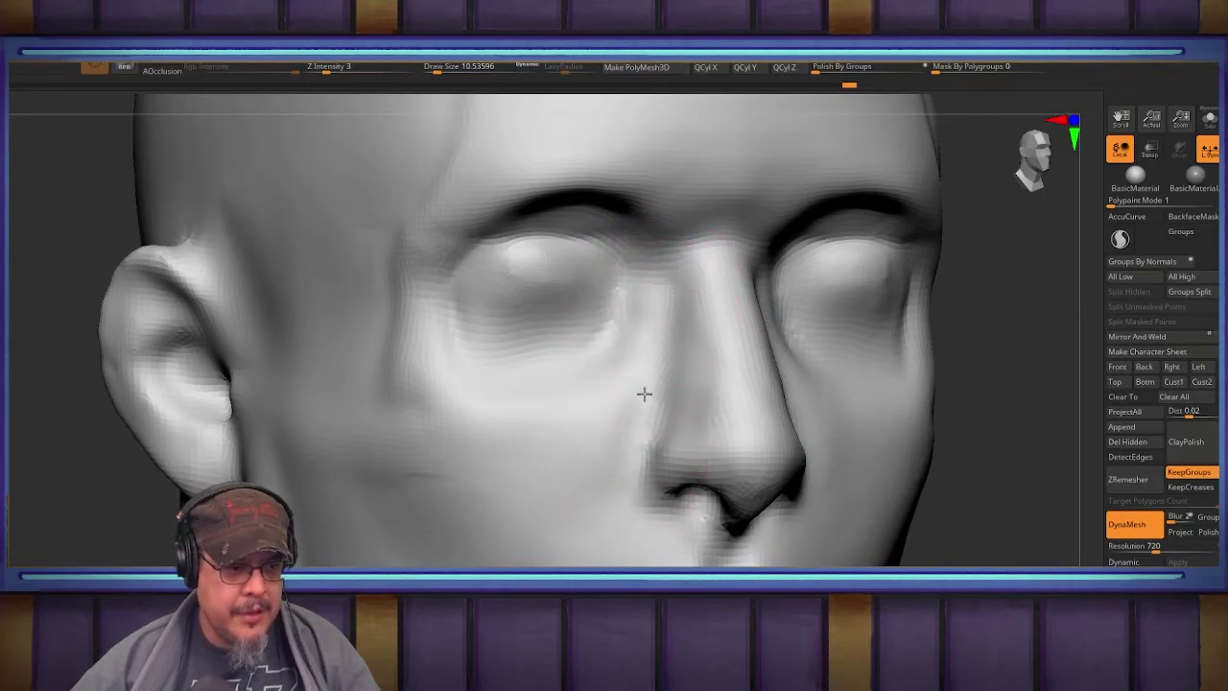
# Step: Smooth the side of the nose where it meets the cheek and compare the shape in profile
pyautogui.moveTo(617, 403)
pyautogui.mouseDown(button='right')
pyautogui.moveTo(473, 357)
pyautogui.moveTo(527, 400)
pyautogui.moveTo(546, 395)
pyautogui.mouseUp(button='right')
pyautogui.moveTo(584, 355)
pyautogui.keyDown('alt'); pyautogui.mouseDown(button='right')
pyautogui.moveTo(550, 390)
pyautogui.moveTo(523, 353)
pyautogui.mouseUp(button='right'); pyautogui.keyUp('alt')
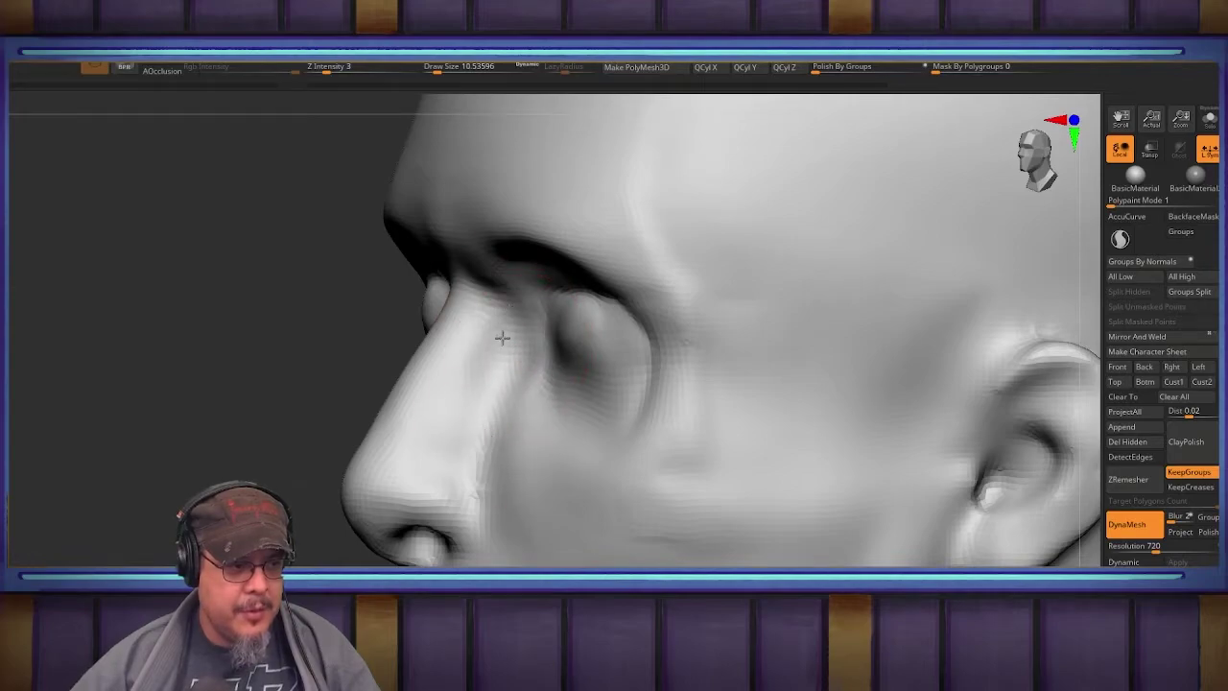
pyautogui.keyDown('shift'); pyautogui.moveTo(503, 498); pyautogui.dragTo(490, 513); pyautogui.keyUp('shift')
pyautogui.moveTo(470, 449); pyautogui.dragTo(563, 382, button='right')
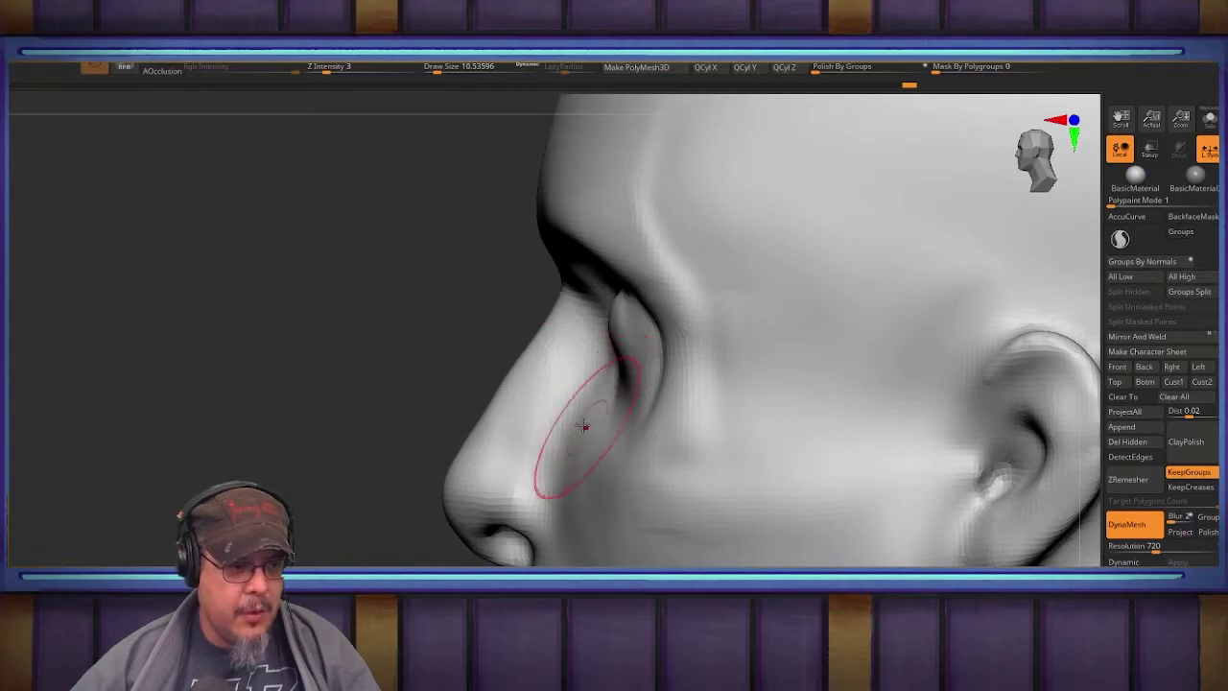
# Step: Carve the crease around the nostril wing at a draw size of about 10.5 and smooth its surroundings
pyautogui.keyDown('alt'); pyautogui.moveTo(525, 449); pyautogui.dragTo(734, 399, button='right'); pyautogui.keyUp('alt')
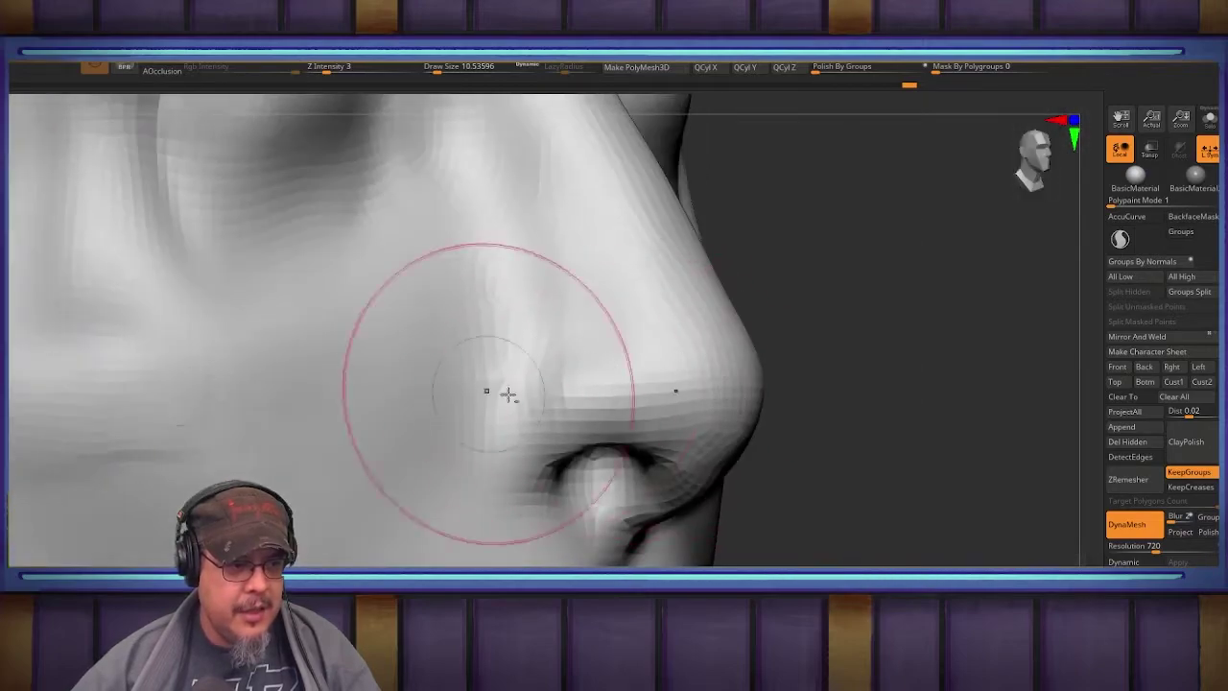
pyautogui.keyDown('alt'); pyautogui.moveTo(508, 394); pyautogui.dragTo(668, 408, button='right'); pyautogui.keyUp('alt')
pyautogui.keyDown('shift'); pyautogui.moveTo(756, 360); pyautogui.dragTo(736, 358); pyautogui.keyUp('shift')
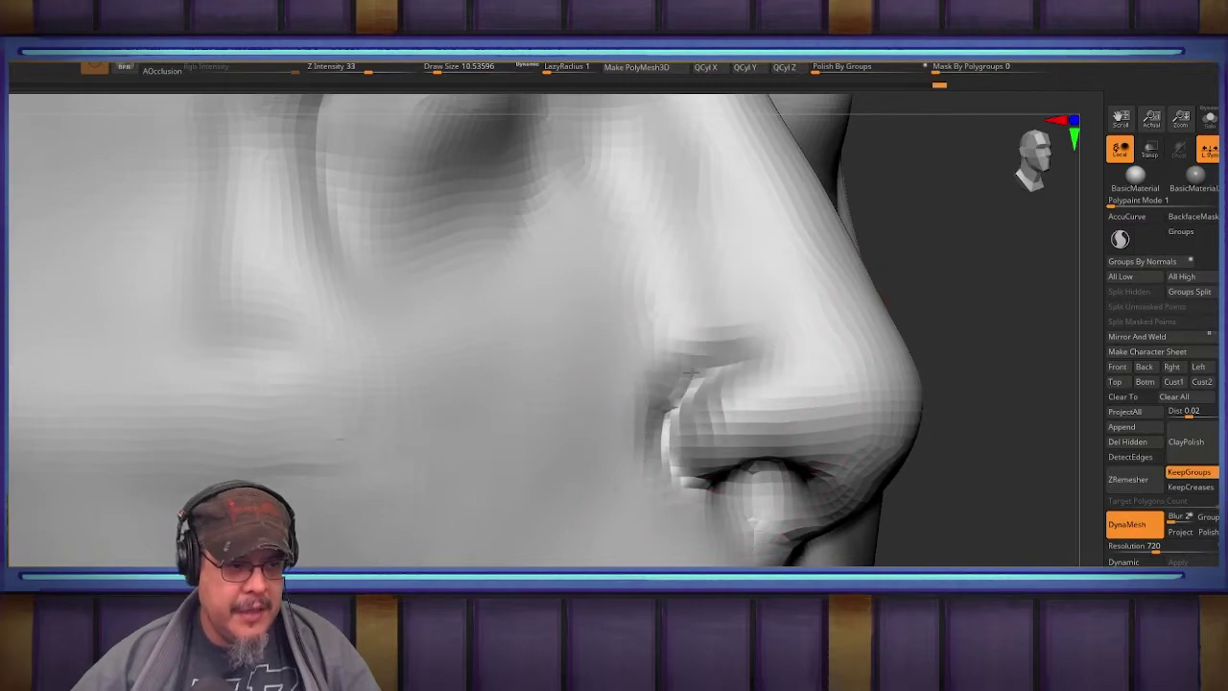
pyautogui.keyDown('shift'); pyautogui.moveTo(656, 392); pyautogui.dragTo(720, 337); pyautogui.keyUp('shift')
pyautogui.moveTo(710, 338)
pyautogui.keyDown('shift'); pyautogui.mouseDown()
pyautogui.moveTo(659, 359)
pyautogui.moveTo(661, 329)
pyautogui.mouseUp(); pyautogui.keyUp('shift')
pyautogui.moveTo(633, 417)
pyautogui.keyDown('shift'); pyautogui.mouseDown(button='right')
pyautogui.moveTo(556, 351)
pyautogui.moveTo(537, 312)
pyautogui.mouseUp(button='right'); pyautogui.keyUp('shift')
pyautogui.moveTo(636, 378)
pyautogui.mouseDown(button='right')
pyautogui.moveTo(522, 480)
pyautogui.moveTo(586, 490)
pyautogui.moveTo(752, 232)
pyautogui.mouseUp(button='right')
pyautogui.moveTo(638, 370)
pyautogui.mouseDown(button='right')
pyautogui.moveTo(729, 378)
pyautogui.moveTo(649, 422)
pyautogui.mouseUp(button='right')
# Step: Reduce the DamStandard draw size to about 4.3, rebuild the head with DynaMesh at resolution 720, and subdivide it once
pyautogui.press('b')
pyautogui.press('d')
pyautogui.press('s')
pyautogui.press('s')
pyautogui.press('ctrl')
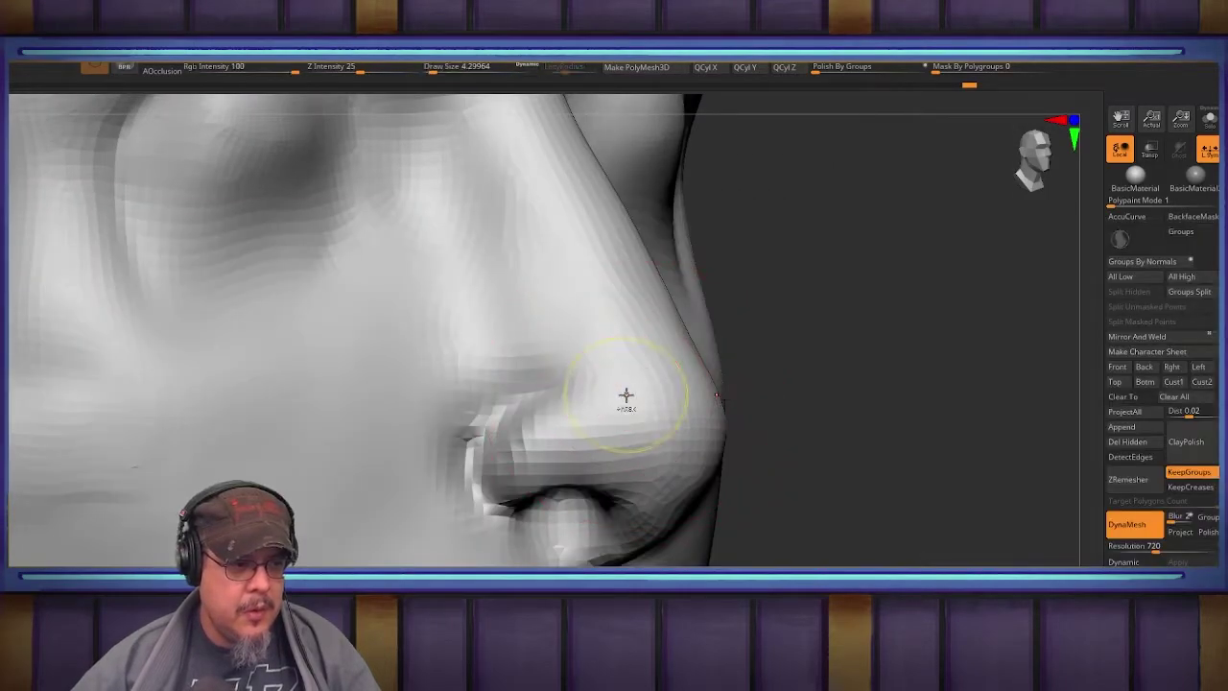
pyautogui.keyDown('ctrl'); pyautogui.moveTo(871, 378); pyautogui.dragTo(888, 395); pyautogui.keyUp('ctrl')
pyautogui.hotkey('ctrl', 'z')
pyautogui.press('s')
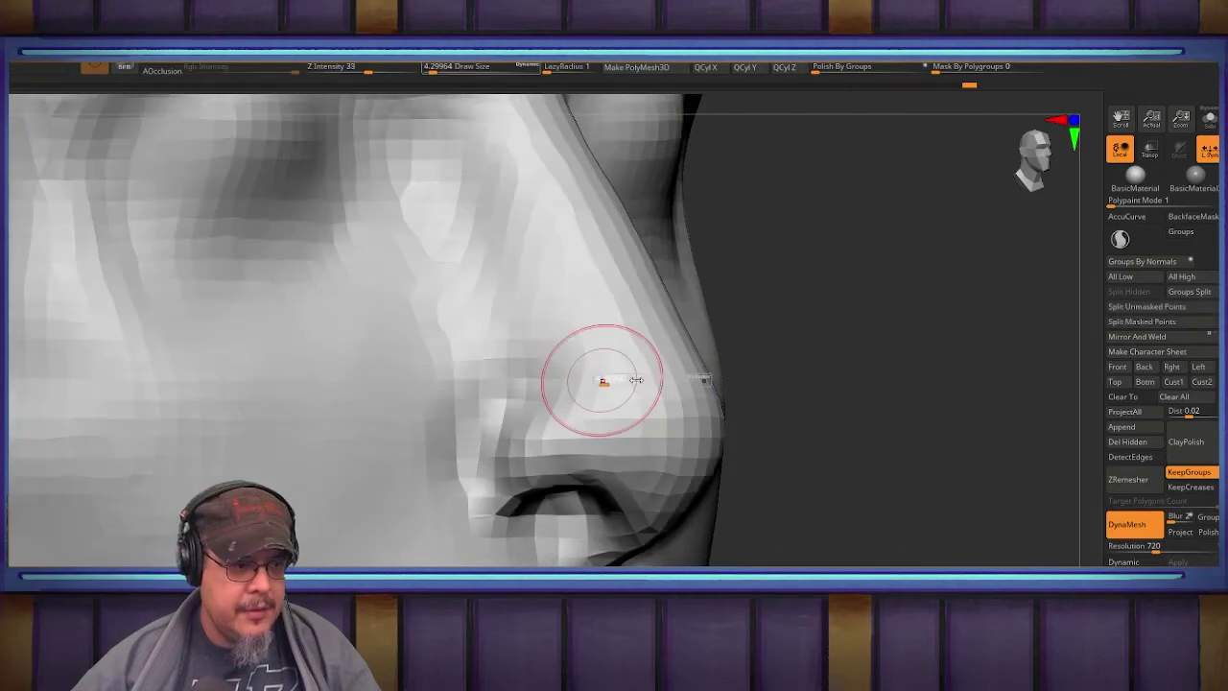
pyautogui.moveTo(909, 350); pyautogui.dragTo(886, 348)
pyautogui.hotkey('ctrl', 'd')
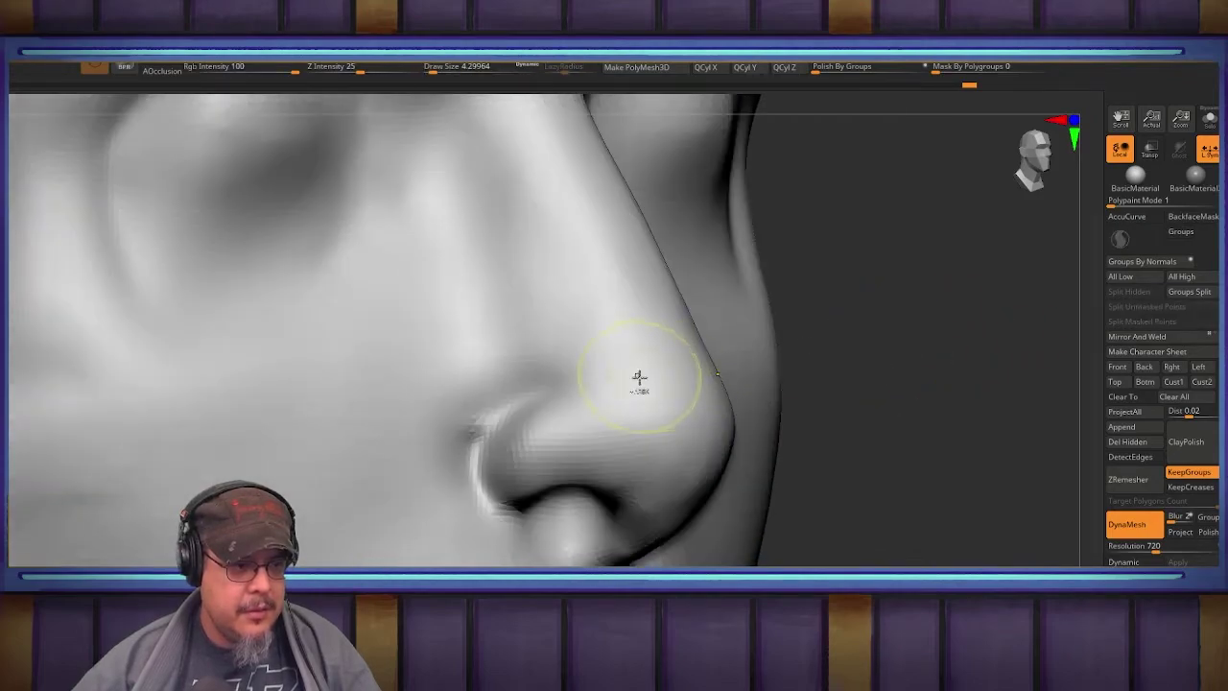
# Step: Build up the nose tip and the rim beside the nostril with ClayBuildup at a draw size of about 6.6
pyautogui.press('s')
pyautogui.moveTo(598, 390)
pyautogui.mouseDown()
pyautogui.moveTo(665, 400)
pyautogui.moveTo(611, 362)
pyautogui.moveTo(669, 390)
pyautogui.moveTo(682, 475)
pyautogui.mouseUp()
pyautogui.hotkey('ctrl', 'z')
pyautogui.press('b')
pyautogui.press('c')
pyautogui.press('b')
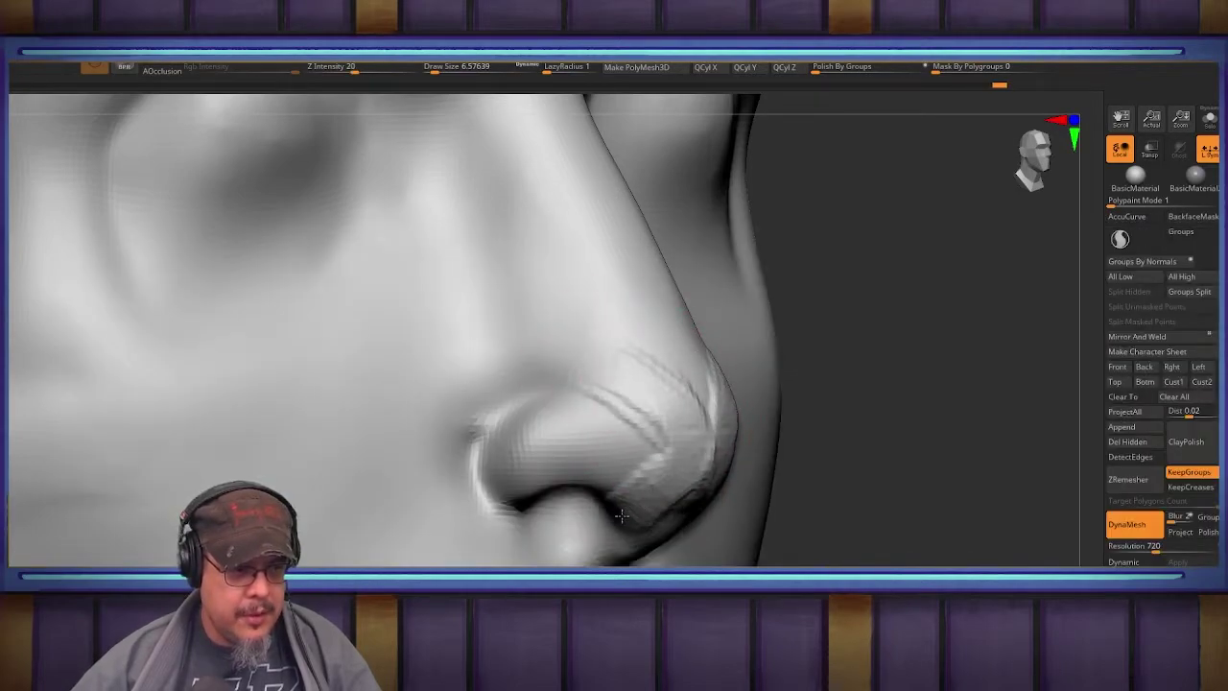
pyautogui.moveTo(622, 517); pyautogui.dragTo(656, 528)
pyautogui.moveTo(854, 433)
pyautogui.mouseDown()
pyautogui.moveTo(877, 416)
pyautogui.moveTo(682, 409)
pyautogui.mouseUp()
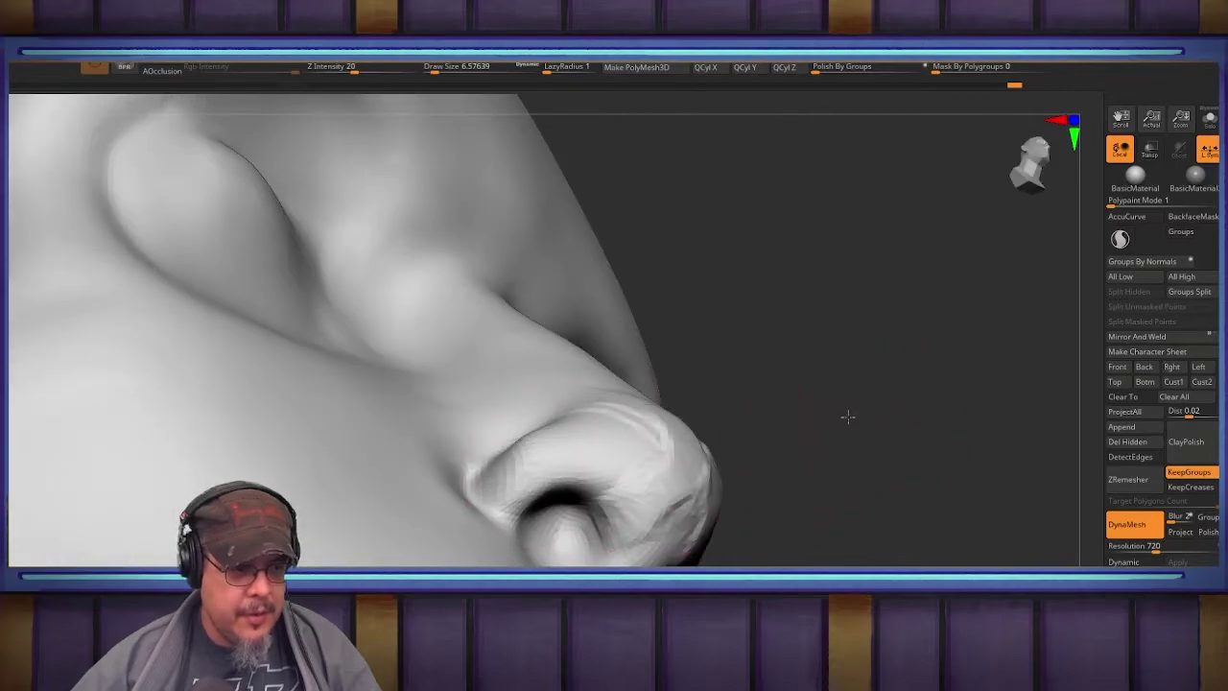
pyautogui.moveTo(848, 417); pyautogui.dragTo(846, 367)
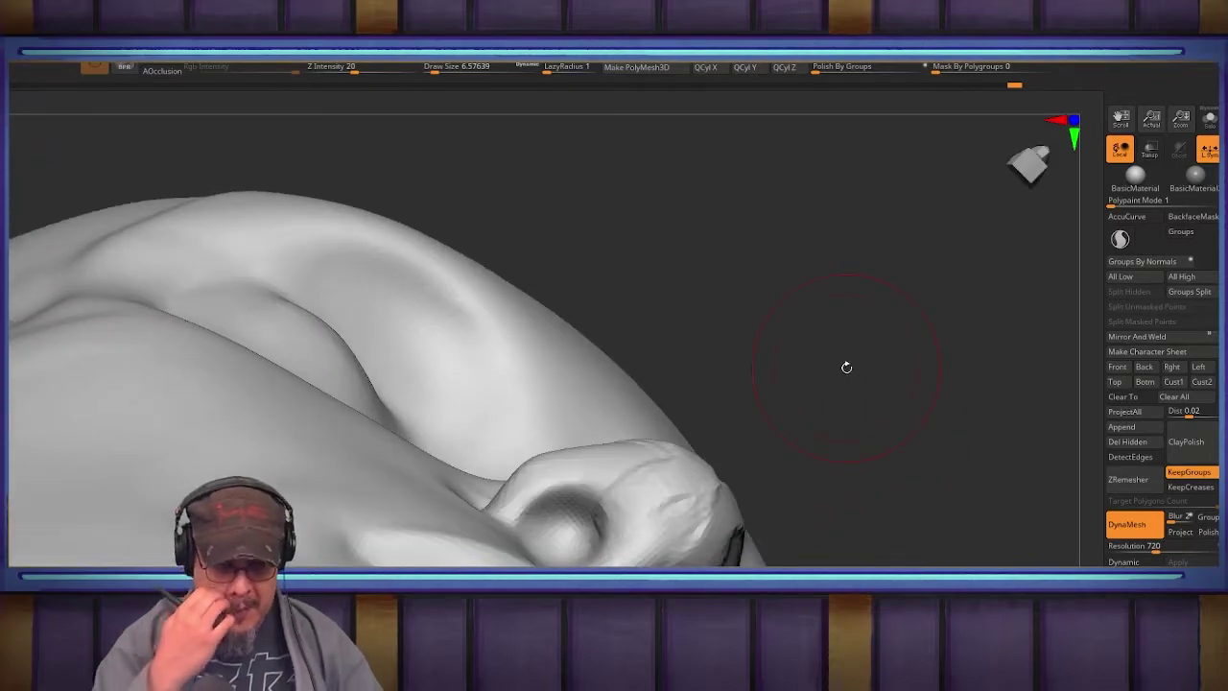
# Step: Reshape the nostril rim and wing with the Move brush at a draw size of about 6.6 and smooth the side of the nose
pyautogui.press('b')
pyautogui.press('m')
pyautogui.press('v')
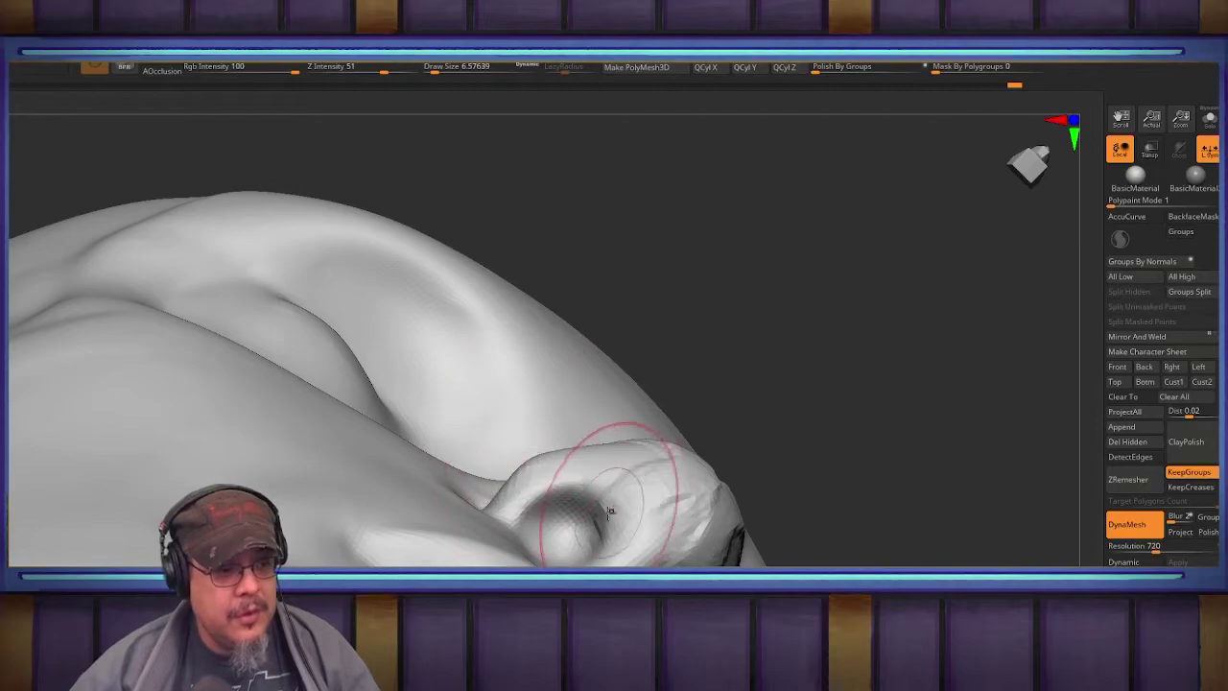
pyautogui.moveTo(607, 509); pyautogui.dragTo(627, 499)
pyautogui.moveTo(537, 496); pyautogui.dragTo(550, 495)
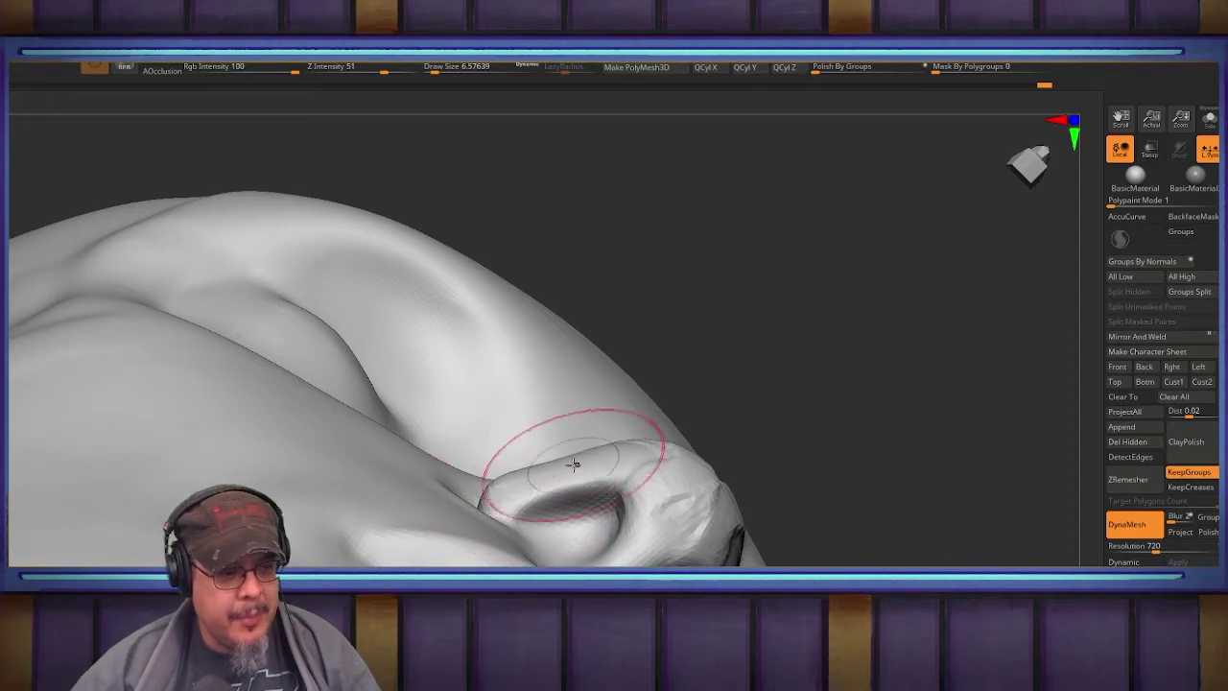
pyautogui.moveTo(572, 465); pyautogui.dragTo(595, 465)
pyautogui.moveTo(629, 511); pyautogui.dragTo(652, 500)
pyautogui.moveTo(829, 416)
pyautogui.mouseDown()
pyautogui.moveTo(838, 534)
pyautogui.moveTo(881, 452)
pyautogui.moveTo(868, 490)
pyautogui.mouseUp()
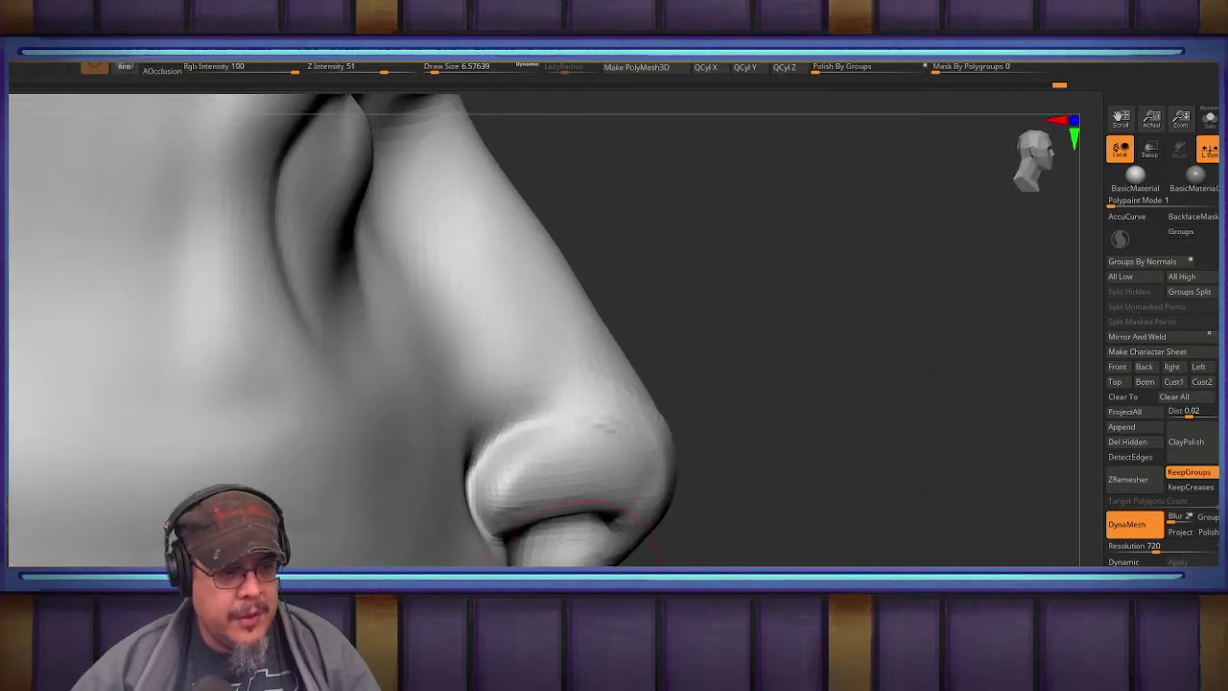
pyautogui.moveTo(568, 566); pyautogui.dragTo(614, 558)
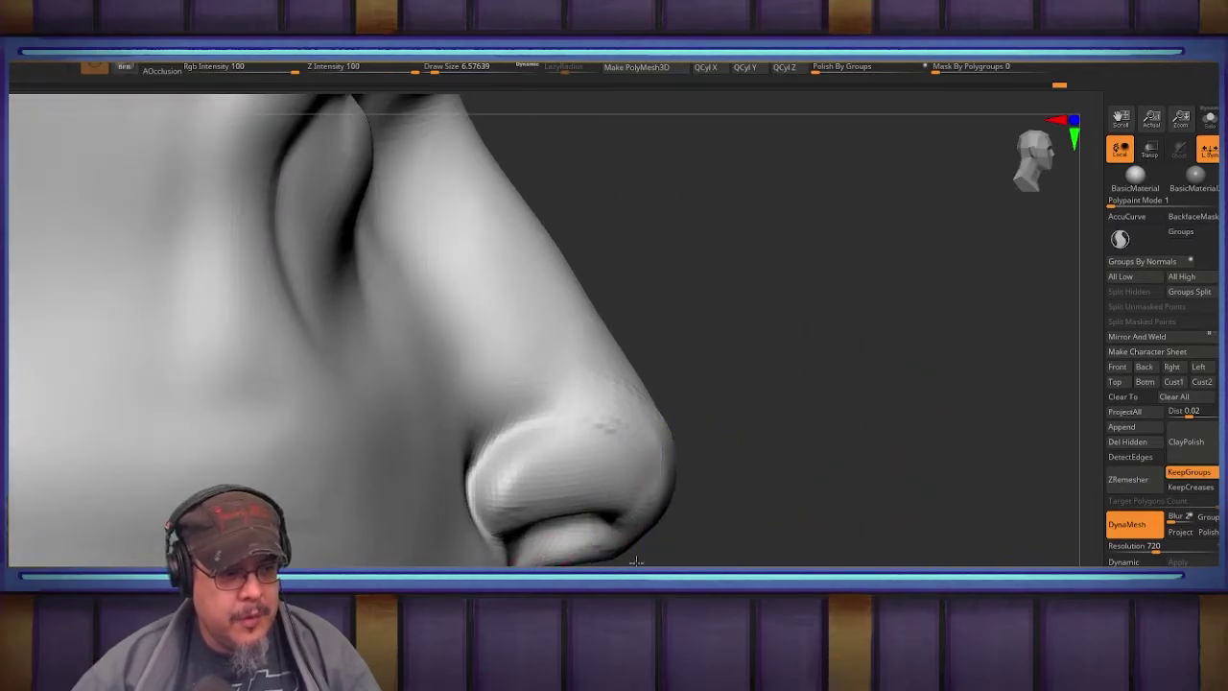
pyautogui.keyDown('shift'); pyautogui.moveTo(641, 409); pyautogui.dragTo(549, 357); pyautogui.keyUp('shift')
pyautogui.moveTo(739, 430)
pyautogui.mouseDown()
pyautogui.moveTo(775, 406)
pyautogui.moveTo(761, 400)
pyautogui.mouseUp()
# Step: Try a thin stroke from the nostril wing up toward the inner eye corner at a draw size of about 2.2
pyautogui.press('b')
pyautogui.press('d')
pyautogui.press('s')
pyautogui.press('s')
pyautogui.moveTo(561, 413); pyautogui.dragTo(247, 123)
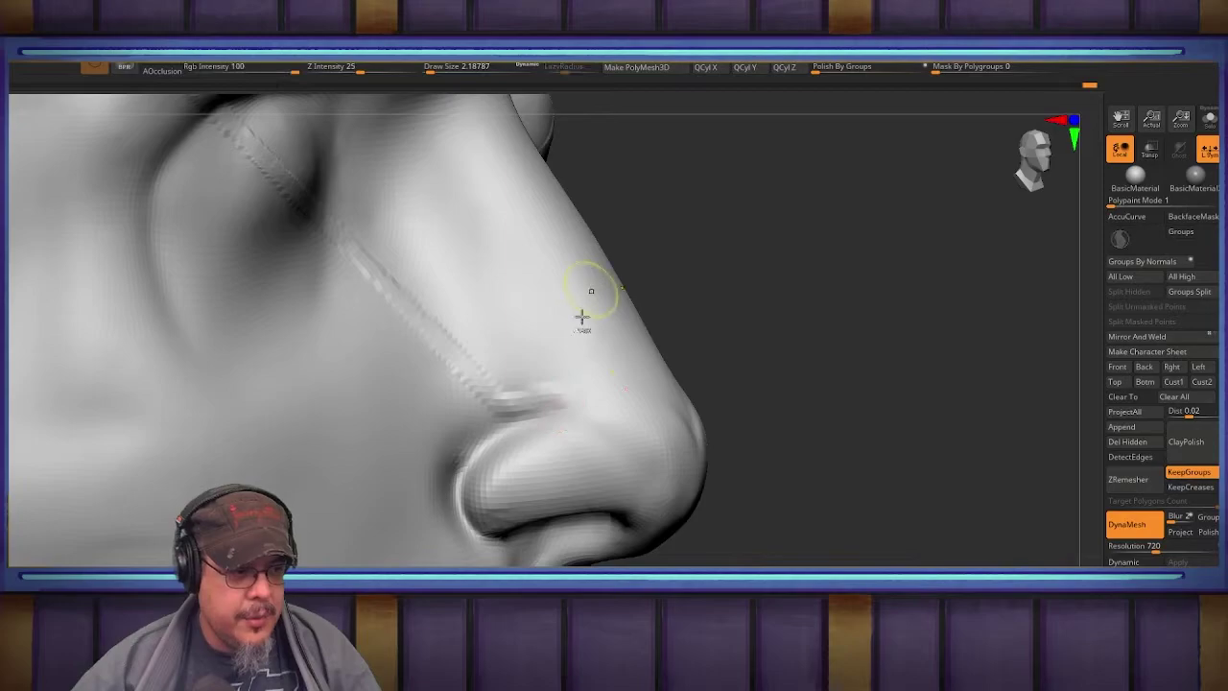
pyautogui.hotkey('ctrl', 'z')
# Step: Build up the sides of the nose tip with ClayBuildup at a draw size of about 2.6 and smooth them at about 5
pyautogui.press('s')
pyautogui.moveTo(521, 406)
pyautogui.mouseDown()
pyautogui.moveTo(633, 393)
pyautogui.moveTo(678, 422)
pyautogui.moveTo(562, 403)
pyautogui.moveTo(665, 507)
pyautogui.mouseUp()
pyautogui.press('s')
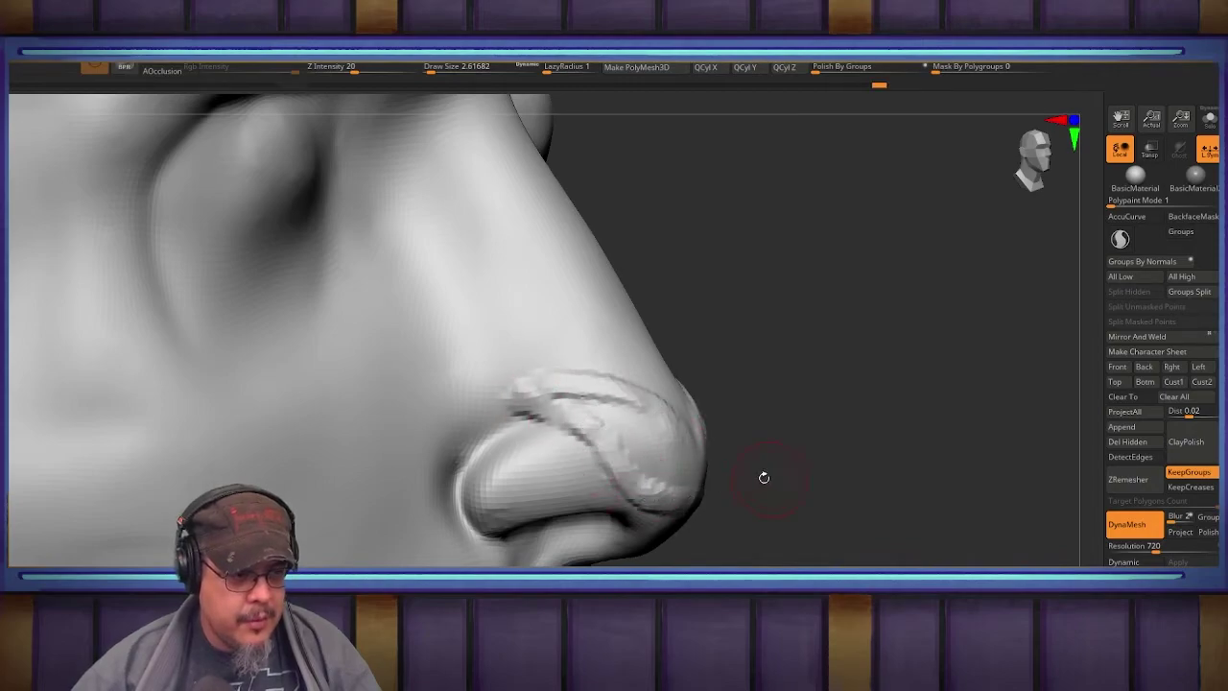
pyautogui.moveTo(765, 477)
pyautogui.keyDown('shift'); pyautogui.mouseDown()
pyautogui.moveTo(677, 458)
pyautogui.moveTo(650, 446)
pyautogui.moveTo(662, 419)
pyautogui.moveTo(628, 421)
pyautogui.moveTo(692, 470)
pyautogui.mouseUp(); pyautogui.keyUp('shift')
pyautogui.press('s')
pyautogui.moveTo(679, 414)
pyautogui.mouseDown()
pyautogui.moveTo(708, 451)
pyautogui.moveTo(683, 453)
pyautogui.moveTo(662, 427)
pyautogui.mouseUp()
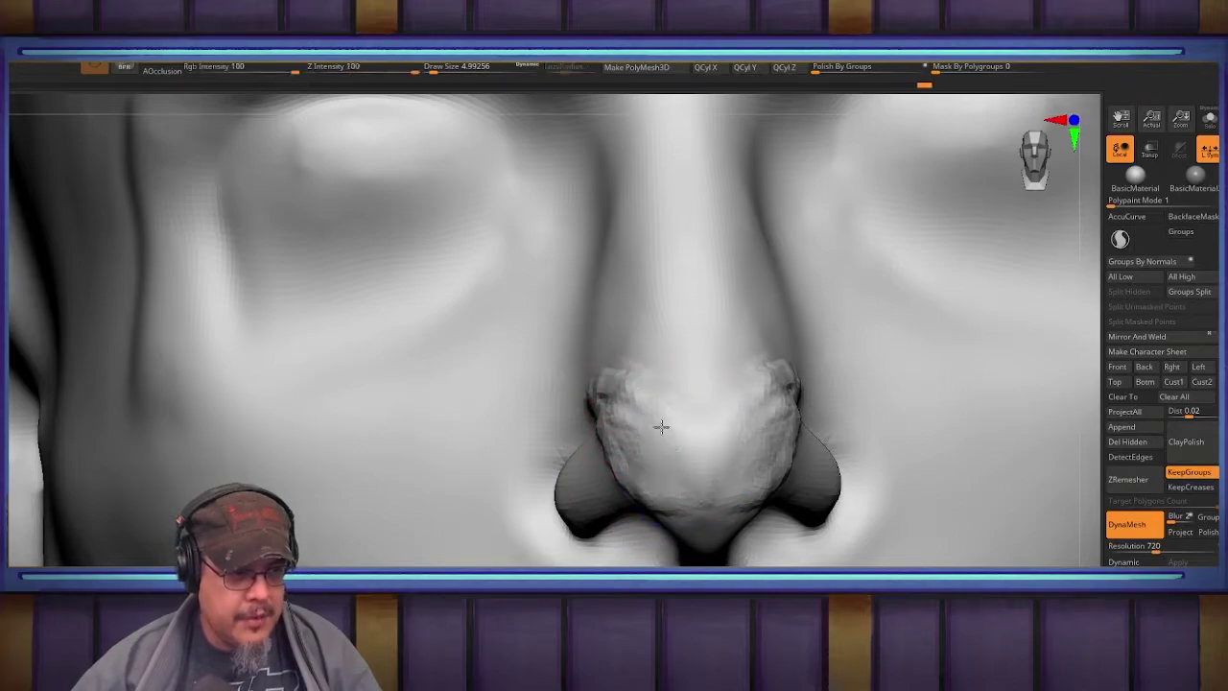
pyautogui.keyDown('shift'); pyautogui.moveTo(583, 378); pyautogui.dragTo(619, 413); pyautogui.keyUp('shift')
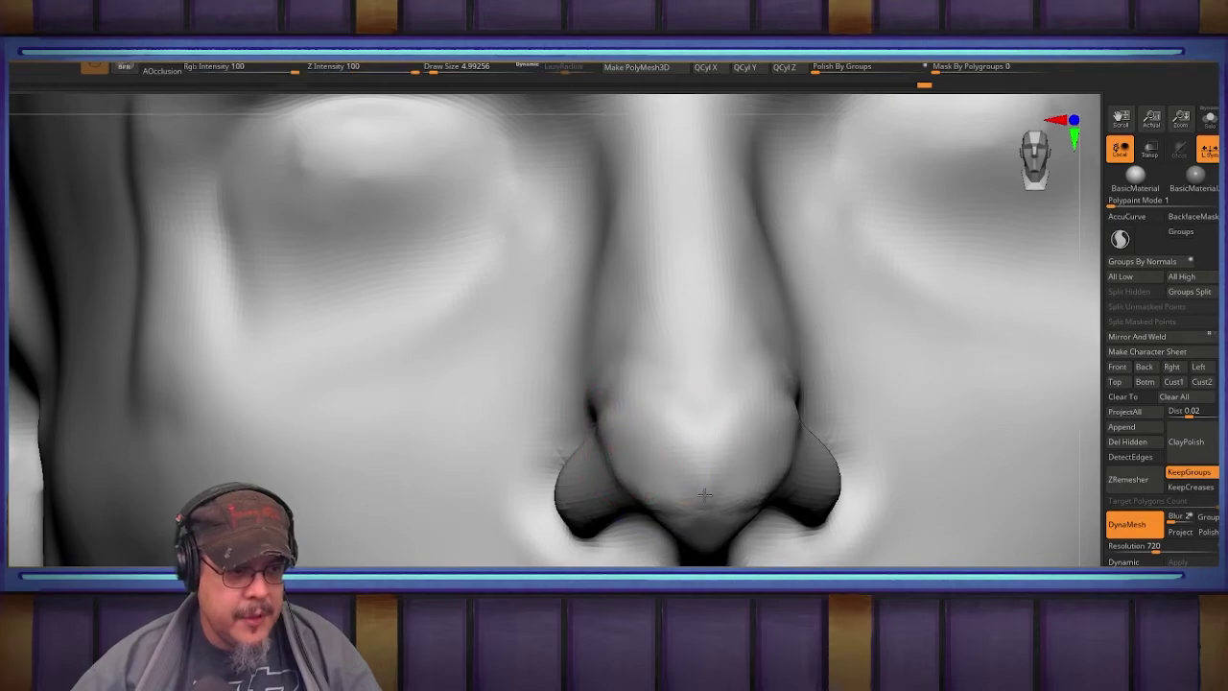
pyautogui.keyDown('shift'); pyautogui.moveTo(646, 506); pyautogui.dragTo(640, 484); pyautogui.keyUp('shift')
# Step: Form a center groove down the nose tip with the Standard brush at a draw size of about 5 and smooth its lower end at about 2.6
pyautogui.moveTo(569, 353)
pyautogui.mouseDown(button='right')
pyautogui.moveTo(605, 392)
pyautogui.moveTo(640, 401)
pyautogui.mouseUp(button='right')
pyautogui.press('b')
pyautogui.press('s')
pyautogui.press('t')
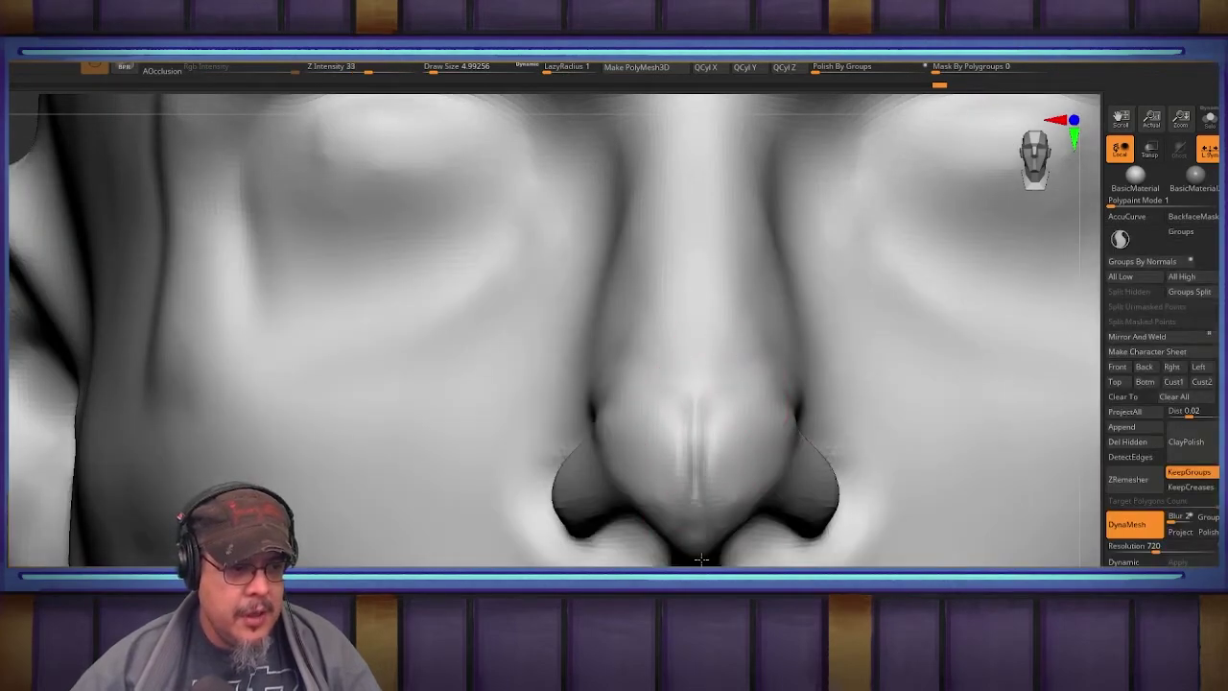
pyautogui.moveTo(682, 436)
pyautogui.mouseDown(button='right')
pyautogui.moveTo(694, 431)
pyautogui.moveTo(647, 454)
pyautogui.mouseUp(button='right')
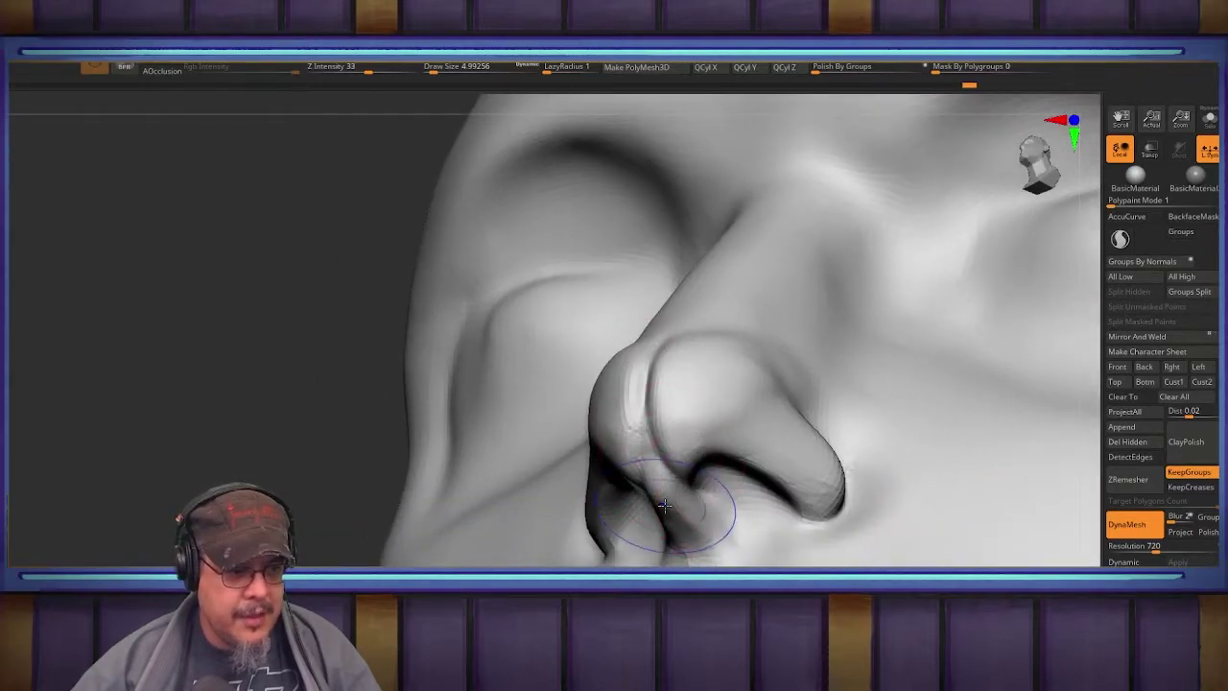
pyautogui.press('s')
pyautogui.moveTo(666, 500); pyautogui.dragTo(662, 498)
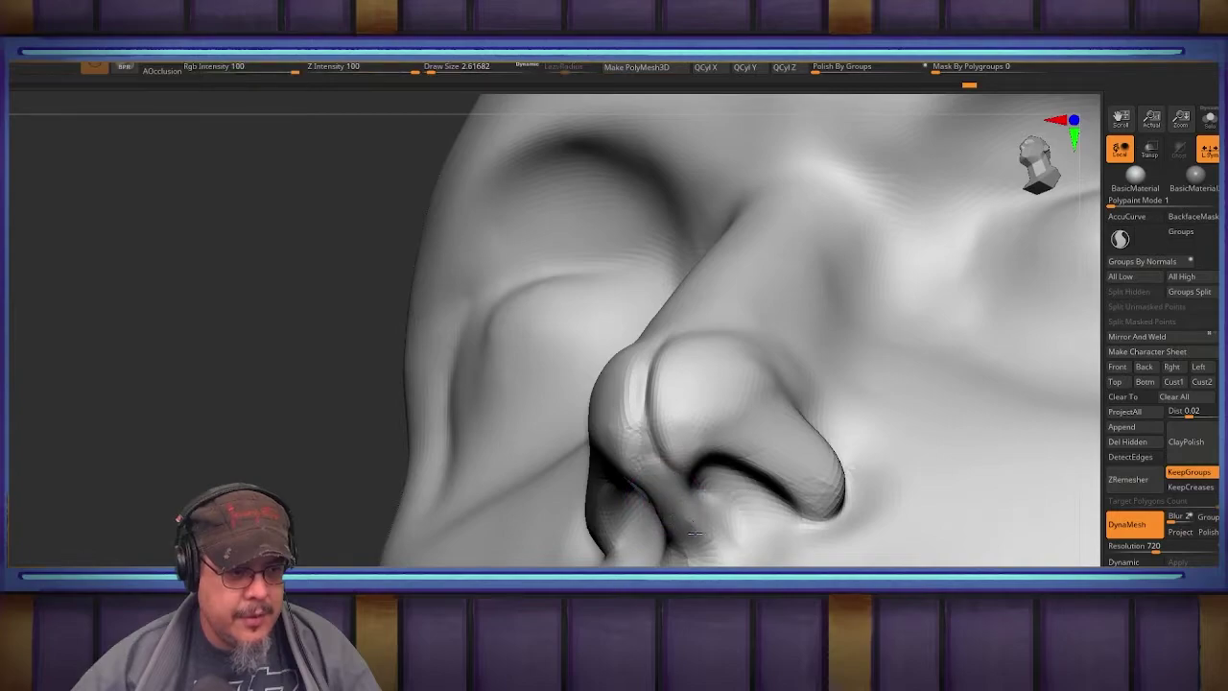
# Step: Build up the front part of the nostril wing beside the tip with ClayBuildup at a draw size of about 4.3
pyautogui.moveTo(695, 532)
pyautogui.mouseDown(button='right')
pyautogui.moveTo(650, 545)
pyautogui.moveTo(767, 489)
pyautogui.moveTo(741, 421)
pyautogui.moveTo(758, 422)
pyautogui.moveTo(746, 384)
pyautogui.moveTo(700, 406)
pyautogui.mouseUp(button='right')
pyautogui.press('b')
pyautogui.press('c')
pyautogui.press('b')
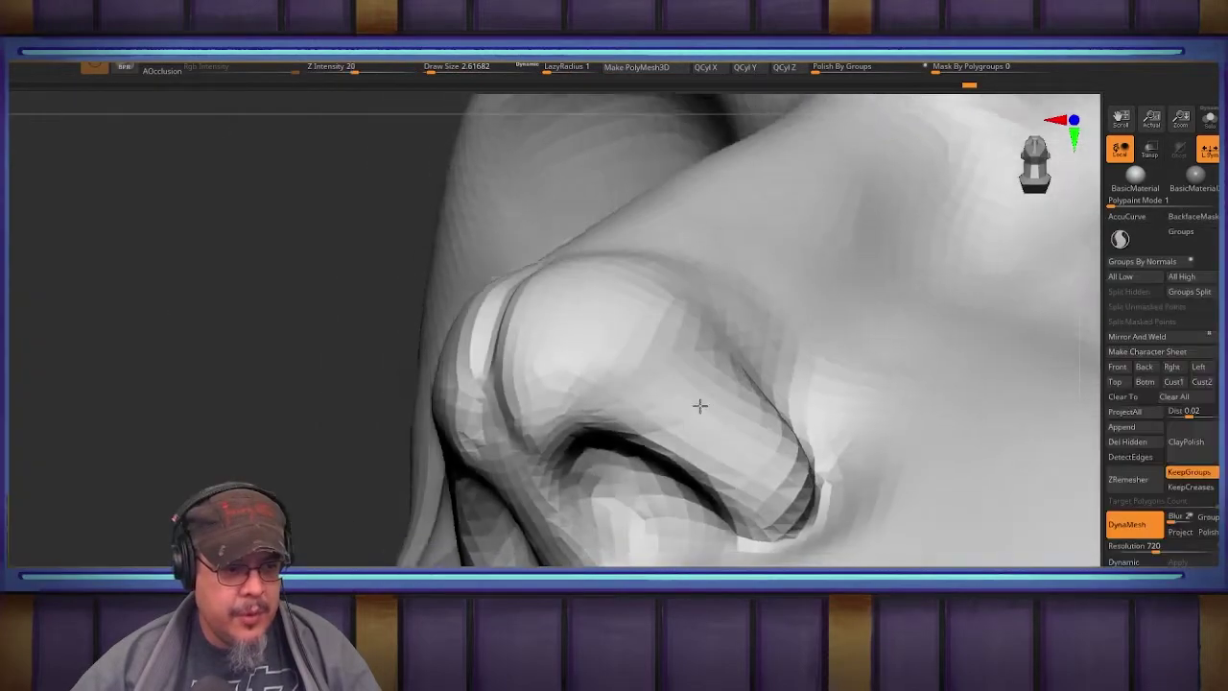
pyautogui.press('s')
pyautogui.moveTo(671, 419); pyautogui.dragTo(676, 419)
pyautogui.moveTo(676, 419)
pyautogui.mouseDown(button='right')
pyautogui.moveTo(707, 386)
pyautogui.moveTo(744, 389)
pyautogui.mouseUp(button='right')
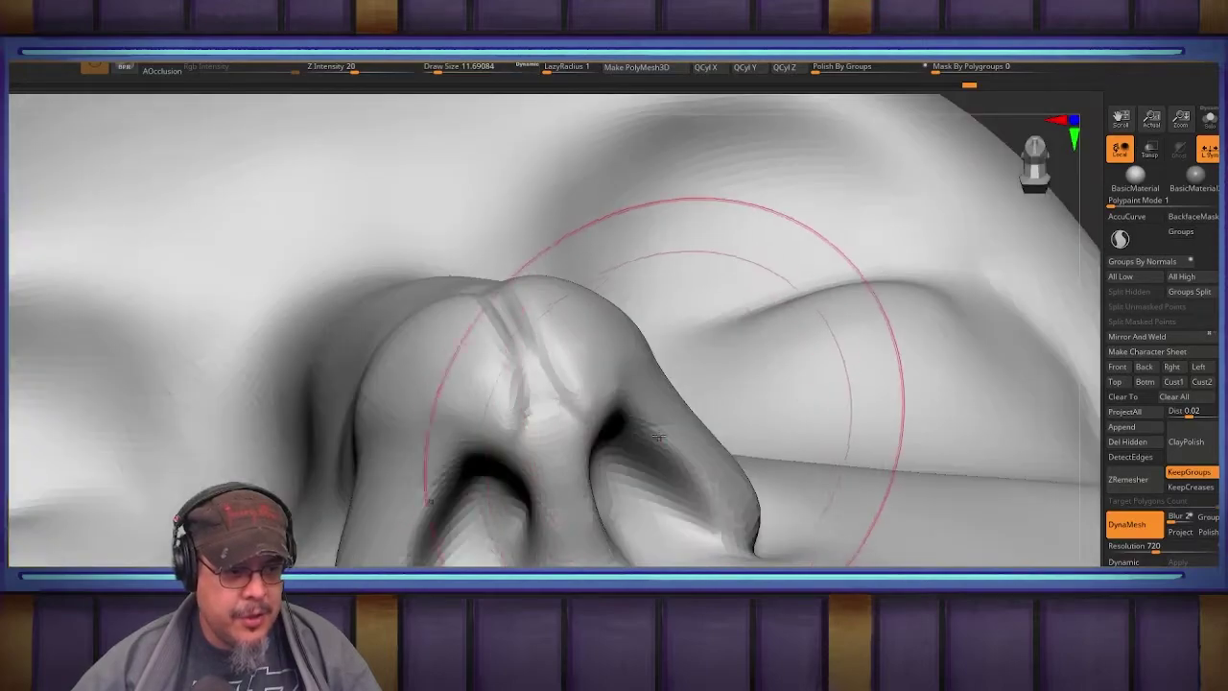
pyautogui.moveTo(665, 427)
pyautogui.mouseDown()
pyautogui.moveTo(718, 493)
pyautogui.moveTo(645, 422)
pyautogui.mouseUp()
pyautogui.moveTo(671, 423); pyautogui.dragTo(726, 439, button='right')
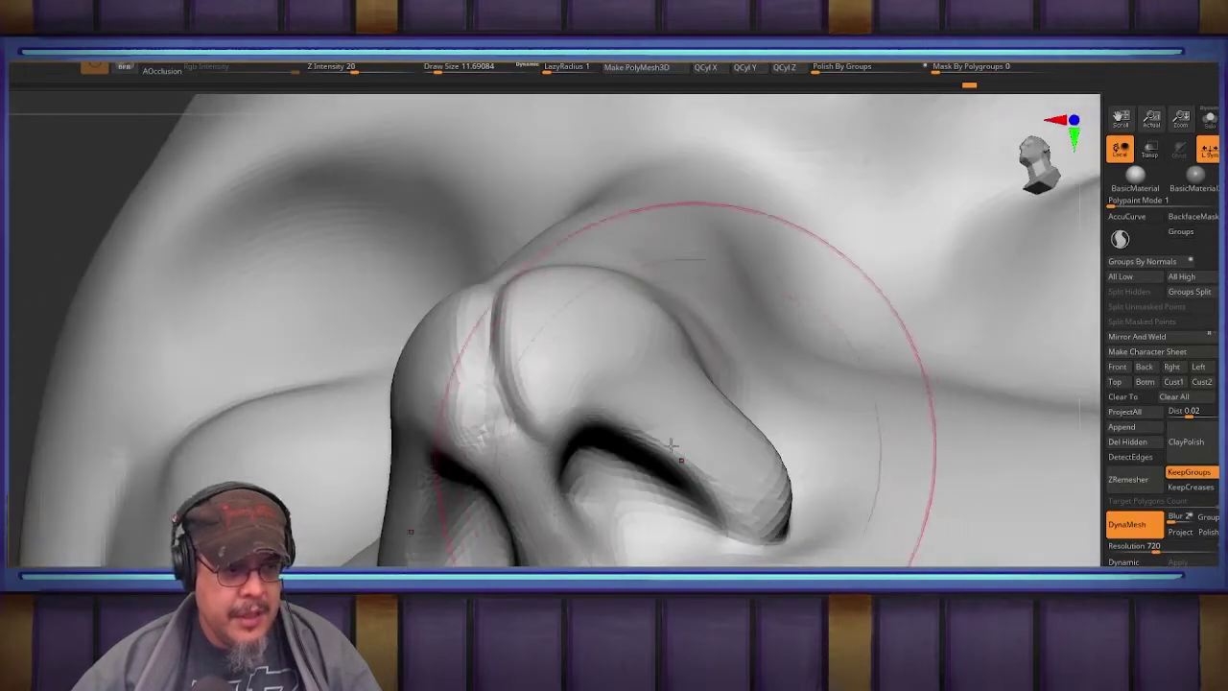
pyautogui.press('s')
pyautogui.moveTo(645, 423)
pyautogui.mouseDown()
pyautogui.moveTo(663, 405)
pyautogui.moveTo(689, 414)
pyautogui.mouseUp()
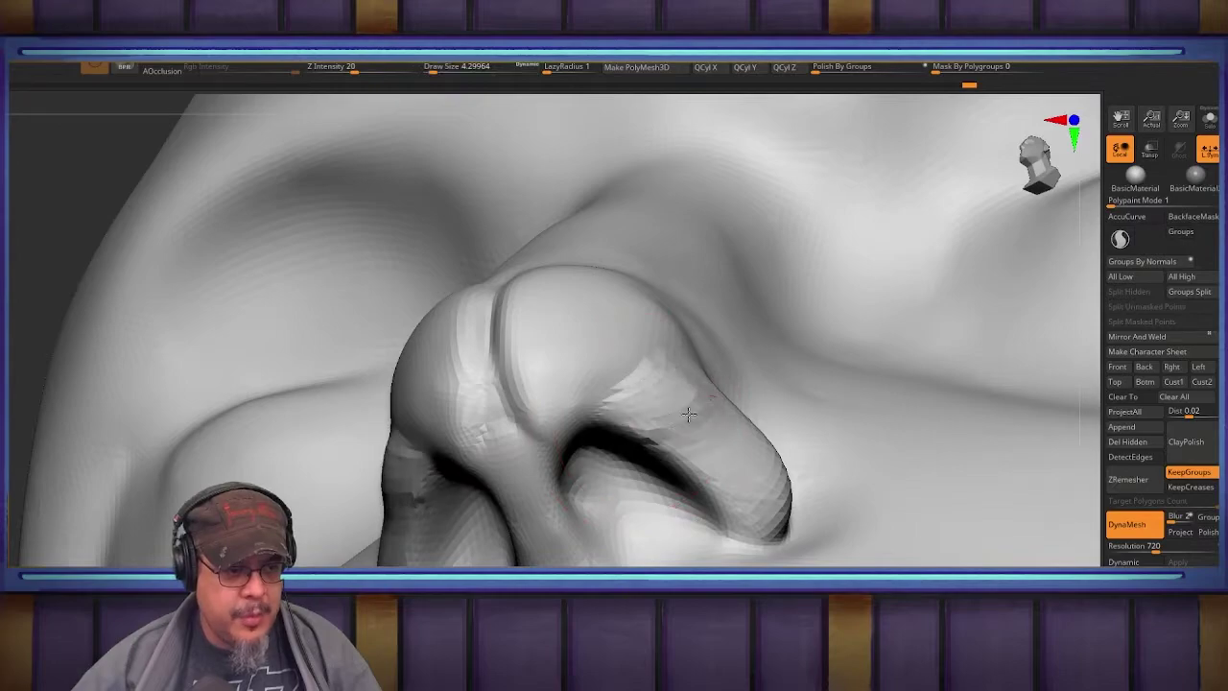
# Step: Extend the clay strokes to the rear of the nostril wing and smooth the whole wing
pyautogui.moveTo(740, 495); pyautogui.dragTo(716, 376, button='right')
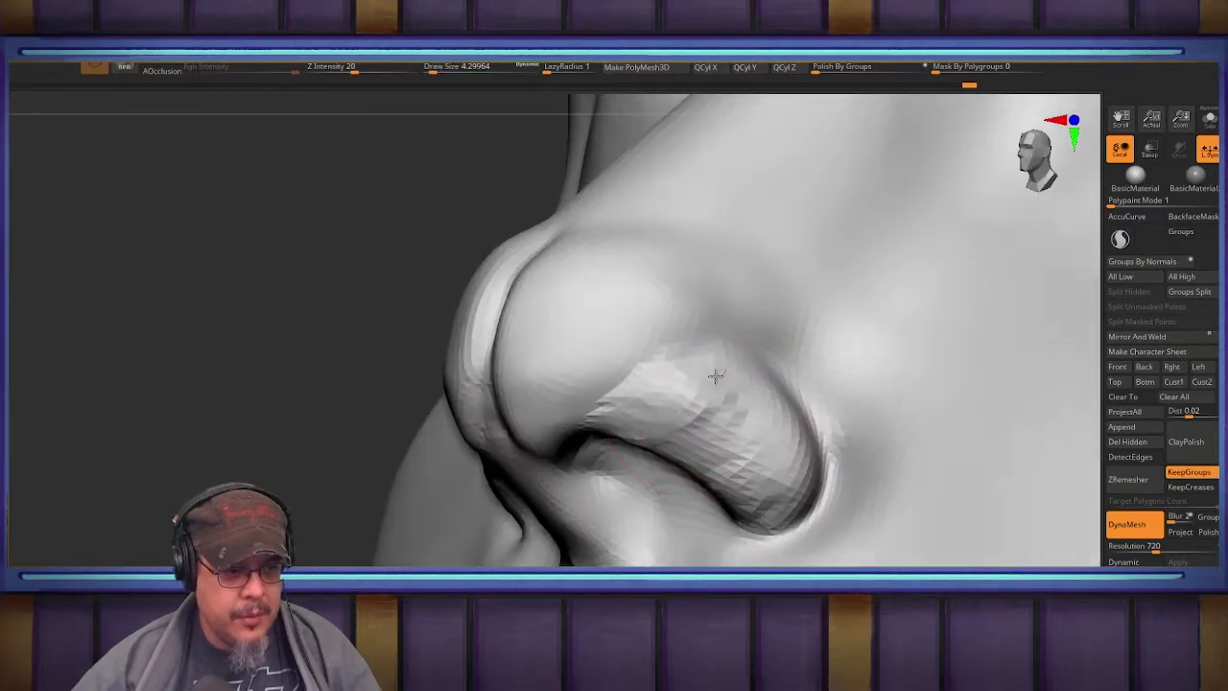
pyautogui.moveTo(745, 481); pyautogui.dragTo(756, 498)
pyautogui.moveTo(682, 428)
pyautogui.keyDown('shift'); pyautogui.mouseDown()
pyautogui.moveTo(707, 405)
pyautogui.moveTo(787, 449)
pyautogui.moveTo(780, 401)
pyautogui.moveTo(813, 462)
pyautogui.mouseUp(); pyautogui.keyUp('shift')
# Step: Add volume inside the nostril with ClayBuildup and smooth it at a draw size of about 2.6
pyautogui.moveTo(566, 423)
pyautogui.mouseDown(button='right')
pyautogui.moveTo(653, 461)
pyautogui.moveTo(751, 414)
pyautogui.mouseUp(button='right')
pyautogui.moveTo(617, 539); pyautogui.dragTo(575, 422, button='right')
pyautogui.press('s')
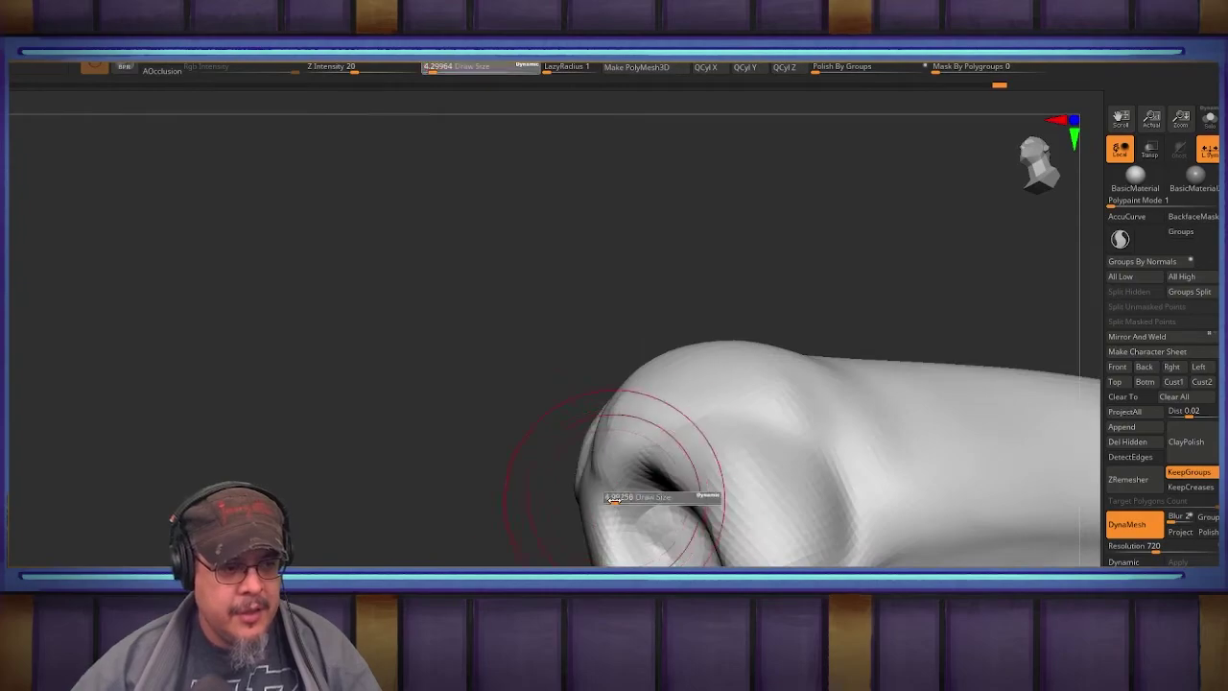
pyautogui.moveTo(615, 500); pyautogui.dragTo(610, 486)
pyautogui.press('s')
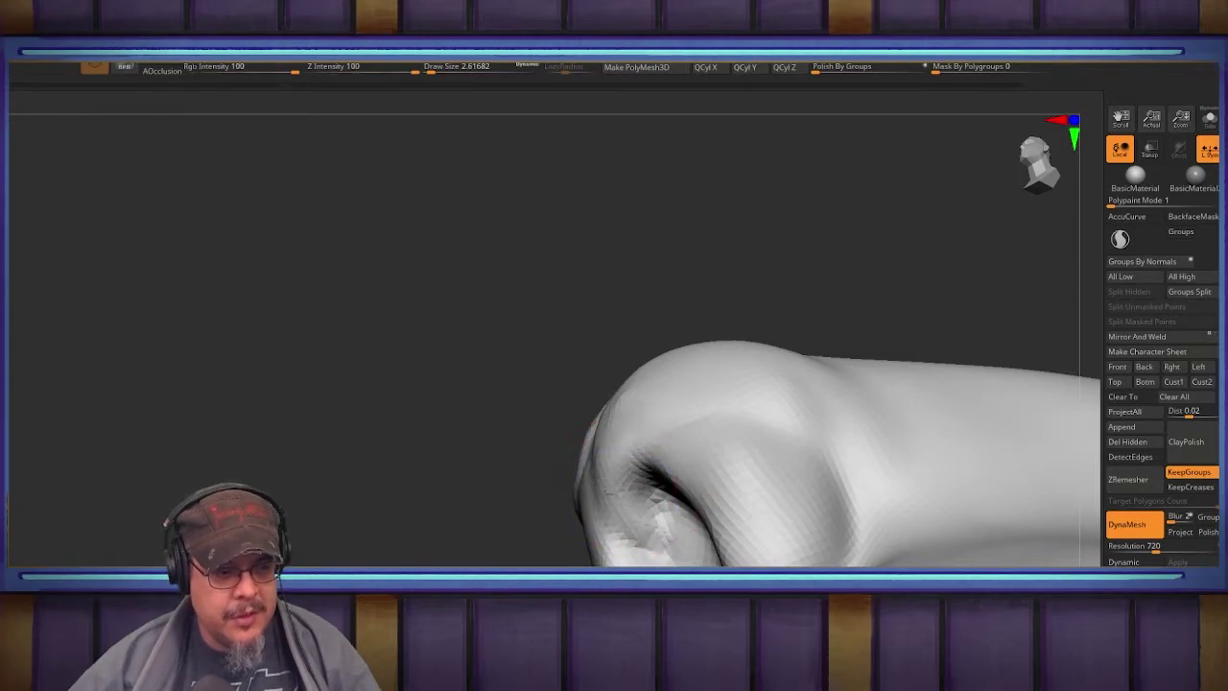
# Step: Reshape the nose tip and its transition to the wing with the Move brush at a draw size of about 11.7
pyautogui.moveTo(387, 461); pyautogui.dragTo(452, 551)
pyautogui.moveTo(606, 381)
pyautogui.keyDown('ctrl'); pyautogui.mouseDown(button='right')
pyautogui.moveTo(565, 496)
pyautogui.moveTo(573, 353)
pyautogui.mouseUp(button='right'); pyautogui.keyUp('ctrl')
pyautogui.moveTo(572, 353)
pyautogui.keyDown('alt'); pyautogui.mouseDown(button='right')
pyautogui.moveTo(586, 430)
pyautogui.moveTo(600, 433)
pyautogui.mouseUp(button='right'); pyautogui.keyUp('alt')
pyautogui.press('b')
pyautogui.press('m')
pyautogui.press('v')
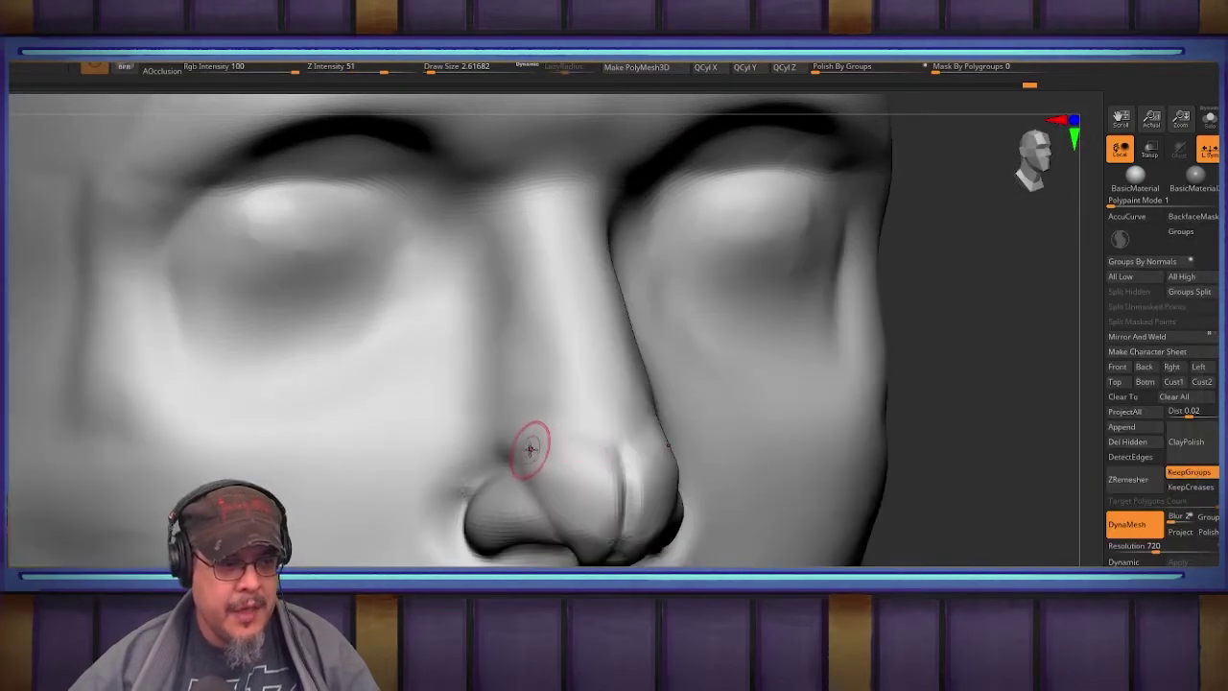
pyautogui.press('s')
pyautogui.moveTo(531, 449)
pyautogui.mouseDown()
pyautogui.moveTo(565, 431)
pyautogui.moveTo(619, 439)
pyautogui.mouseUp()
pyautogui.moveTo(624, 440)
pyautogui.mouseDown(button='right')
pyautogui.moveTo(533, 420)
pyautogui.moveTo(561, 441)
pyautogui.moveTo(592, 431)
pyautogui.moveTo(568, 439)
pyautogui.mouseUp(button='right')
# Step: Build up the front of the nose tip on both sides of the center groove with ClayBuildup and smooth it at a draw size of about 2.6
pyautogui.press('b')
pyautogui.press('c')
pyautogui.press('b')
pyautogui.keyDown('ctrl'); pyautogui.moveTo(486, 482); pyautogui.dragTo(478, 454, button='right'); pyautogui.keyUp('ctrl')
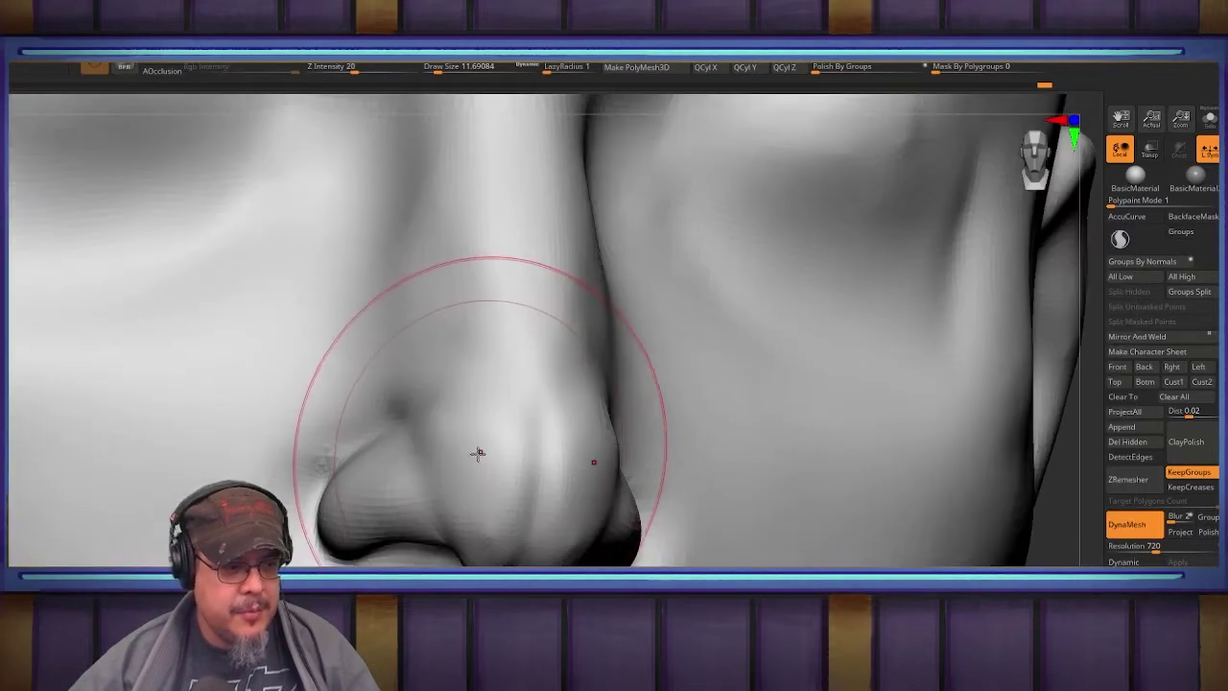
pyautogui.press('s')
pyautogui.moveTo(477, 453); pyautogui.dragTo(469, 449)
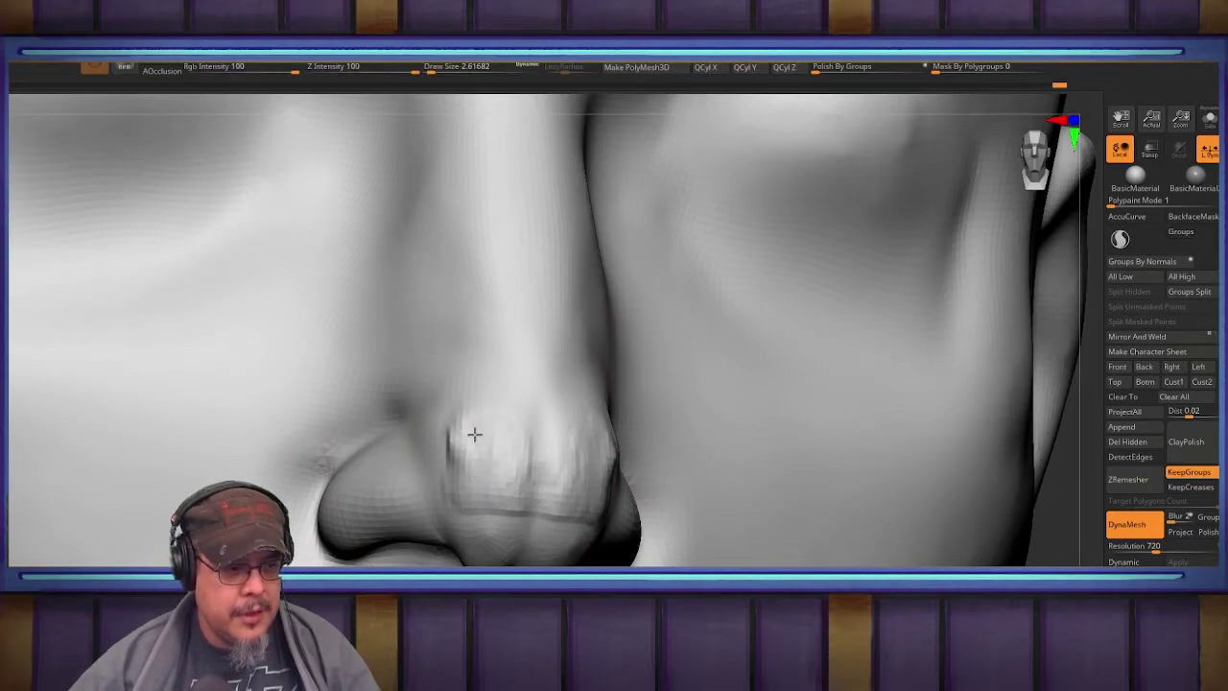
# Step: Adjust the profile of the nose bridge with the Move brush at a draw size of about 10.5
pyautogui.moveTo(485, 524)
pyautogui.mouseDown(button='right')
pyautogui.moveTo(604, 466)
pyautogui.moveTo(726, 453)
pyautogui.moveTo(684, 407)
pyautogui.moveTo(690, 424)
pyautogui.moveTo(688, 393)
pyautogui.moveTo(684, 416)
pyautogui.mouseUp(button='right')
pyautogui.press('b')
pyautogui.press('m')
pyautogui.press('v')
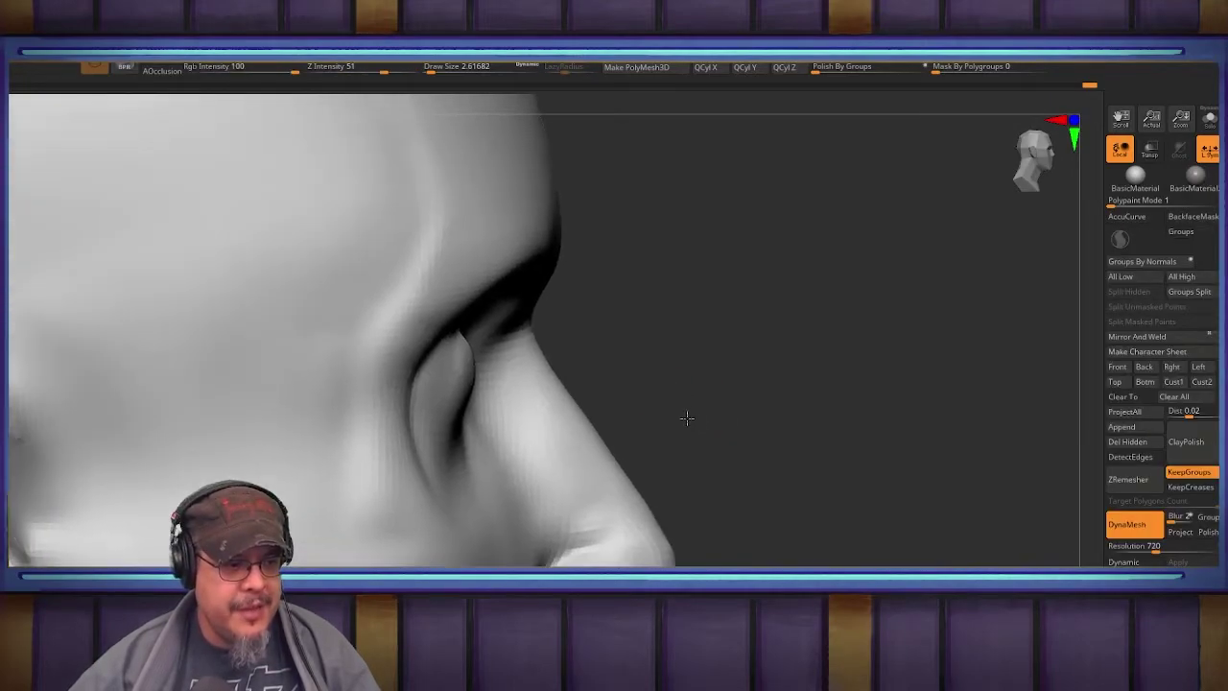
pyautogui.press('s')
pyautogui.moveTo(619, 378); pyautogui.dragTo(621, 378)
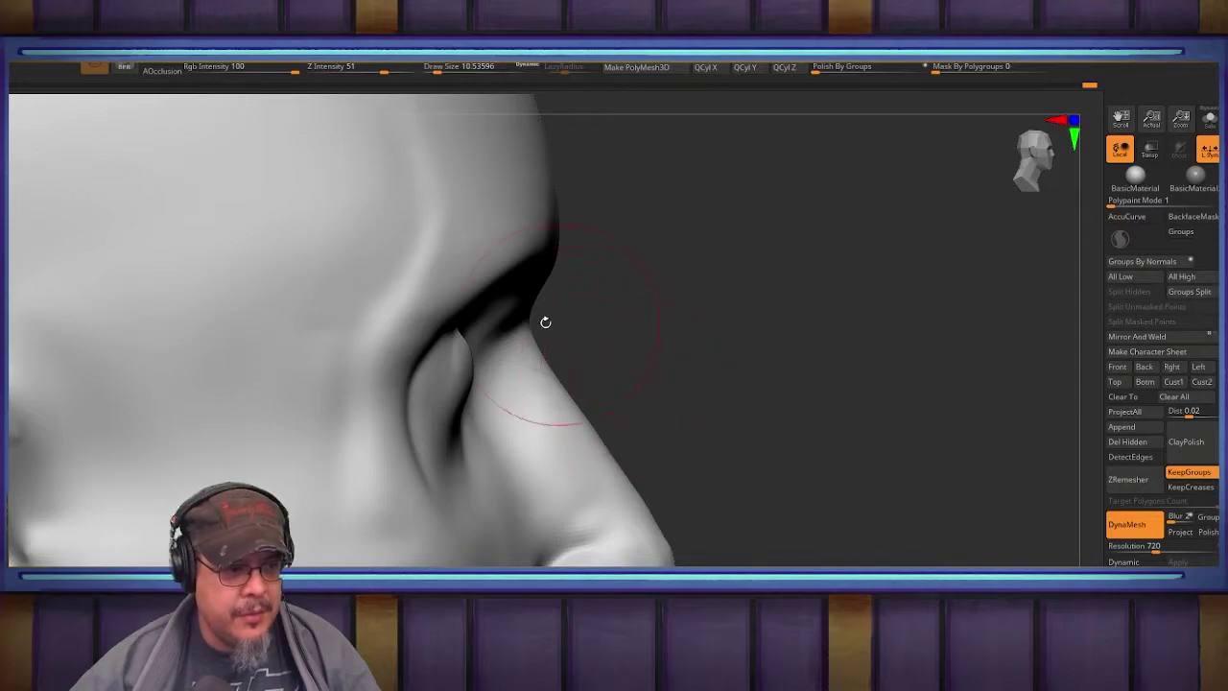
pyautogui.moveTo(568, 411)
pyautogui.mouseDown()
pyautogui.moveTo(578, 406)
pyautogui.moveTo(596, 445)
pyautogui.mouseUp()
# Step: Refine the area above the nostril wing and the lower nose bridge with the Standard brush at a draw size of about 5.8
pyautogui.press('s')
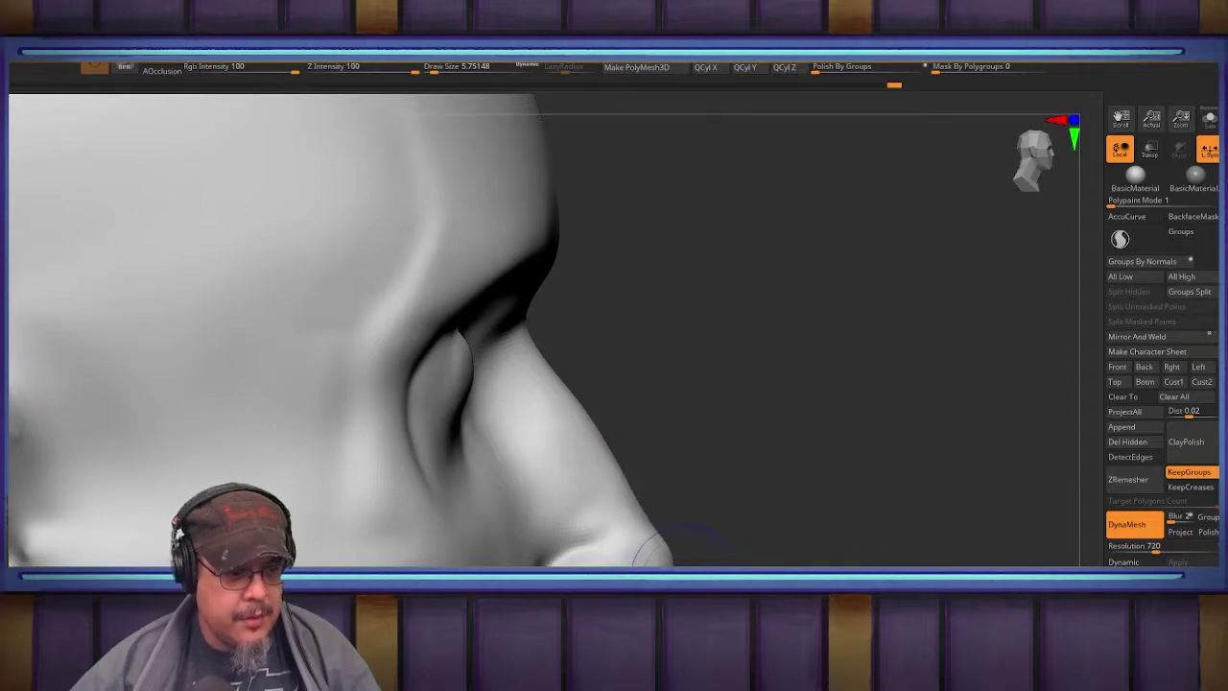
pyautogui.keyDown('alt'); pyautogui.moveTo(707, 450); pyautogui.dragTo(696, 388); pyautogui.keyUp('alt')
pyautogui.keyDown('alt'); pyautogui.moveTo(764, 410); pyautogui.dragTo(749, 413); pyautogui.keyUp('alt')
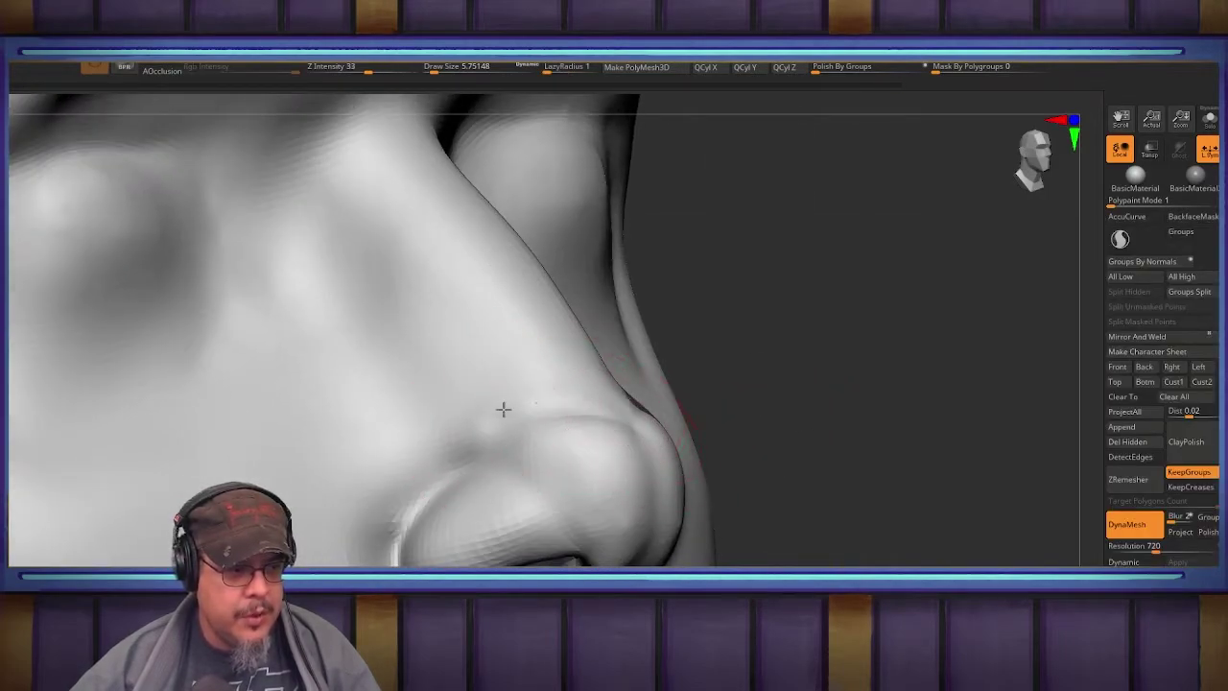
pyautogui.moveTo(478, 425); pyautogui.dragTo(466, 432)
pyautogui.moveTo(777, 357)
pyautogui.mouseDown()
pyautogui.moveTo(865, 356)
pyautogui.moveTo(781, 524)
pyautogui.moveTo(657, 415)
pyautogui.mouseUp()
pyautogui.moveTo(762, 528); pyautogui.dragTo(768, 279)
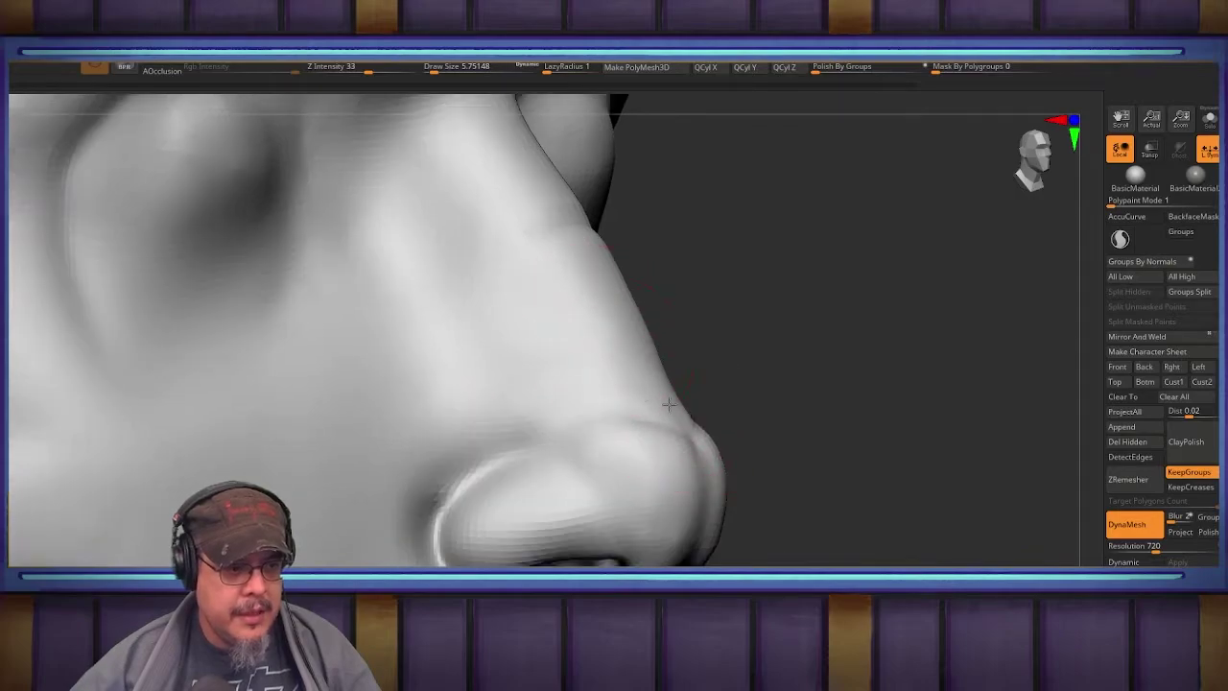
pyautogui.moveTo(692, 442); pyautogui.dragTo(674, 428)
pyautogui.moveTo(775, 434)
pyautogui.mouseDown()
pyautogui.moveTo(662, 440)
pyautogui.moveTo(671, 464)
pyautogui.moveTo(672, 403)
pyautogui.mouseUp()
# Step: Build up the side of the nose tip with ClayBuildup at a draw size of about 5.8 and smooth the strokes
pyautogui.moveTo(534, 425); pyautogui.dragTo(651, 398, button='right')
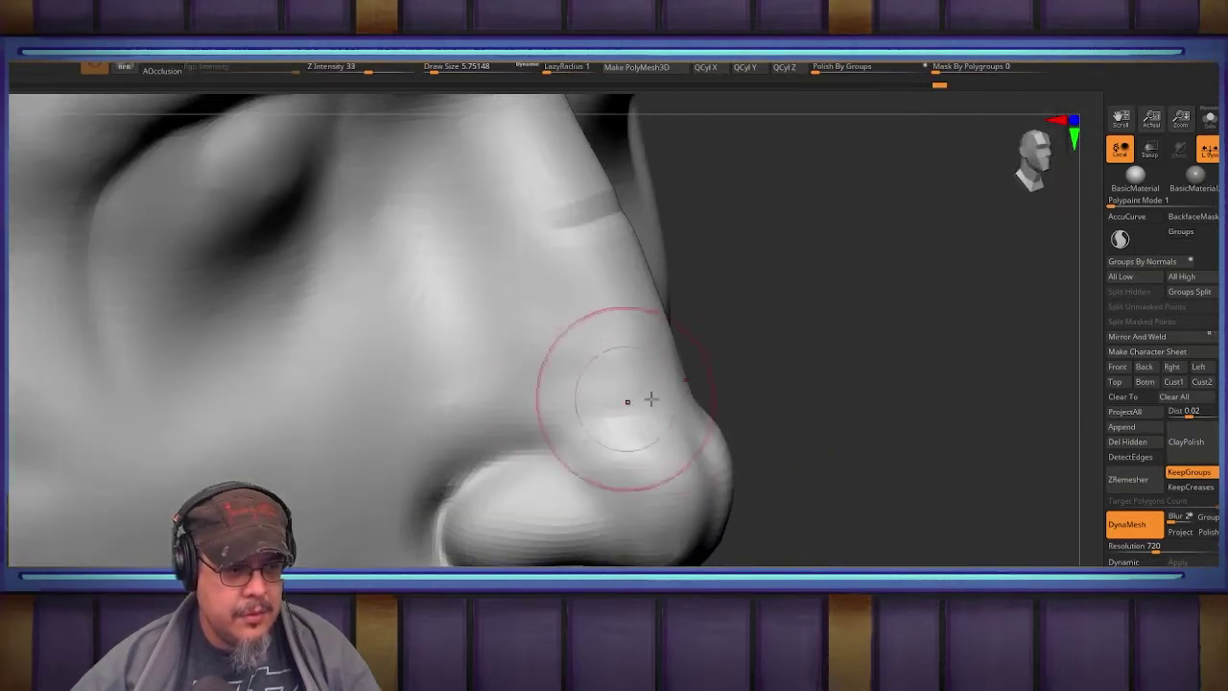
pyautogui.press('b')
pyautogui.press('c')
pyautogui.press('b')
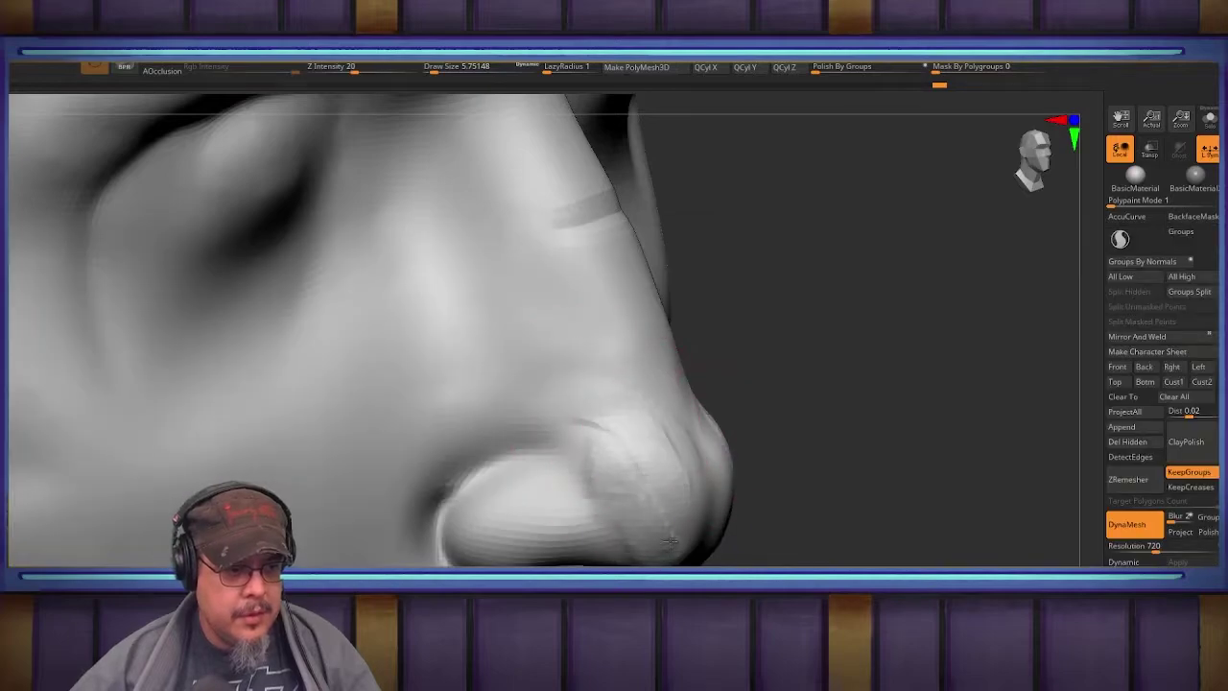
pyautogui.keyDown('shift'); pyautogui.moveTo(621, 478); pyautogui.dragTo(685, 466); pyautogui.keyUp('shift')
# Step: Try reworking the eye socket area at a draw size of about 9.4 and undo the recent strokes
pyautogui.press('f')
pyautogui.moveTo(858, 388); pyautogui.dragTo(773, 365)
pyautogui.keyDown('alt'); pyautogui.moveTo(801, 298); pyautogui.dragTo(801, 551); pyautogui.keyUp('alt')
pyautogui.keyDown('ctrl'); pyautogui.moveTo(578, 397); pyautogui.dragTo(580, 478, button='right'); pyautogui.keyUp('ctrl')
pyautogui.keyDown('alt'); pyautogui.moveTo(579, 441); pyautogui.dragTo(672, 428, button='right'); pyautogui.keyUp('alt')
pyautogui.moveTo(422, 370)
pyautogui.keyDown('alt'); pyautogui.mouseDown(button='right')
pyautogui.moveTo(637, 389)
pyautogui.moveTo(646, 378)
pyautogui.moveTo(646, 447)
pyautogui.moveTo(644, 393)
pyautogui.mouseUp(button='right'); pyautogui.keyUp('alt')
pyautogui.press('s')
pyautogui.moveTo(646, 389)
pyautogui.mouseDown()
pyautogui.moveTo(645, 357)
pyautogui.moveTo(537, 363)
pyautogui.moveTo(511, 382)
pyautogui.mouseUp()
pyautogui.hotkey('ctrl', 'z')
pyautogui.hotkey('ctrl', 'z')
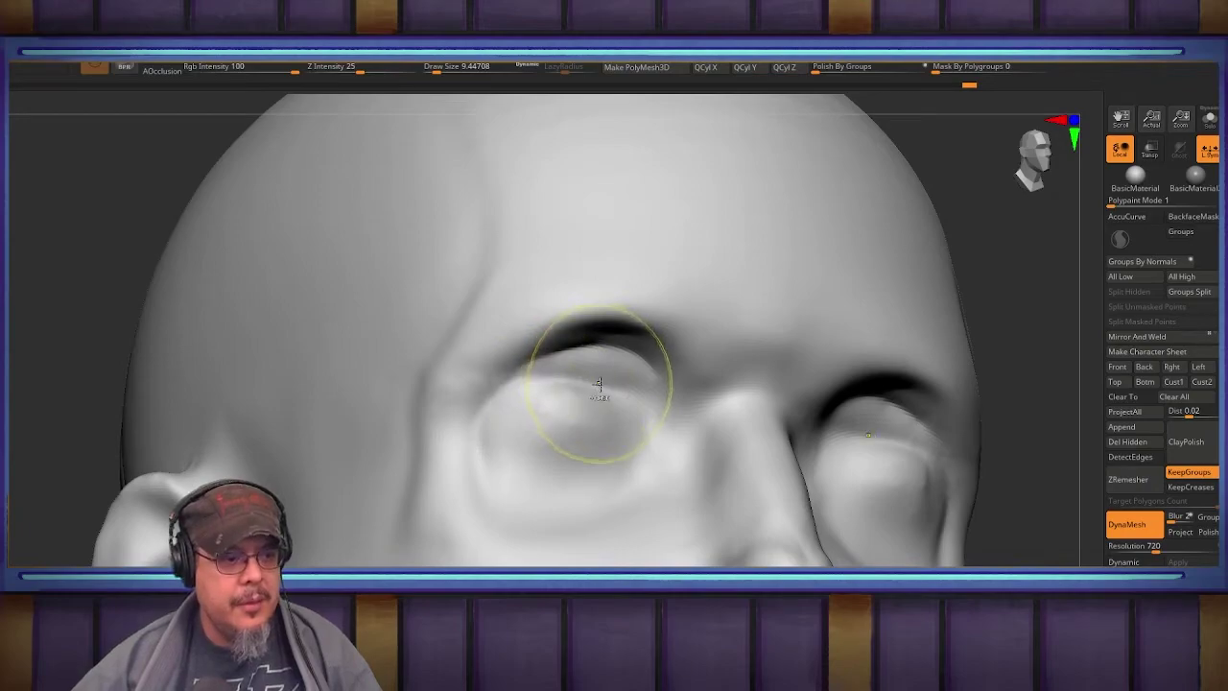
pyautogui.hotkey('ctrl', 'z')
# Step: Turn on transparency in the front view, select the eyeballs, and scale them up slightly and uniformly with the gizmo
pyautogui.moveTo(594, 388)
pyautogui.keyDown('shift'); pyautogui.mouseDown(button='right')
pyautogui.moveTo(584, 403)
pyautogui.moveTo(438, 395)
pyautogui.mouseUp(button='right'); pyautogui.keyUp('shift')
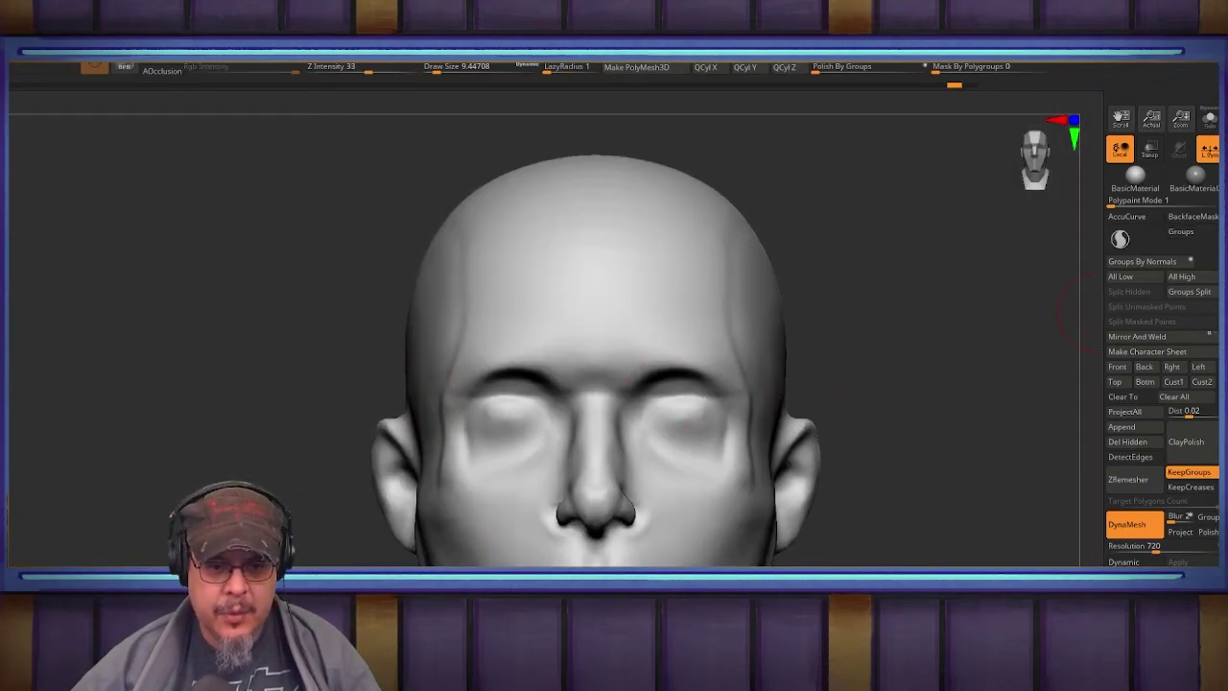
pyautogui.click(1150, 151)
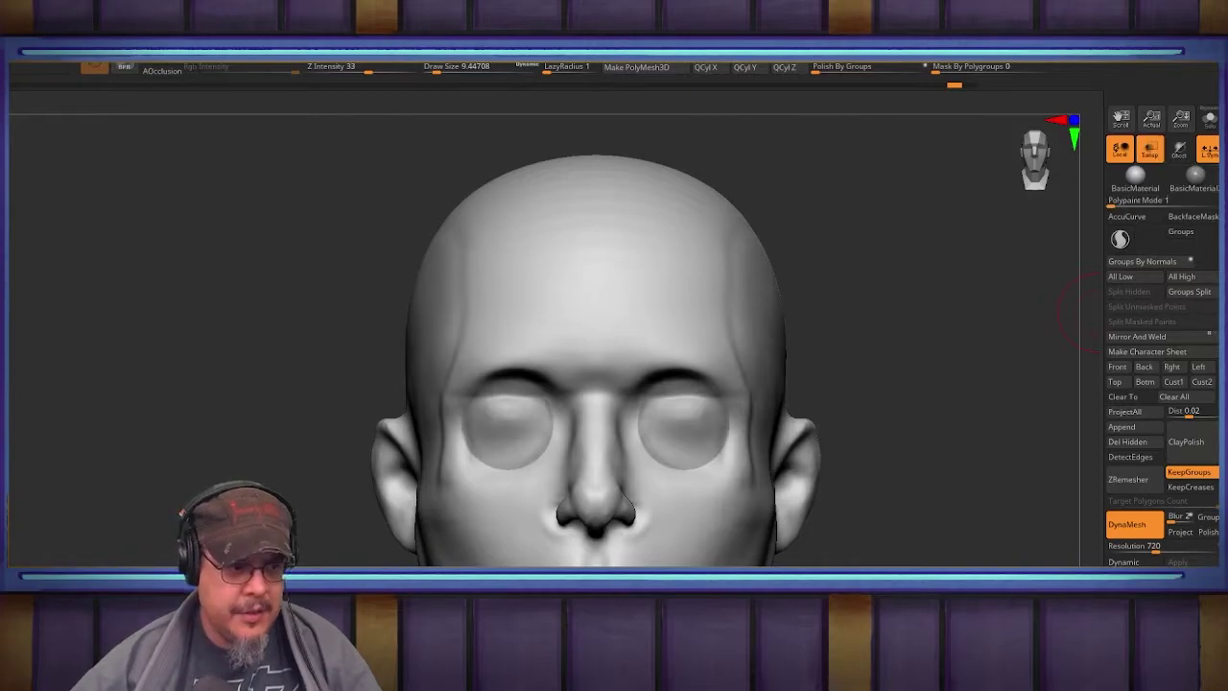
pyautogui.keyDown('alt'); pyautogui.click(688, 418); pyautogui.keyUp('alt')
pyautogui.press('w')
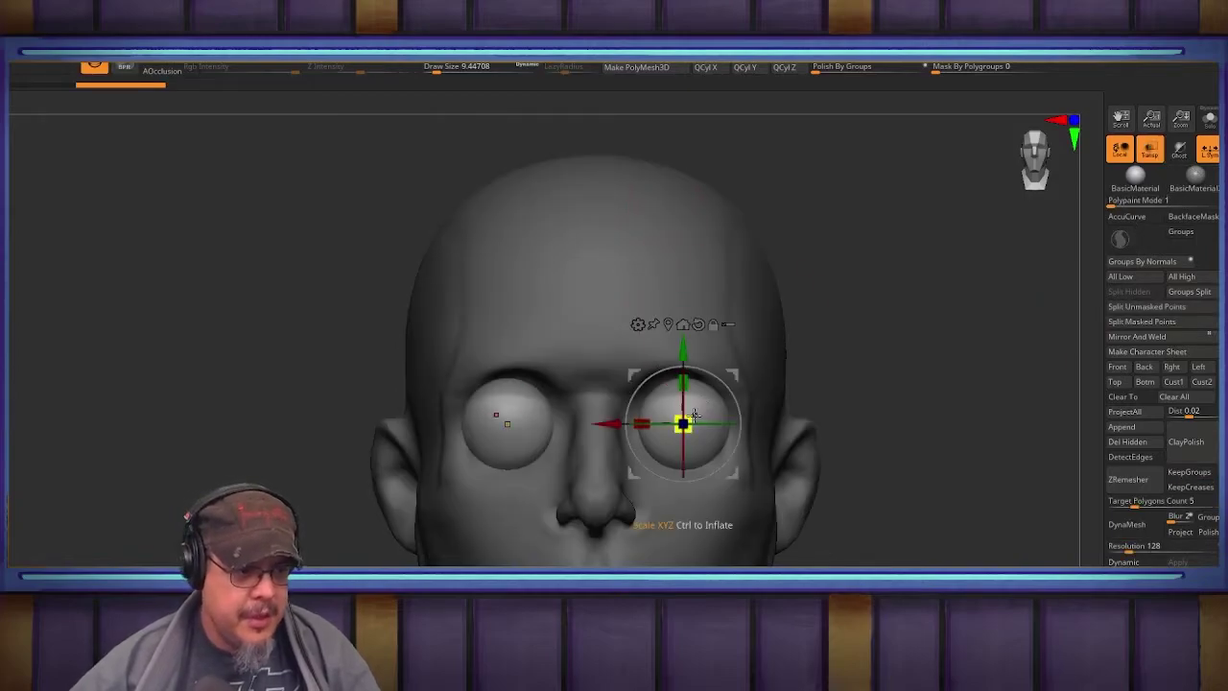
pyautogui.moveTo(694, 414)
pyautogui.mouseDown()
pyautogui.moveTo(658, 422)
pyautogui.moveTo(699, 419)
pyautogui.mouseUp()
pyautogui.press('q')
# Step: Scale both eyeballs down uniformly from the front view and adjust their depth in the sockets along Z from the side
pyautogui.press('w')
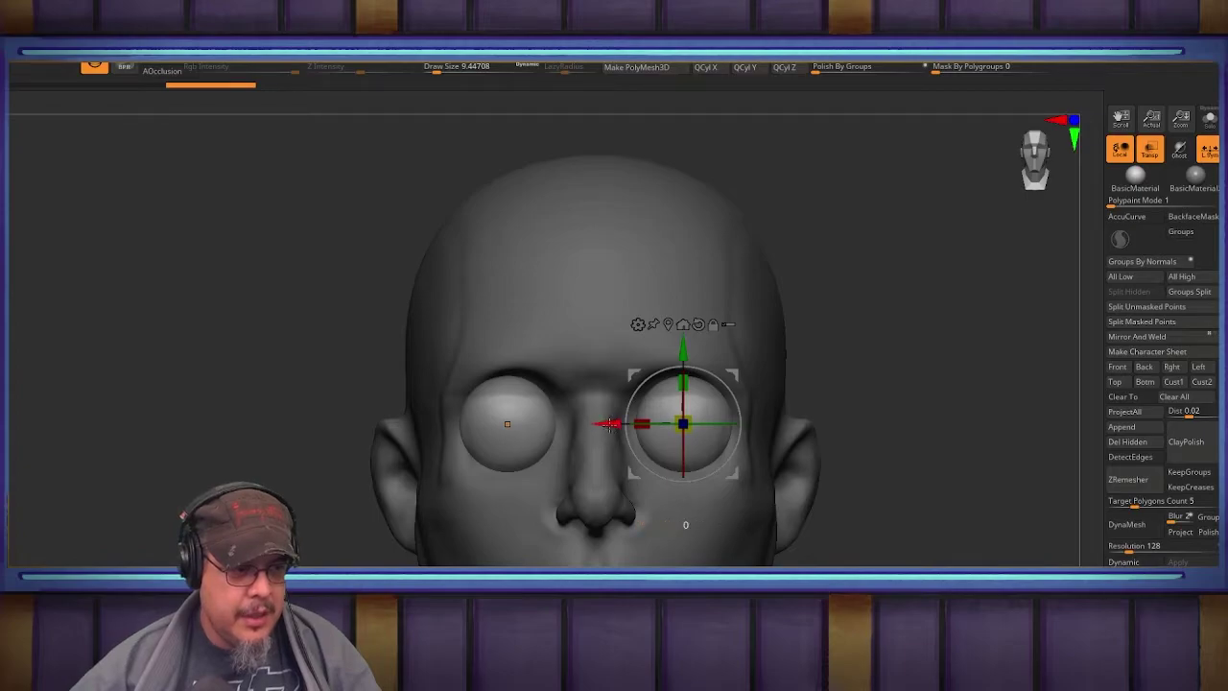
pyautogui.press('q')
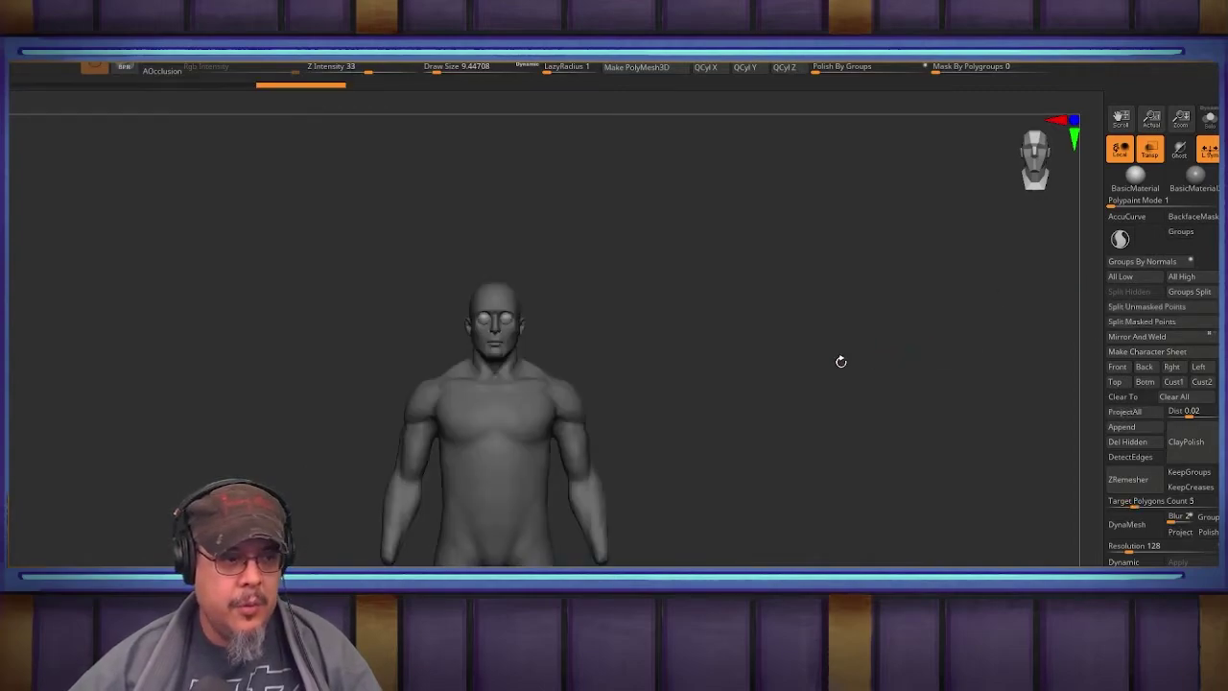
pyautogui.moveTo(841, 362)
pyautogui.keyDown('alt'); pyautogui.mouseDown()
pyautogui.moveTo(945, 457)
pyautogui.moveTo(809, 370)
pyautogui.moveTo(885, 389)
pyautogui.moveTo(901, 451)
pyautogui.mouseUp(); pyautogui.keyUp('alt')
pyautogui.press('w')
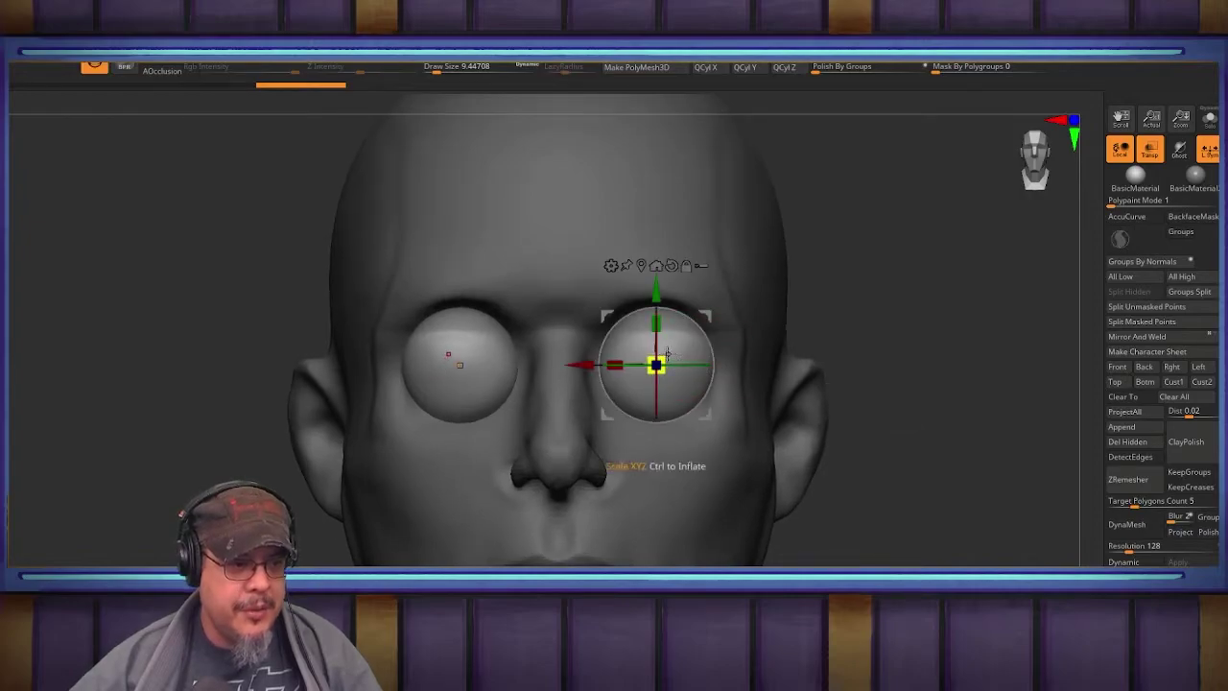
pyautogui.moveTo(659, 357); pyautogui.dragTo(625, 376)
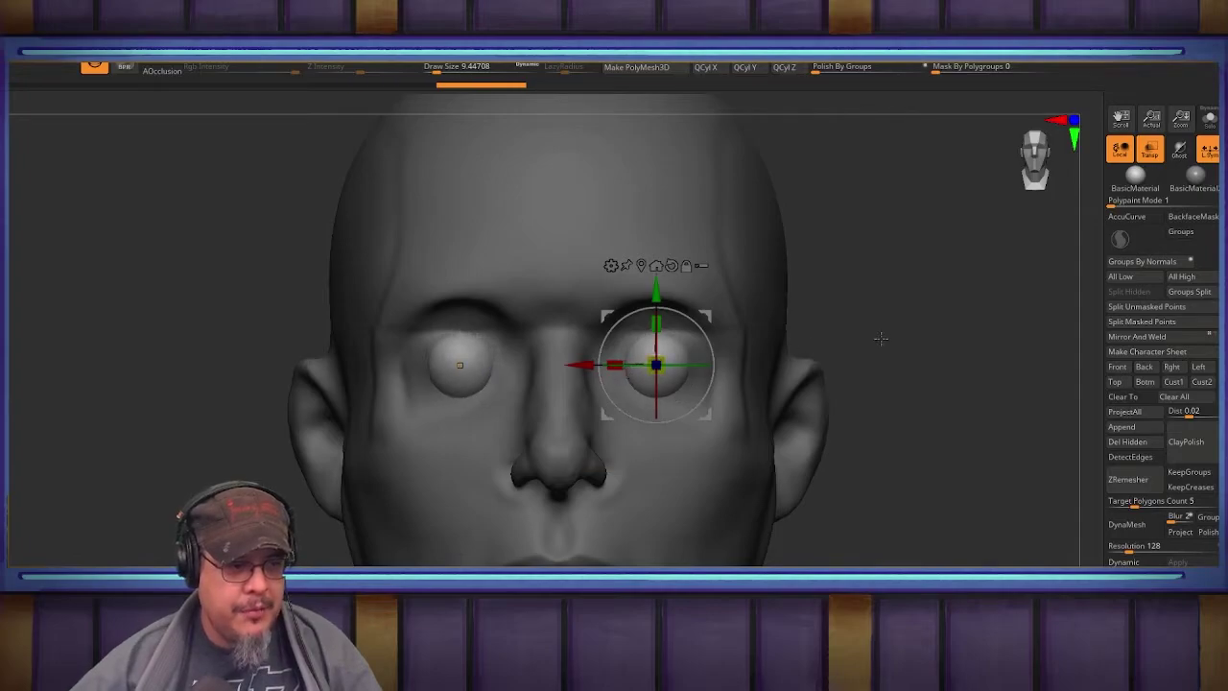
pyautogui.moveTo(881, 339); pyautogui.dragTo(922, 345)
pyautogui.moveTo(728, 369); pyautogui.dragTo(766, 365)
pyautogui.moveTo(863, 356); pyautogui.dragTo(932, 409)
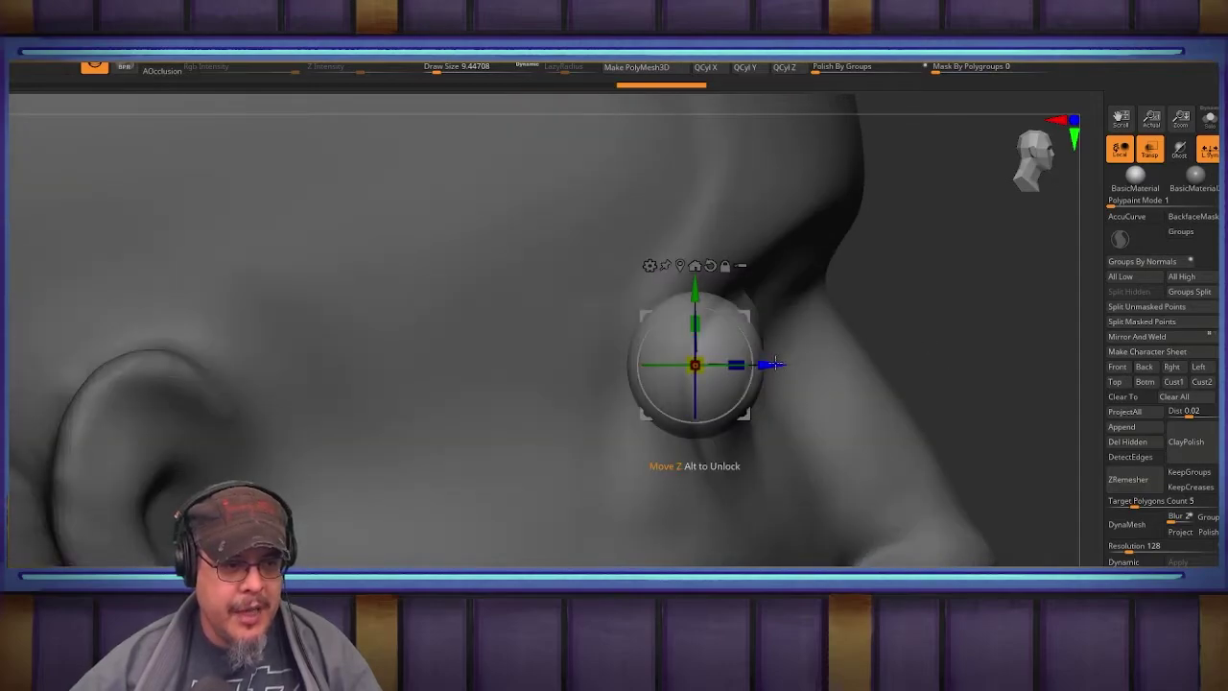
# Step: Duplicate the eyeballs forward along Z, shrink the copies uniformly into small iris spheres, and turn off transparency
pyautogui.keyDown('ctrl'); pyautogui.moveTo(774, 363); pyautogui.dragTo(814, 364); pyautogui.keyUp('ctrl')
pyautogui.moveTo(939, 333); pyautogui.dragTo(890, 330)
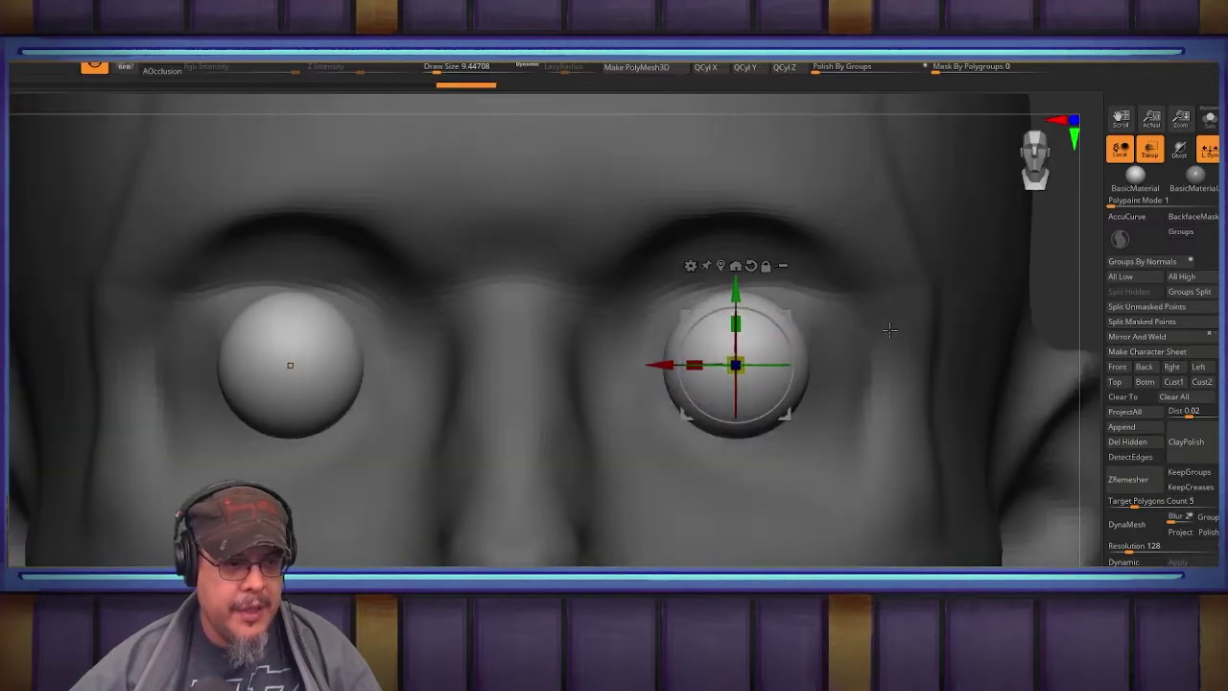
pyautogui.moveTo(739, 361); pyautogui.dragTo(579, 400)
pyautogui.moveTo(807, 271); pyautogui.dragTo(855, 297)
pyautogui.press('q')
pyautogui.moveTo(952, 315); pyautogui.dragTo(955, 365)
pyautogui.click(1149, 148)
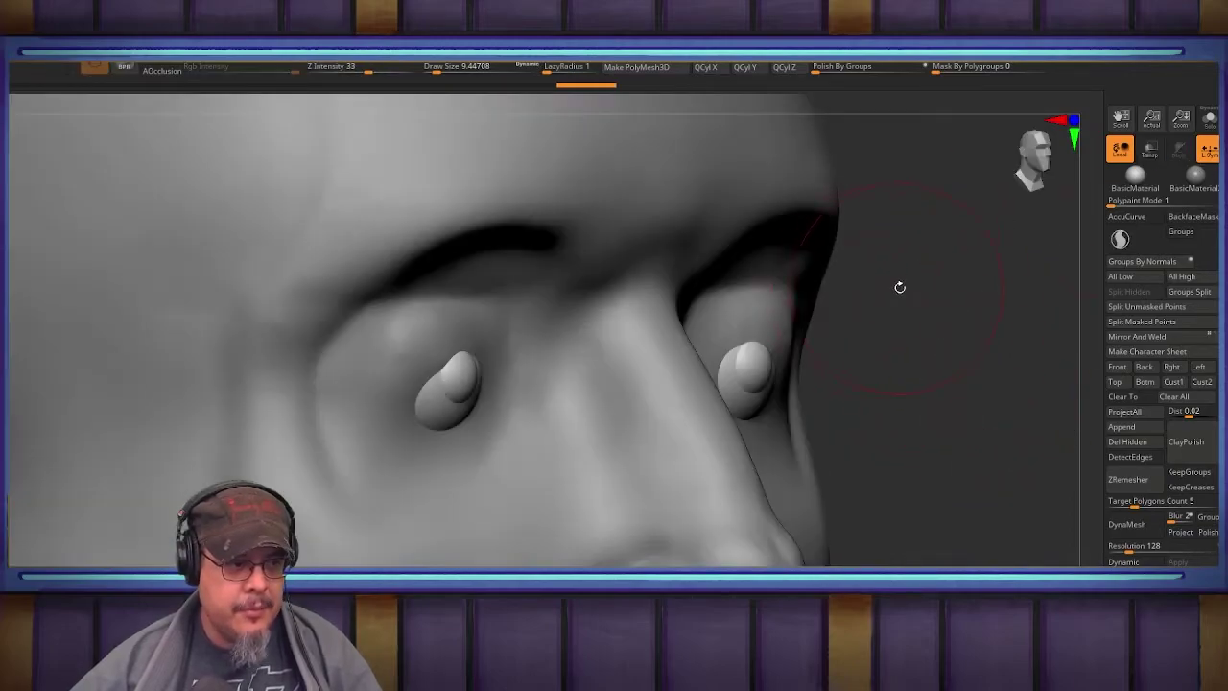
# Step: Build up clay over the eyeballs on the body mesh with ClayBuildup at a draw size of about 9.4 and smooth the closed lids
pyautogui.keyDown('shift'); pyautogui.moveTo(908, 301); pyautogui.dragTo(663, 270); pyautogui.keyUp('shift')
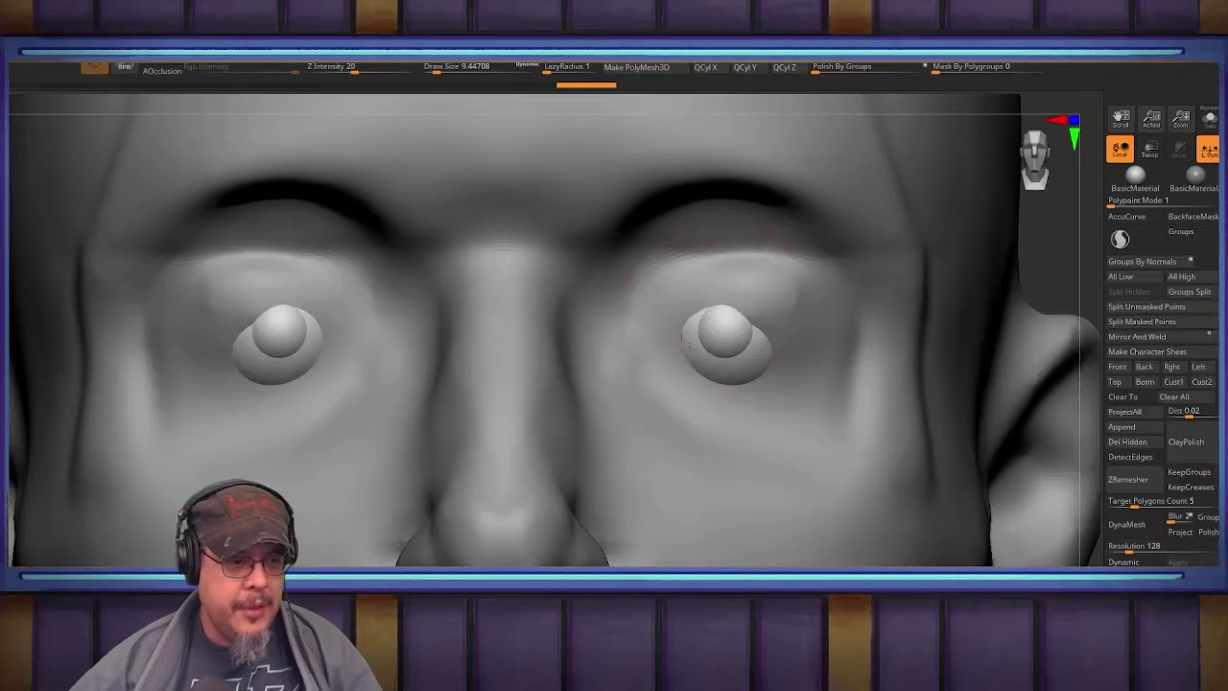
pyautogui.moveTo(690, 343); pyautogui.dragTo(721, 327)
pyautogui.hotkey('ctrl', 'z')
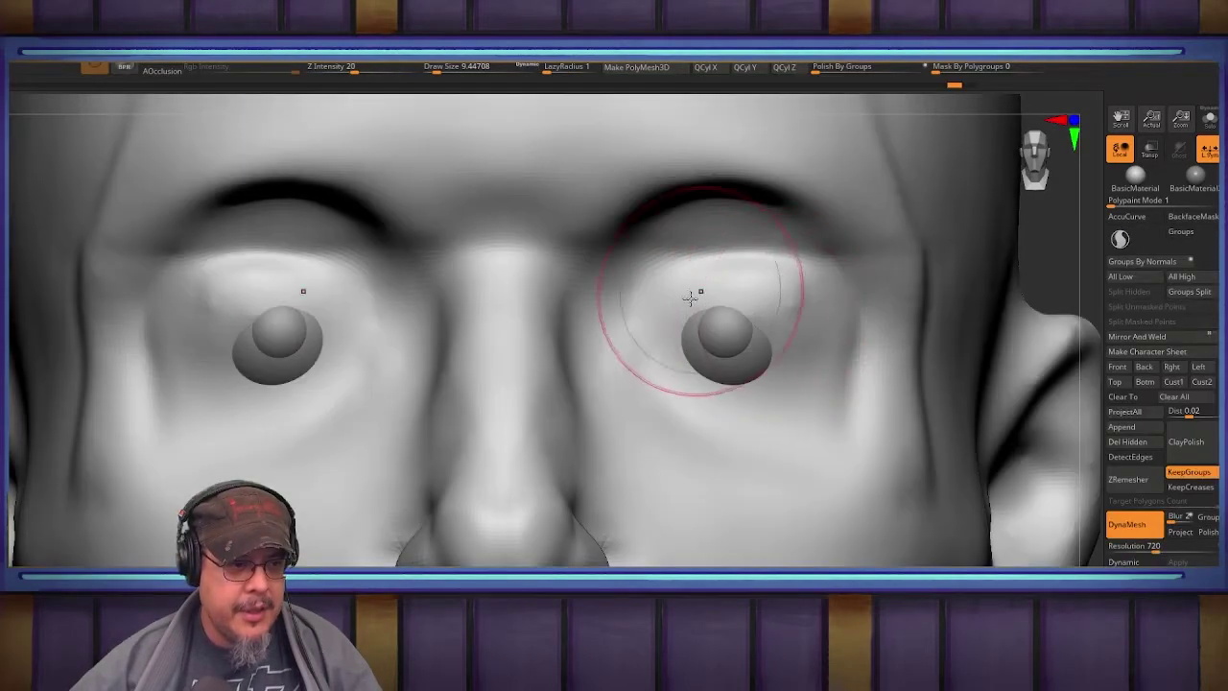
pyautogui.moveTo(698, 278)
pyautogui.mouseDown()
pyautogui.moveTo(729, 316)
pyautogui.moveTo(775, 340)
pyautogui.moveTo(736, 311)
pyautogui.moveTo(687, 315)
pyautogui.moveTo(633, 349)
pyautogui.mouseUp()
pyautogui.moveTo(657, 284)
pyautogui.mouseDown()
pyautogui.moveTo(611, 331)
pyautogui.moveTo(682, 282)
pyautogui.moveTo(662, 284)
pyautogui.moveTo(608, 342)
pyautogui.moveTo(696, 266)
pyautogui.moveTo(831, 303)
pyautogui.mouseUp()
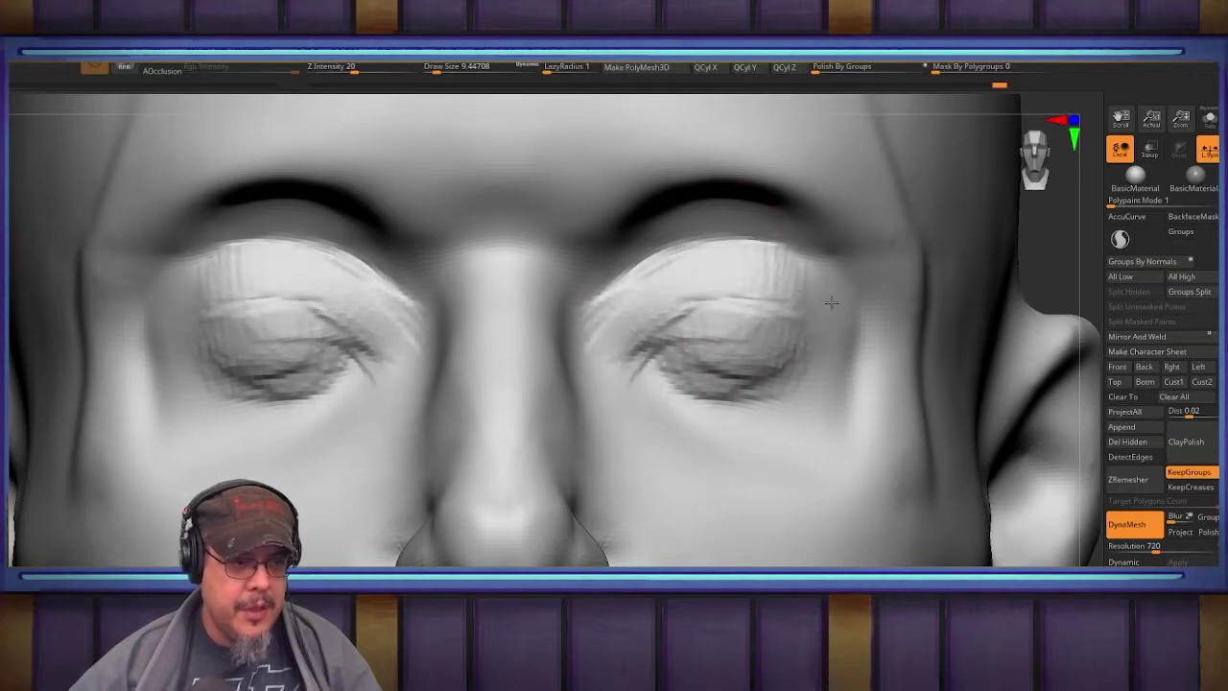
pyautogui.moveTo(831, 352)
pyautogui.mouseDown()
pyautogui.moveTo(671, 353)
pyautogui.moveTo(670, 368)
pyautogui.moveTo(863, 317)
pyautogui.moveTo(636, 332)
pyautogui.moveTo(702, 351)
pyautogui.moveTo(701, 311)
pyautogui.mouseUp()
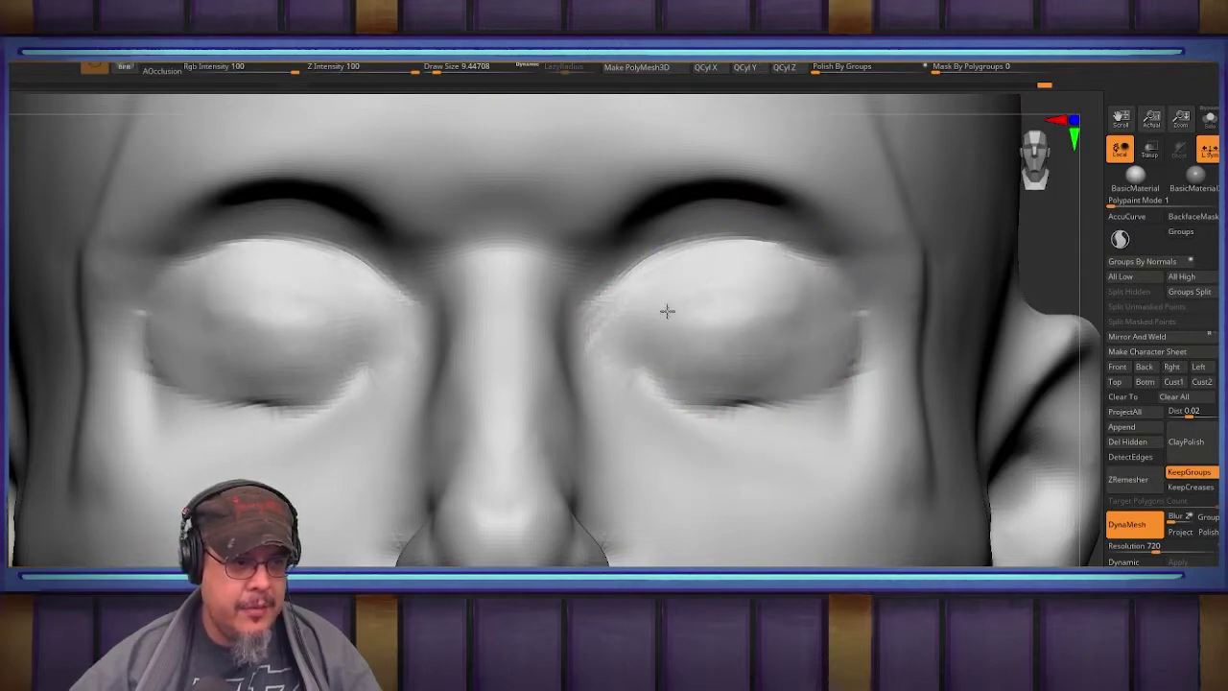
# Step: Carve a short crease at the inner corner of the eye with the Dam Standard brush at a draw size of about 9.4
pyautogui.moveTo(683, 315); pyautogui.dragTo(646, 287, button='right')
pyautogui.moveTo(278, 313)
pyautogui.keyDown('alt'); pyautogui.mouseDown(button='right')
pyautogui.moveTo(663, 320)
pyautogui.moveTo(688, 310)
pyautogui.moveTo(676, 311)
pyautogui.mouseUp(button='right'); pyautogui.keyUp('alt')
pyautogui.press('b')
pyautogui.press('d')
pyautogui.press('s')
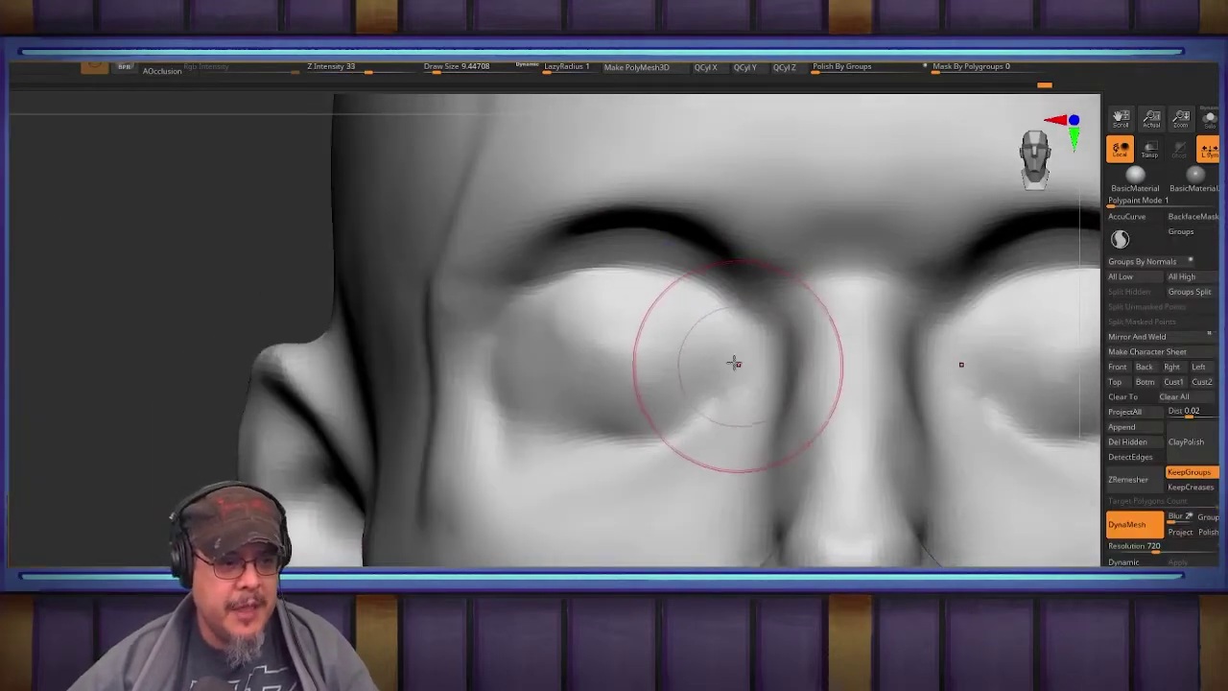
pyautogui.moveTo(734, 360); pyautogui.dragTo(664, 319)
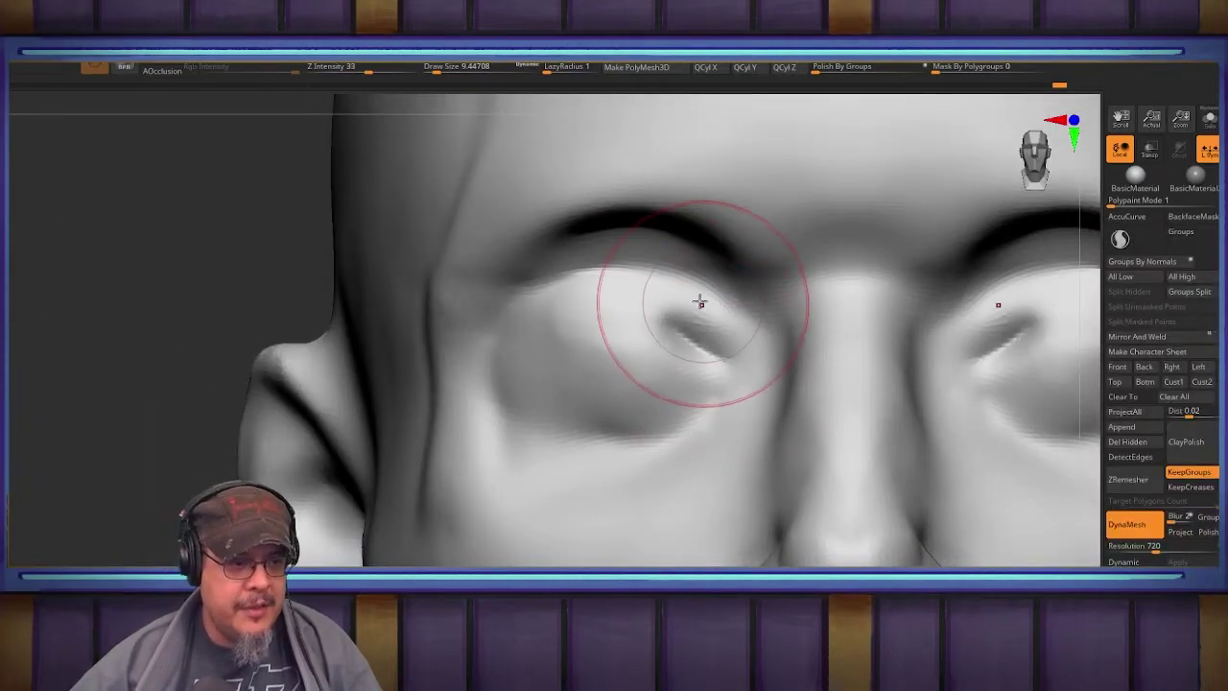
# Step: Carve the upper eyelid line from the inner to the outer corner with Dam Standard at a draw size of about 6.6
pyautogui.moveTo(699, 301)
pyautogui.mouseDown(button='right')
pyautogui.moveTo(663, 316)
pyautogui.moveTo(694, 341)
pyautogui.moveTo(720, 311)
pyautogui.mouseUp(button='right')
pyautogui.press('s')
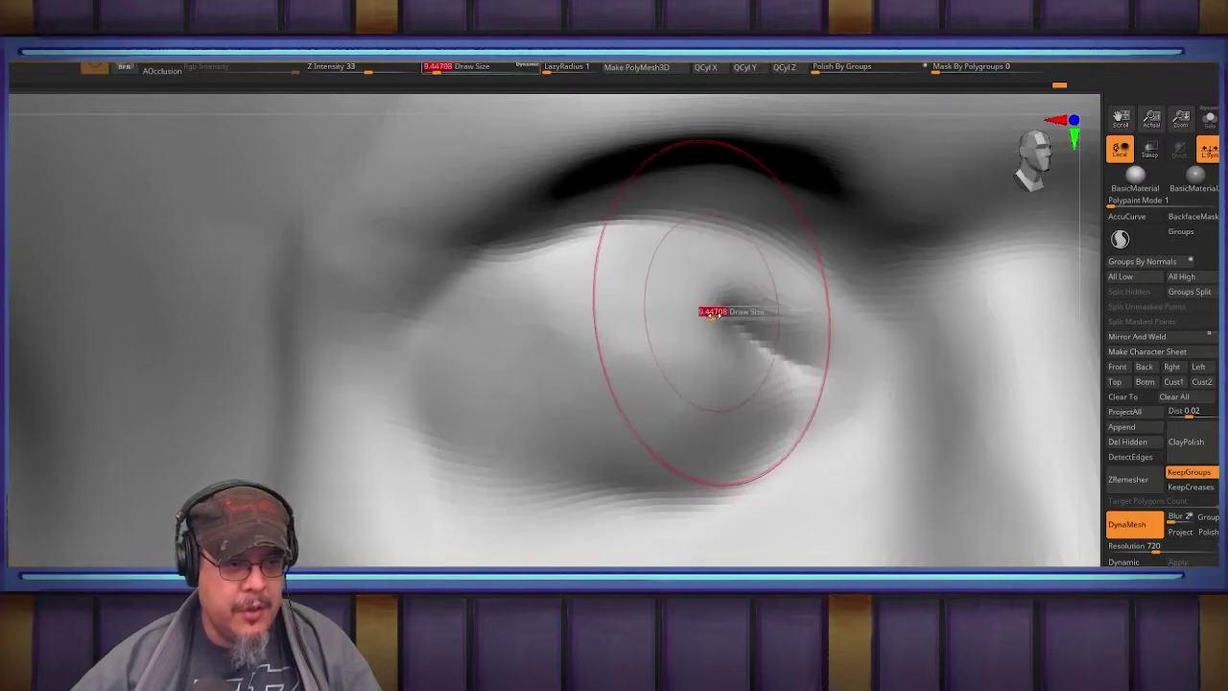
pyautogui.moveTo(713, 313)
pyautogui.mouseDown()
pyautogui.moveTo(639, 329)
pyautogui.moveTo(428, 422)
pyautogui.moveTo(710, 312)
pyautogui.mouseUp()
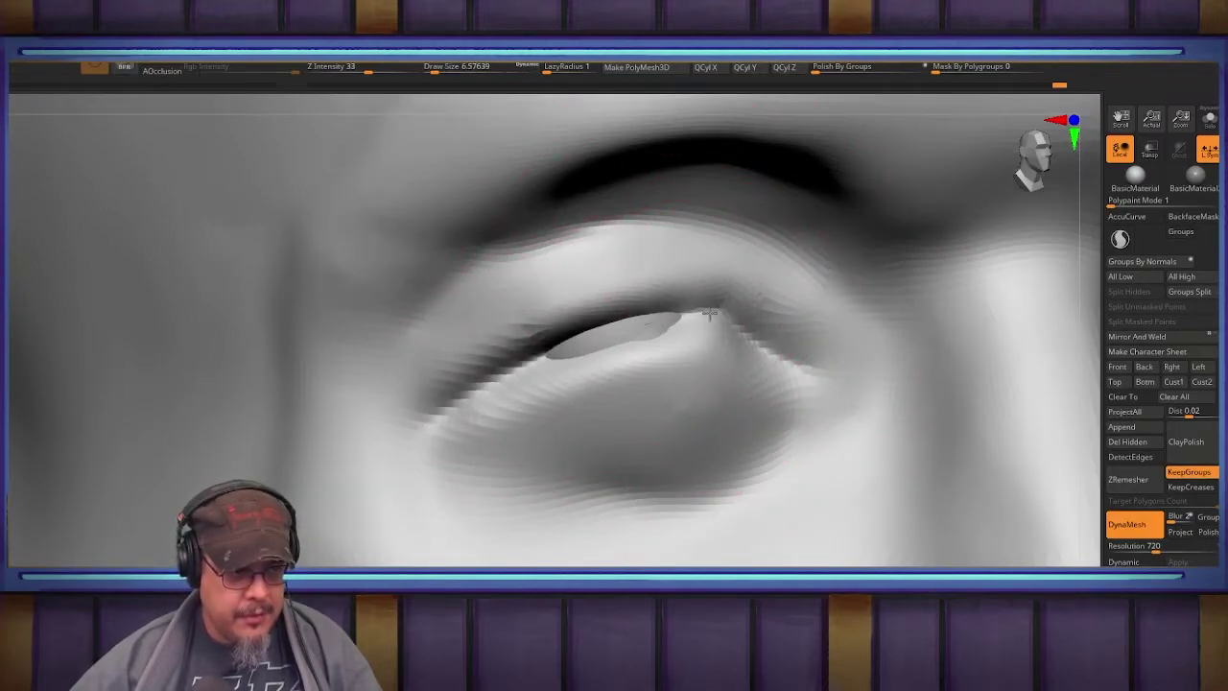
pyautogui.moveTo(808, 377)
pyautogui.mouseDown()
pyautogui.moveTo(715, 313)
pyautogui.moveTo(619, 330)
pyautogui.moveTo(477, 398)
pyautogui.moveTo(444, 432)
pyautogui.mouseUp()
pyautogui.moveTo(460, 412)
pyautogui.mouseDown(button='right')
pyautogui.moveTo(603, 362)
pyautogui.moveTo(691, 357)
pyautogui.mouseUp(button='right')
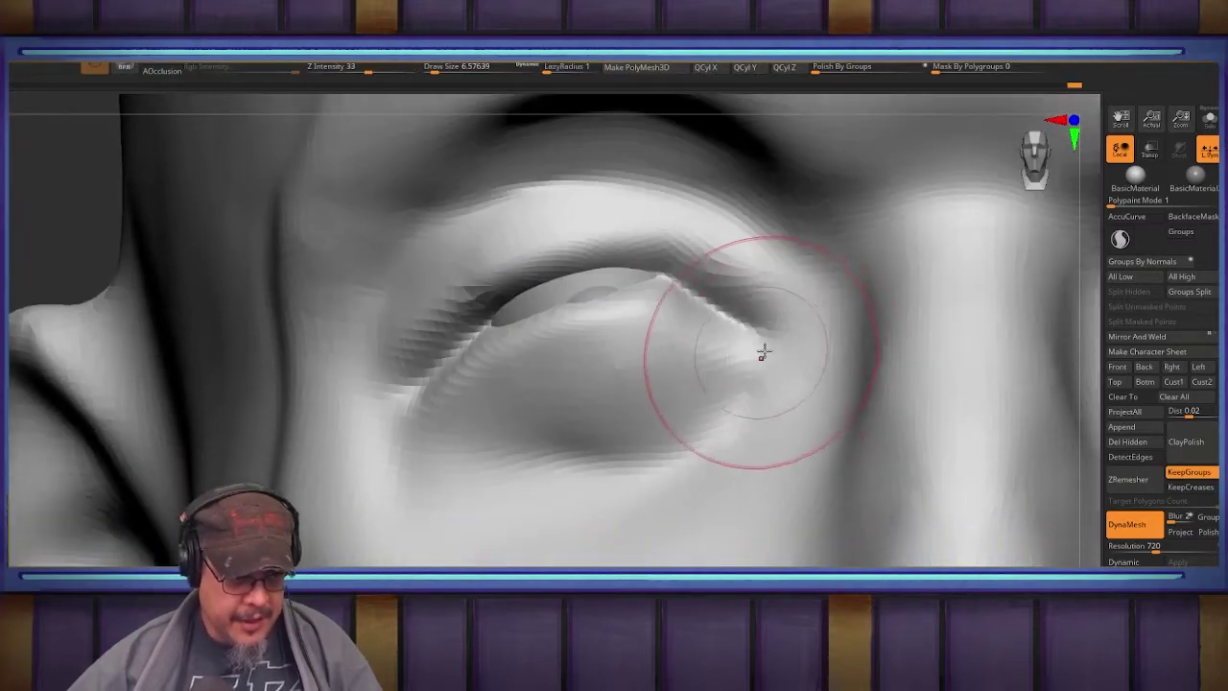
# Step: Shape the tear duct by curving the crease around the inner eye corner, undoing the stroke that distorts the lid
pyautogui.moveTo(781, 369)
pyautogui.mouseDown()
pyautogui.moveTo(744, 345)
pyautogui.moveTo(792, 389)
pyautogui.moveTo(772, 397)
pyautogui.mouseUp()
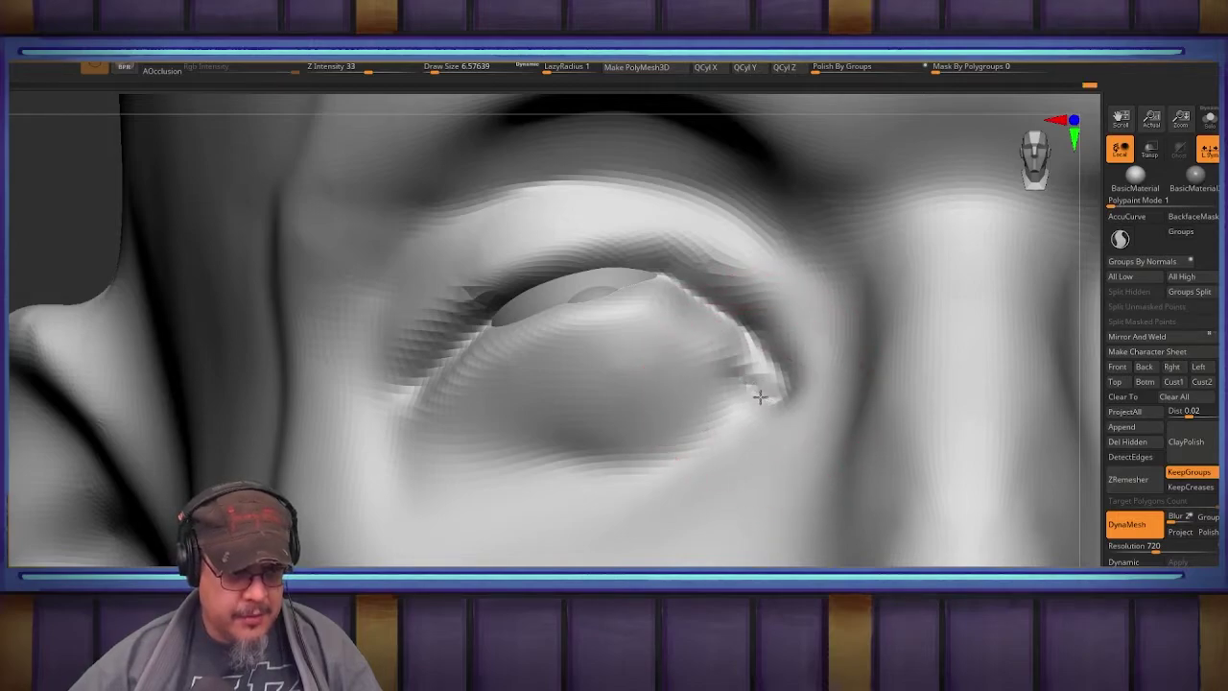
pyautogui.moveTo(694, 378); pyautogui.dragTo(685, 378)
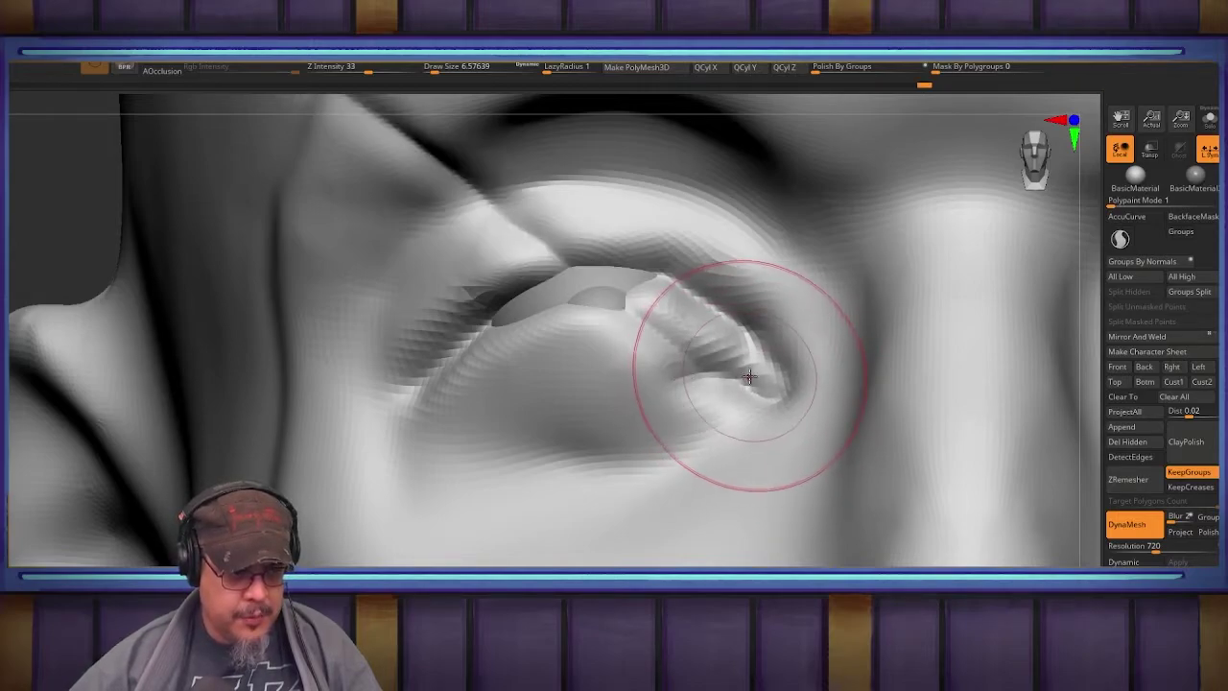
pyautogui.hotkey('ctrl', 'z')
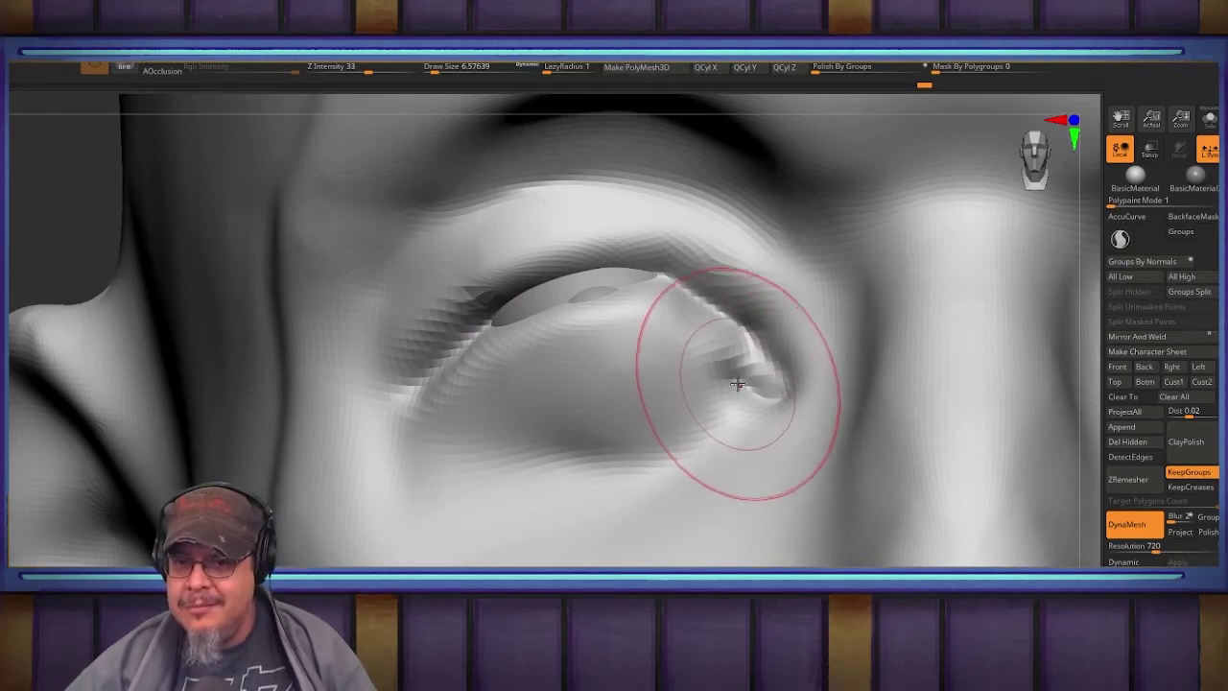
pyautogui.moveTo(734, 384); pyautogui.dragTo(732, 356)
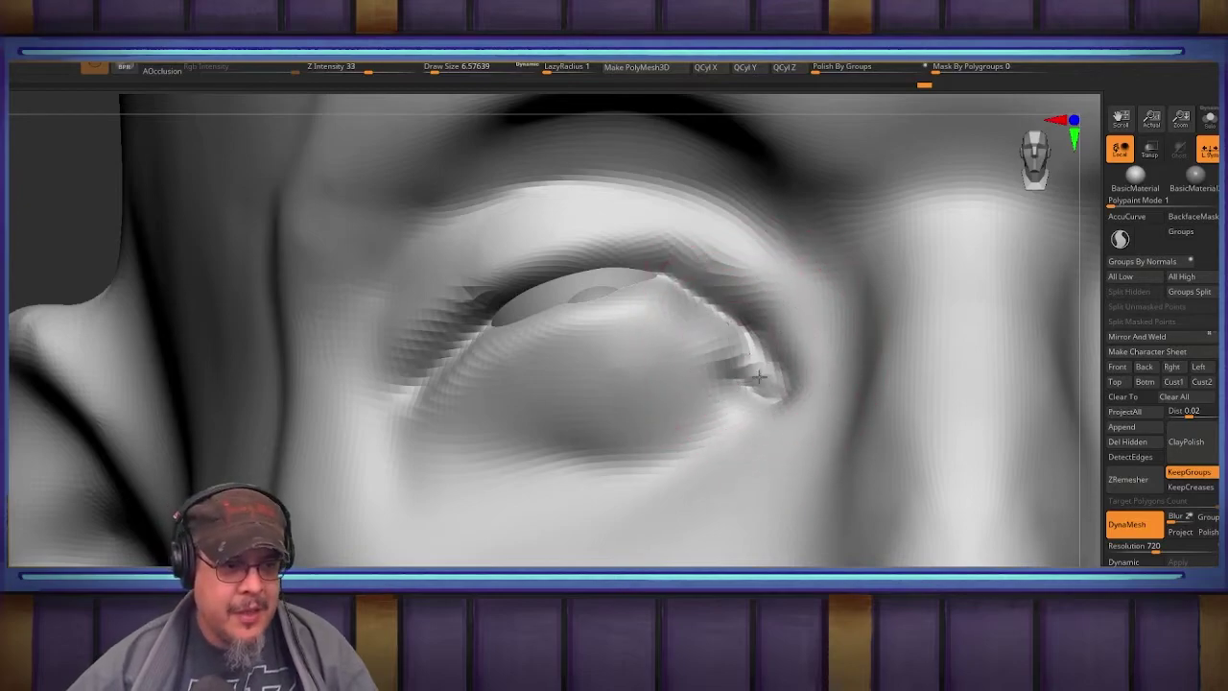
pyautogui.moveTo(775, 398)
pyautogui.mouseDown()
pyautogui.moveTo(782, 405)
pyautogui.moveTo(737, 384)
pyautogui.mouseUp()
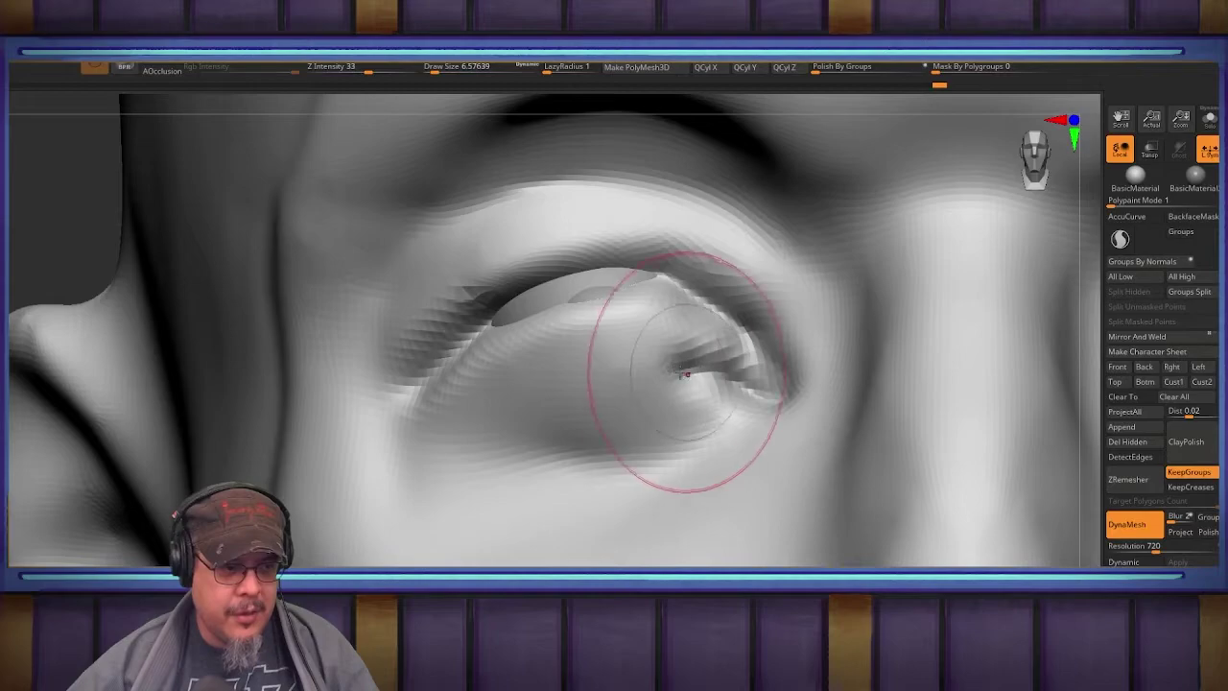
# Step: Carve away the clay between the lids to expose the eyeball and form the lower lid edge
pyautogui.moveTo(660, 380)
pyautogui.mouseDown()
pyautogui.moveTo(551, 388)
pyautogui.moveTo(438, 349)
pyautogui.moveTo(662, 408)
pyautogui.mouseUp()
pyautogui.moveTo(661, 407)
pyautogui.mouseDown()
pyautogui.moveTo(518, 386)
pyautogui.moveTo(483, 357)
pyautogui.moveTo(652, 312)
pyautogui.moveTo(717, 336)
pyautogui.moveTo(672, 290)
pyautogui.moveTo(733, 361)
pyautogui.mouseUp()
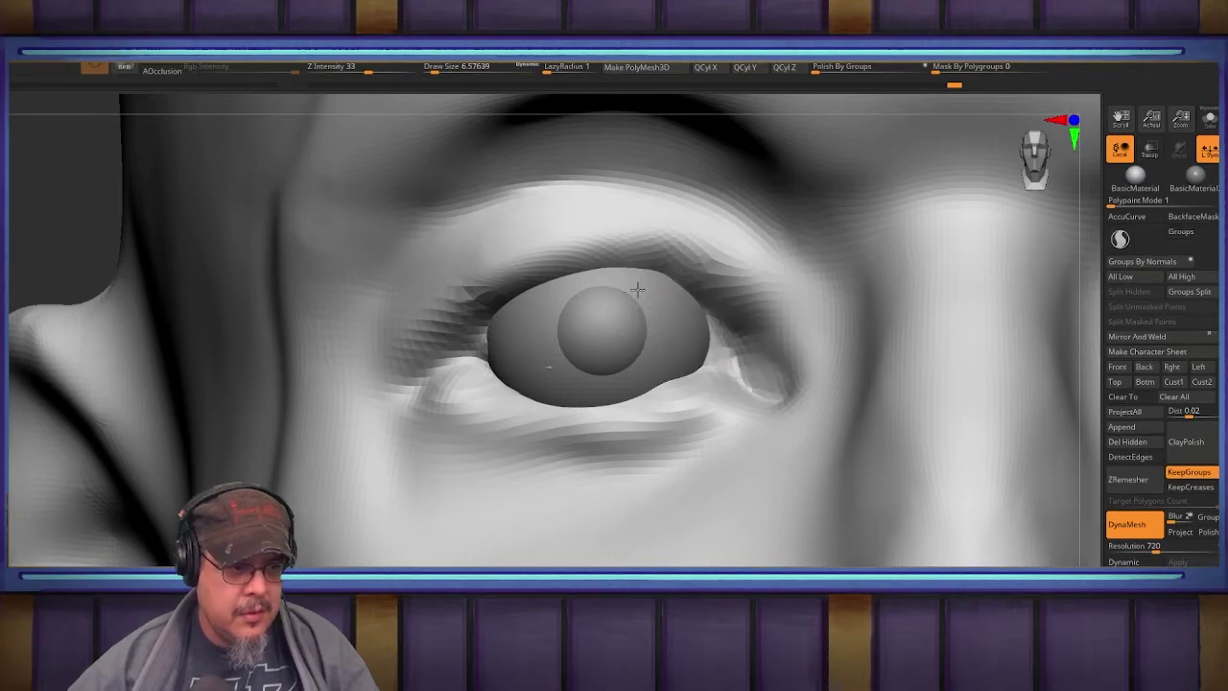
pyautogui.moveTo(627, 302)
pyautogui.keyDown('shift'); pyautogui.mouseDown()
pyautogui.moveTo(692, 332)
pyautogui.moveTo(480, 349)
pyautogui.mouseUp(); pyautogui.keyUp('shift')
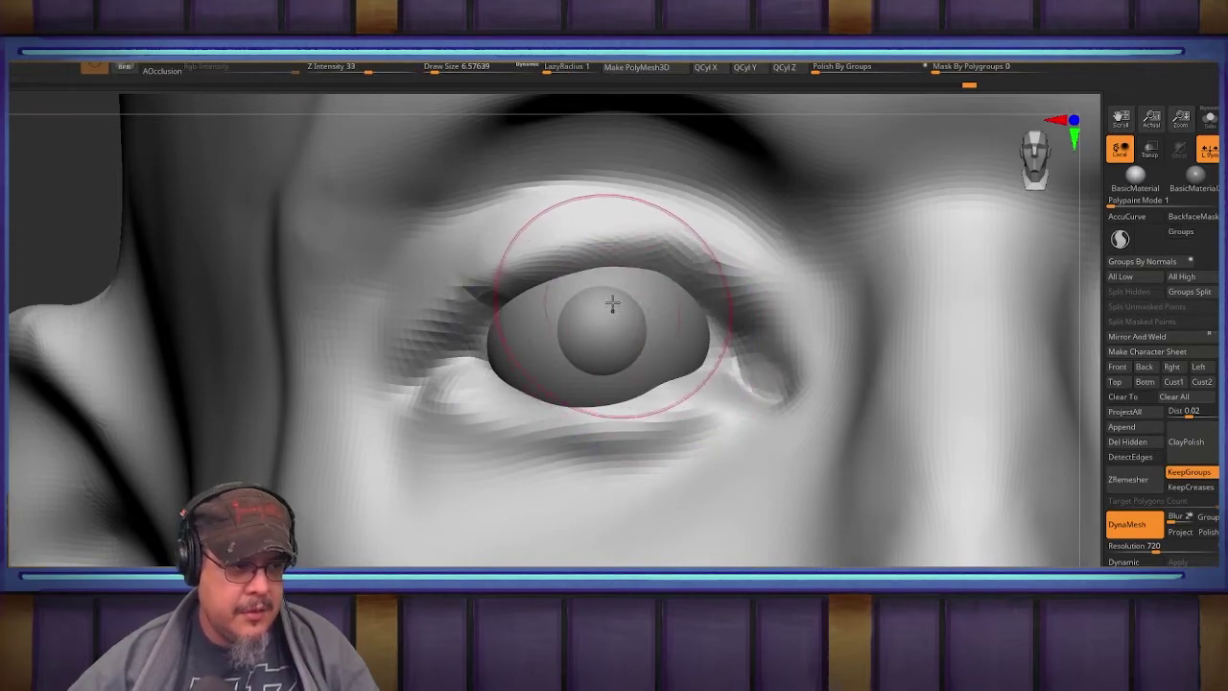
# Step: Set the body's DynaMesh resolution to 1024 and remesh it
pyautogui.moveTo(614, 303); pyautogui.dragTo(667, 325, button='right')
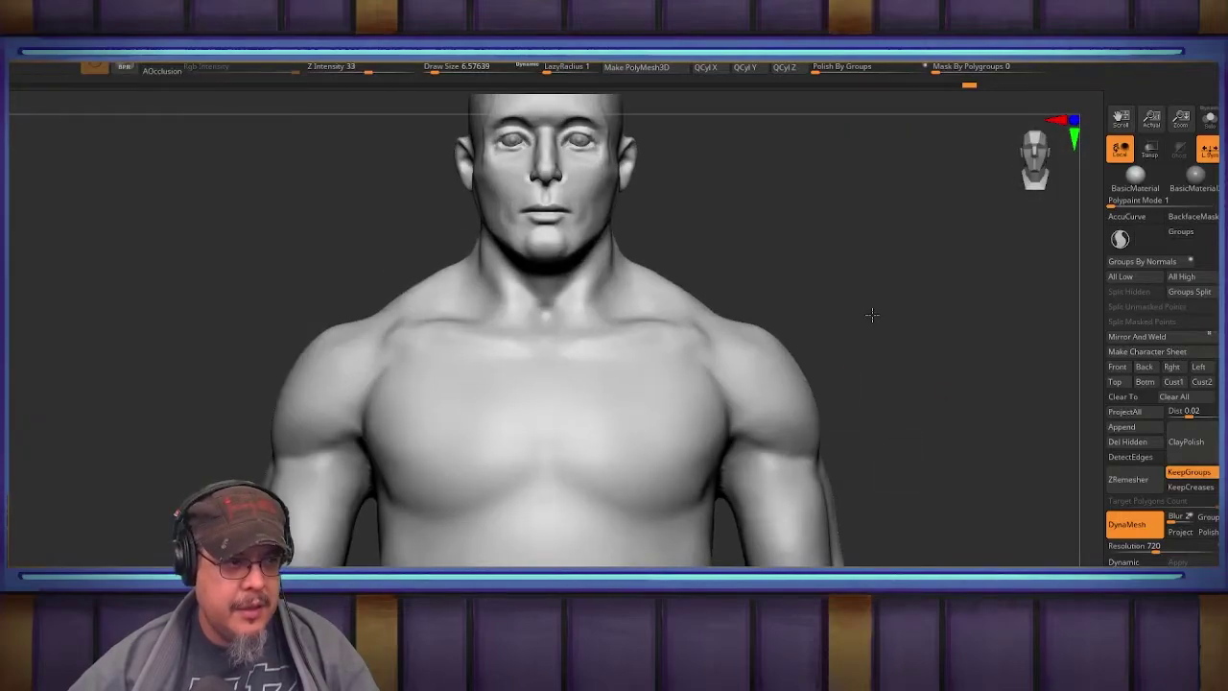
pyautogui.moveTo(871, 315)
pyautogui.mouseDown(button='right')
pyautogui.moveTo(828, 367)
pyautogui.moveTo(896, 403)
pyautogui.moveTo(848, 309)
pyautogui.mouseUp(button='right')
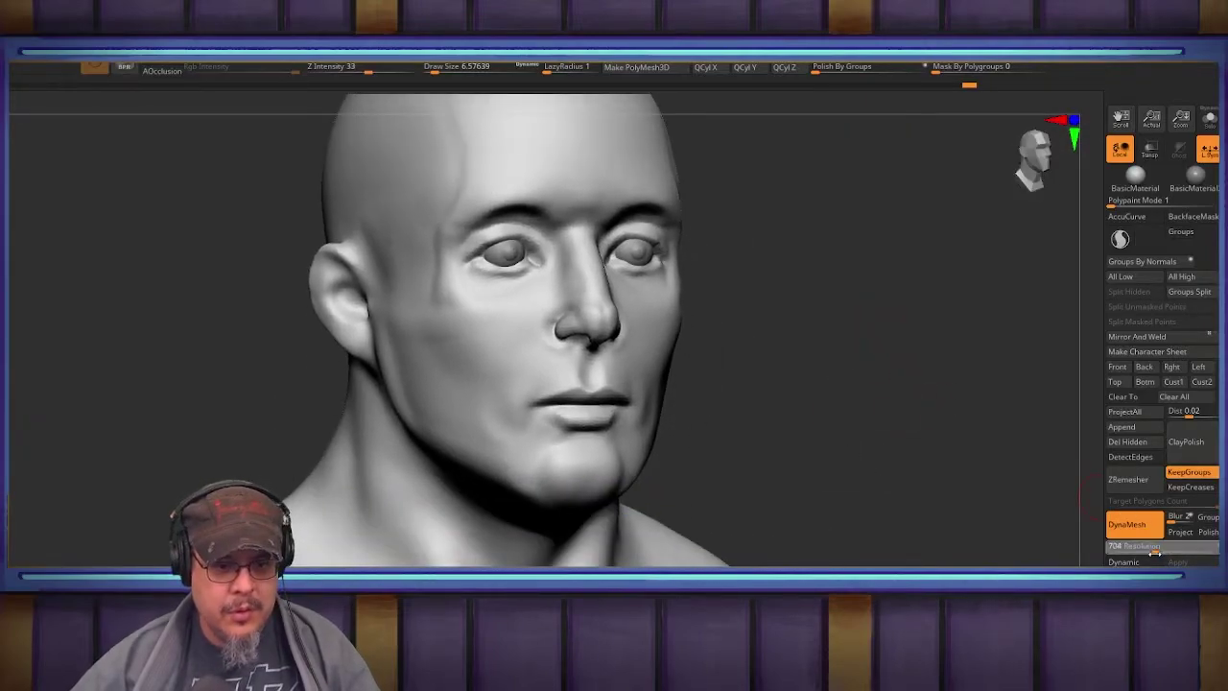
pyautogui.click(1155, 551)
pyautogui.write('102')
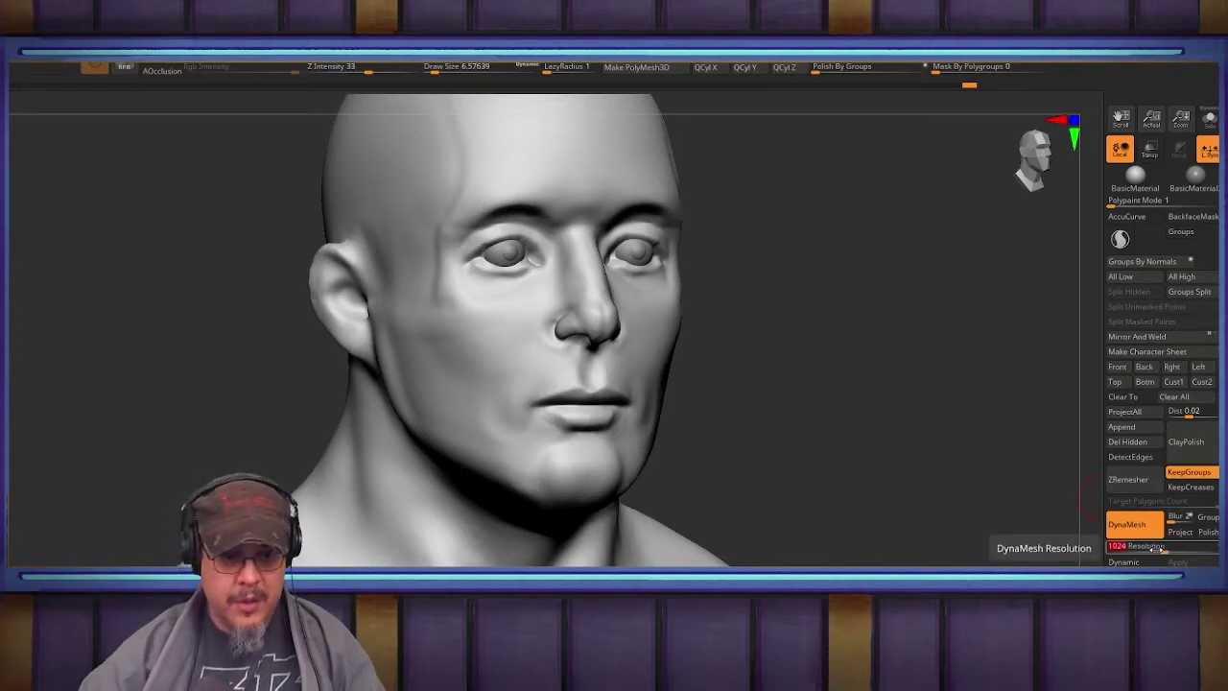
pyautogui.keyDown('ctrl'); pyautogui.moveTo(788, 394); pyautogui.dragTo(831, 456); pyautogui.keyUp('ctrl')
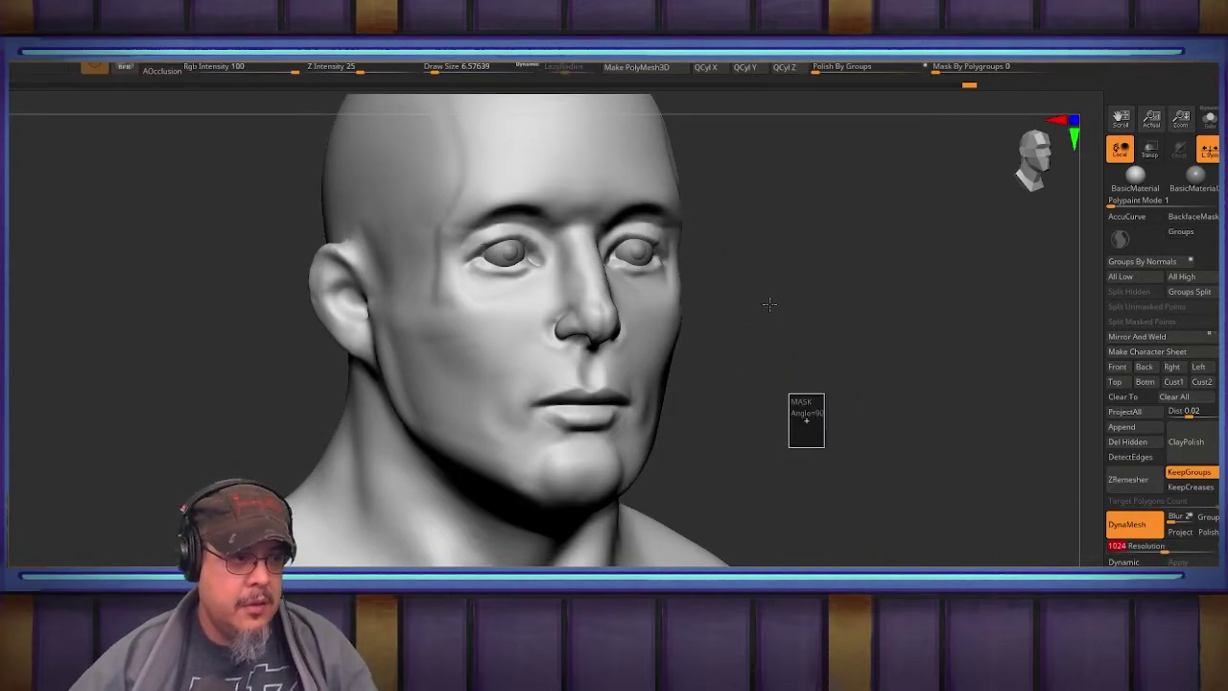
# Step: Deepen the upper lid line and carve the crease beneath the lower lid with Dam Standard at a draw size of about 6.6
pyautogui.keyDown('alt'); pyautogui.moveTo(500, 225); pyautogui.dragTo(726, 386, button='right'); pyautogui.keyUp('alt')
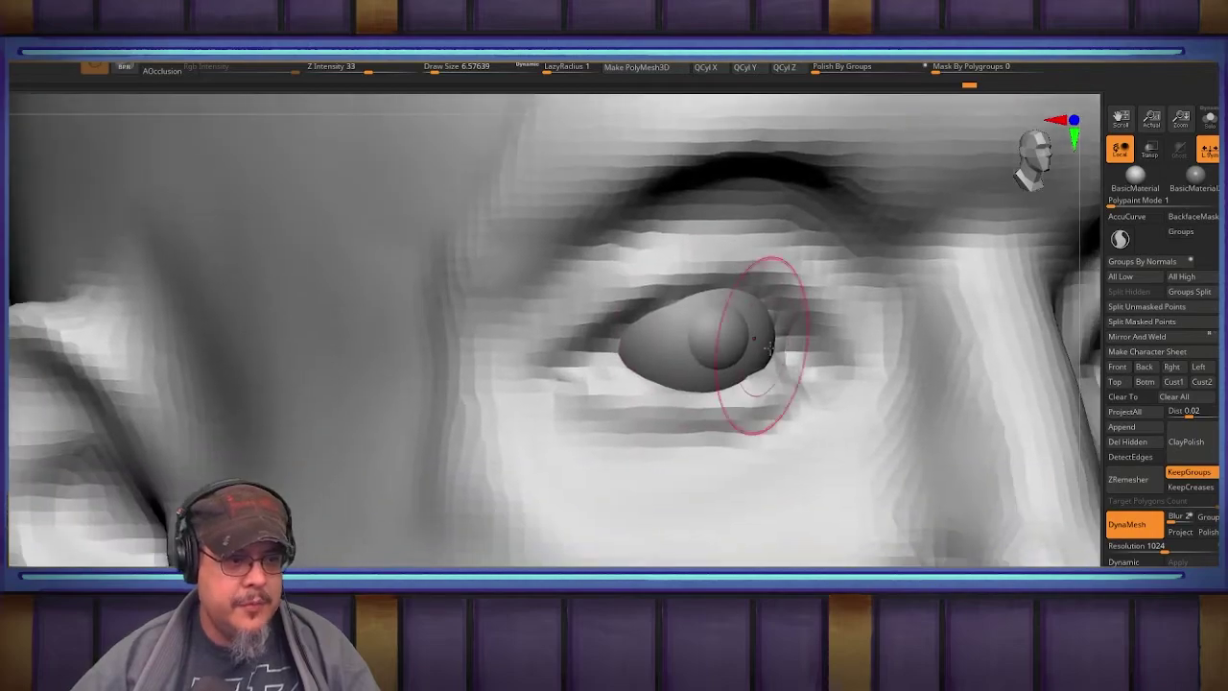
pyautogui.moveTo(684, 295); pyautogui.dragTo(589, 351)
pyautogui.moveTo(846, 346)
pyautogui.mouseDown()
pyautogui.moveTo(825, 312)
pyautogui.moveTo(737, 258)
pyautogui.moveTo(640, 296)
pyautogui.moveTo(564, 359)
pyautogui.moveTo(571, 367)
pyautogui.mouseUp()
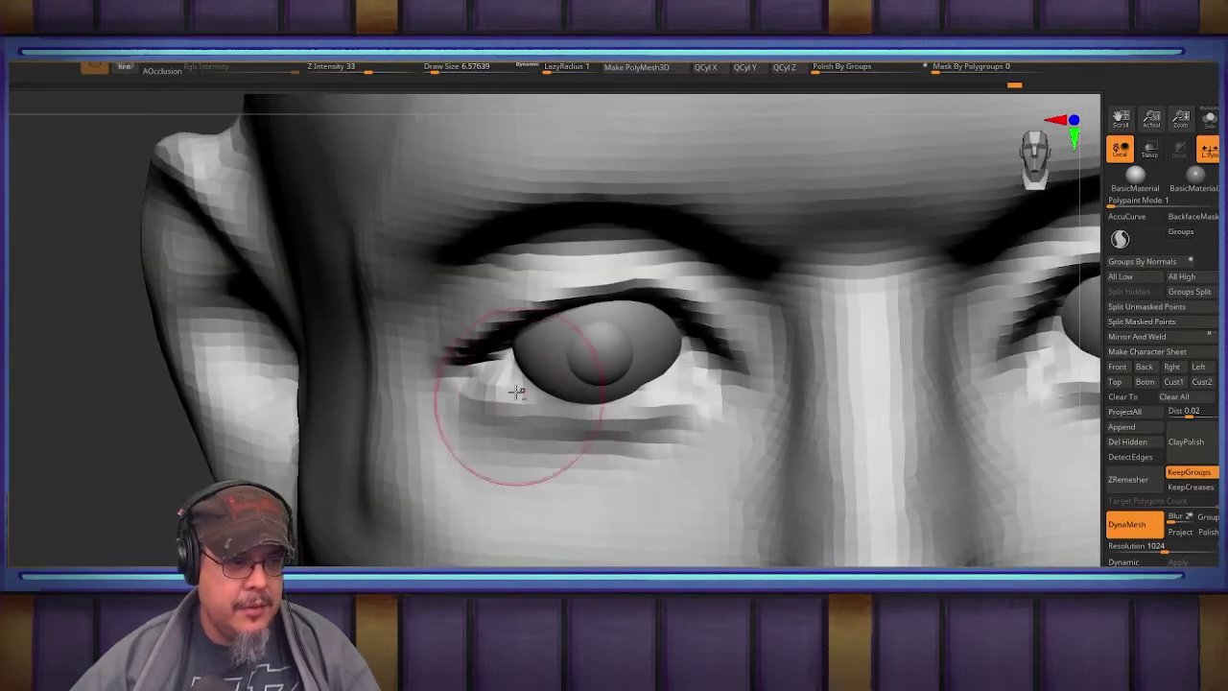
pyautogui.moveTo(694, 371)
pyautogui.mouseDown()
pyautogui.moveTo(517, 399)
pyautogui.moveTo(487, 389)
pyautogui.moveTo(626, 427)
pyautogui.mouseUp()
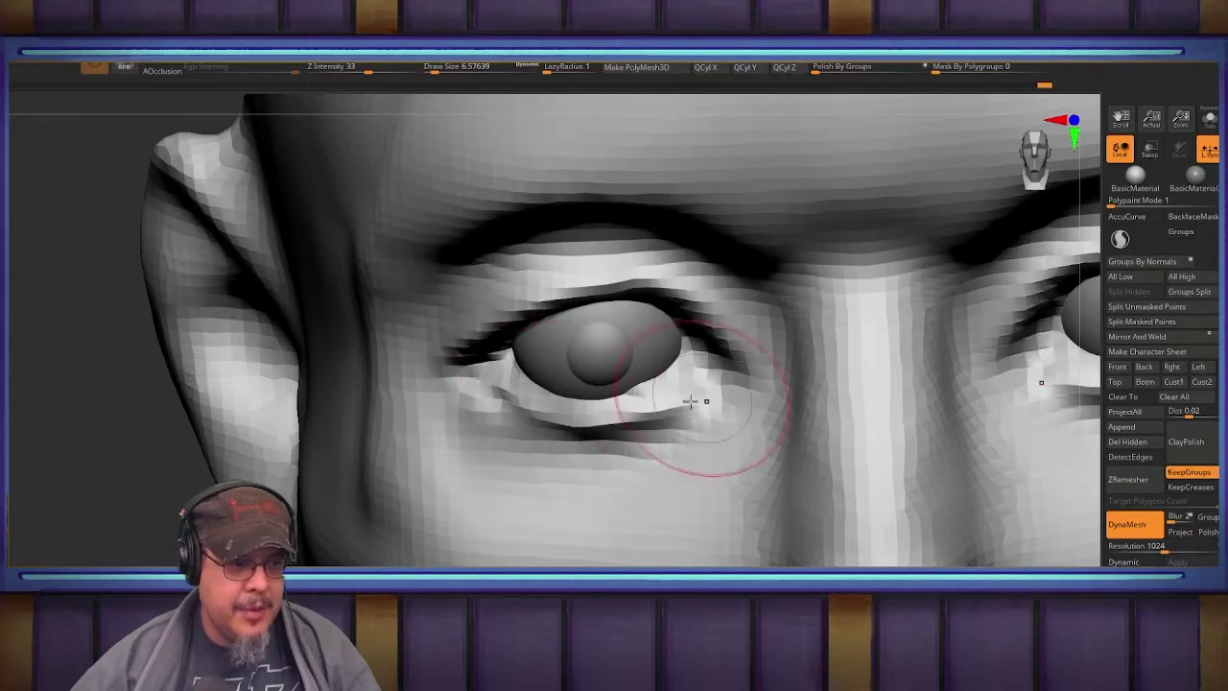
pyautogui.moveTo(691, 401)
pyautogui.mouseDown()
pyautogui.moveTo(707, 389)
pyautogui.moveTo(699, 407)
pyautogui.mouseUp()
# Step: Adjust the lower eyelid rim around the eyeball with the Move brush, working from above and from the side
pyautogui.moveTo(641, 397)
pyautogui.mouseDown(button='right')
pyautogui.moveTo(643, 479)
pyautogui.moveTo(655, 461)
pyautogui.moveTo(636, 416)
pyautogui.mouseUp(button='right')
pyautogui.press('b')
pyautogui.press('m')
pyautogui.press('v')
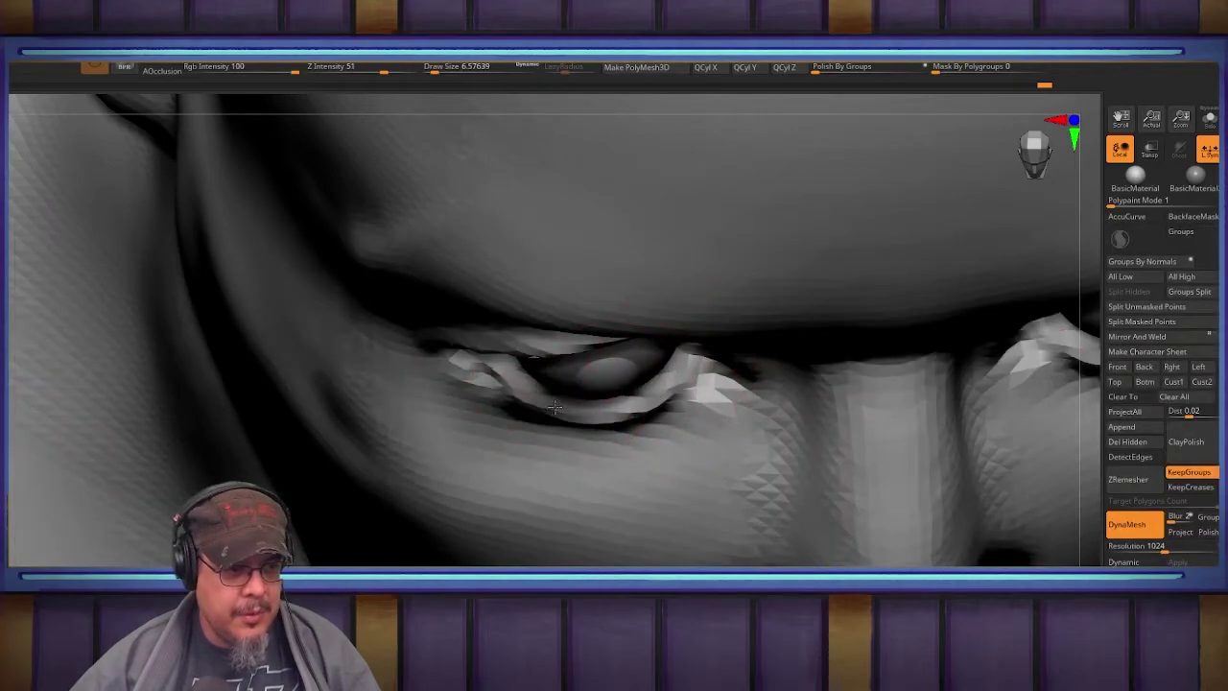
pyautogui.moveTo(611, 405)
pyautogui.mouseDown(button='right')
pyautogui.moveTo(616, 213)
pyautogui.moveTo(608, 361)
pyautogui.moveTo(767, 383)
pyautogui.mouseUp(button='right')
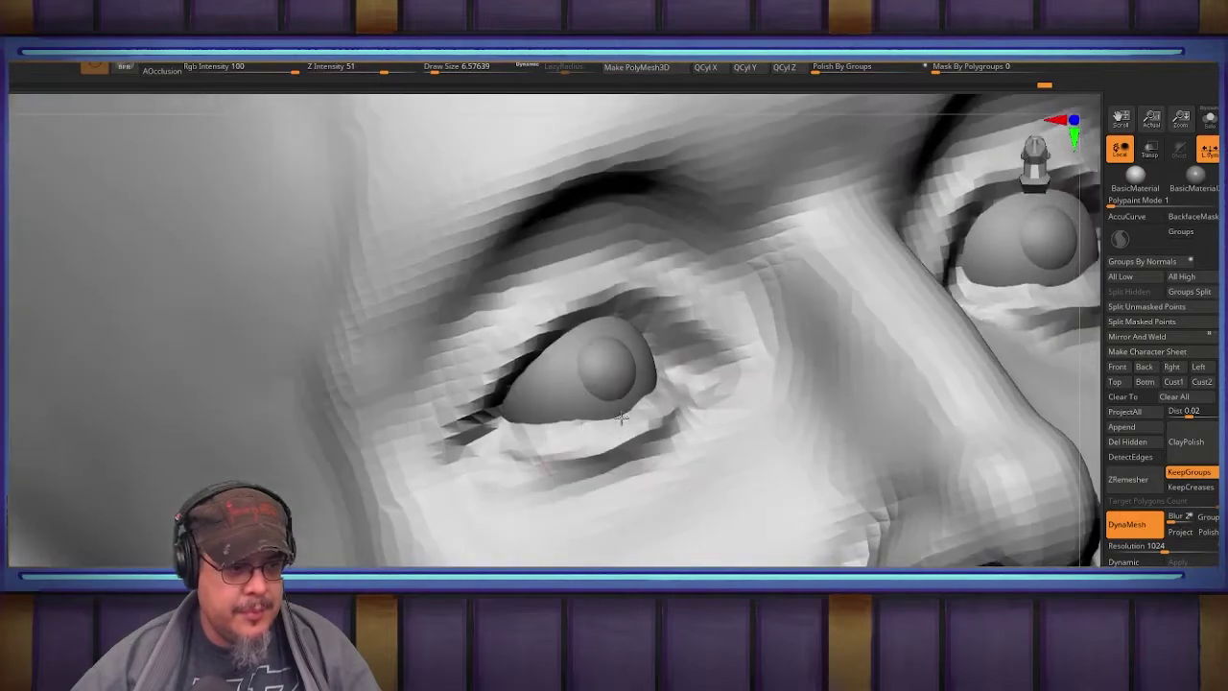
# Step: Isolate the body mesh with Solo to reach the surface inside the eye opening
pyautogui.press('b')
pyautogui.press('d')
pyautogui.press('s')
pyautogui.click(1209, 119)
pyautogui.moveTo(647, 356); pyautogui.dragTo(625, 378, button='right')
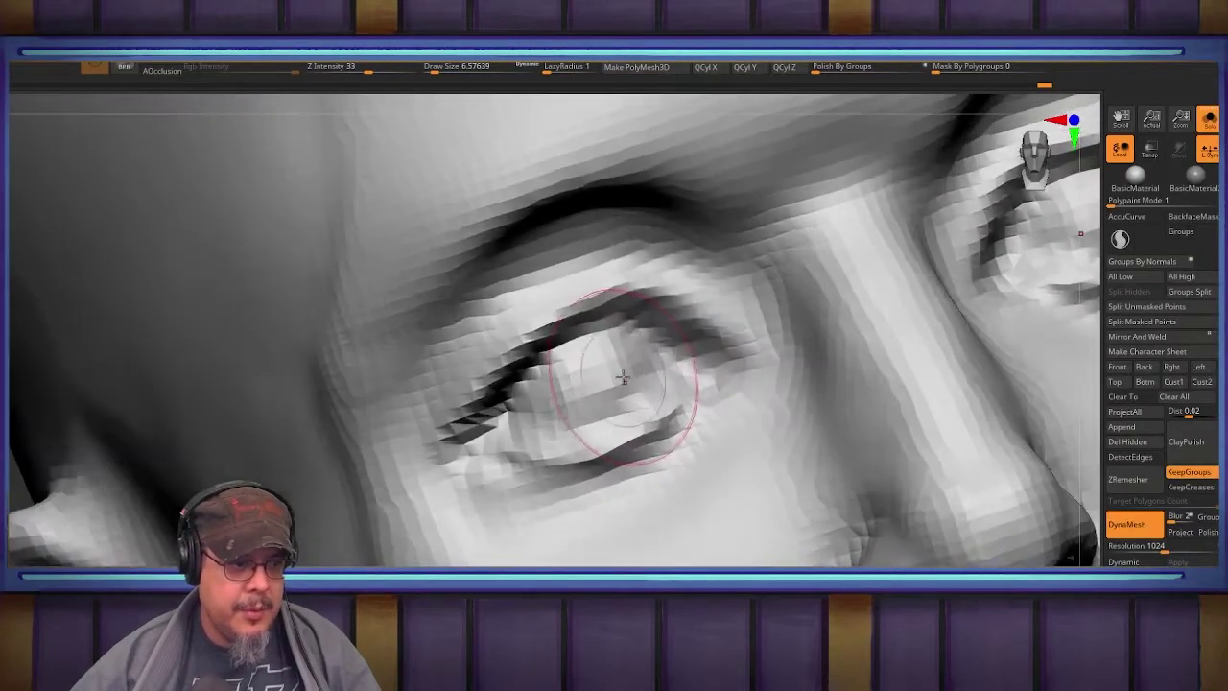
# Step: Hollow out the surface between the eyelids with ClayBuildup at a draw size of about 3.7
pyautogui.press('b')
pyautogui.press('c')
pyautogui.press('b')
pyautogui.press('s')
pyautogui.moveTo(648, 374); pyautogui.dragTo(625, 375)
pyautogui.press('s')
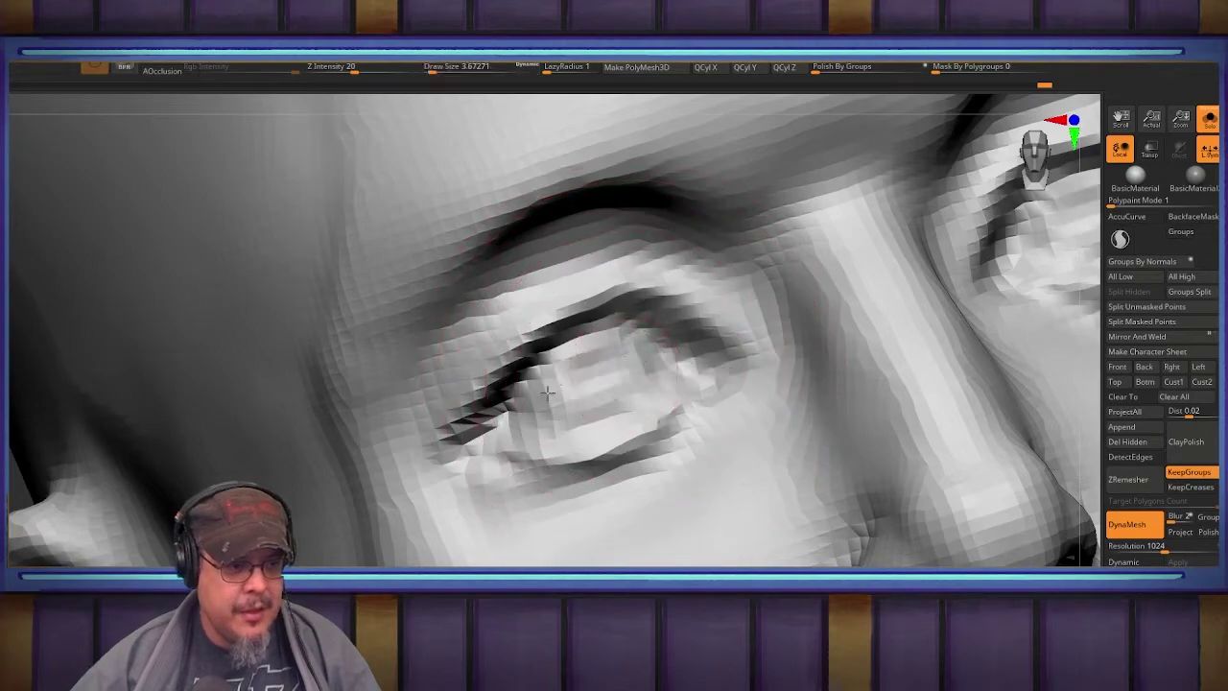
pyautogui.moveTo(547, 392)
pyautogui.mouseDown()
pyautogui.moveTo(633, 336)
pyautogui.moveTo(566, 370)
pyautogui.moveTo(646, 381)
pyautogui.moveTo(588, 394)
pyautogui.moveTo(581, 365)
pyautogui.moveTo(598, 329)
pyautogui.mouseUp()
pyautogui.moveTo(662, 363)
pyautogui.mouseDown()
pyautogui.moveTo(566, 397)
pyautogui.moveTo(641, 369)
pyautogui.moveTo(614, 357)
pyautogui.moveTo(563, 385)
pyautogui.mouseUp()
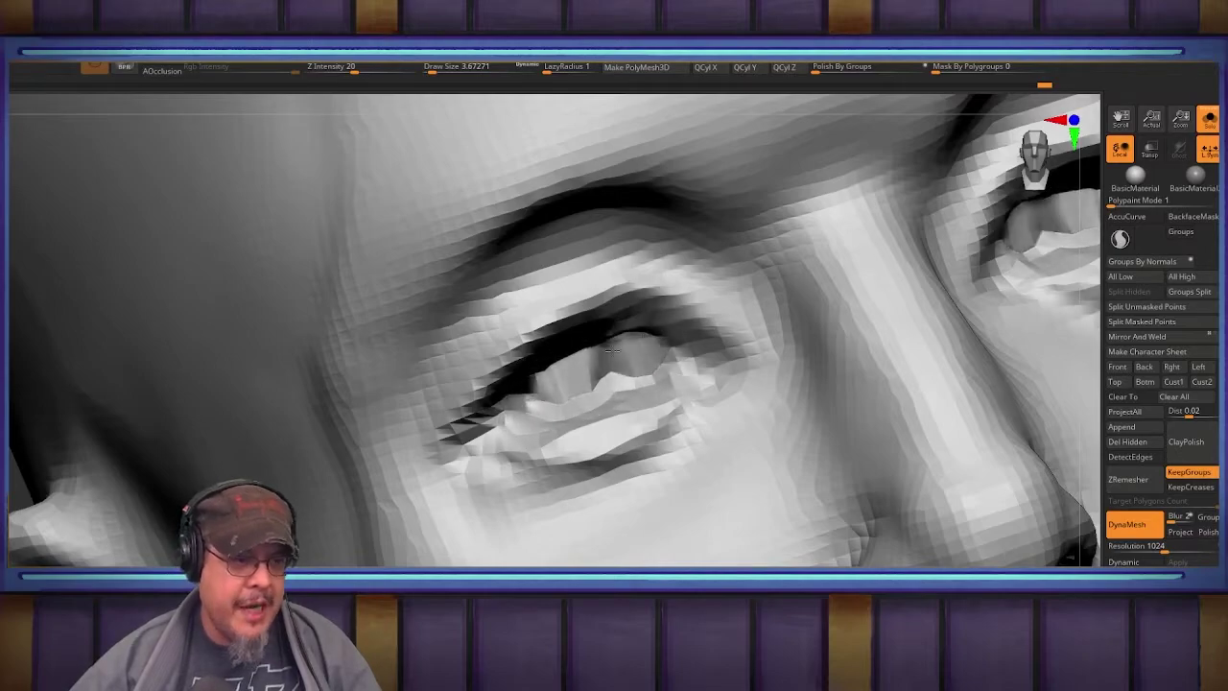
# Step: Finish hollowing the surface inside the eye opening with ClayBuildup and turn off Solo to bring back the eyeballs
pyautogui.moveTo(612, 351)
pyautogui.mouseDown()
pyautogui.moveTo(560, 386)
pyautogui.moveTo(614, 379)
pyautogui.moveTo(562, 405)
pyautogui.mouseUp()
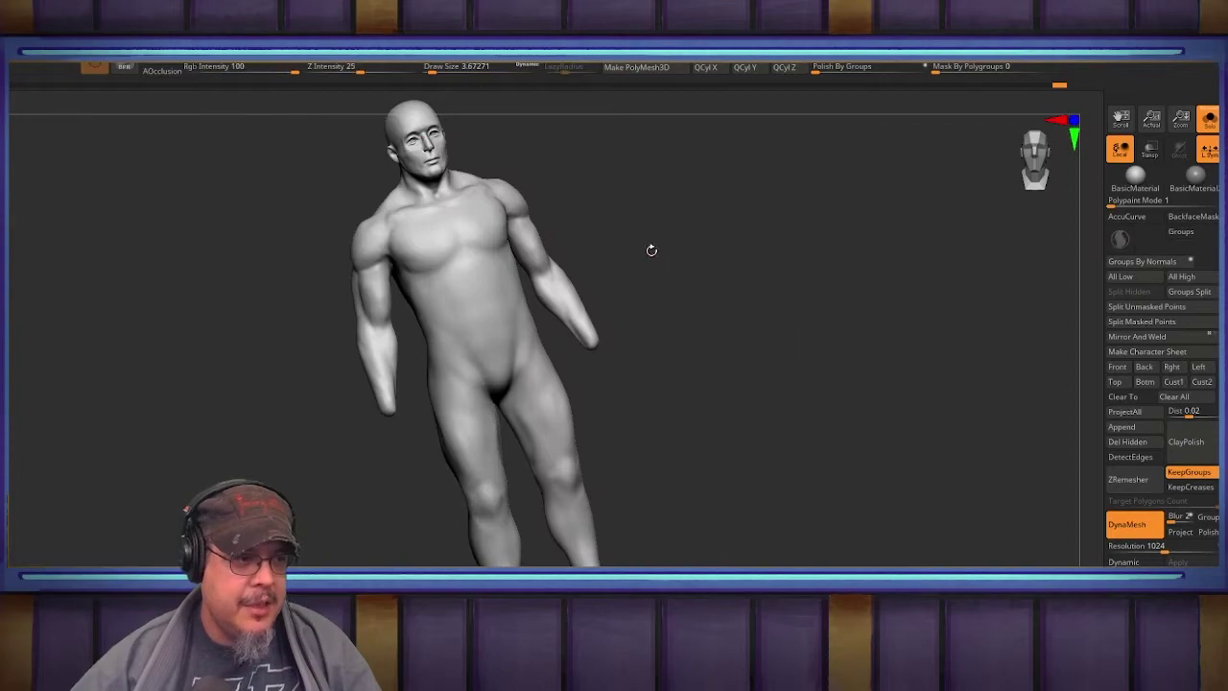
pyautogui.keyDown('alt'); pyautogui.moveTo(653, 245); pyautogui.dragTo(825, 556, button='right'); pyautogui.keyUp('alt')
pyautogui.keyDown('ctrl'); pyautogui.moveTo(499, 384); pyautogui.dragTo(356, 485, button='right'); pyautogui.keyUp('ctrl')
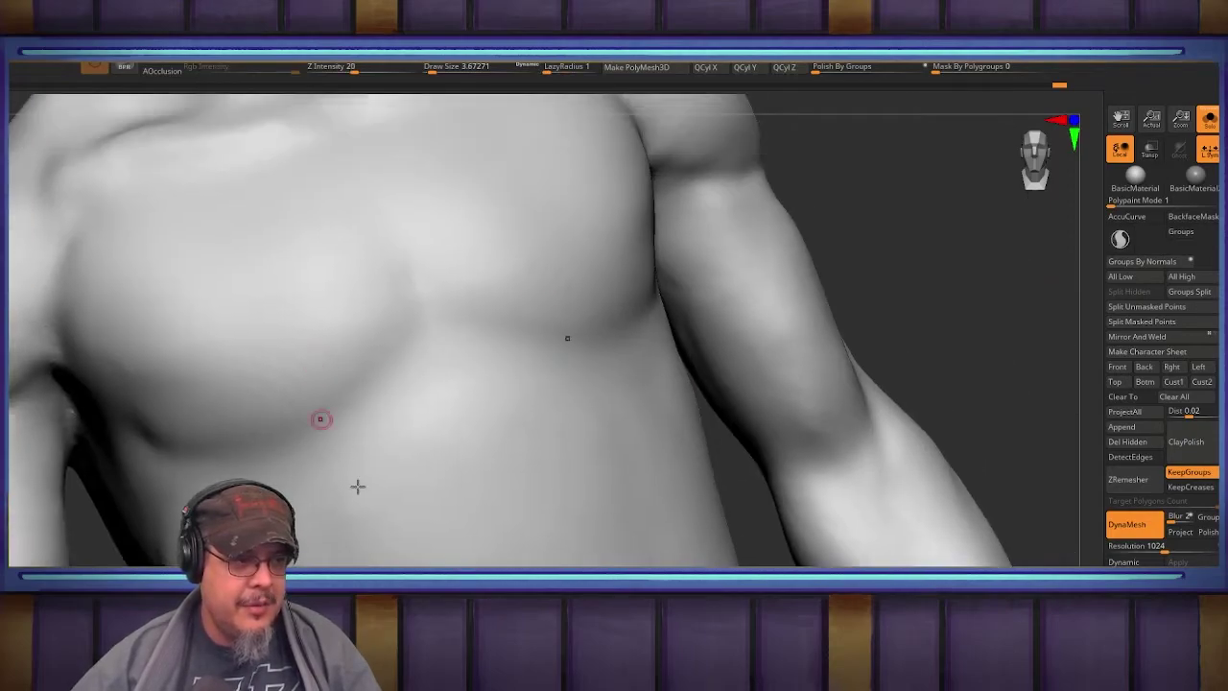
pyautogui.keyDown('alt'); pyautogui.moveTo(312, 254); pyautogui.dragTo(402, 381, button='right'); pyautogui.keyUp('alt')
pyautogui.keyDown('alt'); pyautogui.moveTo(331, 172); pyautogui.dragTo(389, 361, button='right'); pyautogui.keyUp('alt')
pyautogui.keyDown('alt'); pyautogui.moveTo(461, 226); pyautogui.dragTo(496, 454, button='right'); pyautogui.keyUp('alt')
pyautogui.moveTo(345, 455); pyautogui.dragTo(524, 466, button='right')
pyautogui.moveTo(443, 411)
pyautogui.keyDown('shift'); pyautogui.mouseDown()
pyautogui.moveTo(418, 422)
pyautogui.moveTo(443, 412)
pyautogui.moveTo(428, 416)
pyautogui.mouseUp(); pyautogui.keyUp('shift')
pyautogui.click(1215, 126)
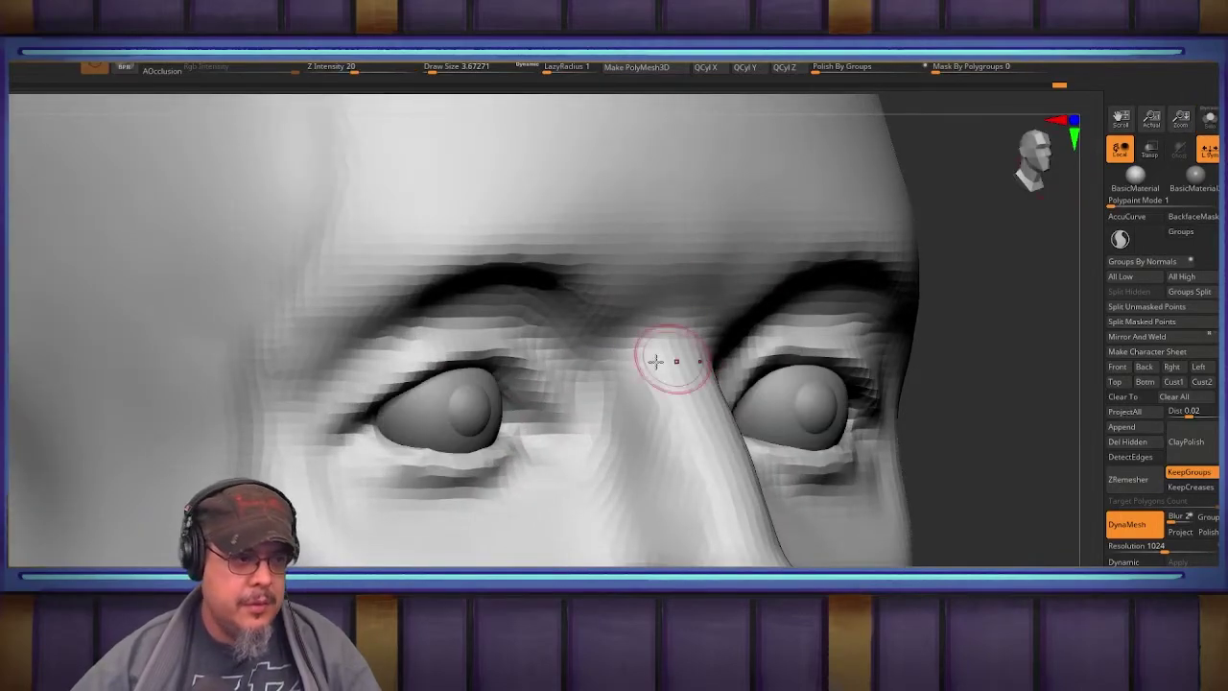
# Step: Reshape the eyelids near the inner corner of the eye with the Move brush at a draw size of about 6.6
pyautogui.moveTo(677, 362); pyautogui.dragTo(564, 407, button='right')
pyautogui.keyDown('alt'); pyautogui.moveTo(564, 407); pyautogui.dragTo(633, 362, button='right'); pyautogui.keyUp('alt')
pyautogui.moveTo(632, 363)
pyautogui.keyDown('ctrl'); pyautogui.mouseDown(button='right')
pyautogui.moveTo(639, 349)
pyautogui.moveTo(670, 387)
pyautogui.mouseUp(button='right'); pyautogui.keyUp('ctrl')
pyautogui.press('b')
pyautogui.press('m')
pyautogui.press('v')
pyautogui.press('s')
pyautogui.moveTo(671, 388); pyautogui.dragTo(672, 388)
pyautogui.moveTo(662, 394); pyautogui.dragTo(666, 425)
pyautogui.moveTo(631, 355); pyautogui.dragTo(618, 339)
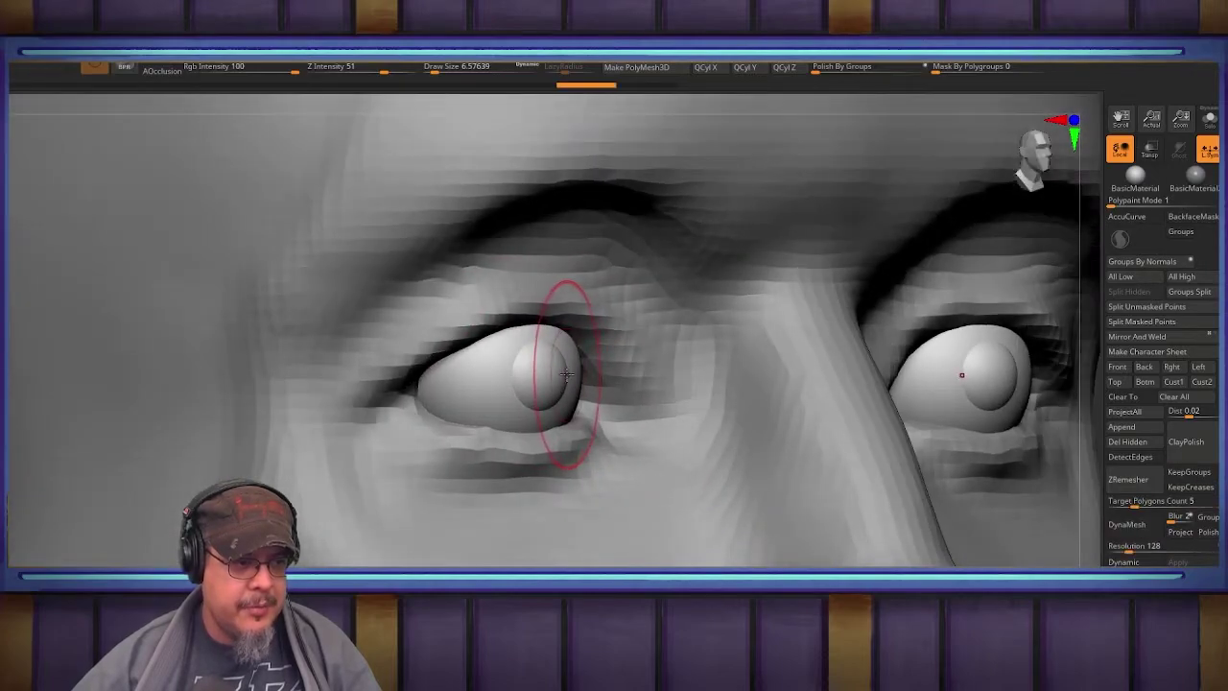
# Step: Raise both eyeballs slightly within their sockets using the transform gizmo in front view
pyautogui.keyDown('shift'); pyautogui.moveTo(560, 370); pyautogui.dragTo(547, 365, button='right'); pyautogui.keyUp('shift')
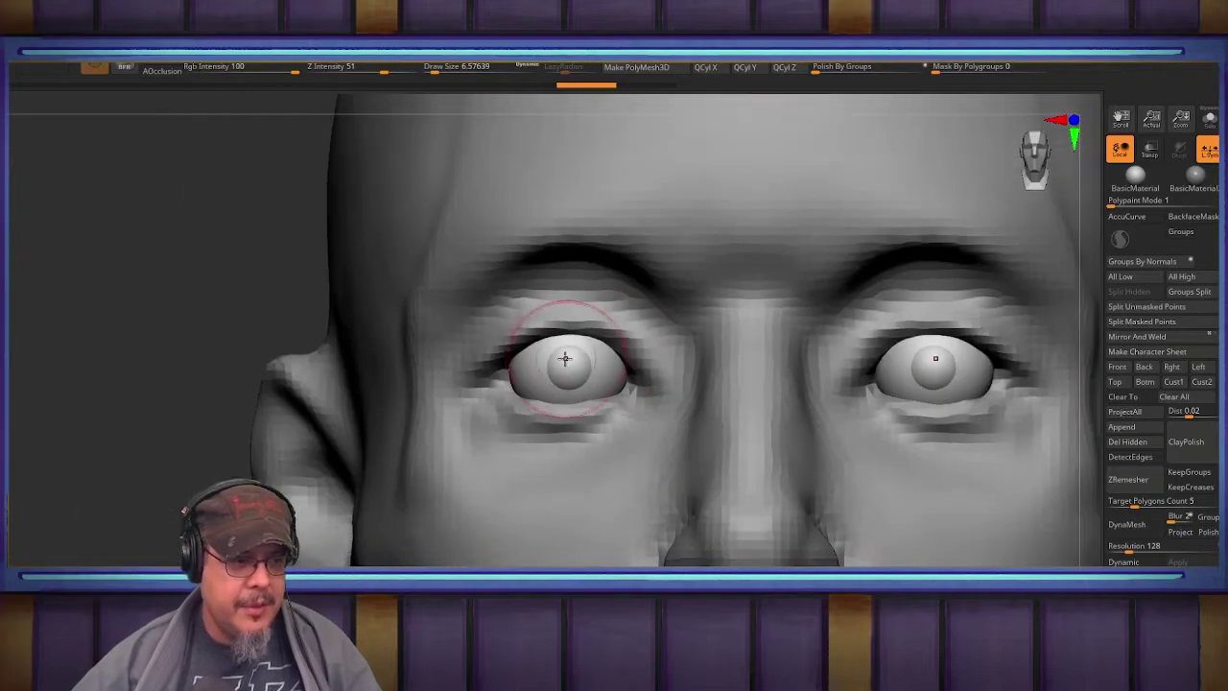
pyautogui.press('w')
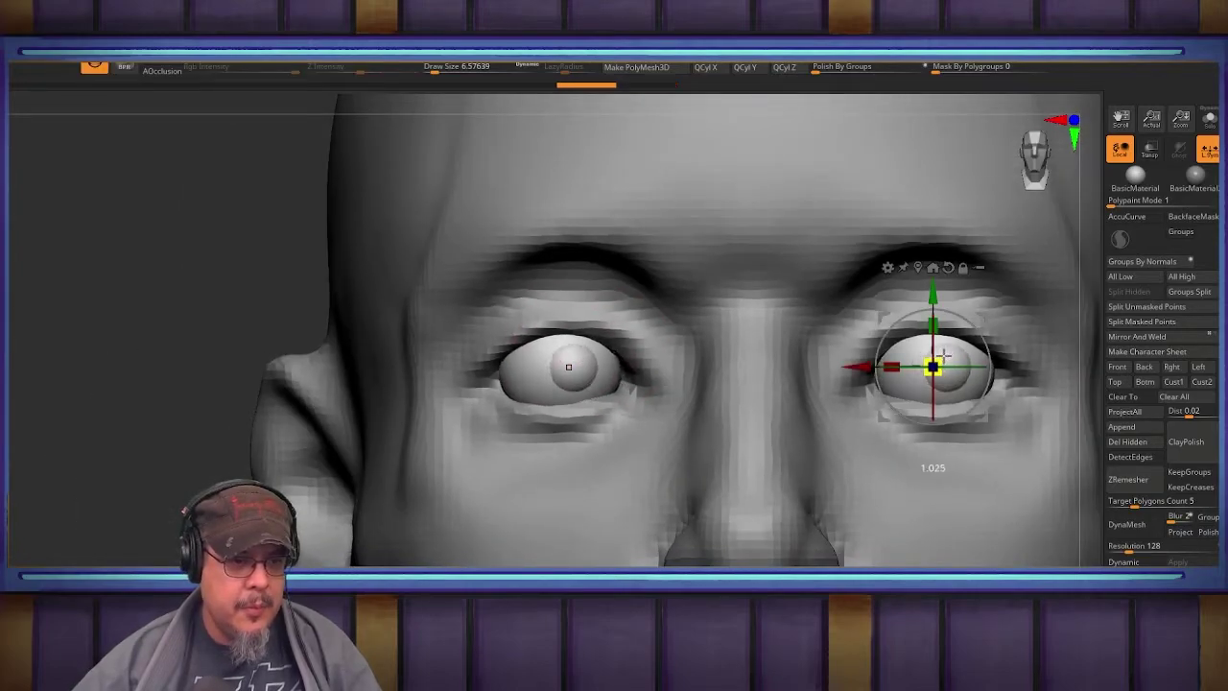
pyautogui.moveTo(949, 339)
pyautogui.mouseDown()
pyautogui.moveTo(972, 309)
pyautogui.moveTo(892, 404)
pyautogui.moveTo(979, 191)
pyautogui.moveTo(945, 336)
pyautogui.moveTo(952, 359)
pyautogui.moveTo(964, 350)
pyautogui.mouseUp()
pyautogui.hotkey('ctrl', 'z')
pyautogui.moveTo(932, 287); pyautogui.dragTo(932, 277)
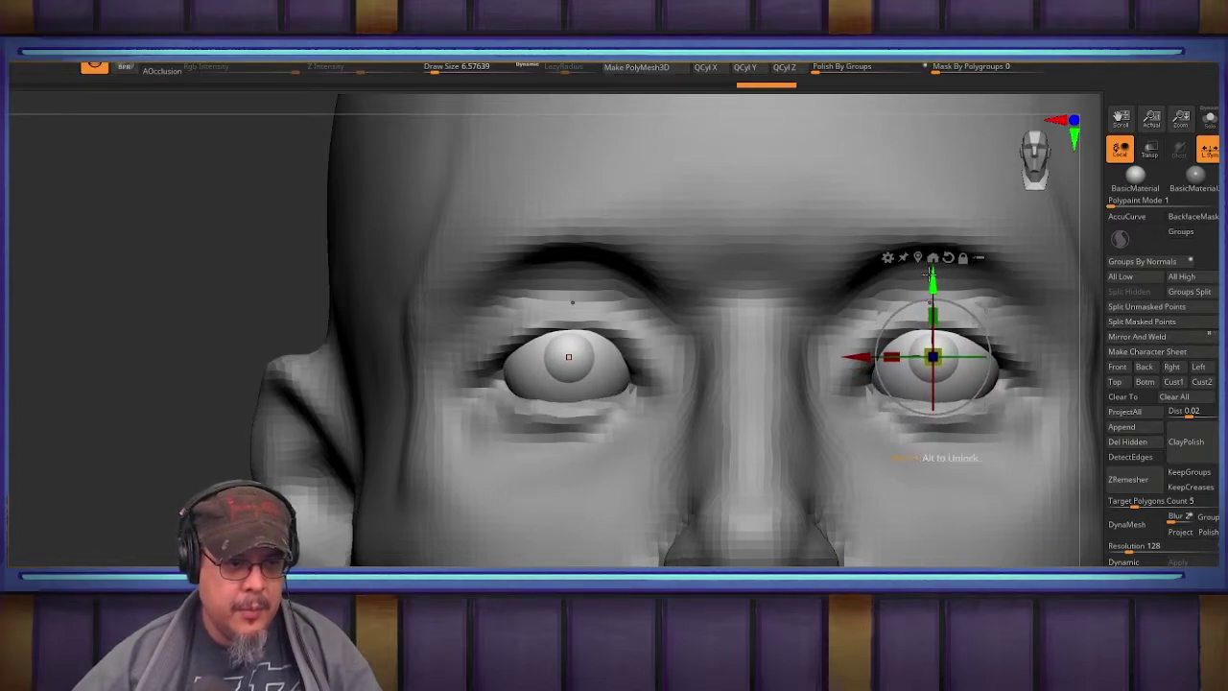
pyautogui.press('q')
# Step: Carve the crease above the upper eyelid on the body mesh with Dam Standard at a draw size of about 6.6
pyautogui.moveTo(499, 331)
pyautogui.mouseDown(button='right')
pyautogui.moveTo(767, 340)
pyautogui.moveTo(755, 331)
pyautogui.mouseUp(button='right')
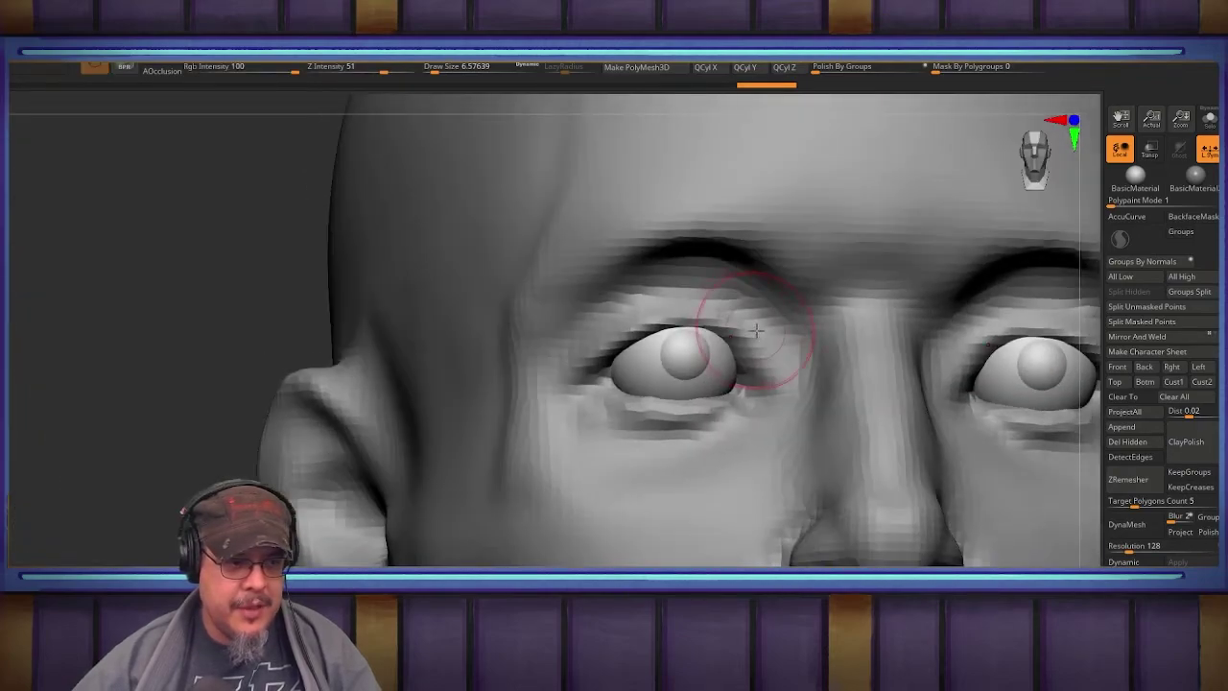
pyautogui.press('b')
pyautogui.press('d')
pyautogui.press('s')
pyautogui.keyDown('alt'); pyautogui.click(755, 331); pyautogui.keyUp('alt')
pyautogui.moveTo(748, 368)
pyautogui.mouseDown()
pyautogui.moveTo(677, 319)
pyautogui.moveTo(587, 355)
pyautogui.mouseUp()
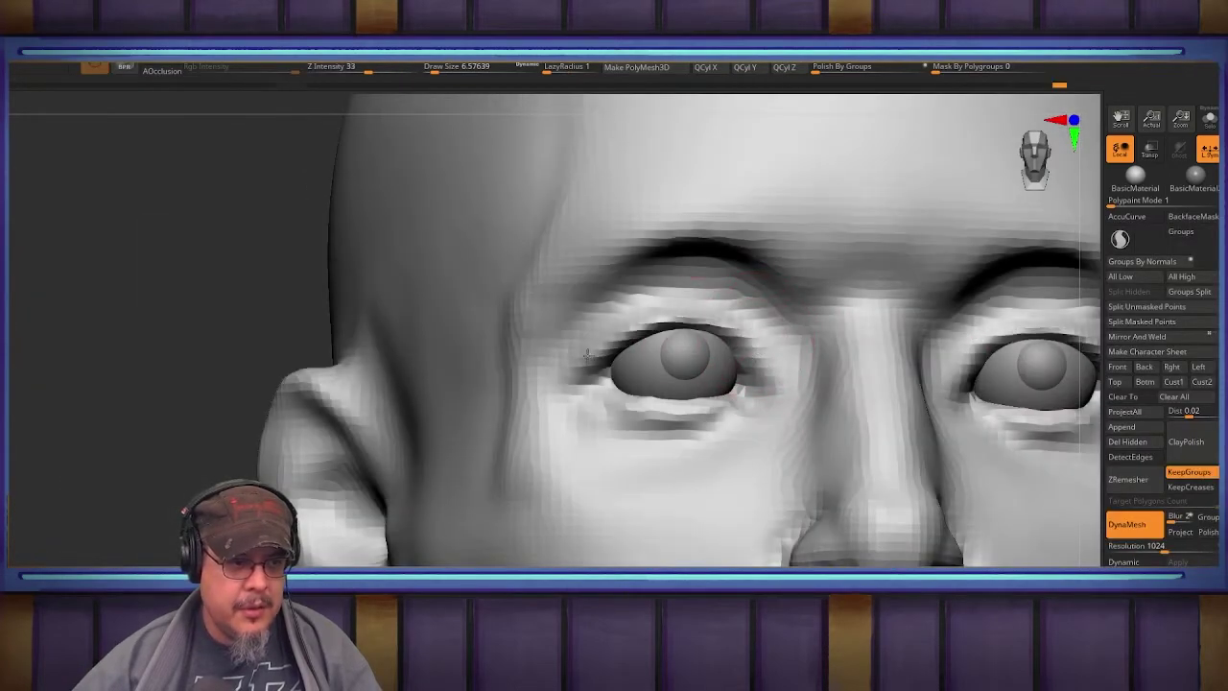
pyautogui.moveTo(710, 292); pyautogui.dragTo(610, 318)
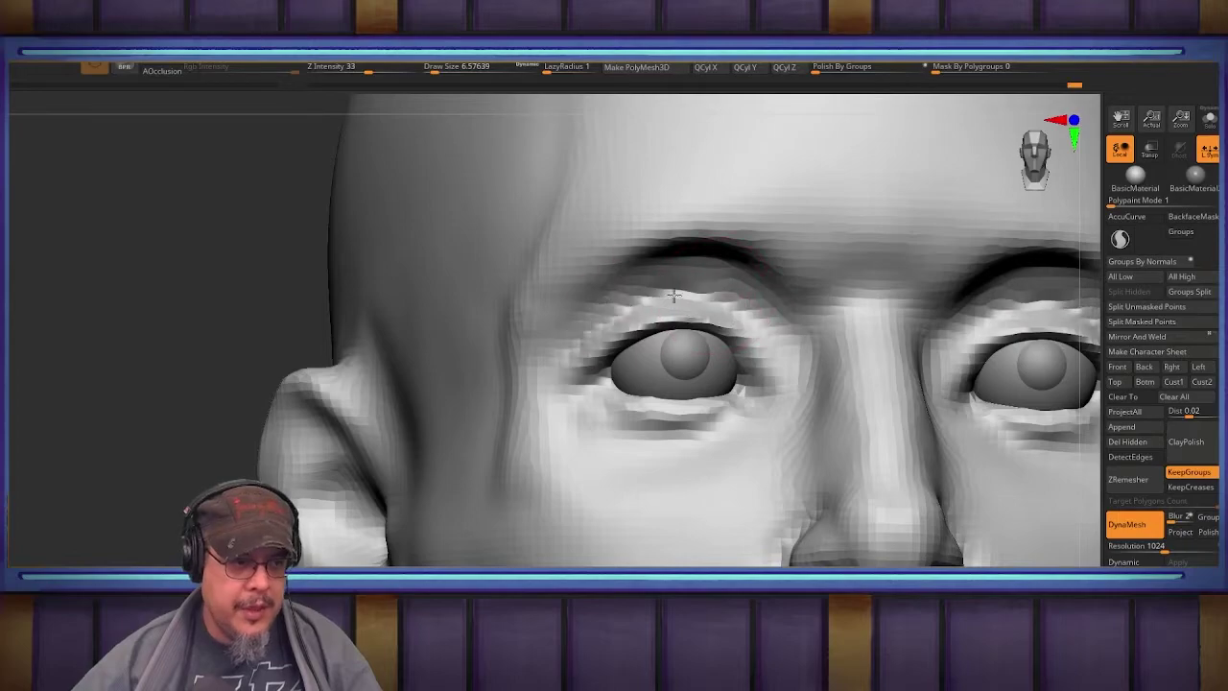
pyautogui.moveTo(731, 296)
pyautogui.mouseDown()
pyautogui.moveTo(775, 367)
pyautogui.moveTo(760, 324)
pyautogui.moveTo(627, 314)
pyautogui.moveTo(574, 355)
pyautogui.mouseUp()
# Step: Carve the crease under the lower eyelid and a diagonal tear-trough line from the inner eye corner toward the cheek
pyautogui.moveTo(753, 357)
pyautogui.keyDown('alt'); pyautogui.mouseDown(button='right')
pyautogui.moveTo(797, 297)
pyautogui.moveTo(779, 379)
pyautogui.mouseUp(button='right'); pyautogui.keyUp('alt')
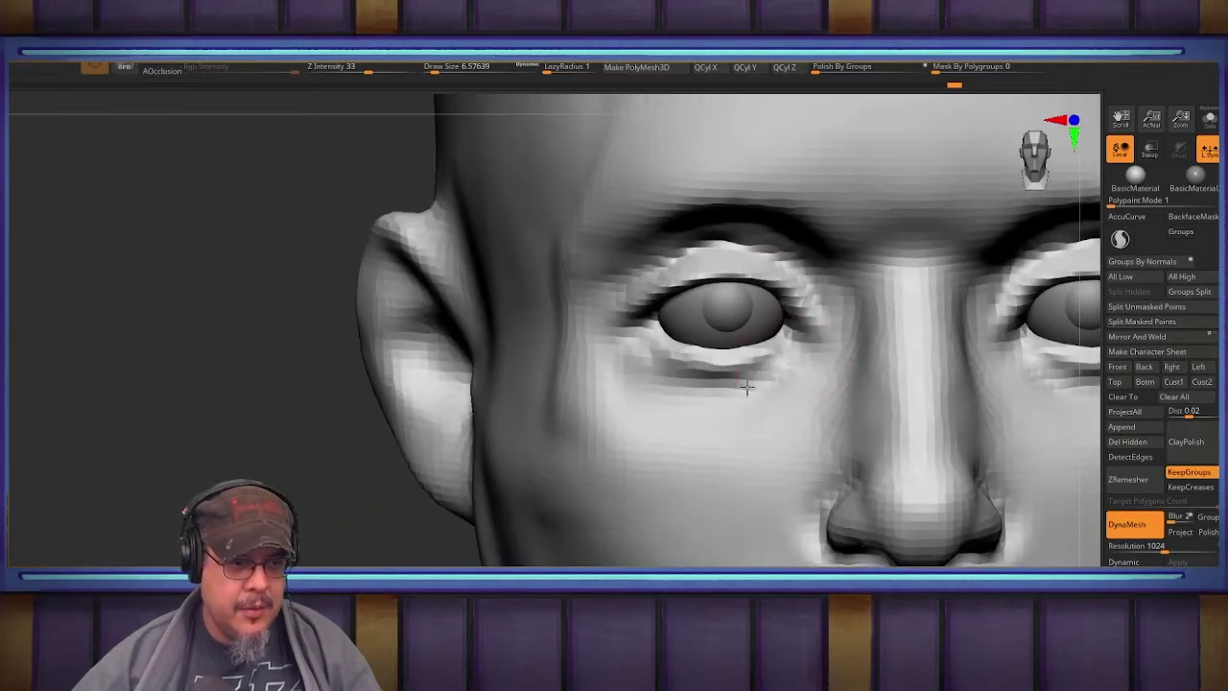
pyautogui.moveTo(747, 386); pyautogui.dragTo(718, 380)
pyautogui.moveTo(635, 355); pyautogui.dragTo(778, 378)
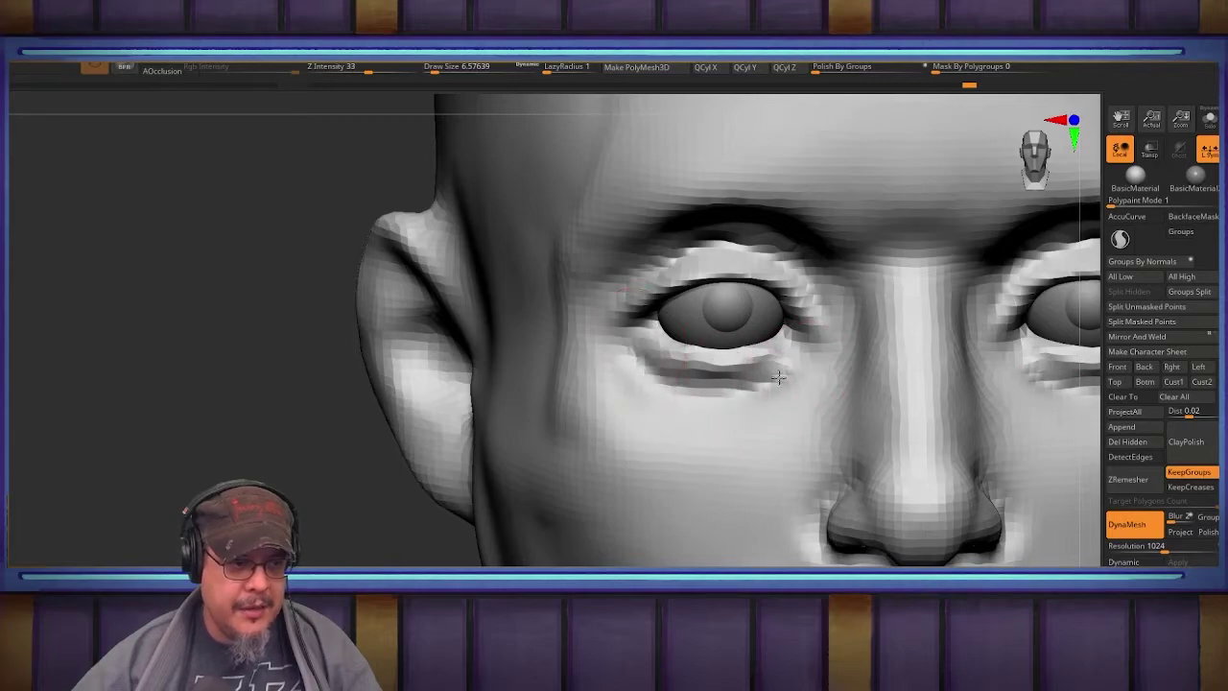
pyautogui.moveTo(775, 338); pyautogui.dragTo(856, 294, button='right')
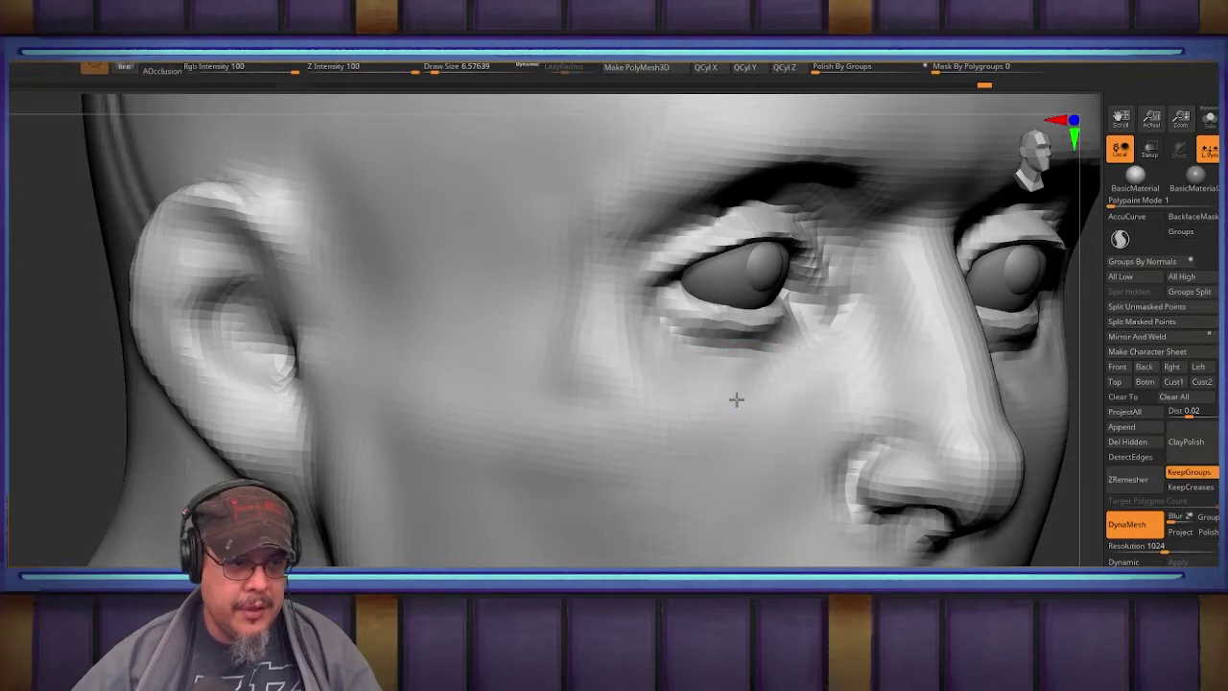
pyautogui.moveTo(698, 354)
pyautogui.mouseDown(button='right')
pyautogui.moveTo(614, 365)
pyautogui.moveTo(635, 375)
pyautogui.moveTo(662, 351)
pyautogui.mouseUp(button='right')
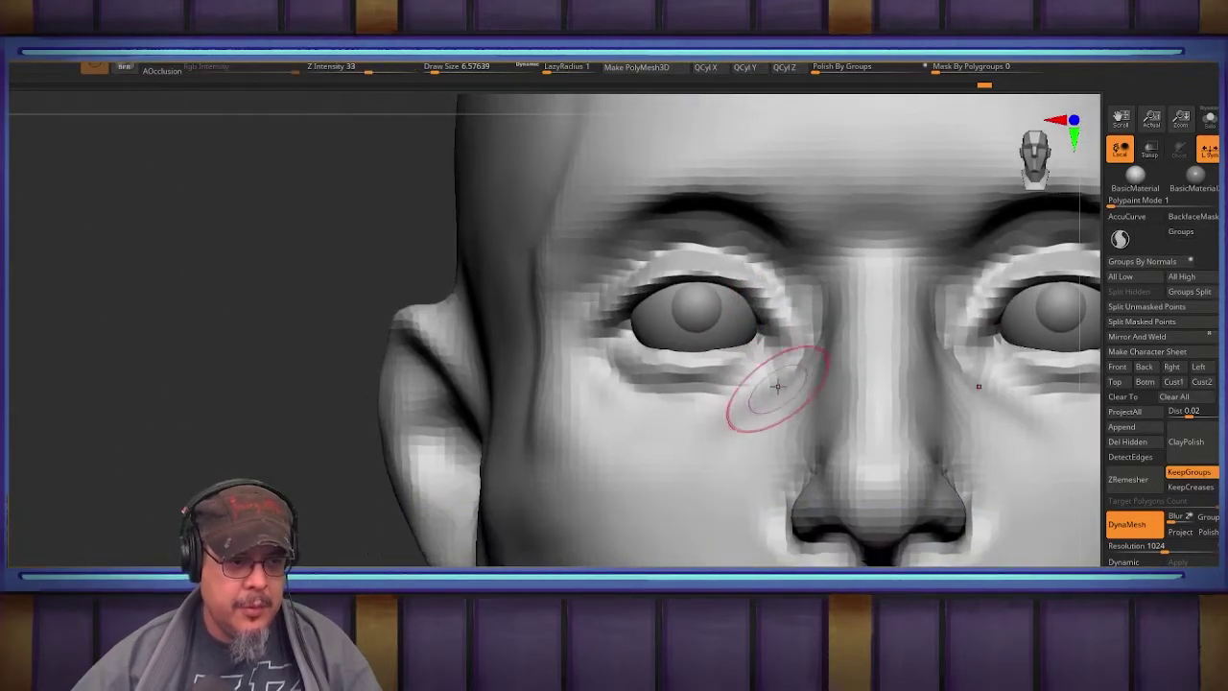
pyautogui.moveTo(802, 369); pyautogui.dragTo(713, 438)
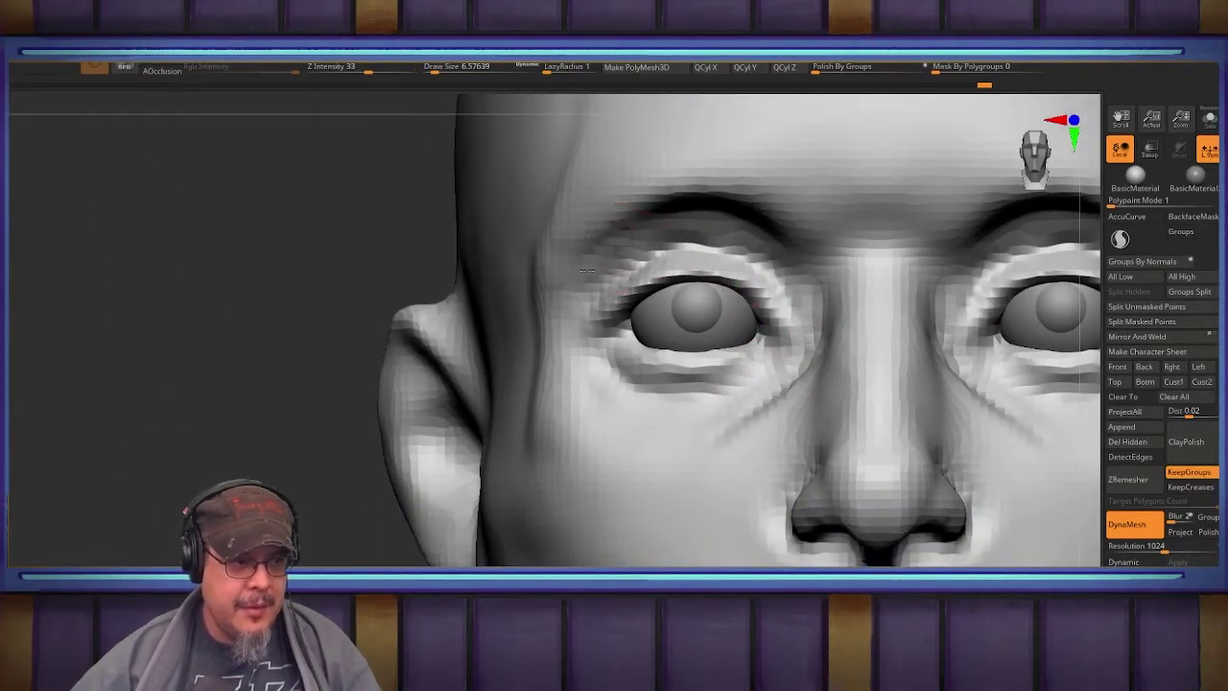
# Step: Build up the fold between brow and upper eyelid and the area beneath the eye with ClayBuildup, smoothing lightly
pyautogui.moveTo(664, 206)
pyautogui.keyDown('alt'); pyautogui.mouseDown(button='right')
pyautogui.moveTo(627, 307)
pyautogui.moveTo(664, 288)
pyautogui.moveTo(616, 329)
pyautogui.mouseUp(button='right'); pyautogui.keyUp('alt')
pyautogui.press('b')
pyautogui.press('c')
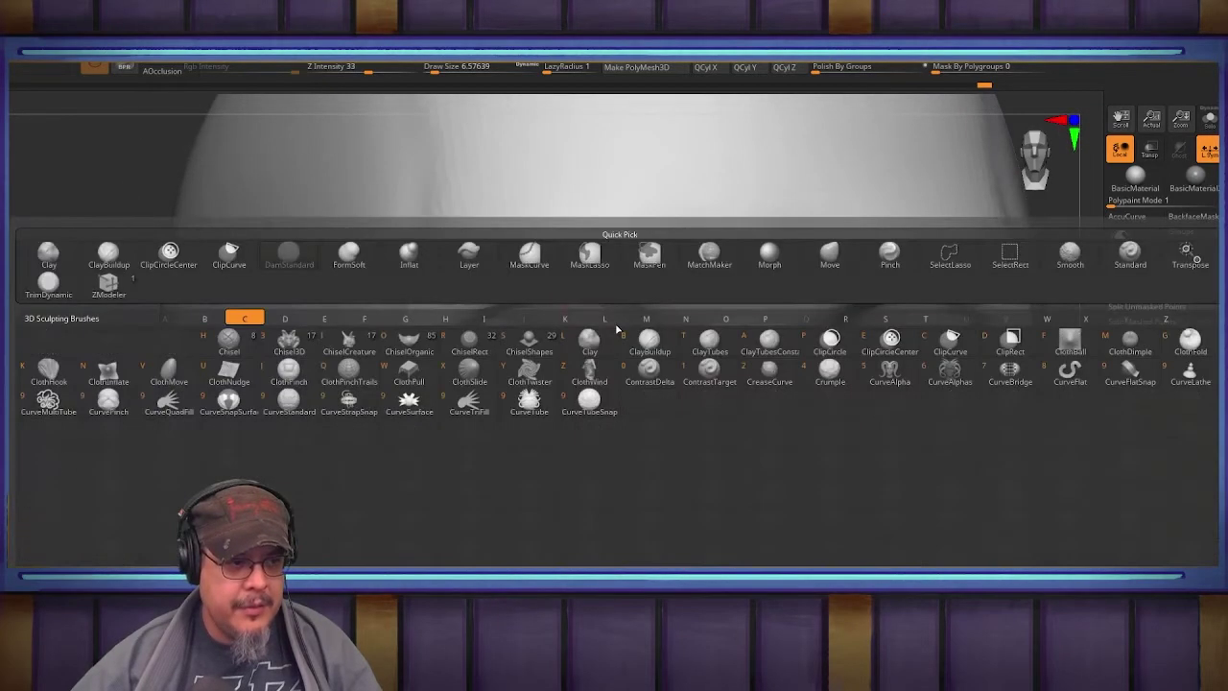
pyautogui.press('b')
pyautogui.moveTo(660, 364)
pyautogui.mouseDown()
pyautogui.moveTo(614, 334)
pyautogui.moveTo(528, 328)
pyautogui.moveTo(501, 344)
pyautogui.mouseUp()
pyautogui.moveTo(593, 322)
pyautogui.mouseDown()
pyautogui.moveTo(488, 339)
pyautogui.moveTo(469, 370)
pyautogui.mouseUp()
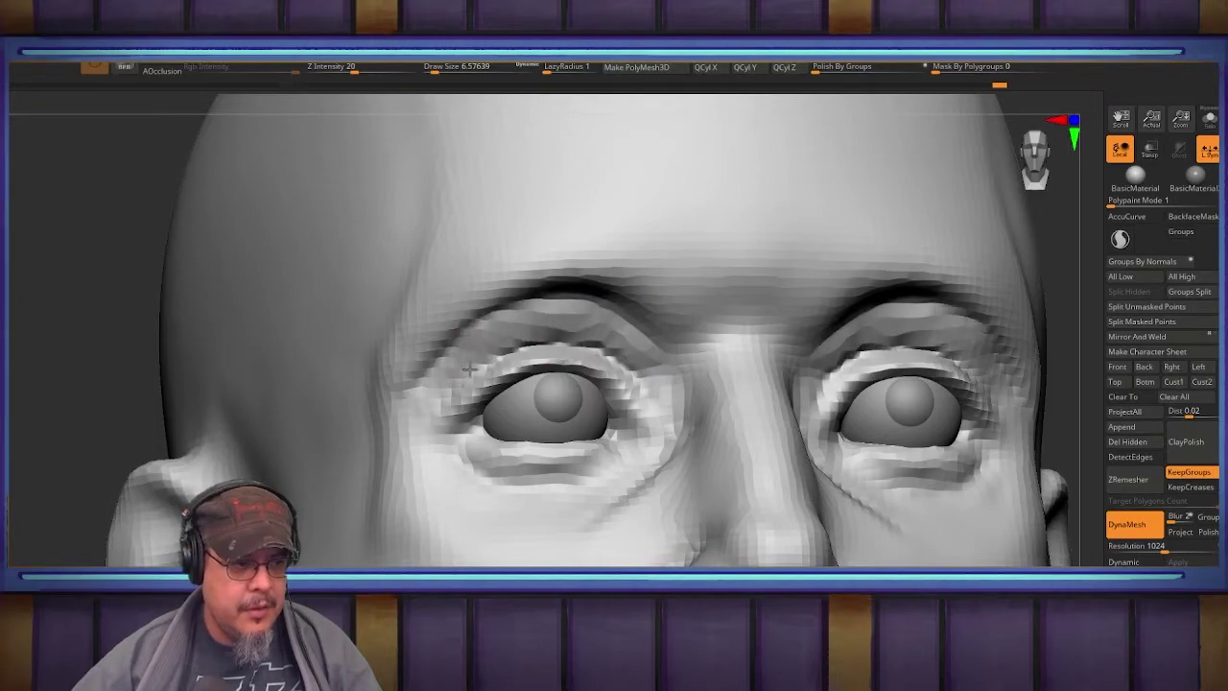
pyautogui.moveTo(476, 409); pyautogui.dragTo(518, 480, button='right')
pyautogui.moveTo(628, 472)
pyautogui.mouseDown()
pyautogui.moveTo(597, 490)
pyautogui.moveTo(610, 497)
pyautogui.moveTo(438, 509)
pyautogui.moveTo(534, 525)
pyautogui.mouseUp()
pyautogui.moveTo(637, 366)
pyautogui.keyDown('shift'); pyautogui.mouseDown()
pyautogui.moveTo(411, 359)
pyautogui.moveTo(625, 356)
pyautogui.moveTo(614, 370)
pyautogui.mouseUp(); pyautogui.keyUp('shift')
# Step: Build up the area between the inner eye corner and nose bridge, plus the inner brow ridge, with ClayBuildup
pyautogui.moveTo(614, 369)
pyautogui.mouseDown(button='right')
pyautogui.moveTo(604, 384)
pyautogui.moveTo(690, 374)
pyautogui.moveTo(640, 372)
pyautogui.mouseUp(button='right')
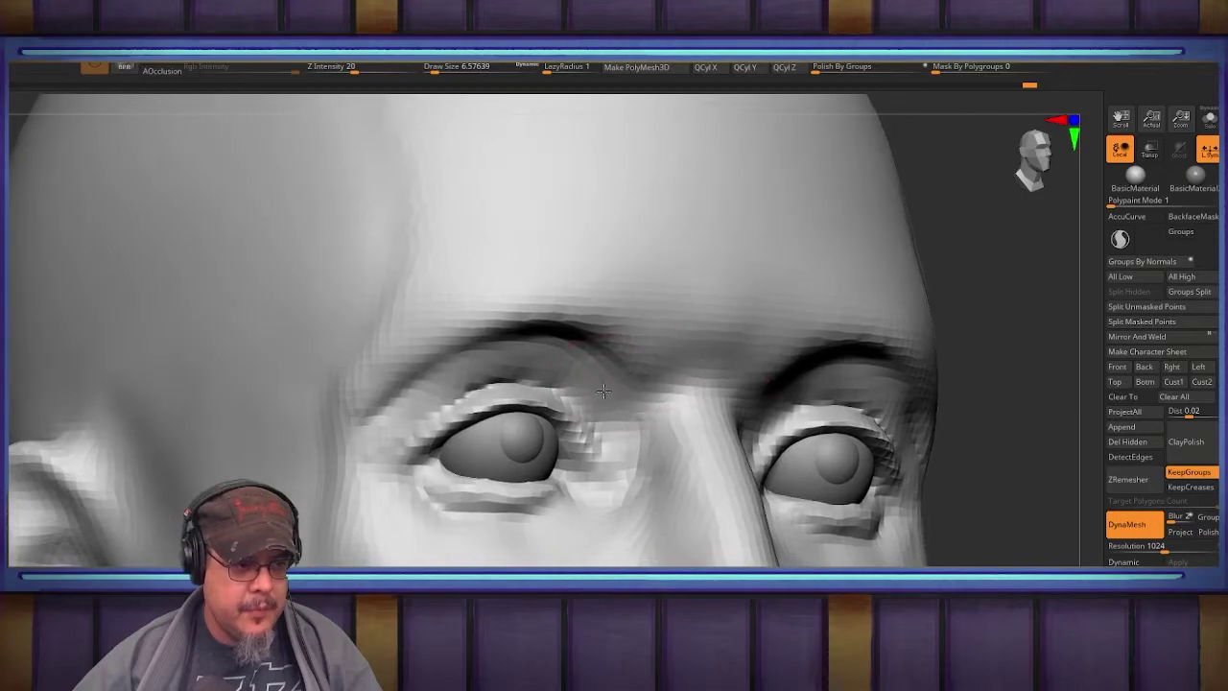
pyautogui.moveTo(605, 381); pyautogui.dragTo(614, 392)
pyautogui.moveTo(599, 424); pyautogui.dragTo(616, 472)
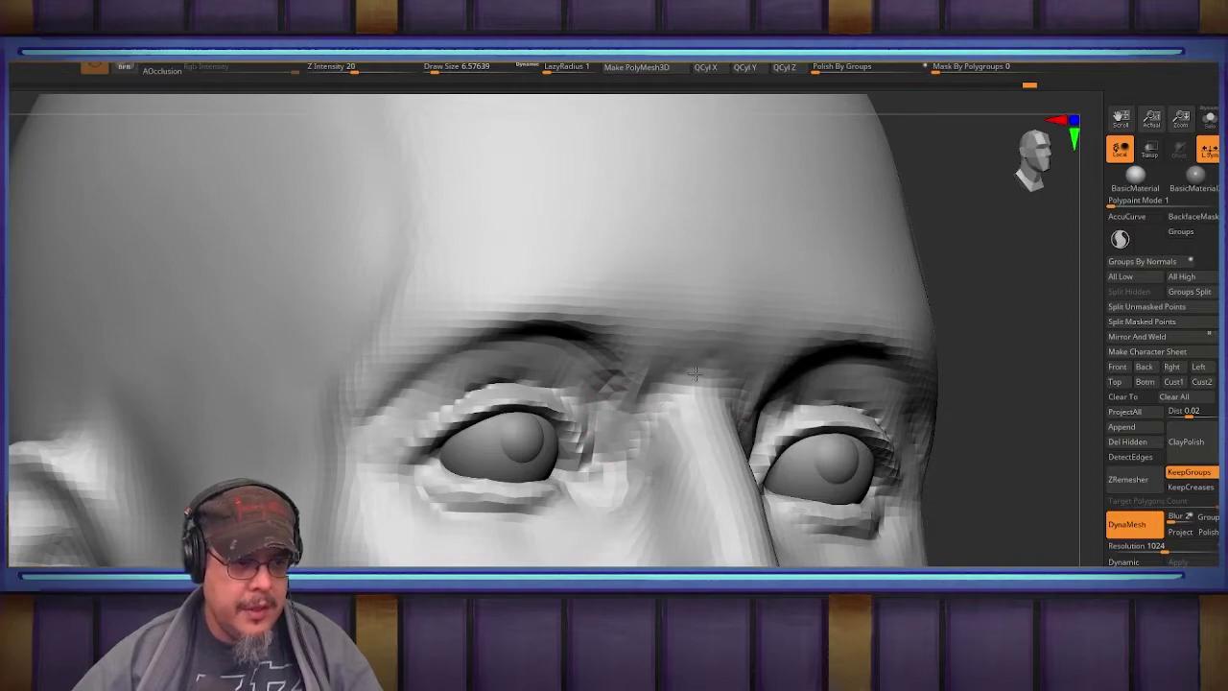
pyautogui.moveTo(682, 363)
pyautogui.mouseDown()
pyautogui.moveTo(725, 338)
pyautogui.moveTo(722, 301)
pyautogui.moveTo(704, 295)
pyautogui.mouseUp()
pyautogui.moveTo(619, 286)
pyautogui.mouseDown()
pyautogui.moveTo(649, 302)
pyautogui.moveTo(635, 331)
pyautogui.moveTo(586, 282)
pyautogui.moveTo(662, 345)
pyautogui.moveTo(576, 277)
pyautogui.moveTo(571, 303)
pyautogui.mouseUp()
pyautogui.moveTo(581, 307)
pyautogui.mouseDown(button='right')
pyautogui.moveTo(604, 332)
pyautogui.moveTo(606, 315)
pyautogui.mouseUp(button='right')
pyautogui.keyDown('shift'); pyautogui.moveTo(739, 312); pyautogui.dragTo(727, 326, button='right'); pyautogui.keyUp('shift')
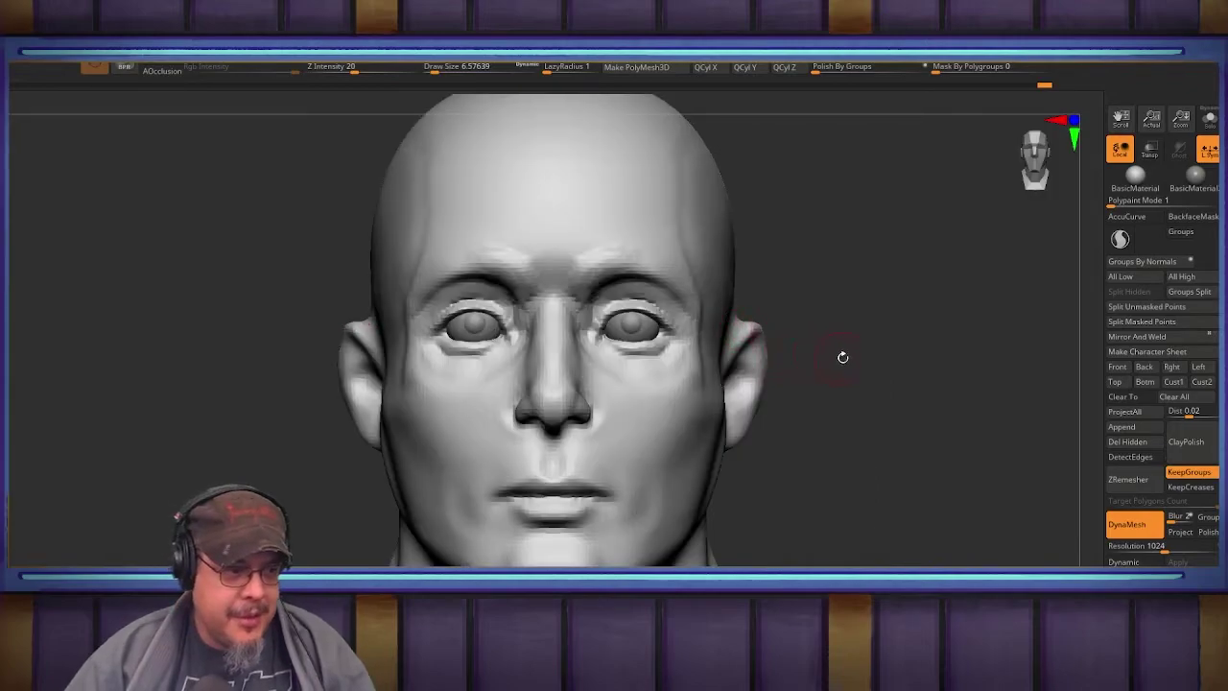
pyautogui.moveTo(842, 356)
pyautogui.mouseDown(button='right')
pyautogui.moveTo(872, 364)
pyautogui.moveTo(844, 329)
pyautogui.mouseUp(button='right')
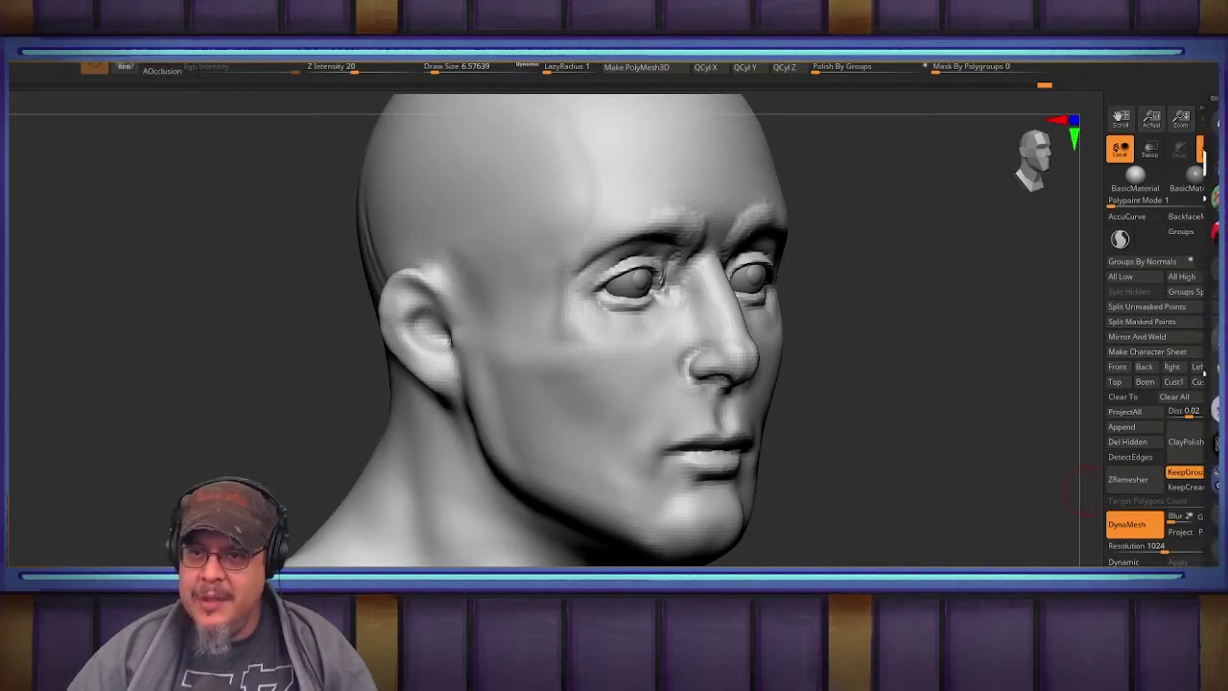
# Step: Switch to Discord, copy the invite link for the ZBHO Dojo server and close the invite dialog
pyautogui.moveTo(1220, 60); pyautogui.dragTo(683, 59)
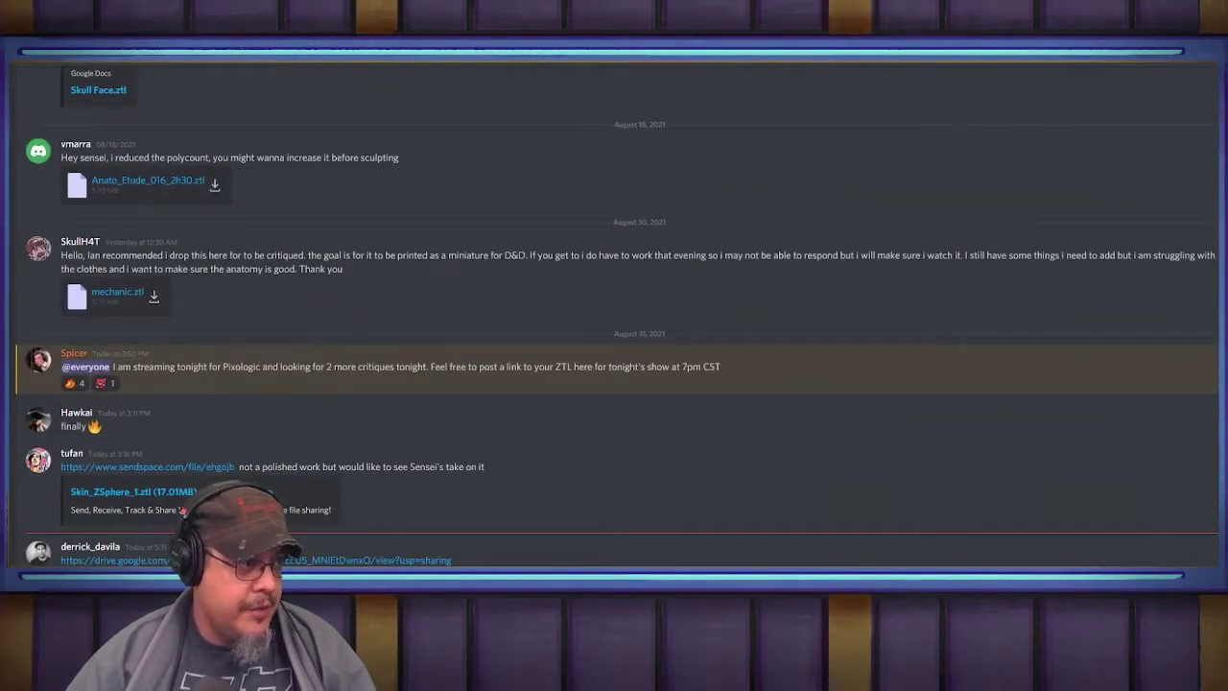
pyautogui.click(22, 96)
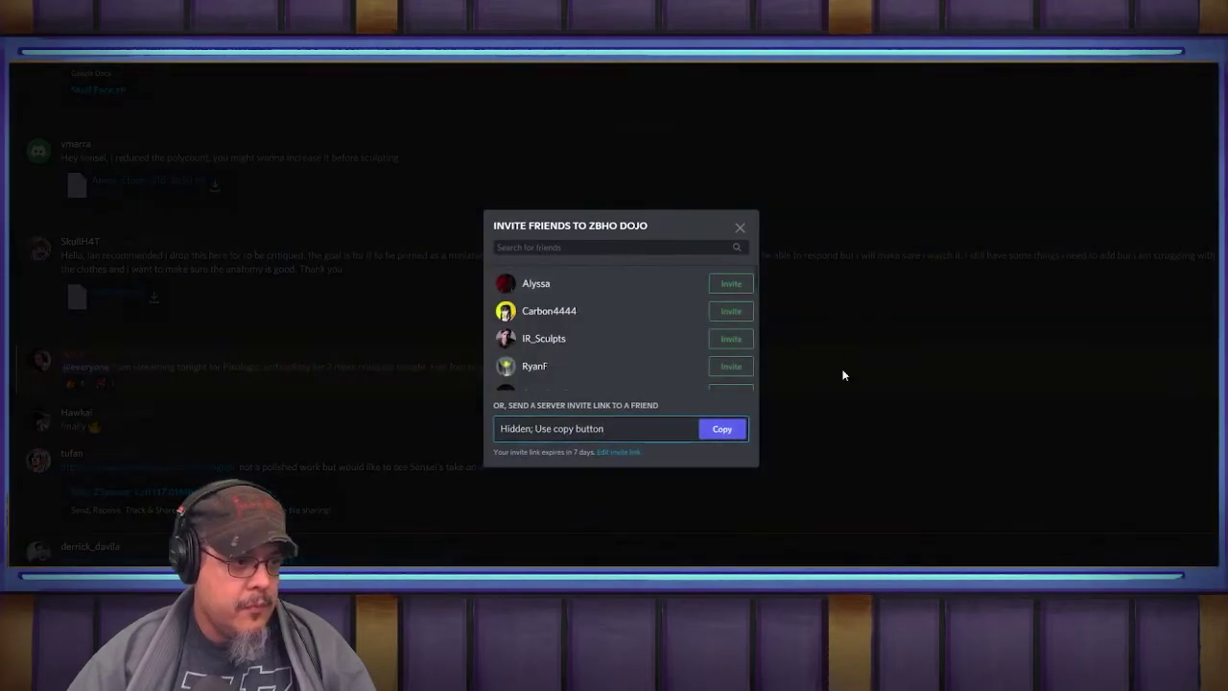
pyautogui.click(723, 430)
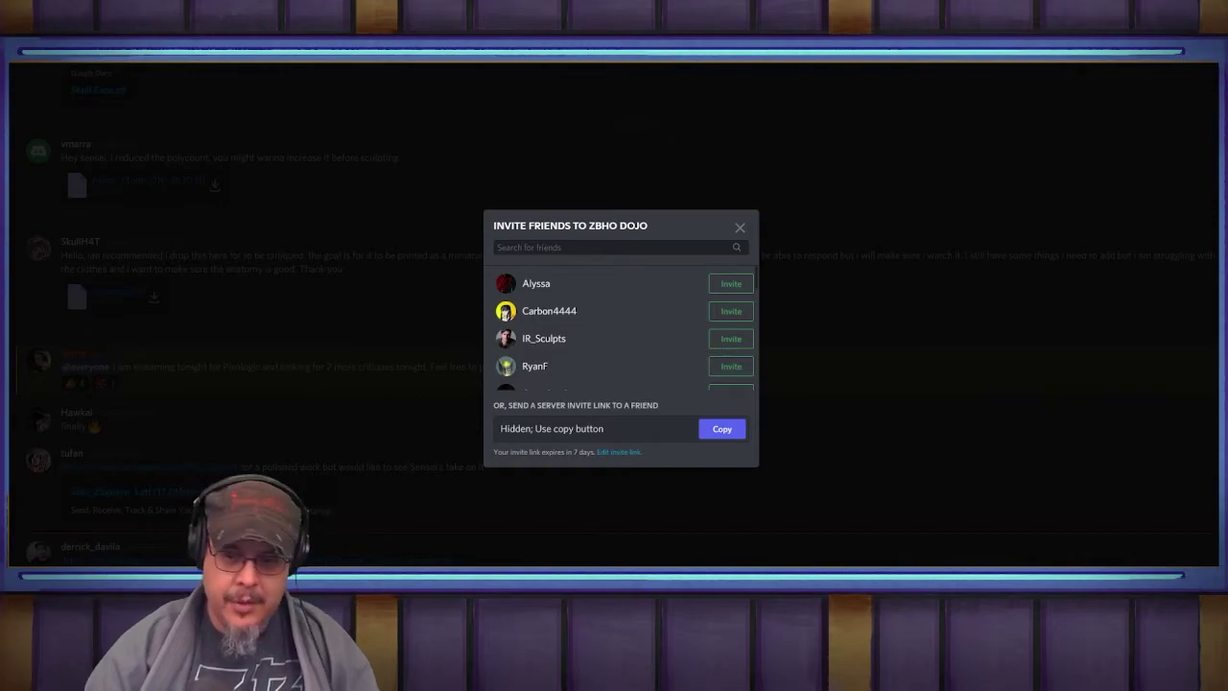
pyautogui.click(509, 135)
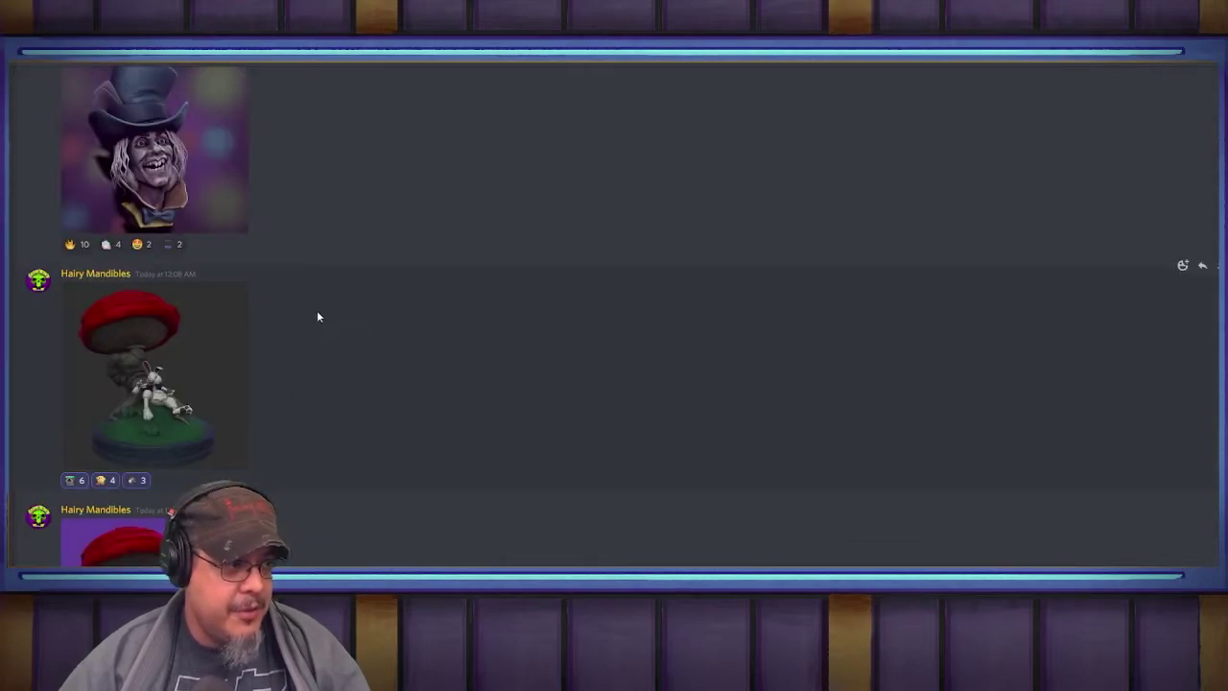
# Step: Browse the sculpts posted in the dojo-sculpt-off channel and enlarge the image of the top-hatted bust
pyautogui.scroll(3, 317, 316)
pyautogui.click(180, 214)
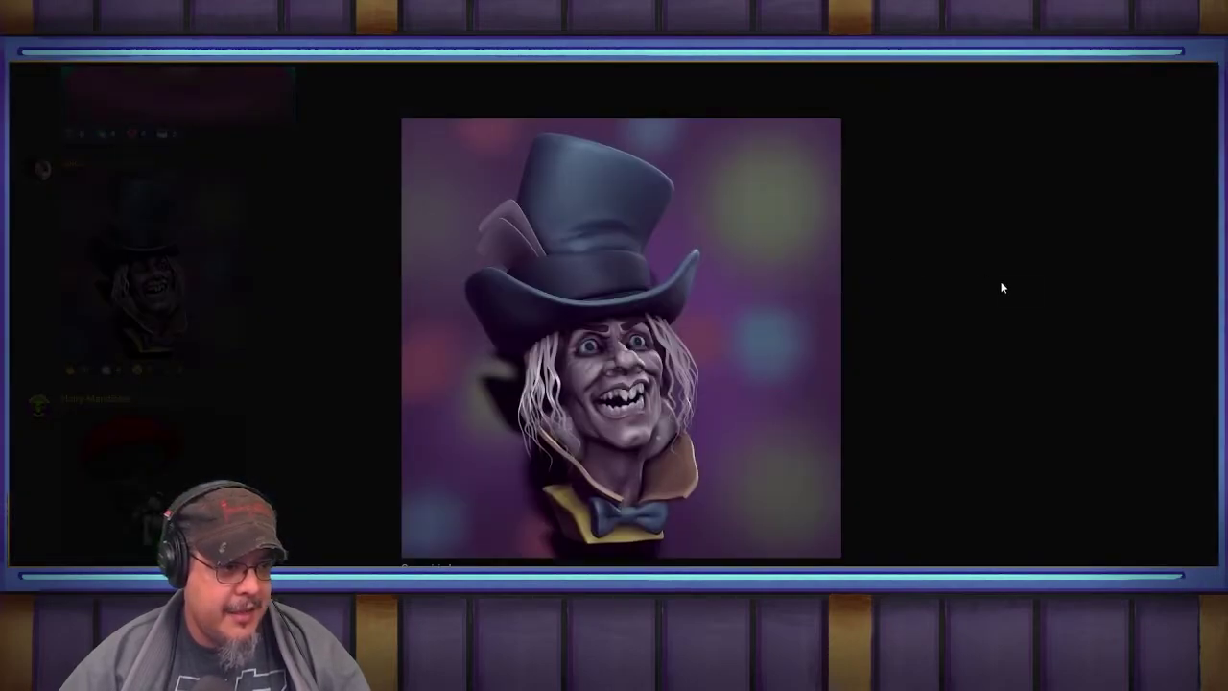
pyautogui.click(1000, 286)
pyautogui.scroll(-3, 250, 464)
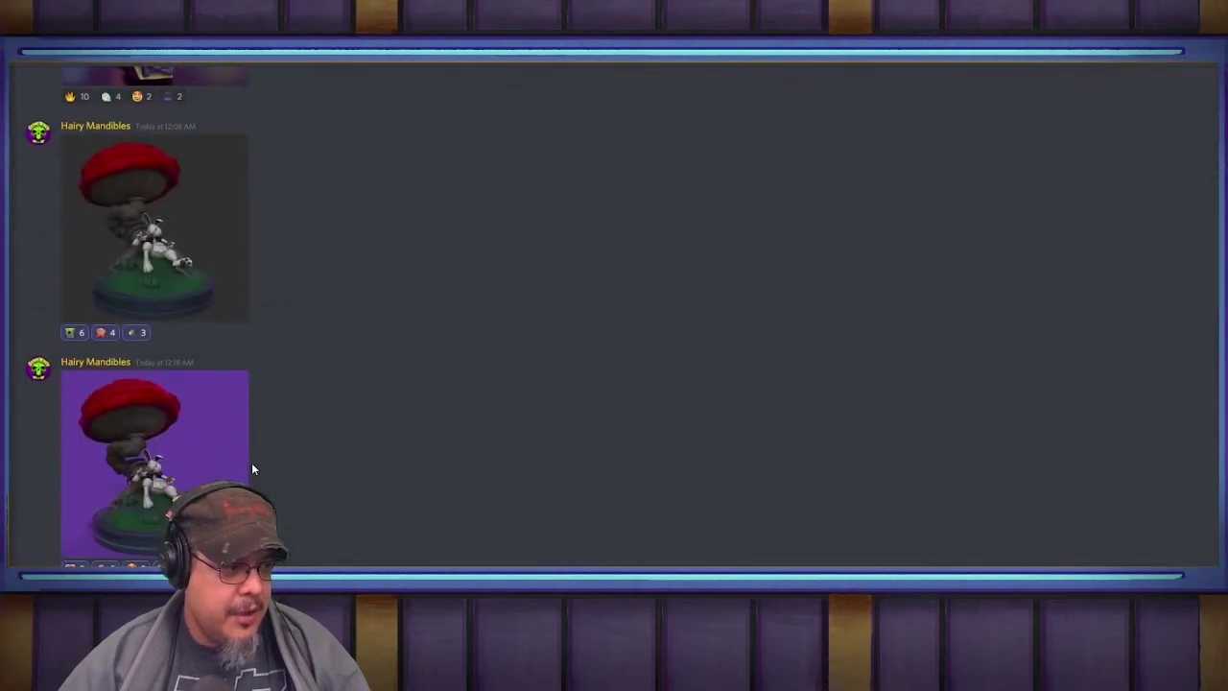
pyautogui.scroll(8, 154, 470)
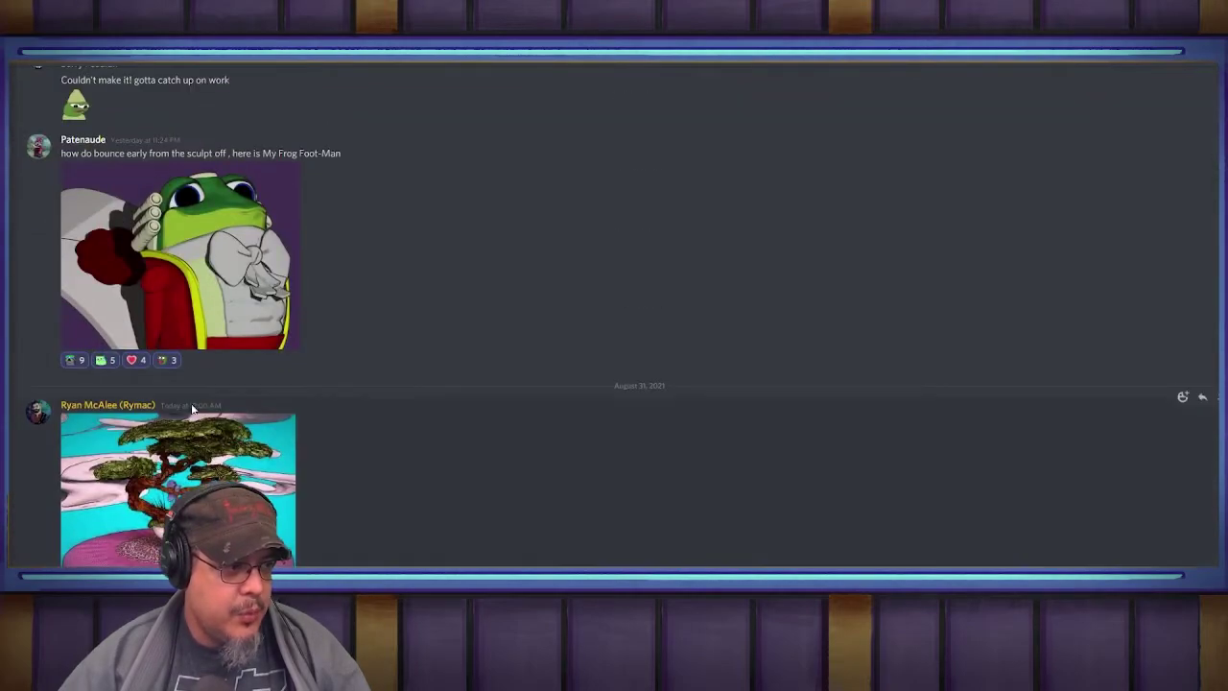
pyautogui.scroll(3, 192, 408)
pyautogui.scroll(-8, 212, 388)
pyautogui.scroll(7, 159, 324)
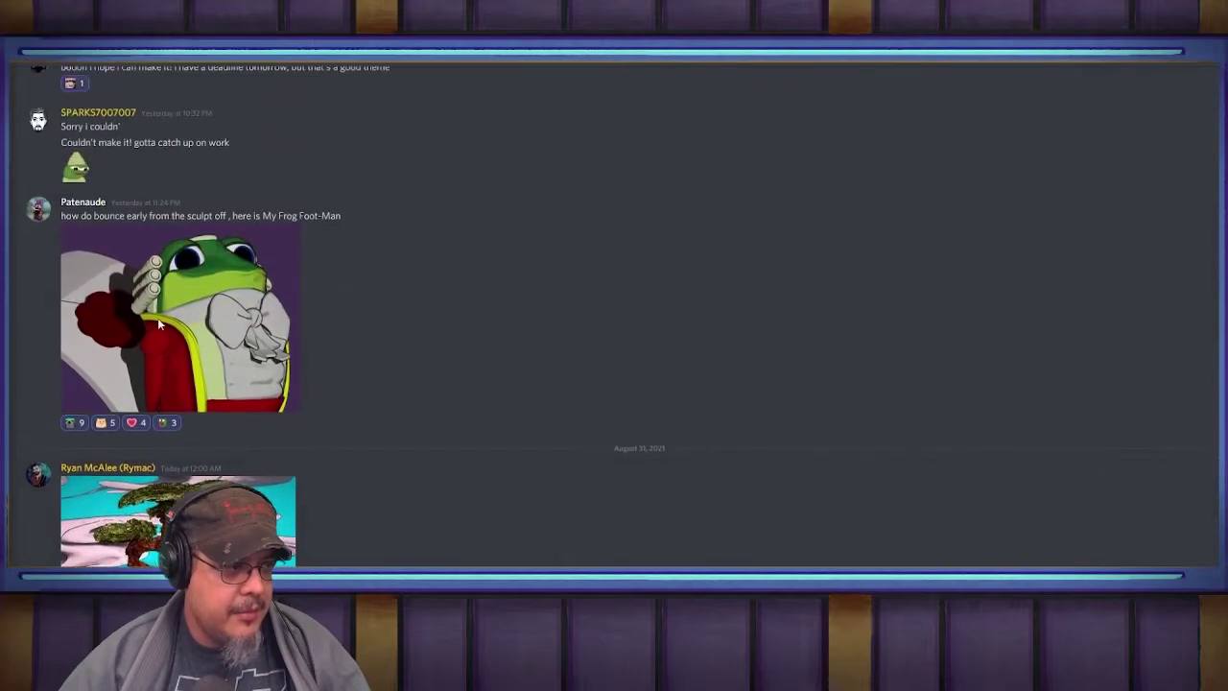
pyautogui.scroll(-8, 157, 345)
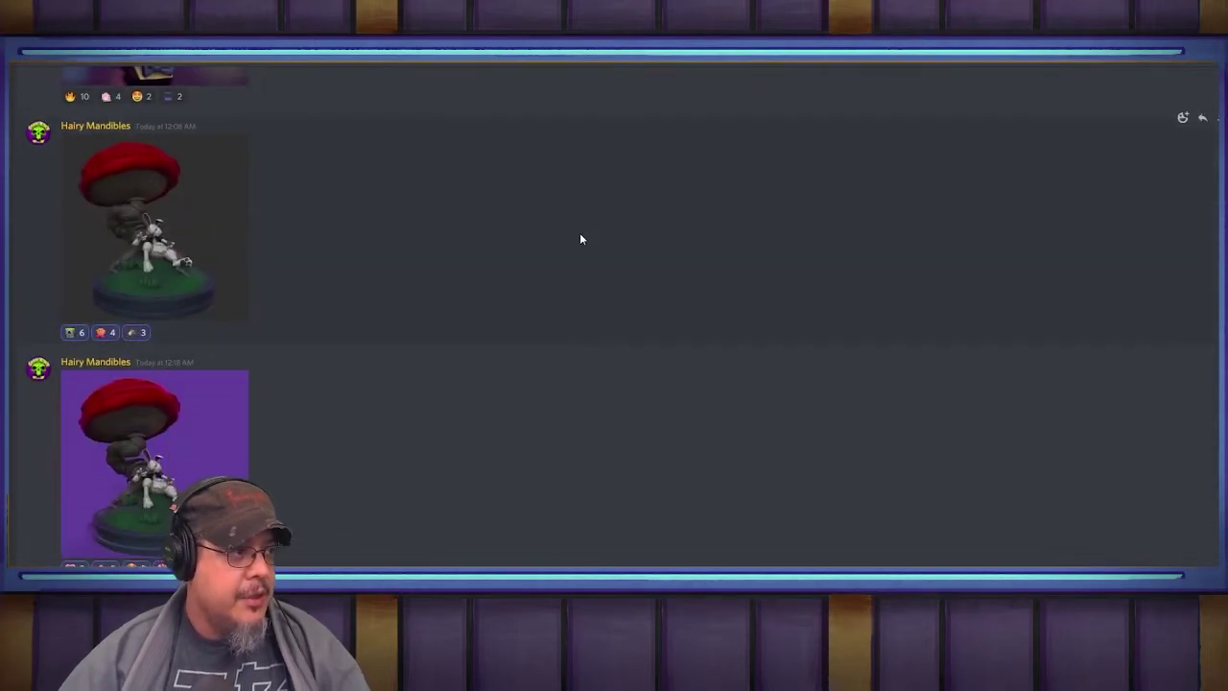
# Step: Switch back to ZBrush and inspect the head in side profile
pyautogui.hotkey('alt', 'Tab')
pyautogui.hotkey('alt', 'Tab')
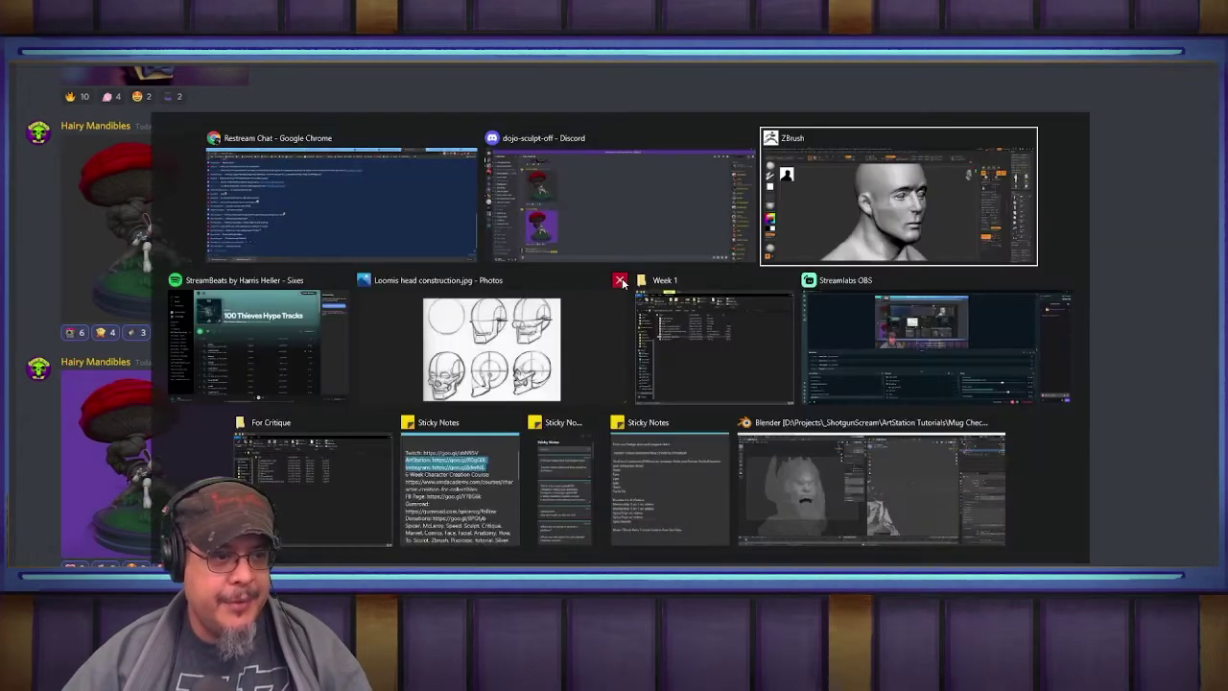
pyautogui.click(821, 223)
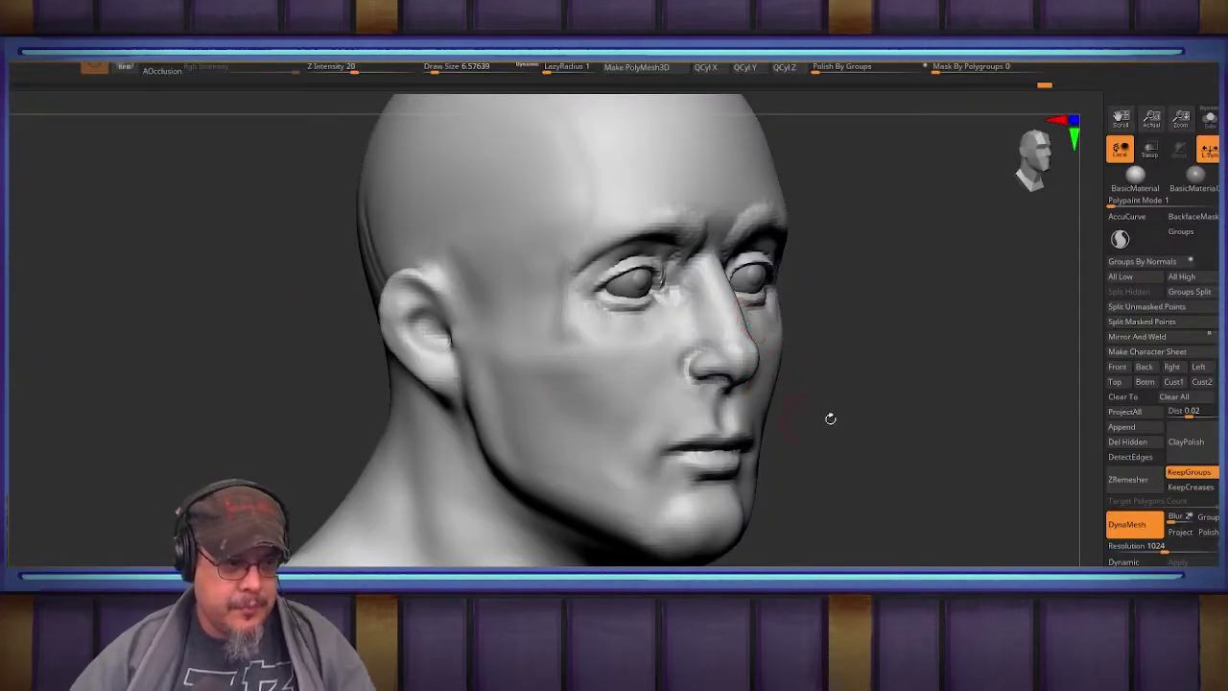
pyautogui.moveTo(831, 419)
pyautogui.mouseDown()
pyautogui.moveTo(945, 421)
pyautogui.moveTo(706, 486)
pyautogui.mouseUp()
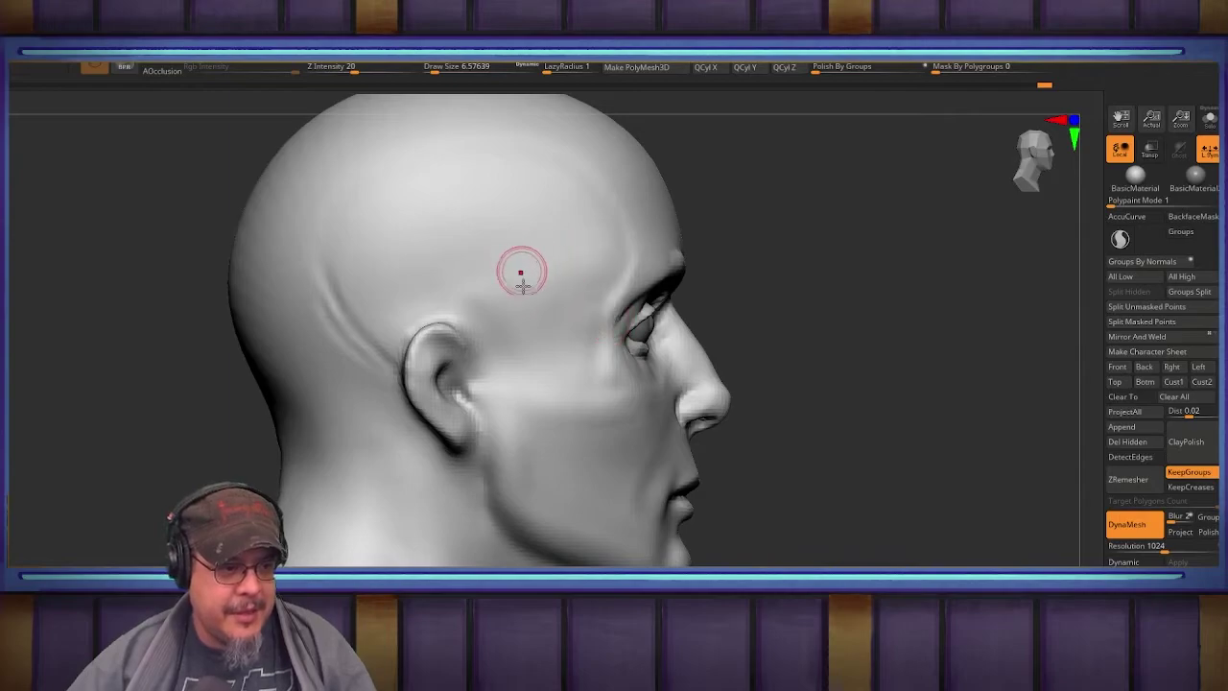
pyautogui.moveTo(840, 368)
pyautogui.keyDown('alt'); pyautogui.mouseDown()
pyautogui.moveTo(724, 381)
pyautogui.moveTo(748, 386)
pyautogui.moveTo(741, 397)
pyautogui.moveTo(624, 369)
pyautogui.moveTo(594, 326)
pyautogui.mouseUp(); pyautogui.keyUp('alt')
pyautogui.moveTo(595, 326)
pyautogui.keyDown('alt'); pyautogui.mouseDown()
pyautogui.moveTo(588, 390)
pyautogui.moveTo(592, 375)
pyautogui.moveTo(536, 369)
pyautogui.mouseUp(); pyautogui.keyUp('alt')
# Step: Choose the Move brush and enlarge the draw size to about 25 for broad changes to the head
pyautogui.press('b')
pyautogui.press('m')
pyautogui.press('v')
pyautogui.press('s')
pyautogui.hotkey('ctrl', 'z')
pyautogui.press('s')
pyautogui.moveTo(537, 360); pyautogui.dragTo(535, 384)
pyautogui.moveTo(534, 381)
pyautogui.mouseDown(button='right')
pyautogui.moveTo(631, 359)
pyautogui.moveTo(611, 354)
pyautogui.moveTo(572, 450)
pyautogui.mouseUp(button='right')
pyautogui.press('b')
pyautogui.press('c')
pyautogui.press('b')
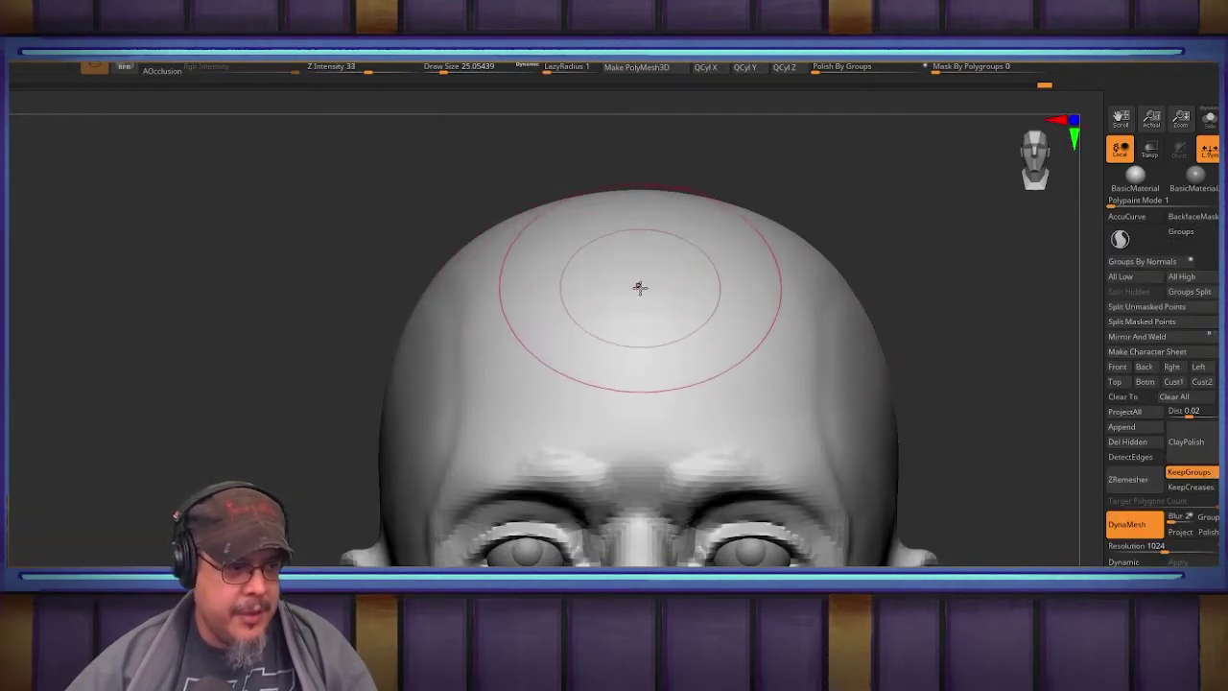
pyautogui.moveTo(562, 262)
pyautogui.mouseDown()
pyautogui.moveTo(548, 260)
pyautogui.moveTo(590, 381)
pyautogui.moveTo(623, 374)
pyautogui.mouseUp()
pyautogui.hotkey('ctrl', 'z')
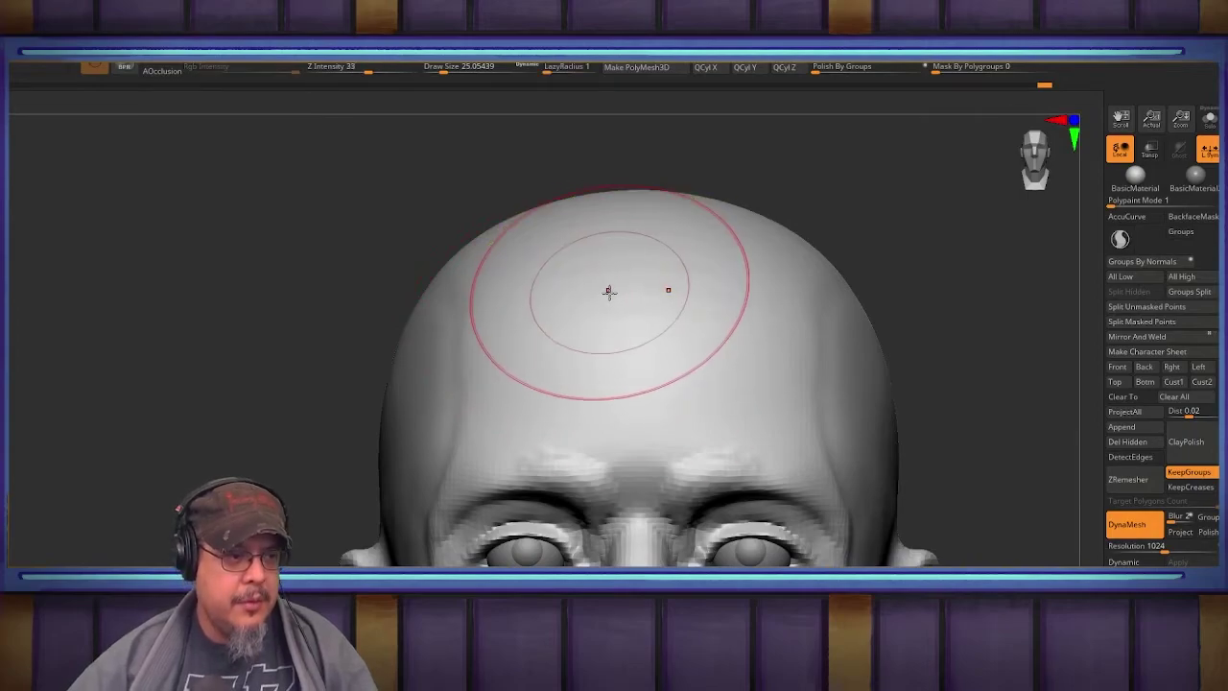
# Step: Build up the planes of the forehead around its center with the ClayBuildup brush at a draw size of about 25
pyautogui.press('b')
pyautogui.press('c')
pyautogui.press('b')
pyautogui.moveTo(548, 273); pyautogui.dragTo(572, 382)
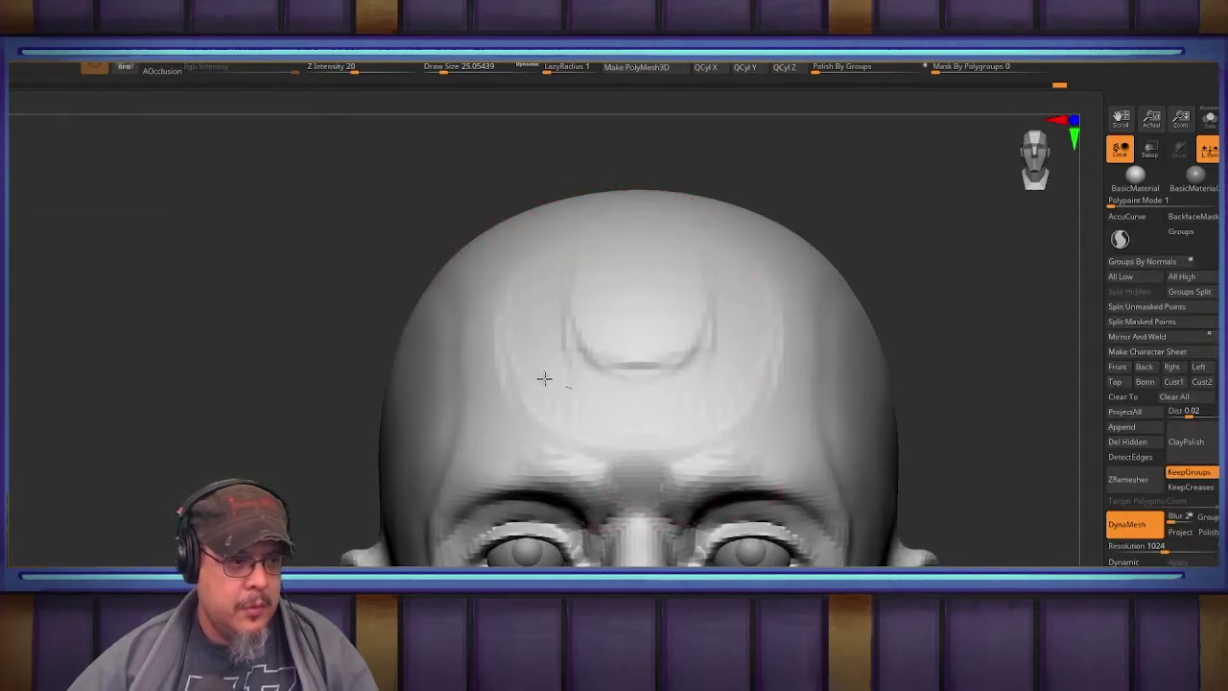
pyautogui.moveTo(497, 229)
pyautogui.mouseDown()
pyautogui.moveTo(498, 282)
pyautogui.moveTo(556, 265)
pyautogui.mouseUp()
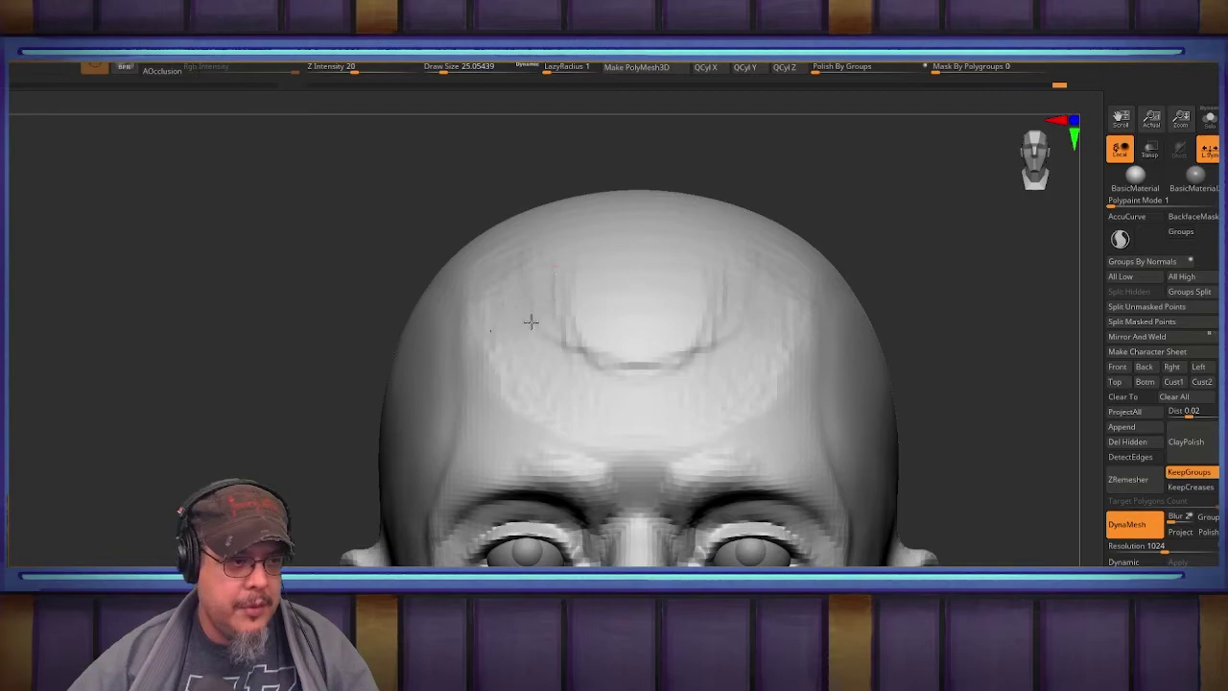
pyautogui.moveTo(503, 375); pyautogui.dragTo(576, 370)
pyautogui.moveTo(547, 372)
pyautogui.mouseDown()
pyautogui.moveTo(535, 416)
pyautogui.moveTo(601, 402)
pyautogui.moveTo(697, 422)
pyautogui.moveTo(743, 398)
pyautogui.mouseUp()
pyautogui.moveTo(800, 358); pyautogui.dragTo(777, 299)
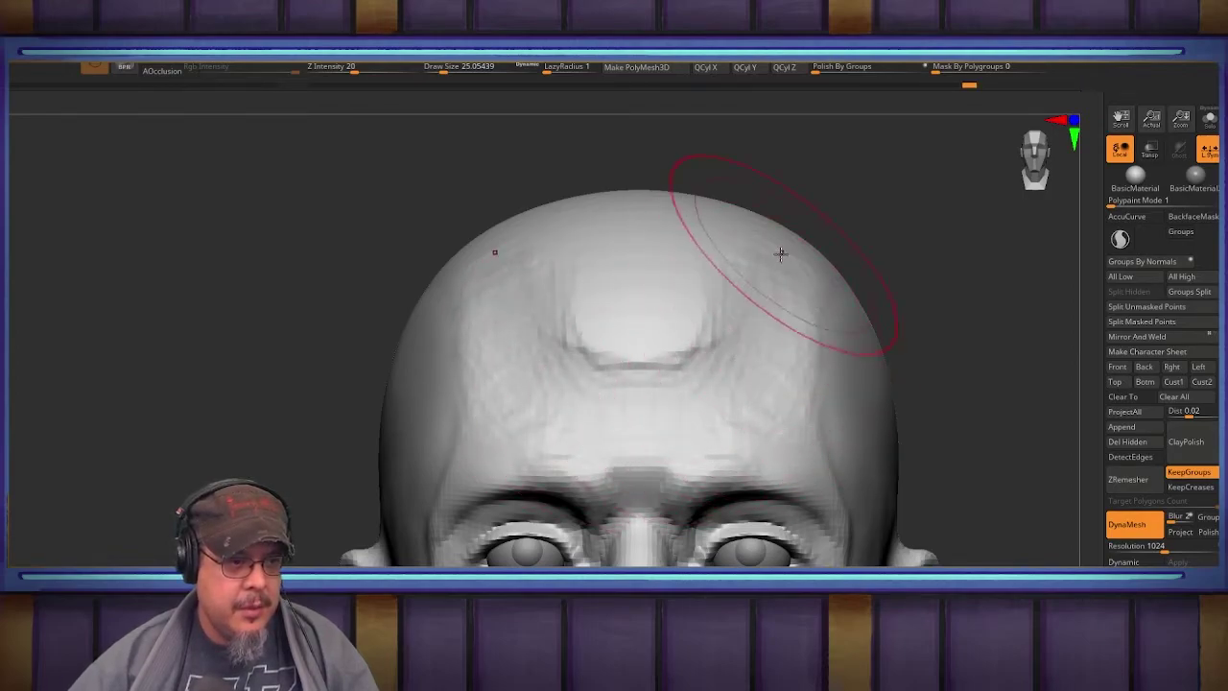
# Step: Smooth the built-up clay across the center, sides and lower edge of the forehead
pyautogui.moveTo(880, 210); pyautogui.dragTo(932, 257)
pyautogui.keyDown('shift'); pyautogui.moveTo(605, 331); pyautogui.dragTo(722, 413); pyautogui.keyUp('shift')
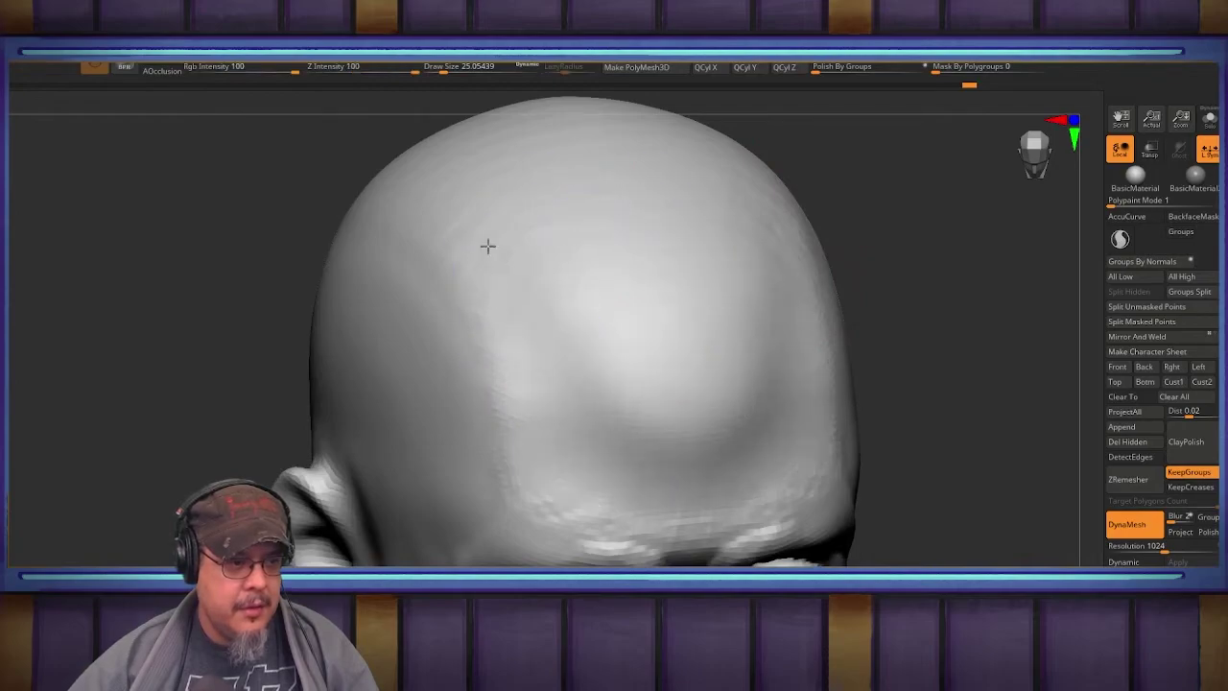
pyautogui.keyDown('shift'); pyautogui.moveTo(465, 322); pyautogui.dragTo(559, 456); pyautogui.keyUp('shift')
pyautogui.keyDown('shift'); pyautogui.moveTo(707, 436); pyautogui.dragTo(583, 461); pyautogui.keyUp('shift')
pyautogui.moveTo(881, 357); pyautogui.dragTo(1007, 326)
pyautogui.moveTo(830, 377); pyautogui.dragTo(662, 254)
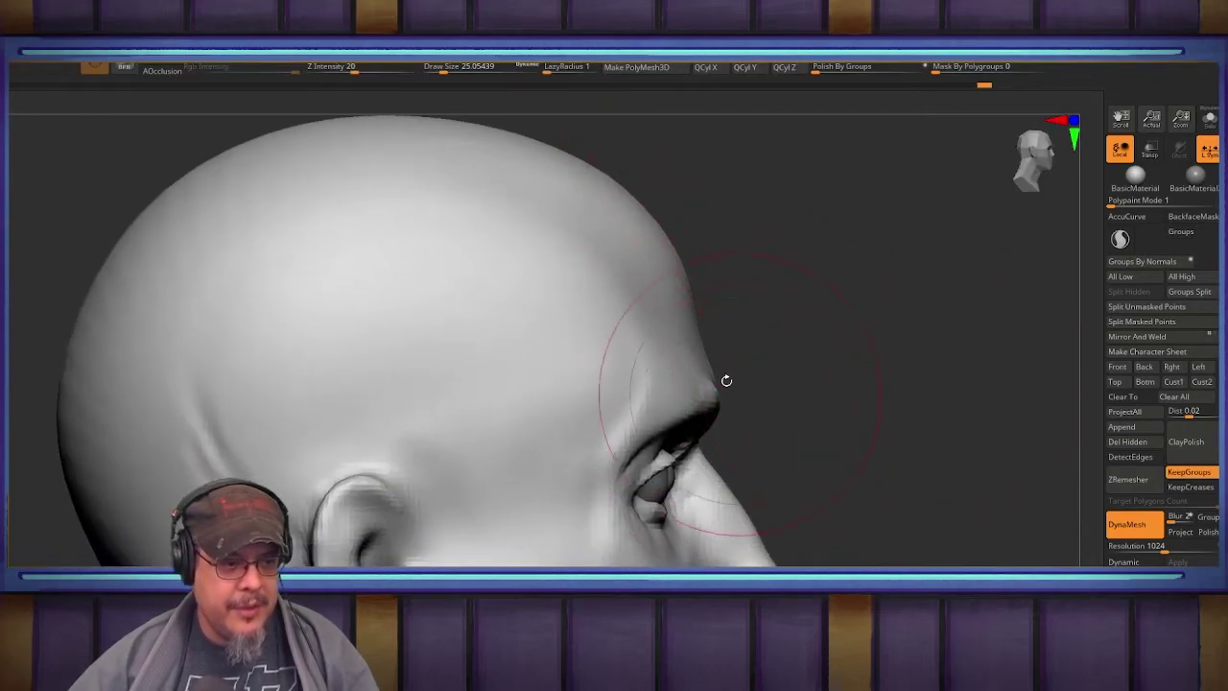
pyautogui.moveTo(865, 314); pyautogui.dragTo(691, 328)
pyautogui.moveTo(662, 362)
pyautogui.keyDown('alt'); pyautogui.mouseDown(button='right')
pyautogui.moveTo(622, 298)
pyautogui.moveTo(625, 348)
pyautogui.mouseUp(button='right'); pyautogui.keyUp('alt')
pyautogui.moveTo(625, 348)
pyautogui.mouseDown(button='right')
pyautogui.moveTo(696, 338)
pyautogui.moveTo(757, 354)
pyautogui.moveTo(750, 342)
pyautogui.mouseUp(button='right')
pyautogui.press('b')
pyautogui.press('d')
pyautogui.press('s')
pyautogui.press('s')
pyautogui.moveTo(750, 342); pyautogui.dragTo(479, 356)
pyautogui.hotkey('ctrl', 'z')
# Step: Carve a shallow horizontal depression above the brow ridge with ClayBuildup at a draw size of about 15.5 and smooth it out
pyautogui.press('b')
pyautogui.press('d')
pyautogui.press('s')
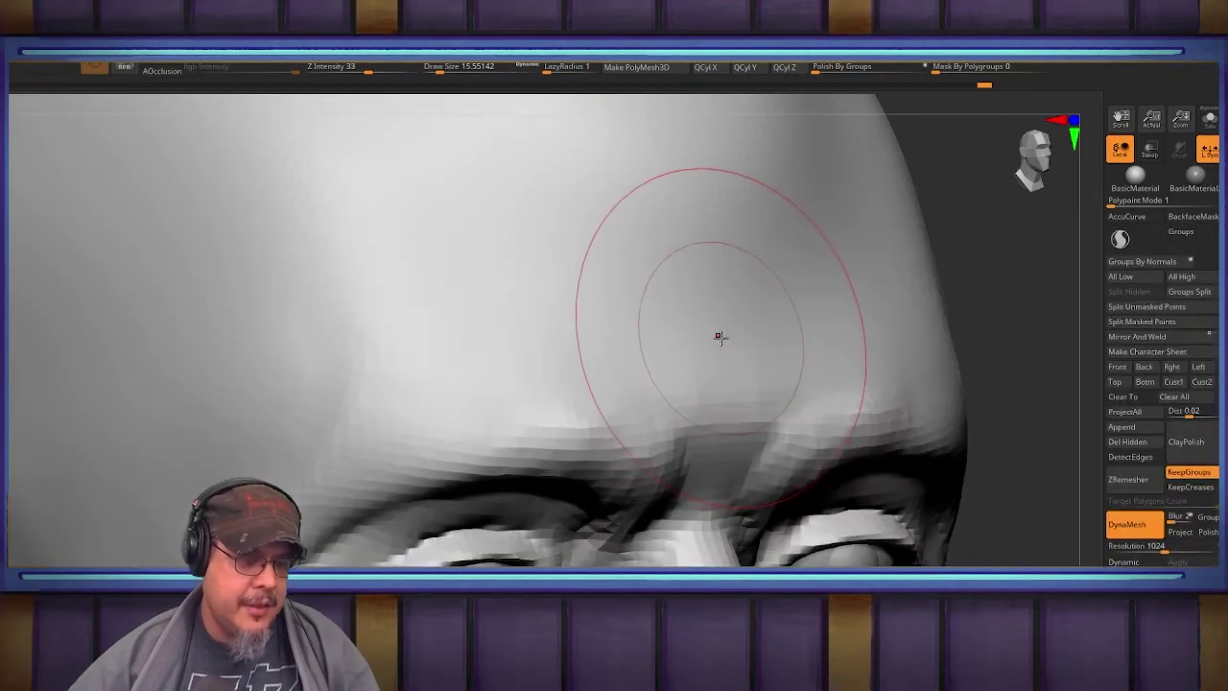
pyautogui.press('b')
pyautogui.press('c')
pyautogui.press('b')
pyautogui.moveTo(775, 328)
pyautogui.keyDown('alt'); pyautogui.mouseDown()
pyautogui.moveTo(434, 354)
pyautogui.moveTo(356, 384)
pyautogui.moveTo(221, 467)
pyautogui.moveTo(436, 334)
pyautogui.mouseUp(); pyautogui.keyUp('alt')
pyautogui.keyDown('shift'); pyautogui.moveTo(921, 291); pyautogui.dragTo(922, 270); pyautogui.keyUp('shift')
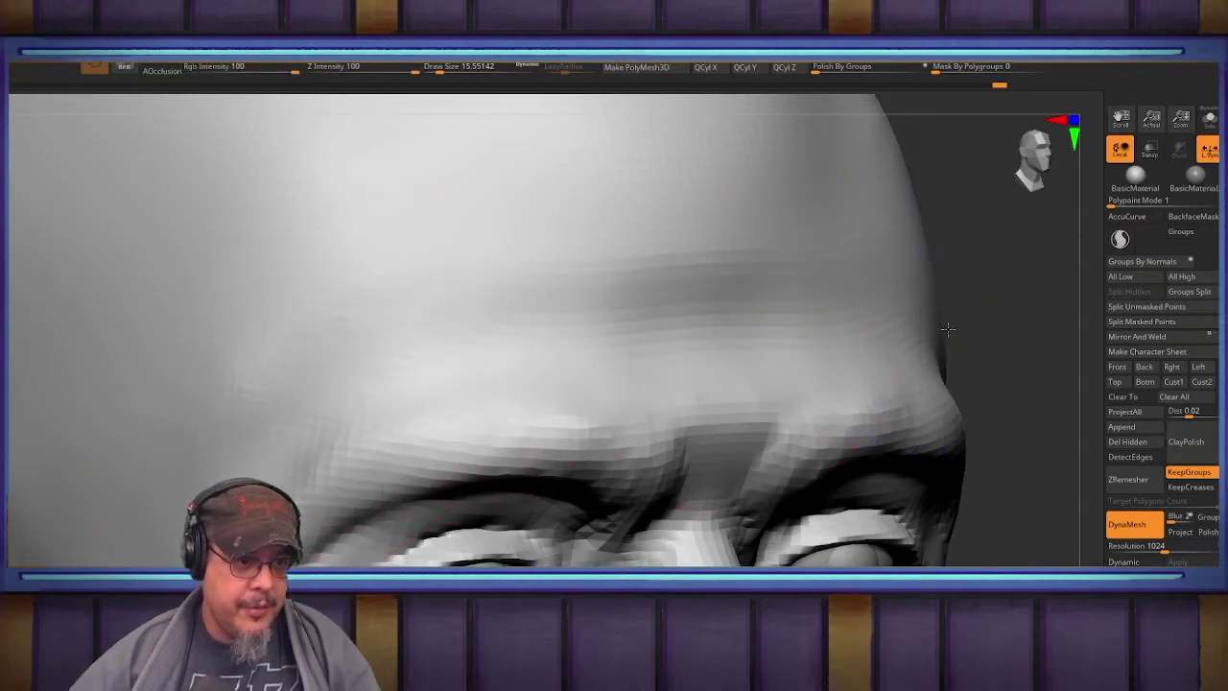
pyautogui.moveTo(588, 305)
pyautogui.keyDown('shift'); pyautogui.mouseDown()
pyautogui.moveTo(367, 321)
pyautogui.moveTo(335, 303)
pyautogui.mouseUp(); pyautogui.keyUp('shift')
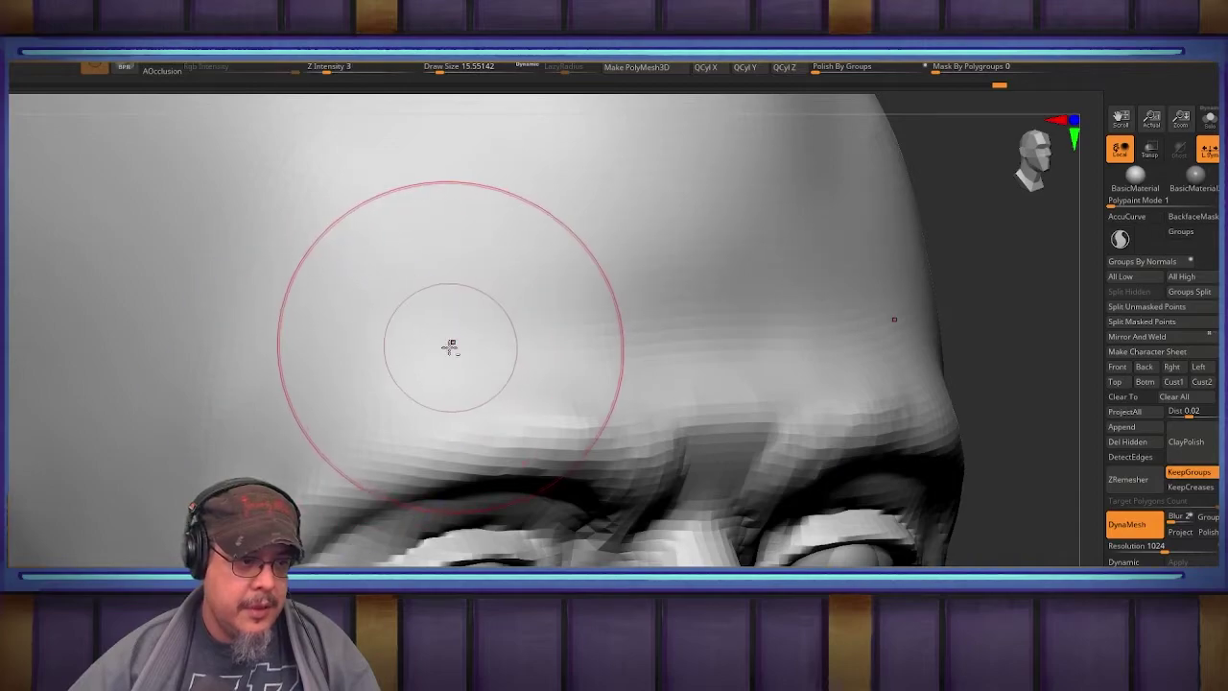
# Step: Soften the notch between the brows and refine the brow ridge, smoothing its transition into the forehead
pyautogui.keyDown('alt'); pyautogui.moveTo(676, 504); pyautogui.dragTo(359, 513); pyautogui.keyUp('alt')
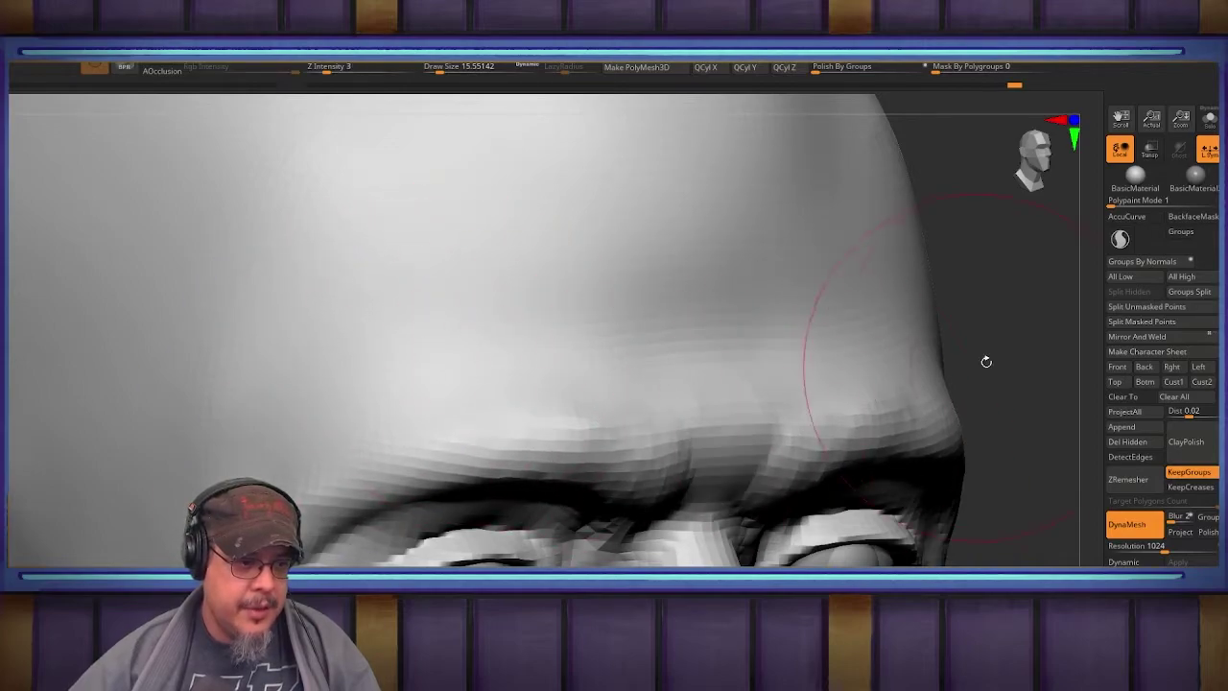
pyautogui.moveTo(986, 361); pyautogui.dragTo(886, 370)
pyautogui.keyDown('alt'); pyautogui.moveTo(886, 371); pyautogui.dragTo(885, 417); pyautogui.keyUp('alt')
pyautogui.moveTo(836, 360)
pyautogui.mouseDown()
pyautogui.moveTo(849, 359)
pyautogui.moveTo(643, 351)
pyautogui.moveTo(709, 312)
pyautogui.mouseUp()
pyautogui.moveTo(610, 446)
pyautogui.mouseDown()
pyautogui.moveTo(498, 437)
pyautogui.moveTo(513, 434)
pyautogui.mouseUp()
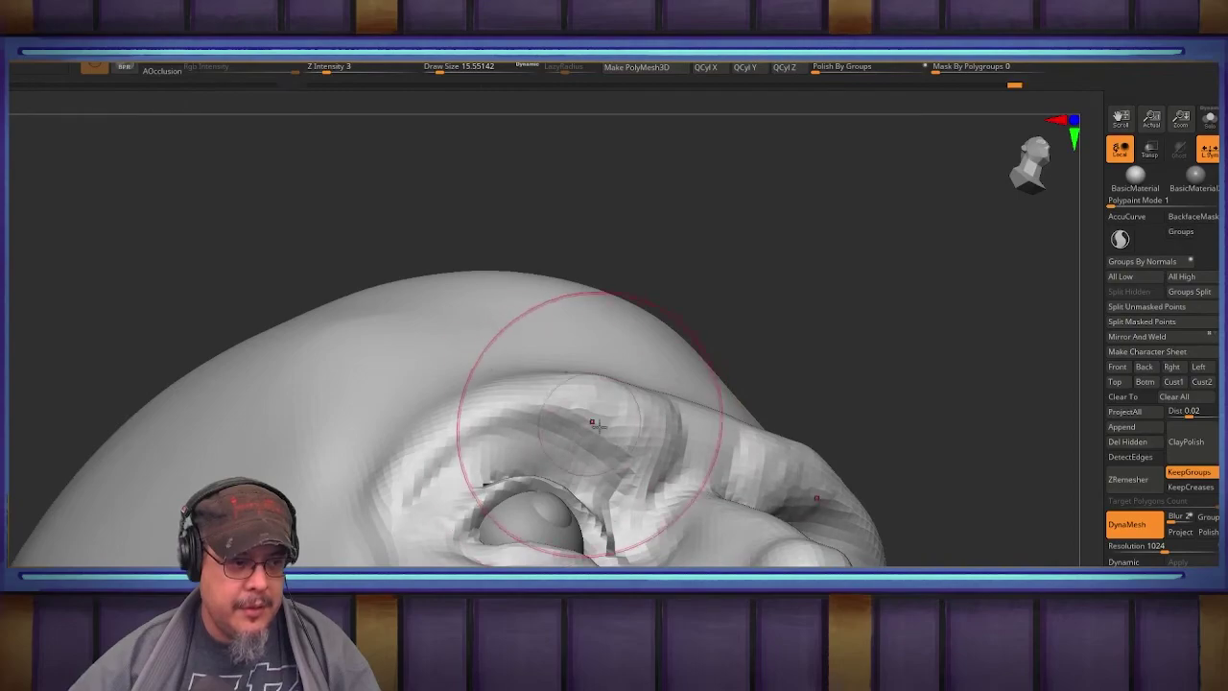
pyautogui.moveTo(816, 393); pyautogui.dragTo(605, 441)
pyautogui.moveTo(586, 399); pyautogui.dragTo(652, 407)
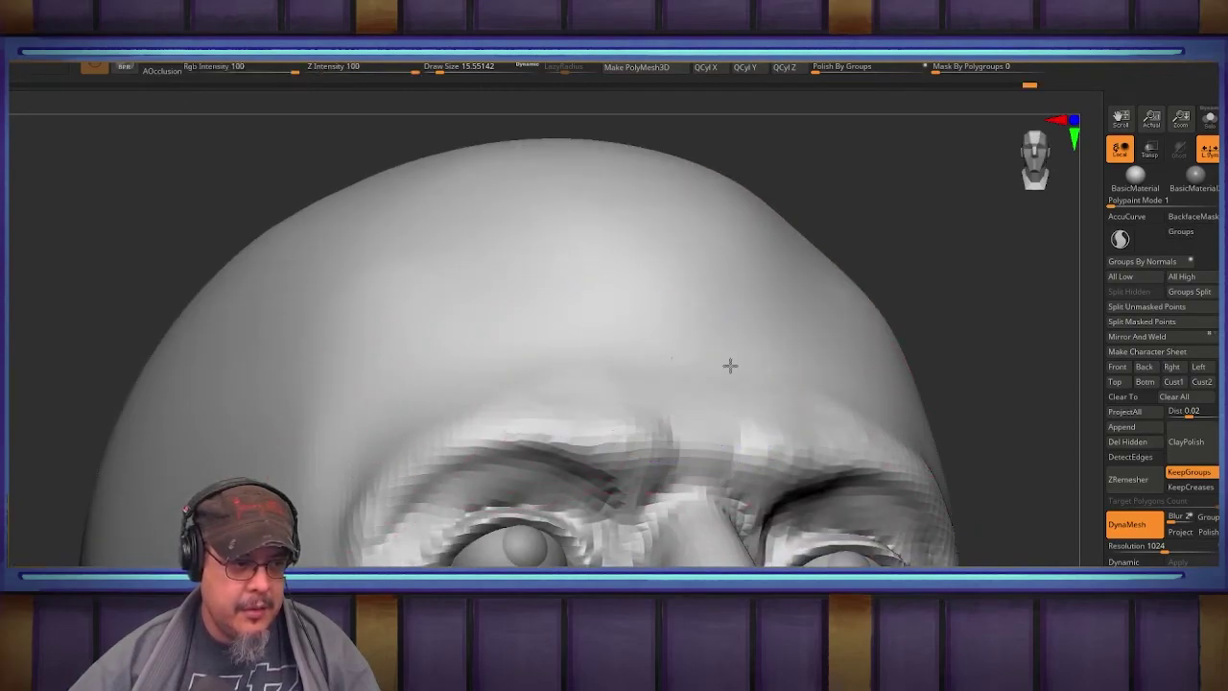
pyautogui.moveTo(730, 365); pyautogui.dragTo(926, 428)
# Step: Smooth the brow ridge from the inner end to the outer corner and blend it into the temple
pyautogui.moveTo(929, 448)
pyautogui.mouseDown(button='right')
pyautogui.moveTo(581, 355)
pyautogui.moveTo(766, 386)
pyautogui.moveTo(804, 324)
pyautogui.moveTo(833, 351)
pyautogui.moveTo(757, 291)
pyautogui.moveTo(803, 360)
pyautogui.moveTo(817, 348)
pyautogui.mouseUp(button='right')
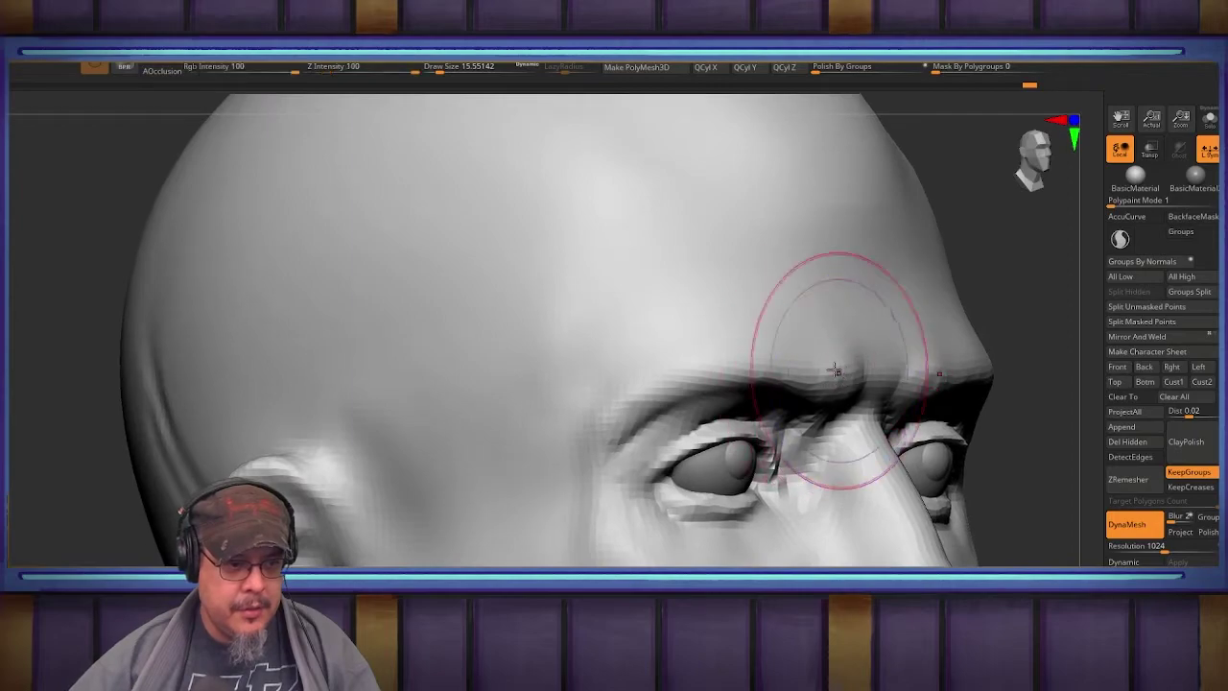
pyautogui.moveTo(837, 371); pyautogui.dragTo(691, 366)
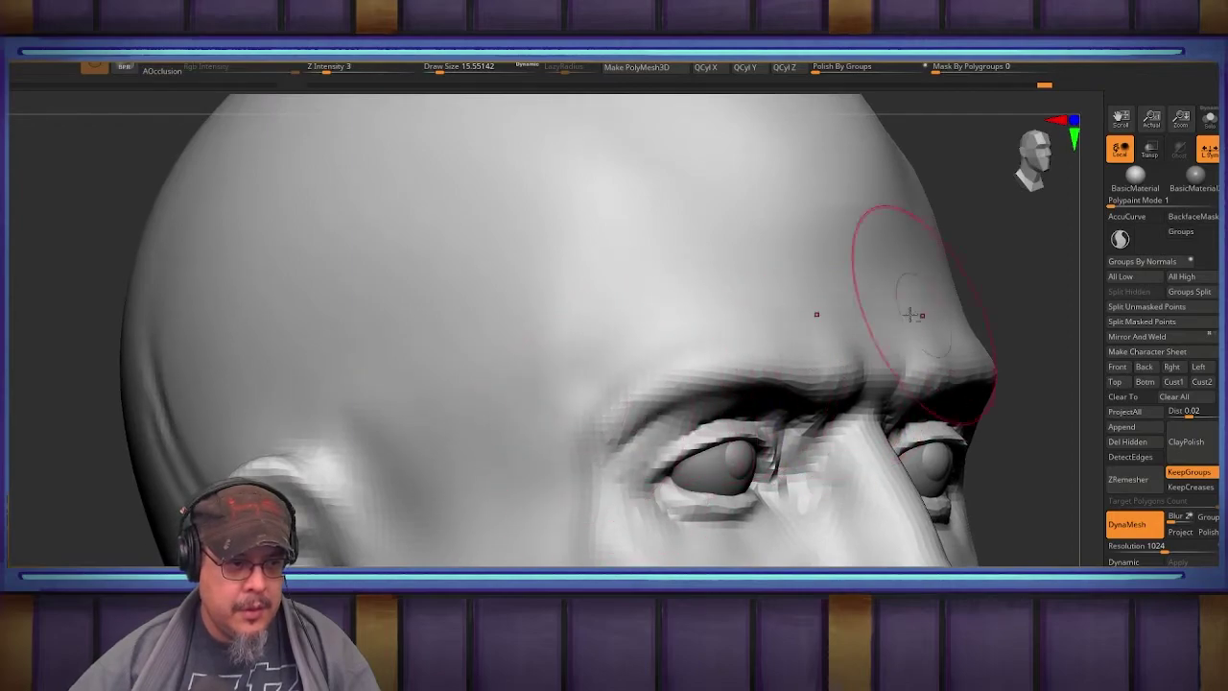
pyautogui.keyDown('shift'); pyautogui.moveTo(612, 449); pyautogui.dragTo(644, 351); pyautogui.keyUp('shift')
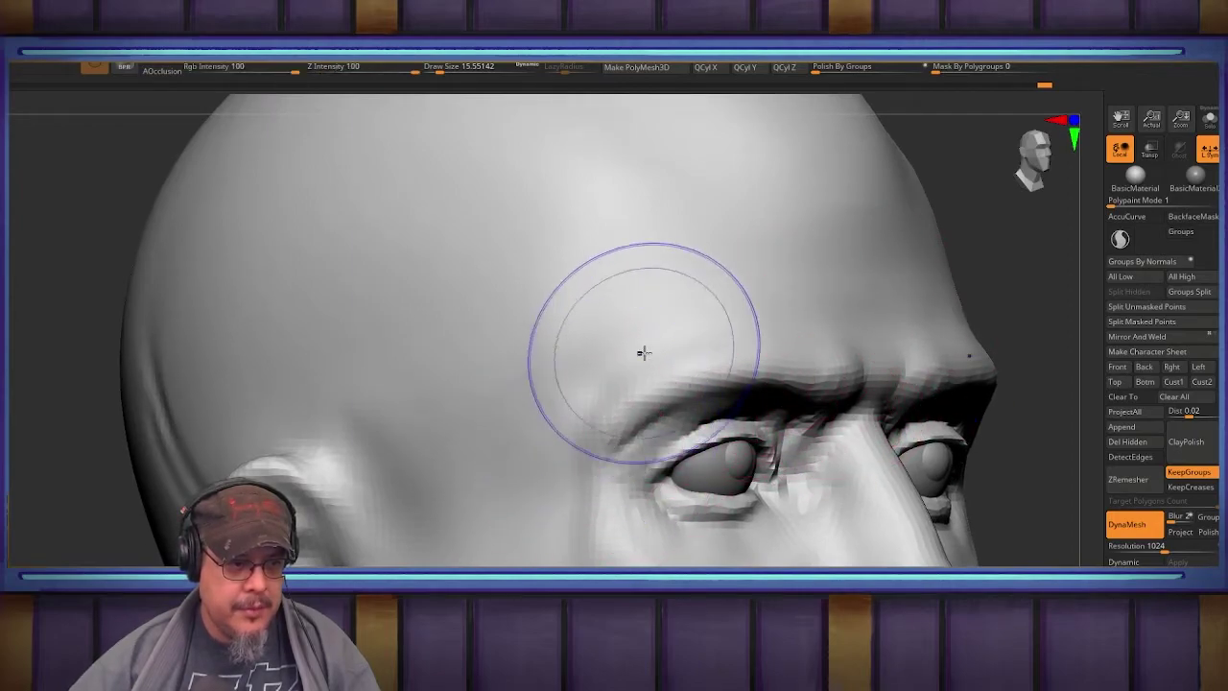
pyautogui.moveTo(541, 430)
pyautogui.keyDown('shift'); pyautogui.mouseDown()
pyautogui.moveTo(554, 387)
pyautogui.moveTo(521, 466)
pyautogui.mouseUp(); pyautogui.keyUp('shift')
# Step: Switch to the Move brush and pull the mouth corners slightly outward in front view
pyautogui.moveTo(502, 441)
pyautogui.keyDown('ctrl'); pyautogui.mouseDown(button='right')
pyautogui.moveTo(259, 414)
pyautogui.moveTo(447, 397)
pyautogui.mouseUp(button='right'); pyautogui.keyUp('ctrl')
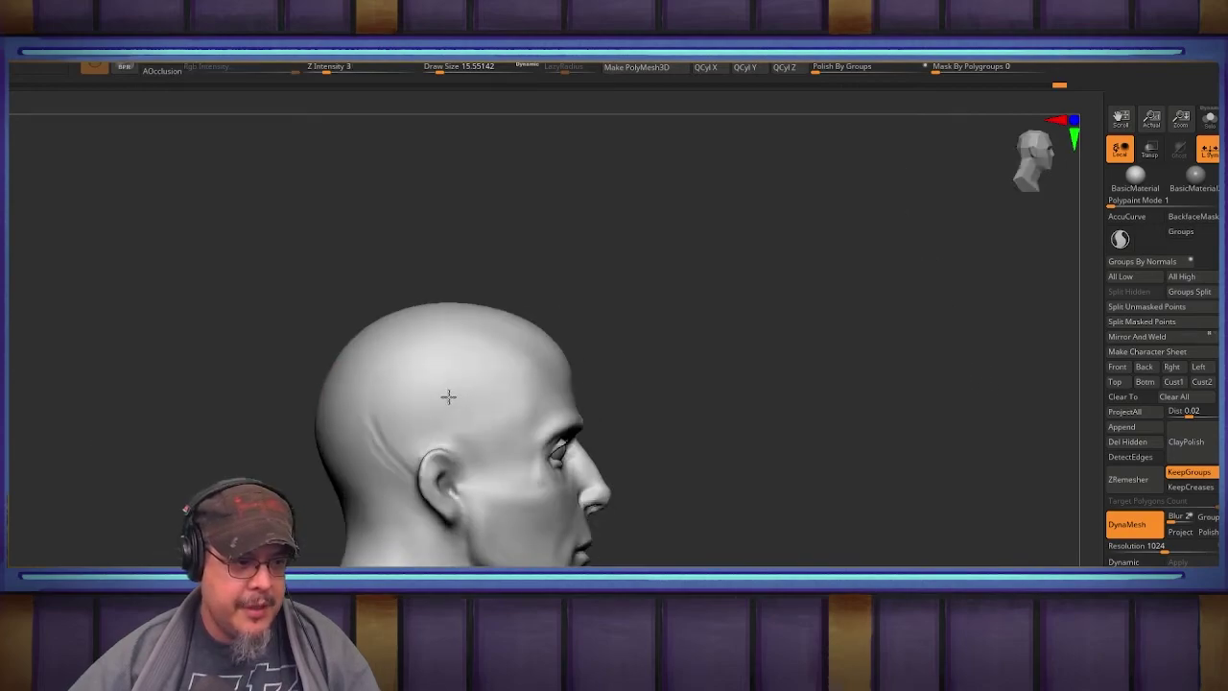
pyautogui.keyDown('alt'); pyautogui.moveTo(727, 452); pyautogui.dragTo(655, 284, button='right'); pyautogui.keyUp('alt')
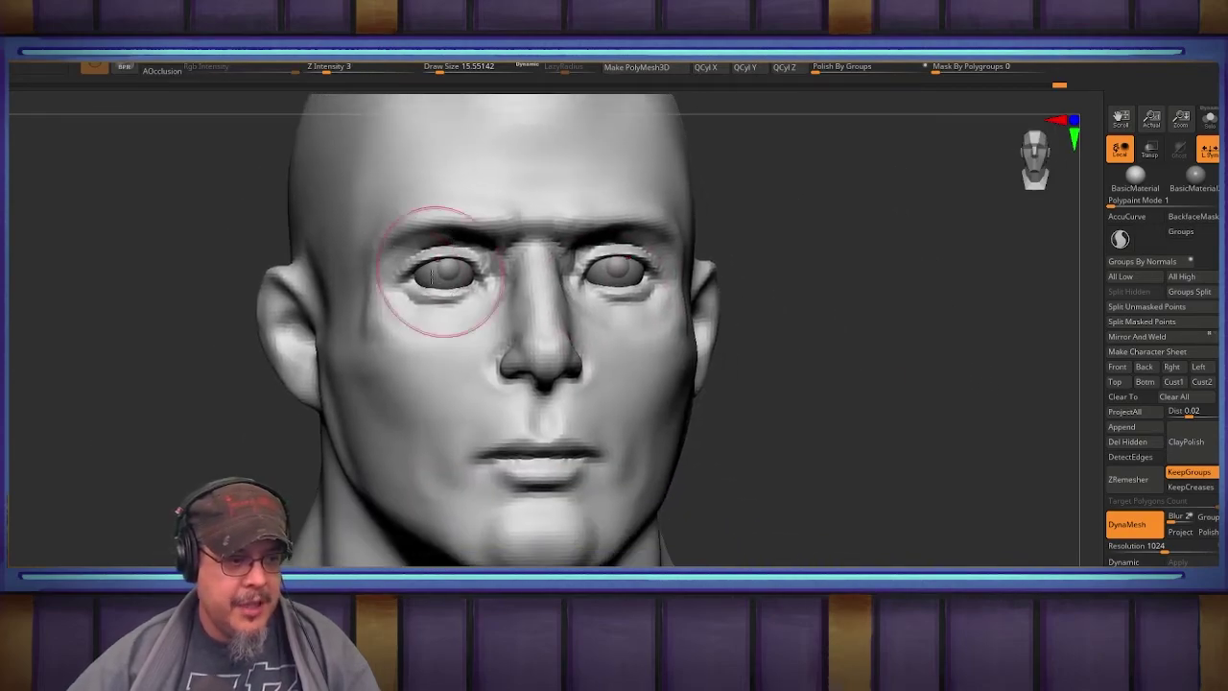
pyautogui.moveTo(452, 364); pyautogui.dragTo(470, 395, button='right')
pyautogui.moveTo(470, 395)
pyautogui.keyDown('alt'); pyautogui.mouseDown(button='right')
pyautogui.moveTo(604, 405)
pyautogui.moveTo(671, 391)
pyautogui.moveTo(655, 445)
pyautogui.moveTo(537, 432)
pyautogui.mouseUp(button='right'); pyautogui.keyUp('alt')
pyautogui.keyDown('alt'); pyautogui.moveTo(683, 411); pyautogui.dragTo(630, 413, button='right'); pyautogui.keyUp('alt')
pyautogui.press('b')
pyautogui.press('m')
pyautogui.press('v')
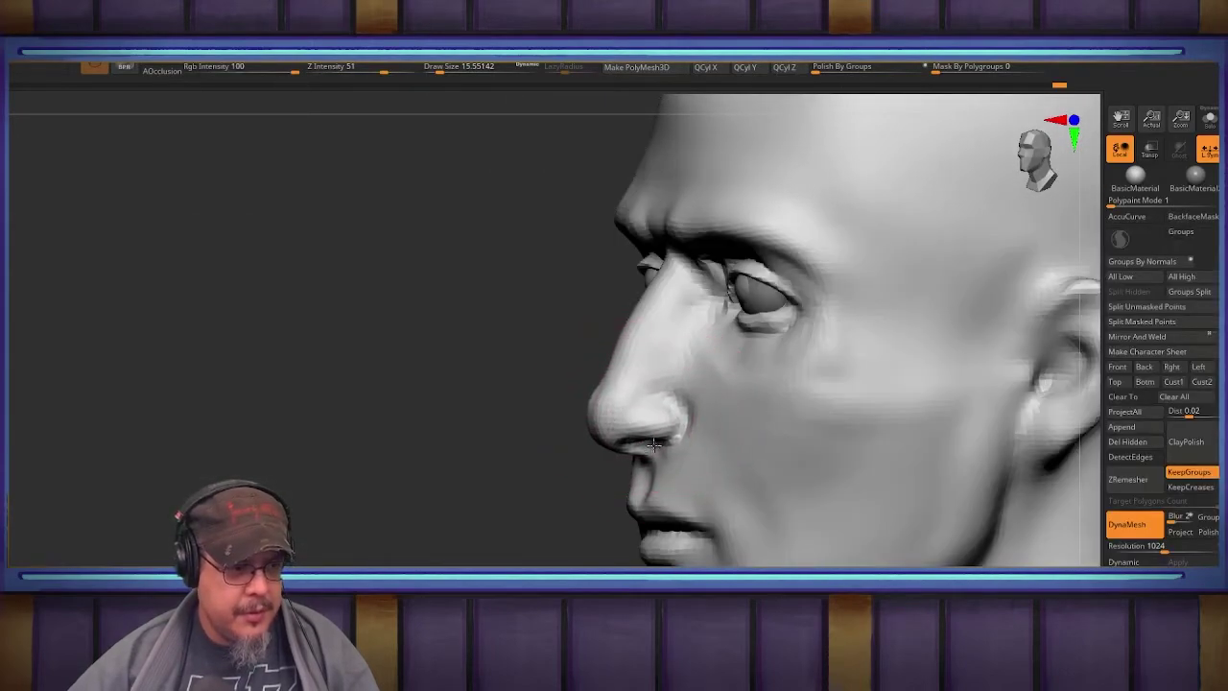
pyautogui.keyDown('shift'); pyautogui.moveTo(489, 460); pyautogui.dragTo(635, 449, button='right'); pyautogui.keyUp('shift')
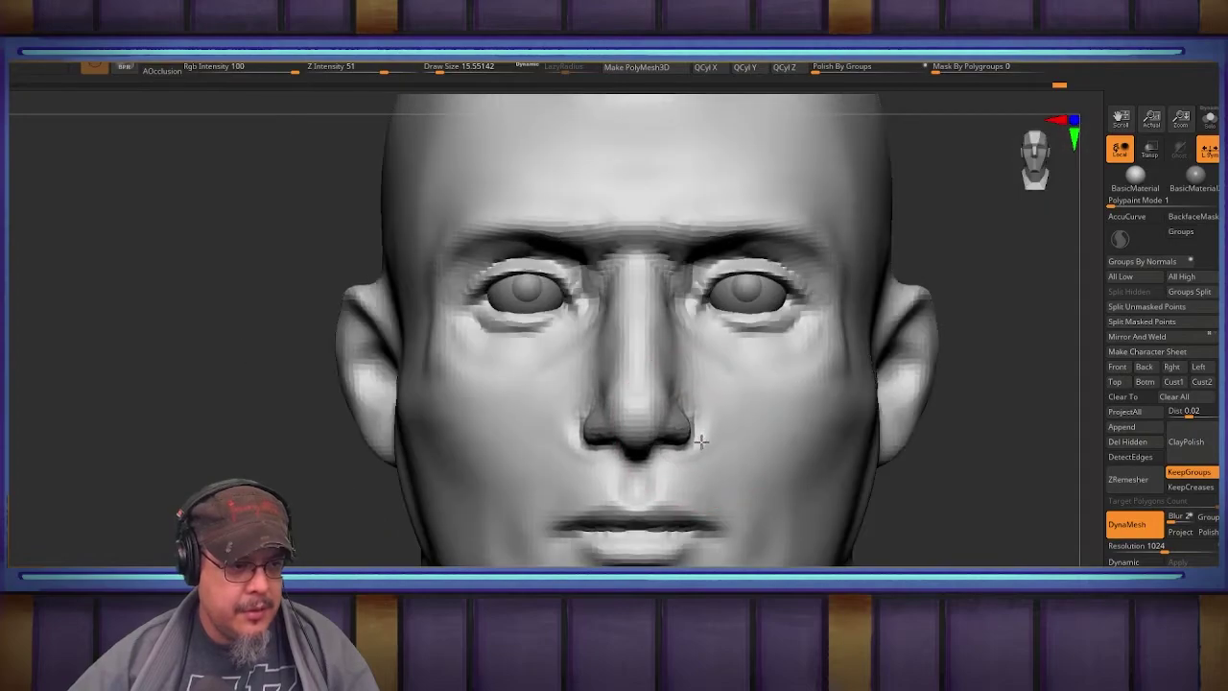
pyautogui.moveTo(931, 503)
pyautogui.mouseDown()
pyautogui.moveTo(946, 505)
pyautogui.moveTo(935, 501)
pyautogui.mouseUp()
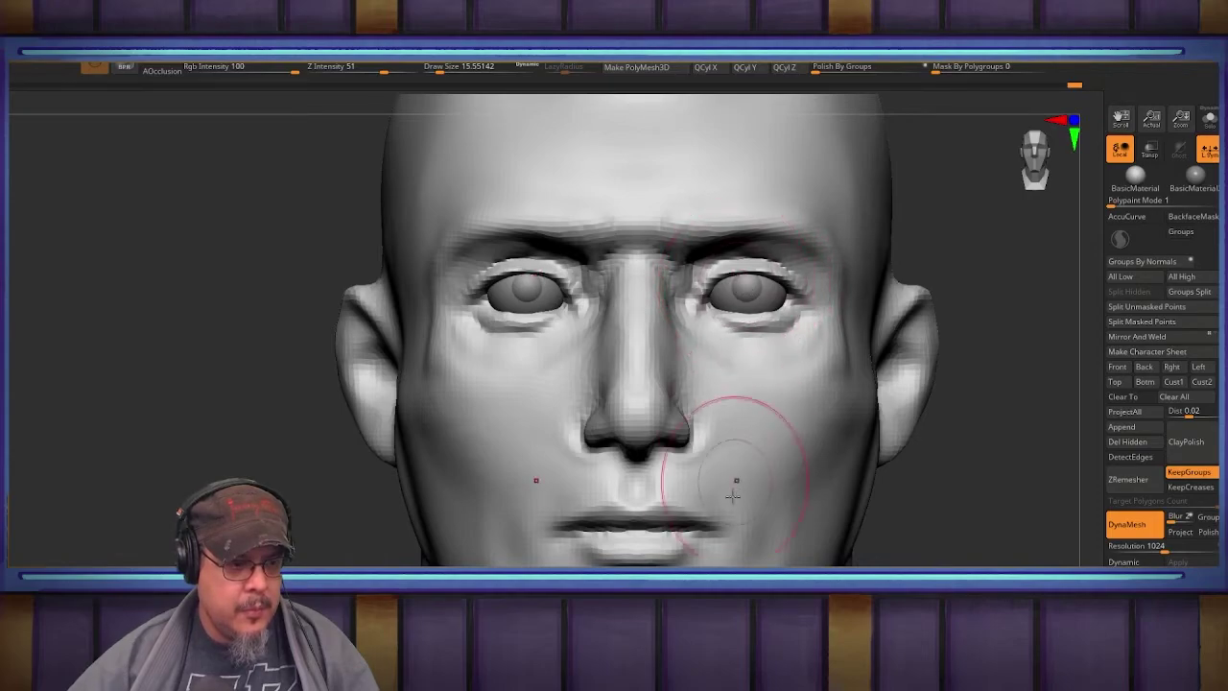
pyautogui.moveTo(715, 539); pyautogui.dragTo(733, 539)
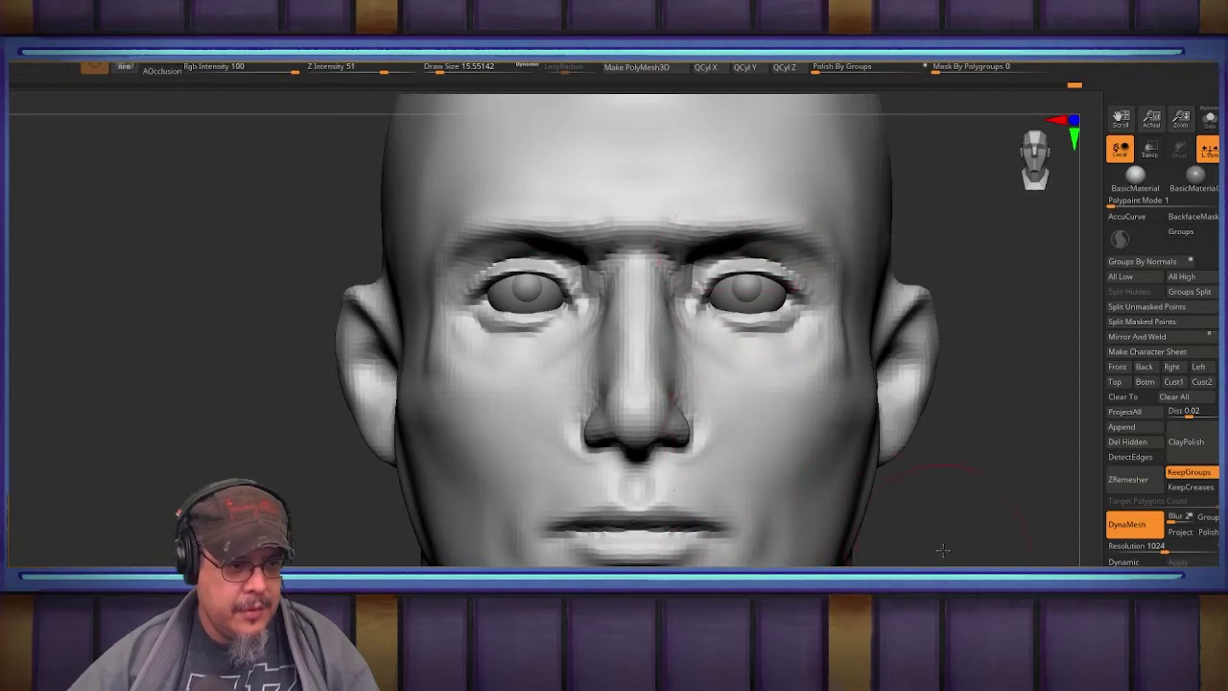
# Step: Build up the cheek from beside the nose to the mouth corner with ClayBuildup at a draw size of about 8.4
pyautogui.moveTo(943, 550)
pyautogui.mouseDown()
pyautogui.moveTo(910, 527)
pyautogui.moveTo(855, 365)
pyautogui.moveTo(841, 471)
pyautogui.moveTo(885, 352)
pyautogui.mouseUp()
pyautogui.press('b')
pyautogui.press('c')
pyautogui.press('b')
pyautogui.press('s')
pyautogui.moveTo(591, 249)
pyautogui.mouseDown()
pyautogui.moveTo(591, 366)
pyautogui.moveTo(635, 339)
pyautogui.moveTo(627, 369)
pyautogui.moveTo(538, 384)
pyautogui.moveTo(527, 465)
pyautogui.moveTo(549, 475)
pyautogui.mouseUp()
pyautogui.press('s')
pyautogui.moveTo(578, 370)
pyautogui.mouseDown()
pyautogui.moveTo(509, 434)
pyautogui.moveTo(501, 493)
pyautogui.moveTo(469, 491)
pyautogui.moveTo(471, 428)
pyautogui.mouseUp()
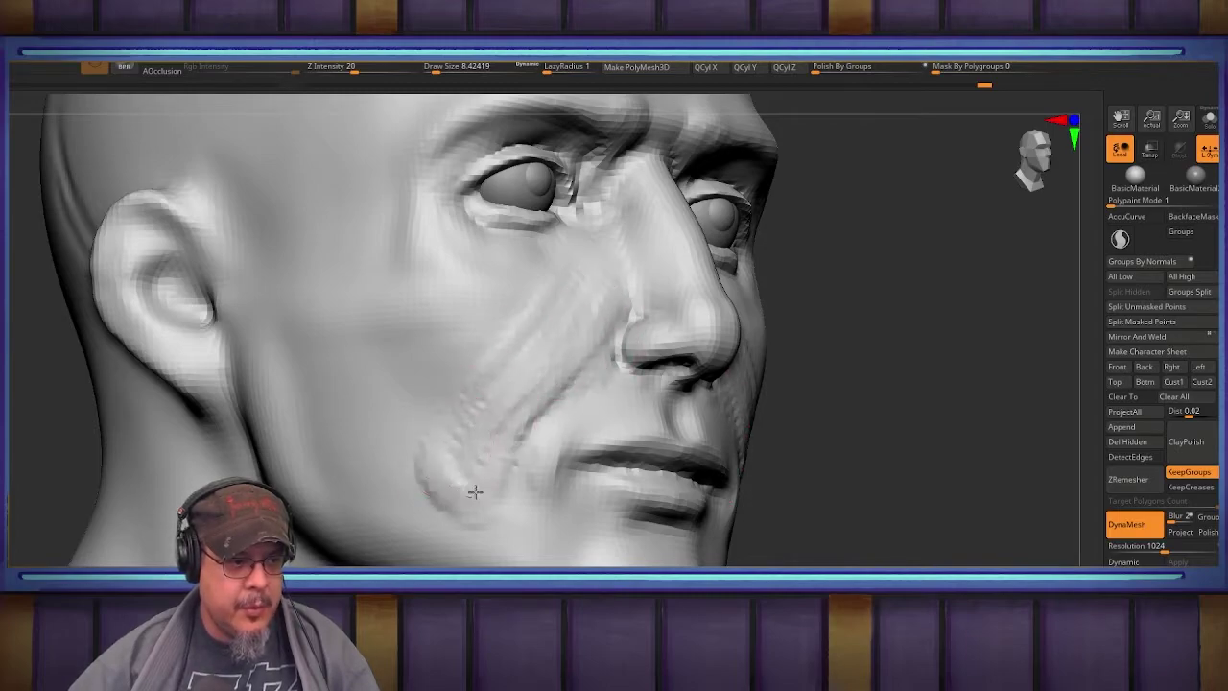
pyautogui.moveTo(473, 433); pyautogui.dragTo(507, 419)
pyautogui.moveTo(608, 270); pyautogui.dragTo(528, 350)
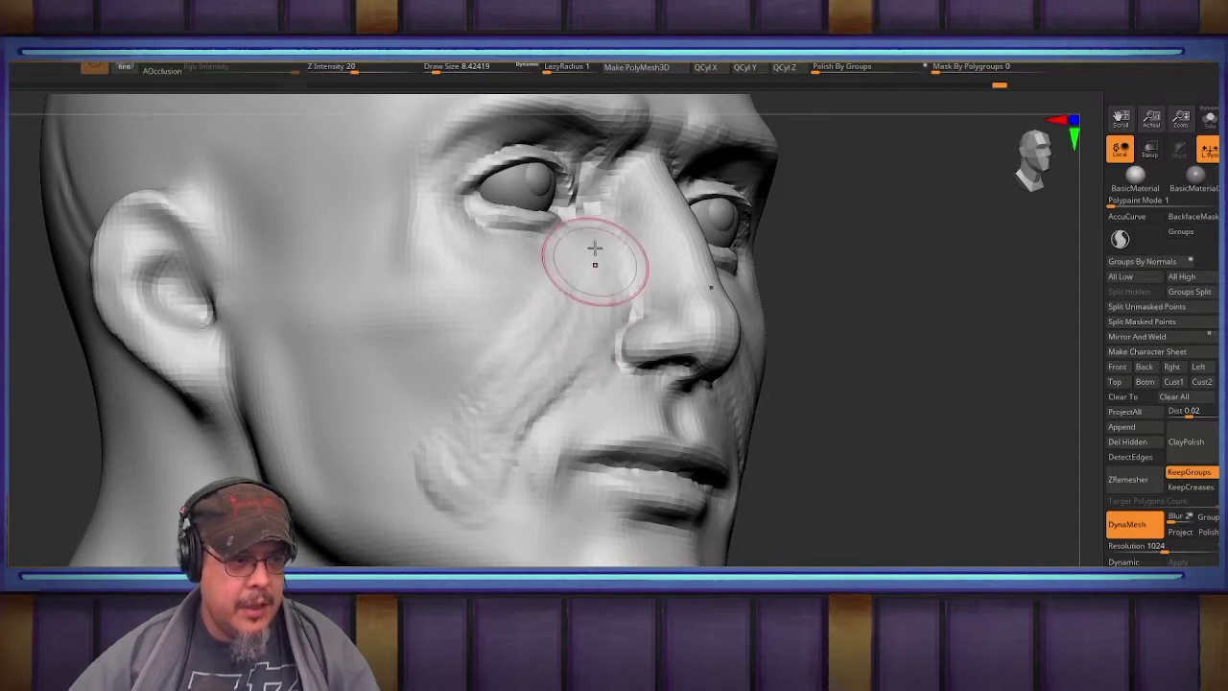
# Step: Add more clay to the lower cheek and below the cheekbone, then smooth the cheek surface
pyautogui.moveTo(479, 417)
pyautogui.mouseDown(button='right')
pyautogui.moveTo(531, 345)
pyautogui.moveTo(732, 307)
pyautogui.moveTo(674, 306)
pyautogui.mouseUp(button='right')
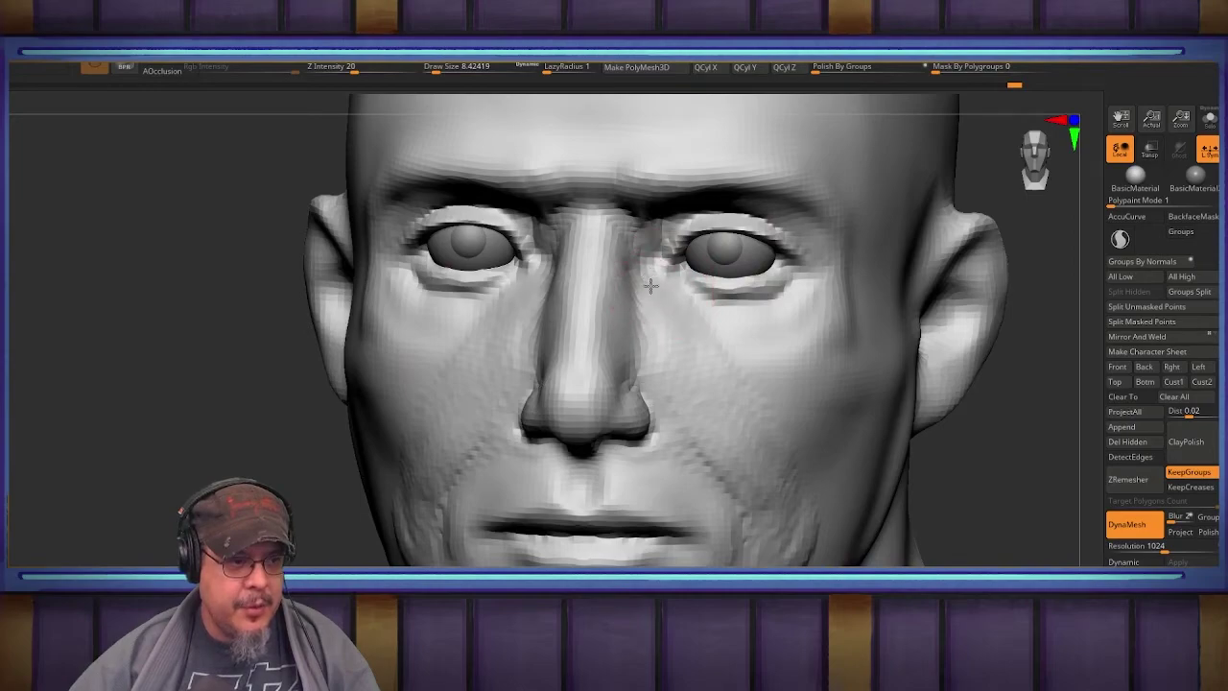
pyautogui.moveTo(676, 372)
pyautogui.keyDown('alt'); pyautogui.mouseDown(button='right')
pyautogui.moveTo(653, 294)
pyautogui.moveTo(642, 301)
pyautogui.mouseUp(button='right'); pyautogui.keyUp('alt')
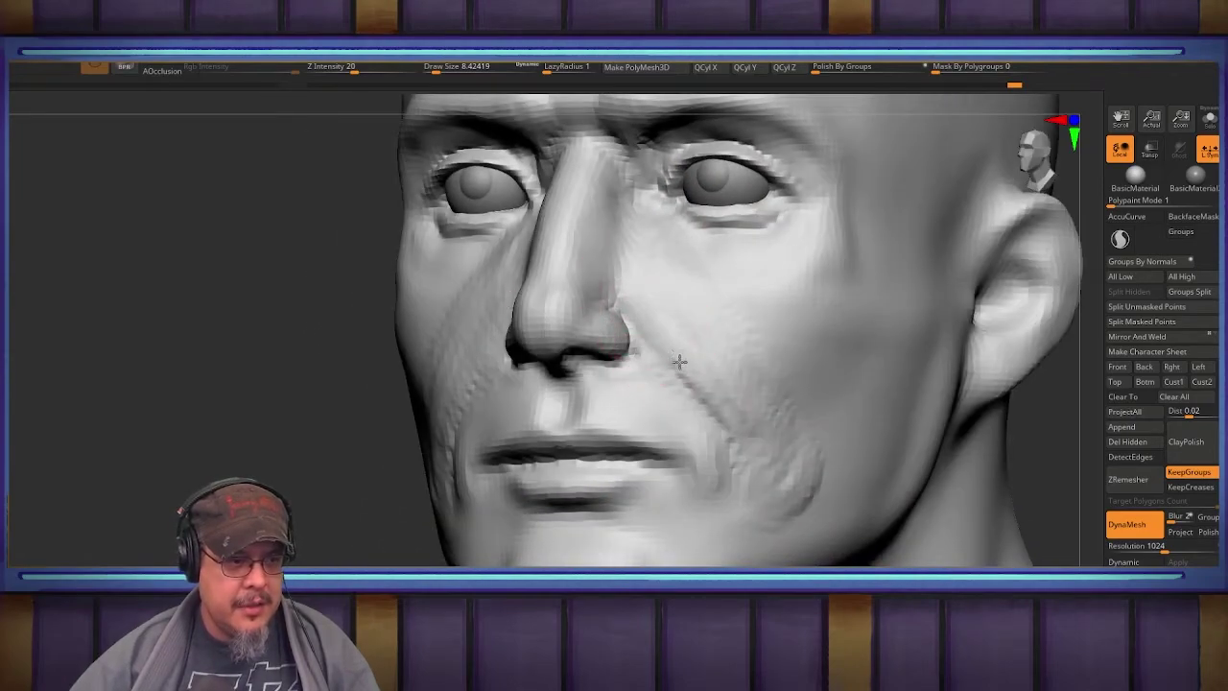
pyautogui.moveTo(788, 482); pyautogui.dragTo(775, 495)
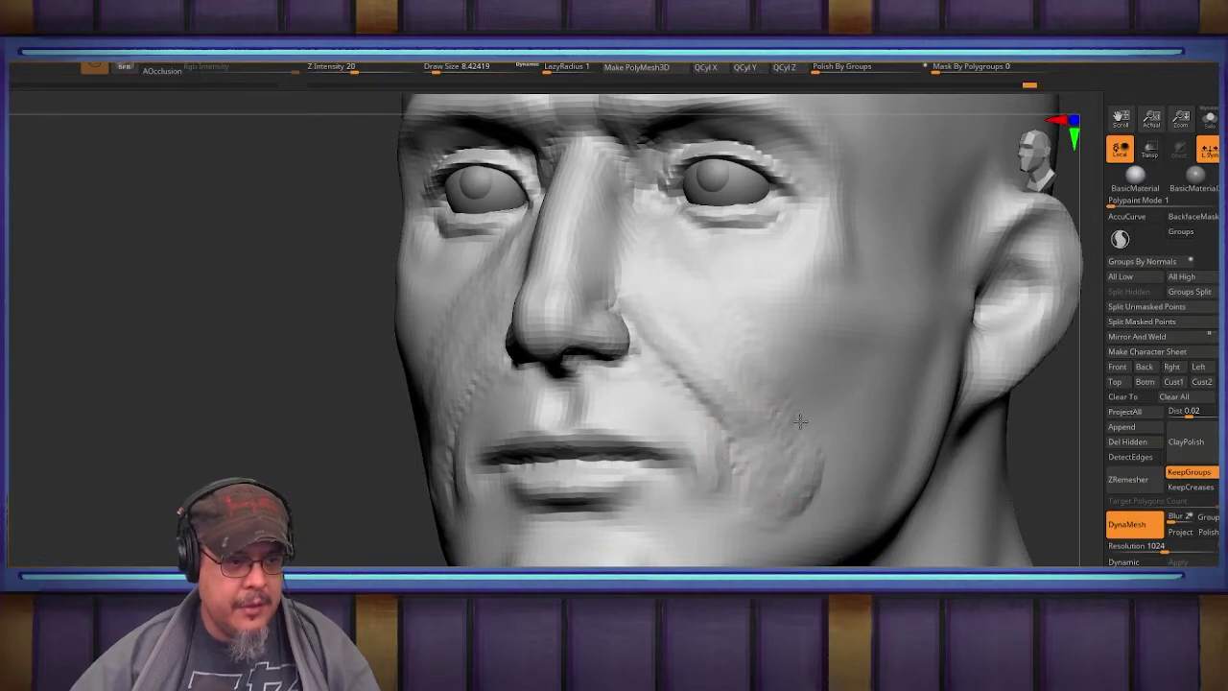
pyautogui.keyDown('shift'); pyautogui.moveTo(789, 437); pyautogui.dragTo(809, 492); pyautogui.keyUp('shift')
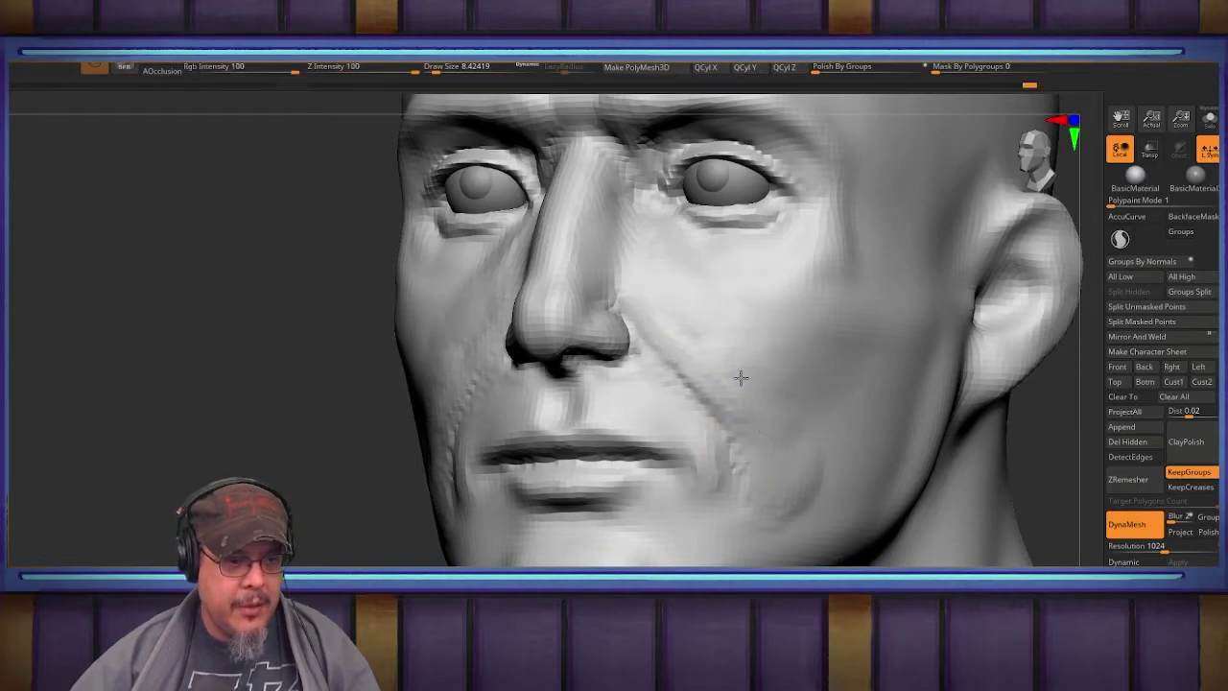
pyautogui.keyDown('shift'); pyautogui.moveTo(789, 356); pyautogui.dragTo(796, 312); pyautogui.keyUp('shift')
pyautogui.moveTo(800, 277)
pyautogui.mouseDown(button='right')
pyautogui.moveTo(762, 360)
pyautogui.moveTo(669, 362)
pyautogui.mouseUp(button='right')
pyautogui.moveTo(667, 345); pyautogui.dragTo(677, 364)
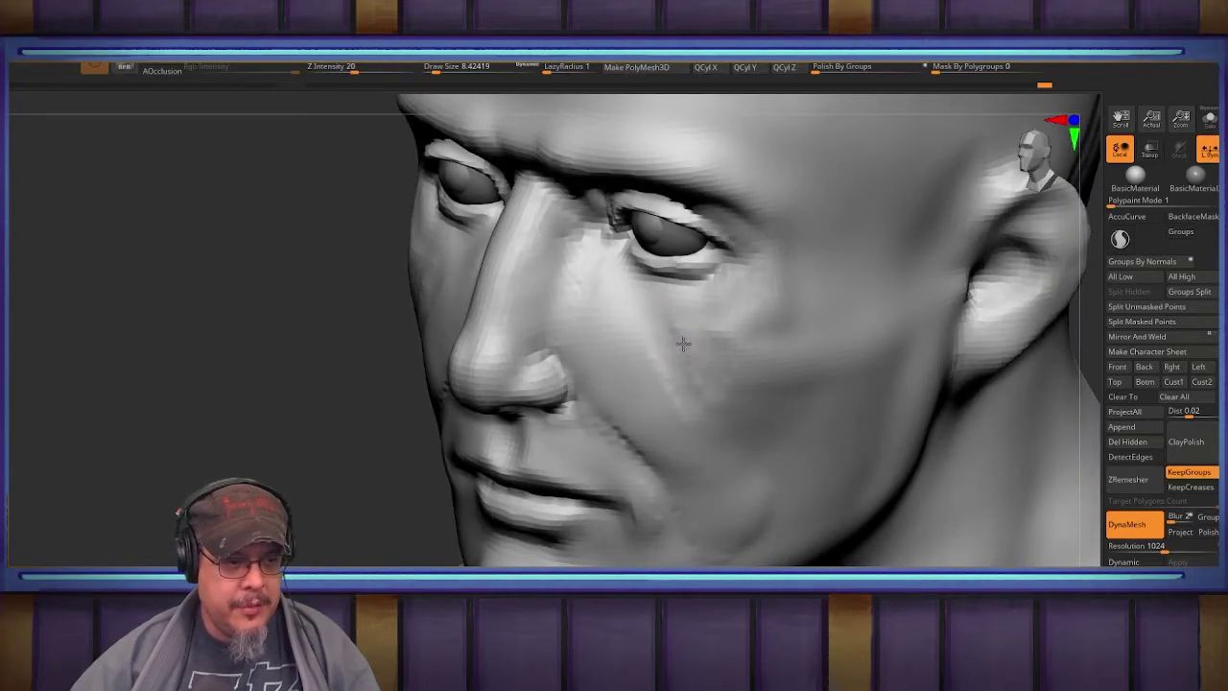
pyautogui.moveTo(679, 335)
pyautogui.keyDown('shift'); pyautogui.mouseDown()
pyautogui.moveTo(683, 400)
pyautogui.moveTo(718, 410)
pyautogui.mouseUp(); pyautogui.keyUp('shift')
# Step: Carve the crease beneath the eye bags with the DamStandard brush and soften its lower edge
pyautogui.moveTo(715, 336)
pyautogui.mouseDown(button='right')
pyautogui.moveTo(740, 316)
pyautogui.moveTo(832, 307)
pyautogui.mouseUp(button='right')
pyautogui.moveTo(664, 292)
pyautogui.keyDown('alt'); pyautogui.mouseDown(button='right')
pyautogui.moveTo(710, 361)
pyautogui.moveTo(714, 351)
pyautogui.mouseUp(button='right'); pyautogui.keyUp('alt')
pyautogui.press('b')
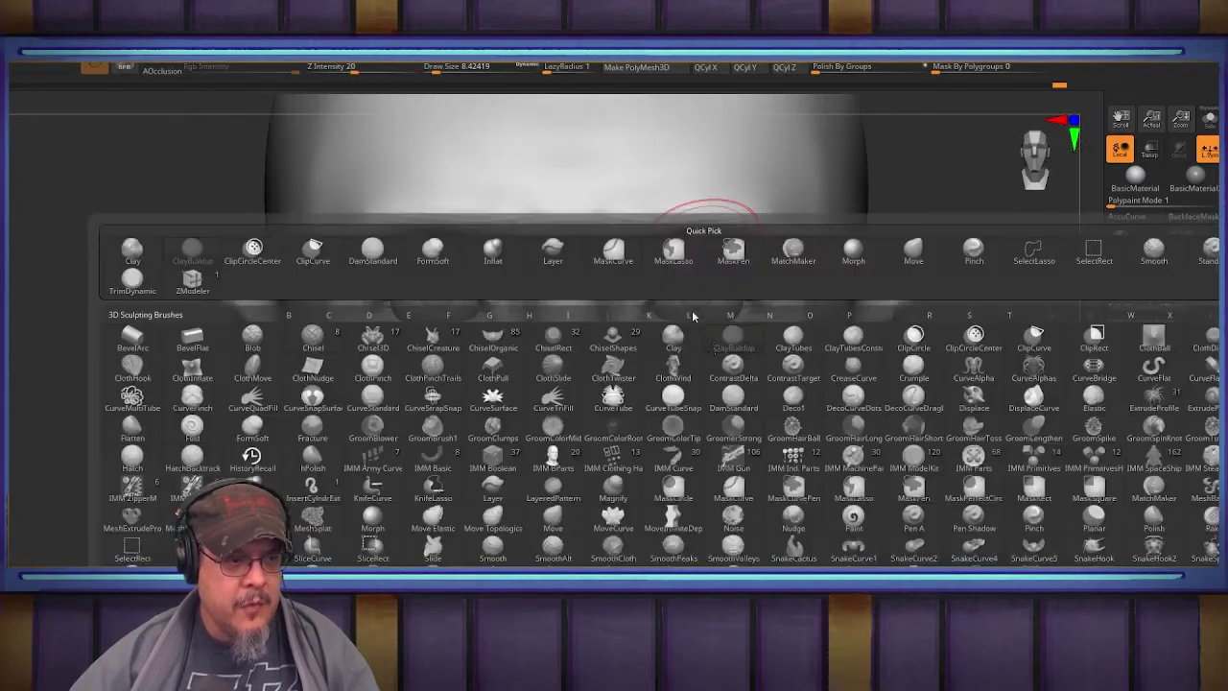
pyautogui.press('d')
pyautogui.press('s')
pyautogui.moveTo(649, 334); pyautogui.dragTo(667, 356)
pyautogui.moveTo(629, 317)
pyautogui.mouseDown()
pyautogui.moveTo(675, 370)
pyautogui.moveTo(721, 387)
pyautogui.moveTo(754, 379)
pyautogui.moveTo(786, 331)
pyautogui.mouseUp()
pyautogui.keyDown('shift'); pyautogui.moveTo(704, 377); pyautogui.dragTo(674, 369); pyautogui.keyUp('shift')
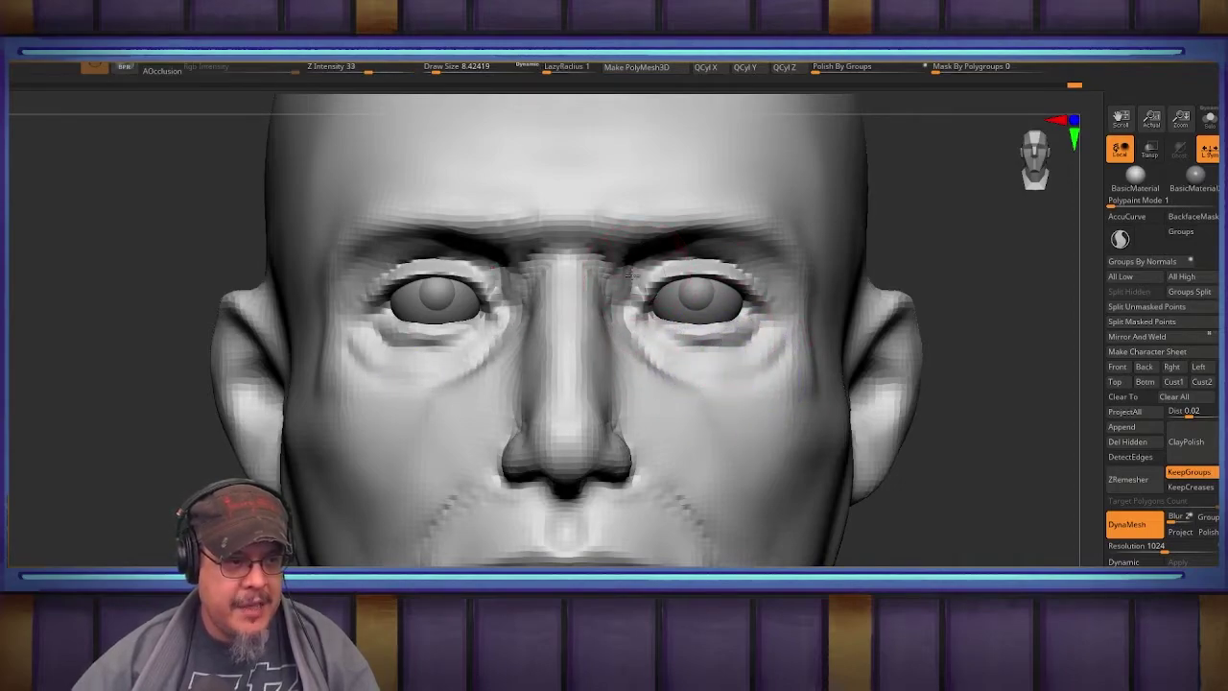
# Step: Fill the area between the brows and shape the inner brow ridges with ClayBuildup, smoothing the result
pyautogui.moveTo(652, 213)
pyautogui.keyDown('alt'); pyautogui.mouseDown(button='right')
pyautogui.moveTo(649, 312)
pyautogui.moveTo(652, 276)
pyautogui.mouseUp(button='right'); pyautogui.keyUp('alt')
pyautogui.press('b')
pyautogui.press('c')
pyautogui.press('b')
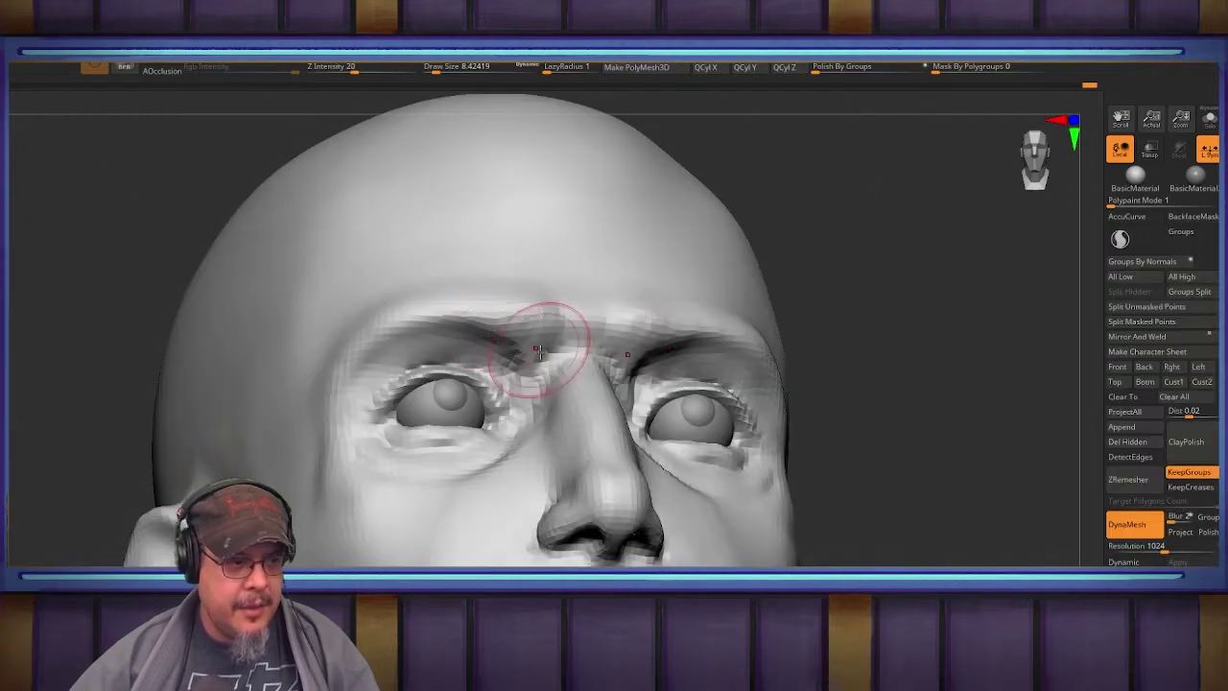
pyautogui.moveTo(543, 339)
pyautogui.mouseDown()
pyautogui.moveTo(524, 361)
pyautogui.moveTo(472, 326)
pyautogui.mouseUp()
pyautogui.moveTo(534, 302)
pyautogui.mouseDown()
pyautogui.moveTo(559, 339)
pyautogui.moveTo(534, 302)
pyautogui.mouseUp()
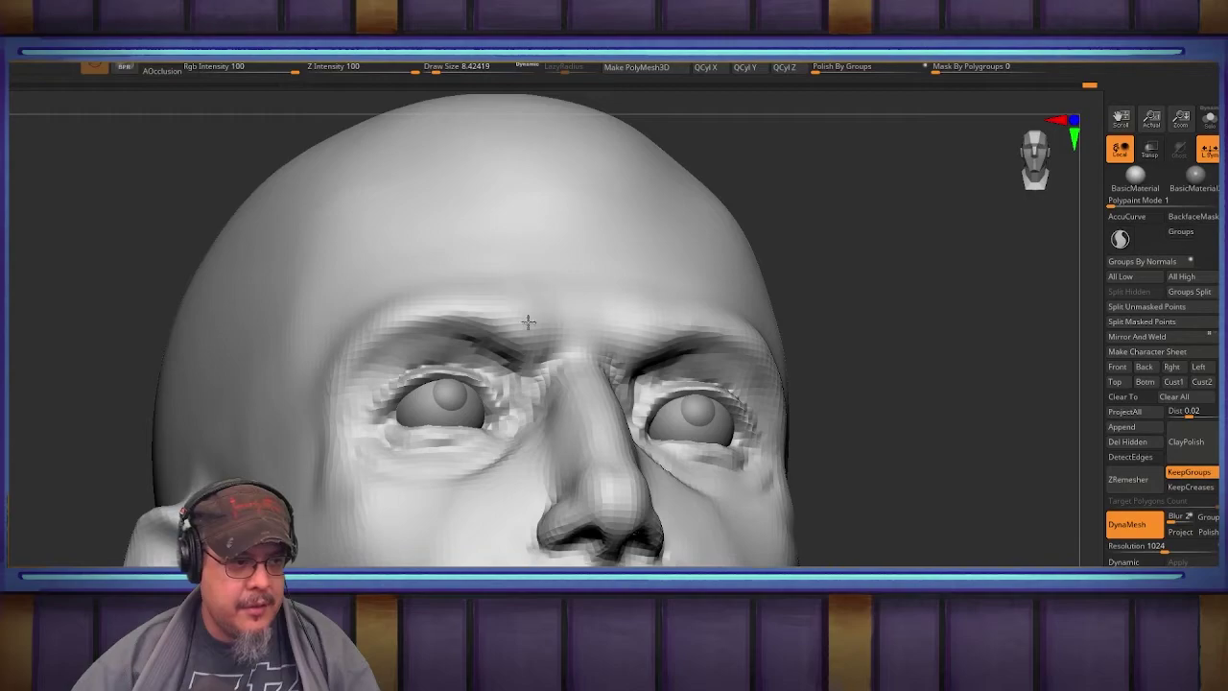
pyautogui.moveTo(321, 347); pyautogui.dragTo(278, 403, button='right')
pyautogui.moveTo(499, 316); pyautogui.dragTo(521, 352, button='right')
pyautogui.moveTo(521, 352); pyautogui.dragTo(521, 373)
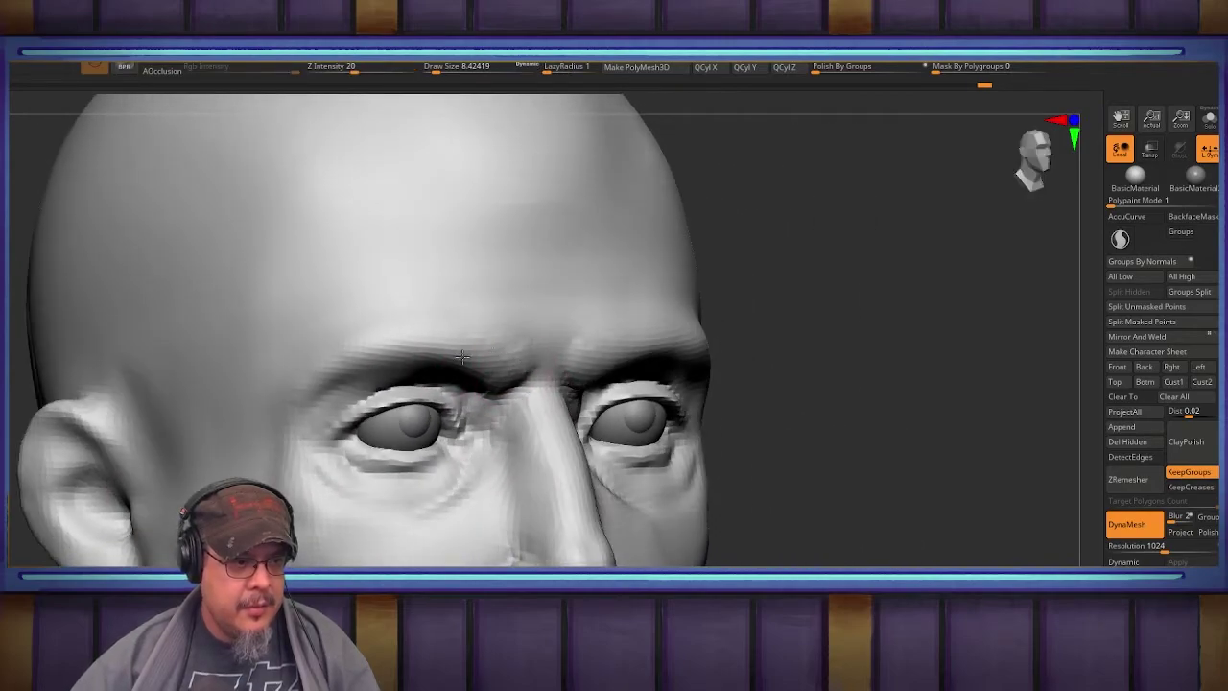
pyautogui.moveTo(324, 360)
pyautogui.mouseDown(button='right')
pyautogui.moveTo(340, 304)
pyautogui.moveTo(465, 310)
pyautogui.mouseUp(button='right')
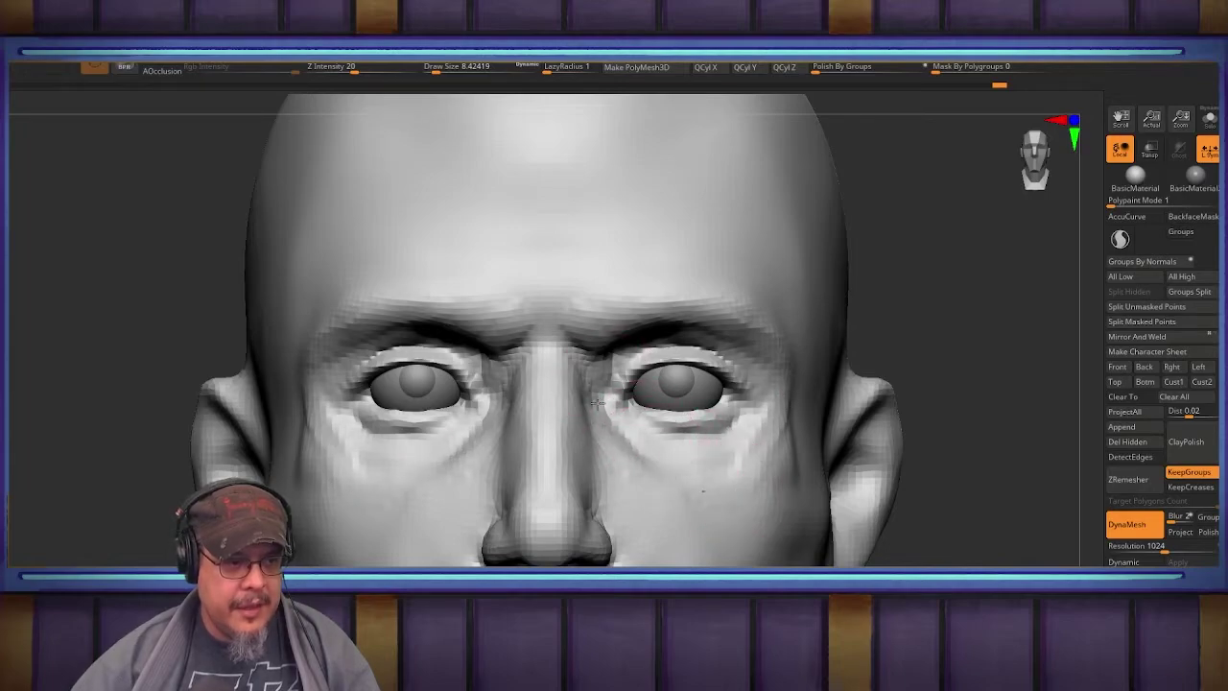
# Step: Carve the nasolabial fold from the nostril wing toward the mouth corner with DamStandard and smooth its edges
pyautogui.keyDown('alt'); pyautogui.moveTo(597, 412); pyautogui.dragTo(546, 316, button='right'); pyautogui.keyUp('alt')
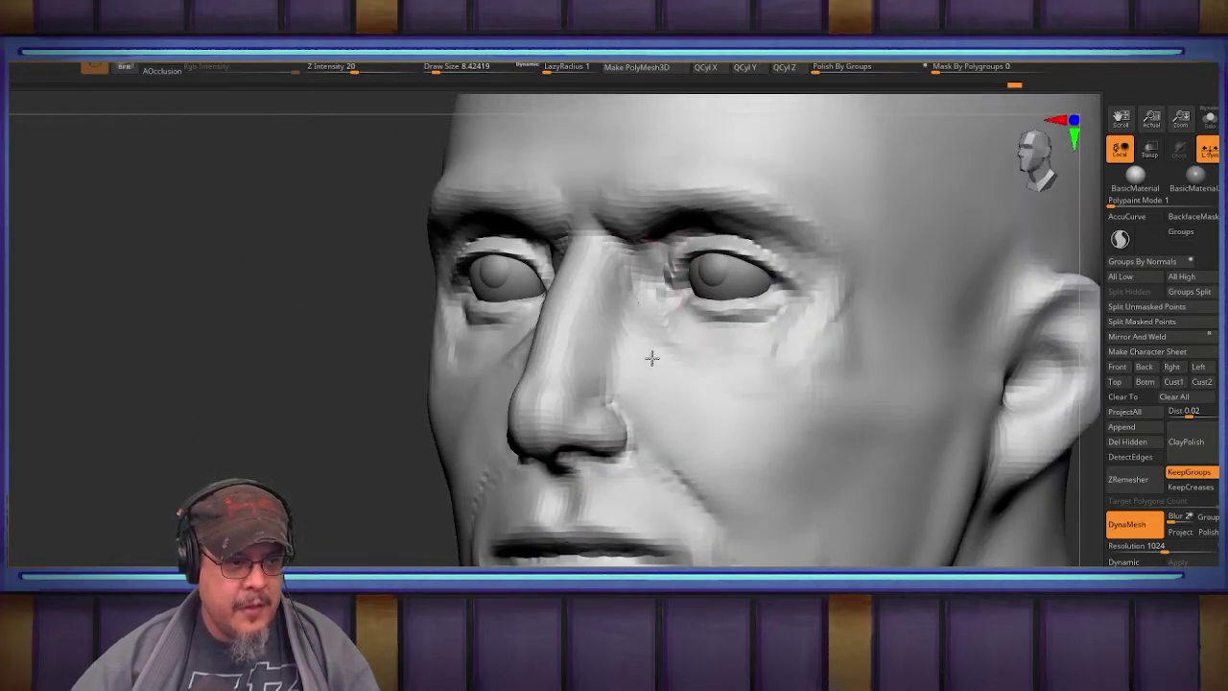
pyautogui.moveTo(656, 343); pyautogui.dragTo(657, 317)
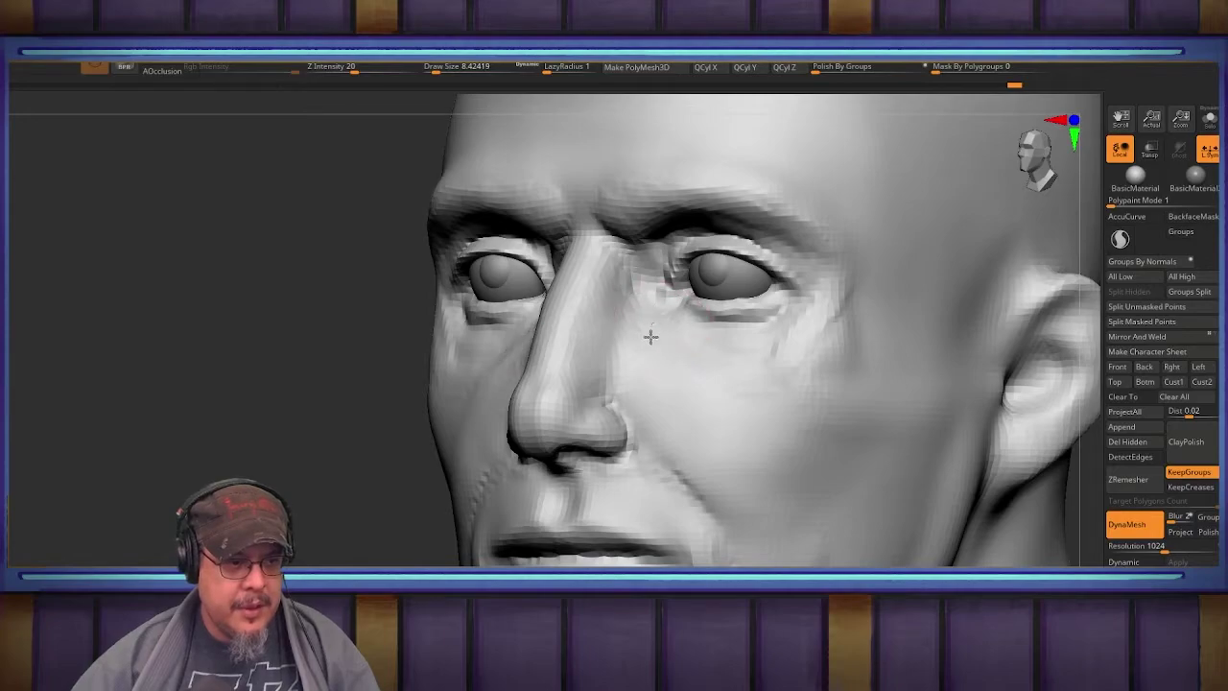
pyautogui.moveTo(616, 409); pyautogui.dragTo(697, 508)
pyautogui.moveTo(662, 465); pyautogui.dragTo(718, 549)
pyautogui.keyDown('shift'); pyautogui.moveTo(656, 452); pyautogui.dragTo(701, 515); pyautogui.keyUp('shift')
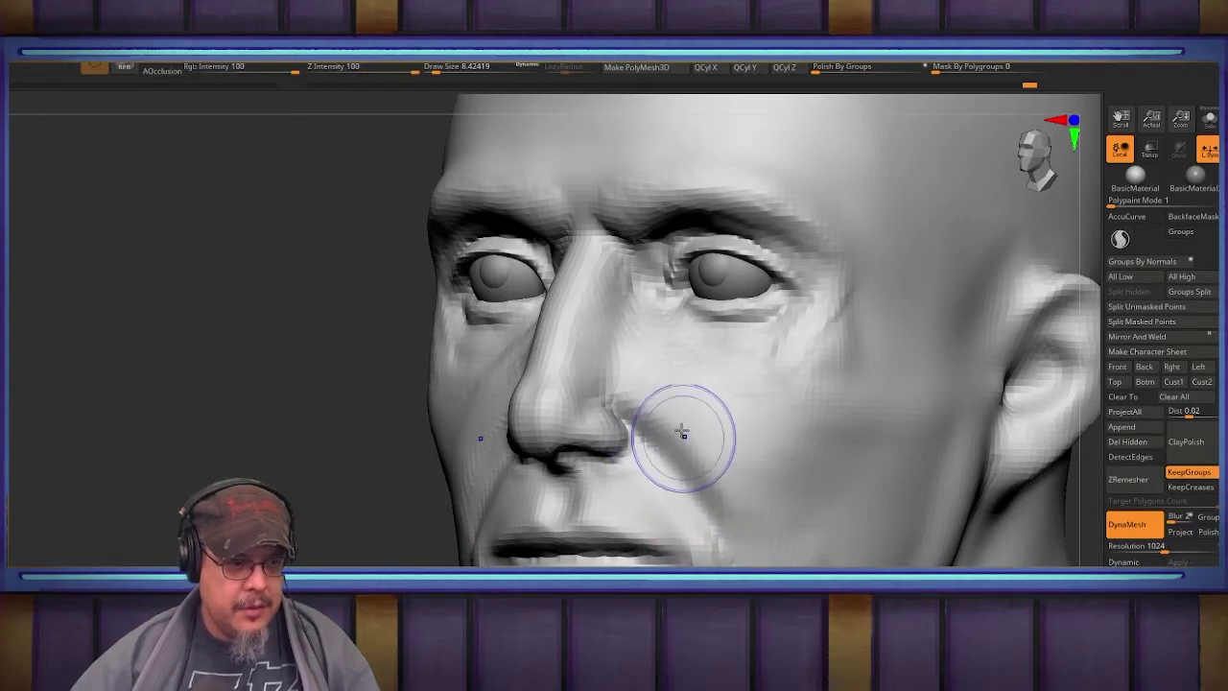
pyautogui.keyDown('shift'); pyautogui.moveTo(682, 430); pyautogui.dragTo(711, 527); pyautogui.keyUp('shift')
# Step: Adjust the fold and upper-lip area beside the mouth from below with the Move brush, using draw sizes of about 20 and 7.5
pyautogui.moveTo(383, 408)
pyautogui.mouseDown()
pyautogui.moveTo(641, 391)
pyautogui.moveTo(651, 374)
pyautogui.mouseUp()
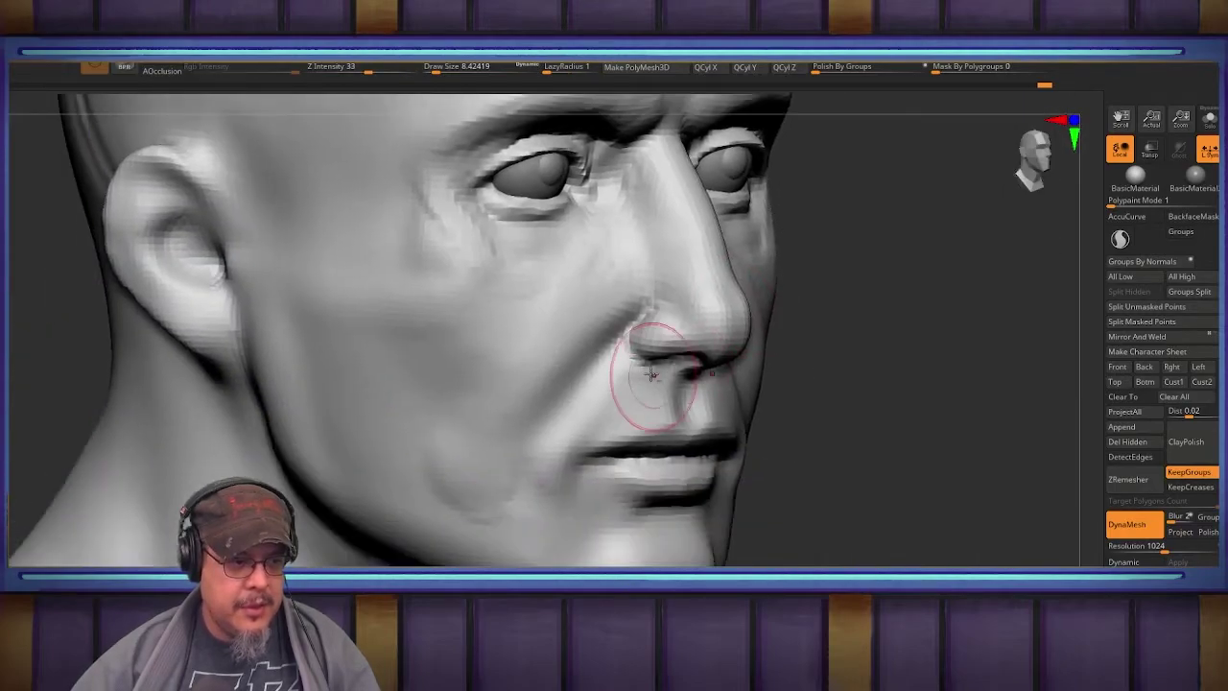
pyautogui.moveTo(650, 374); pyautogui.dragTo(670, 315, button='right')
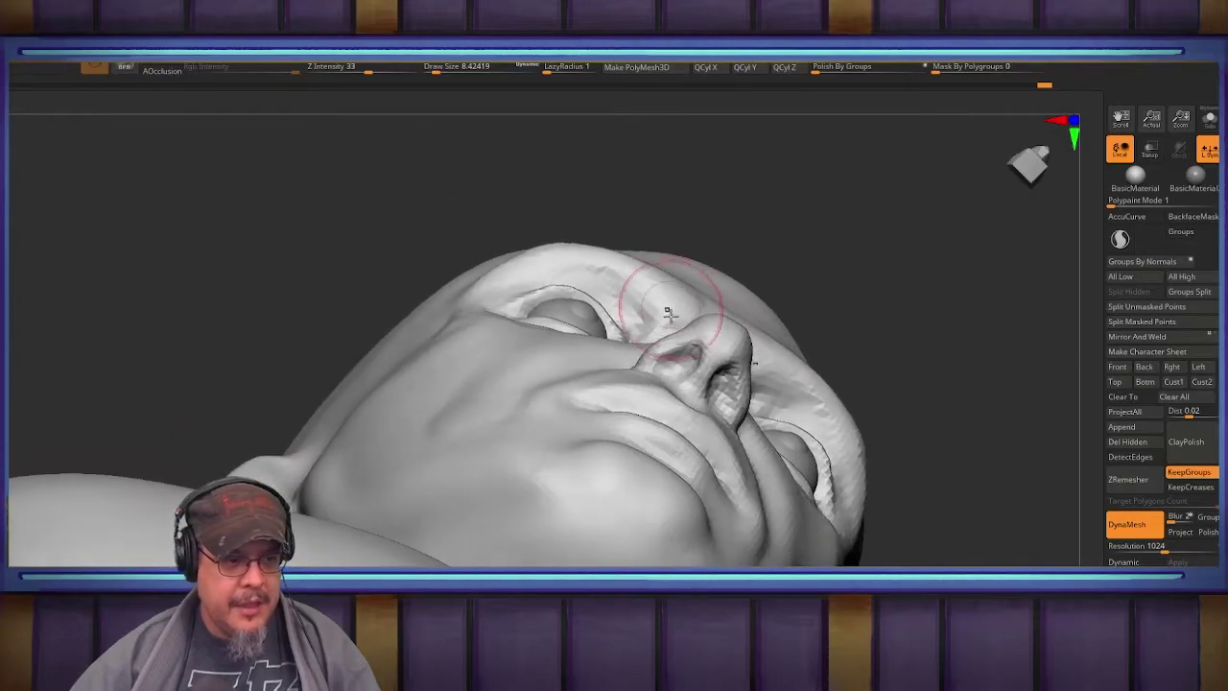
pyautogui.hotkey('shift', 'd')
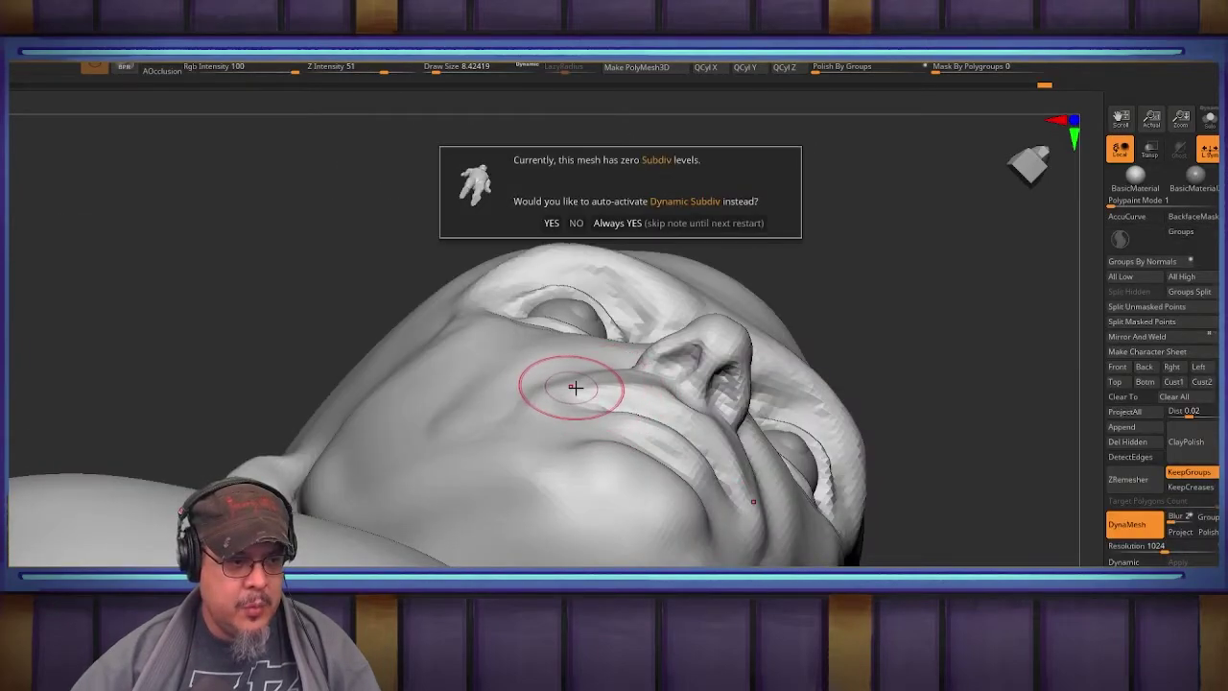
pyautogui.press('Escape')
pyautogui.press('b')
pyautogui.press('m')
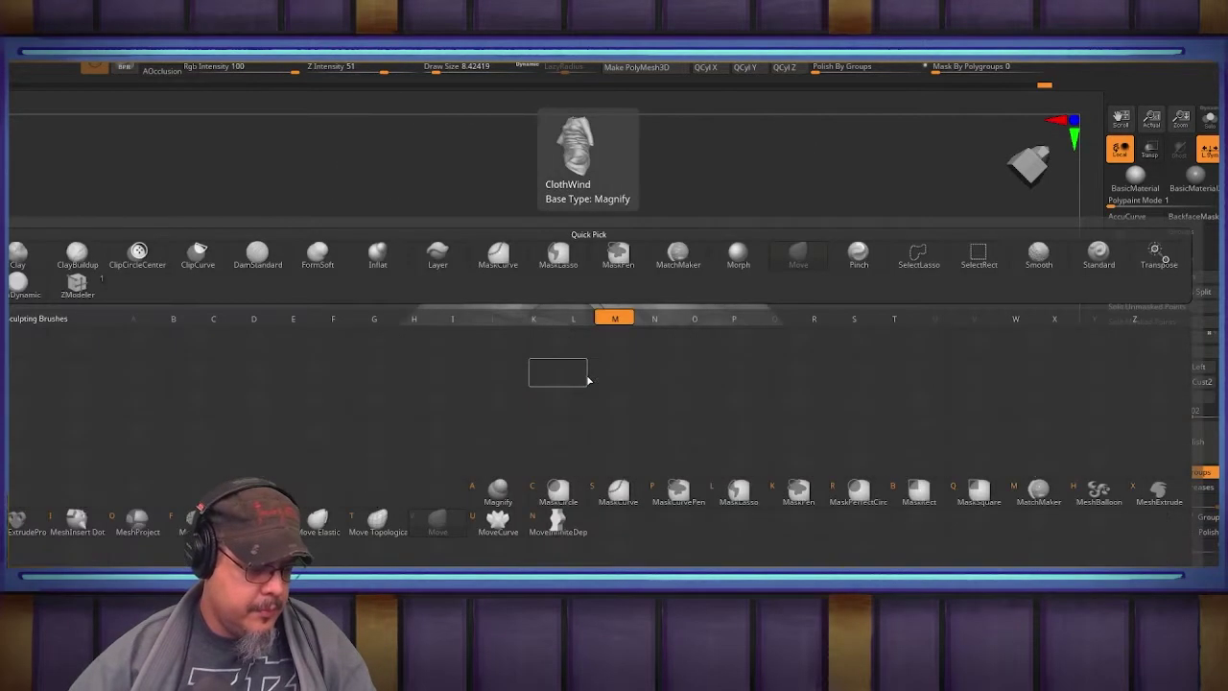
pyautogui.press('v')
pyautogui.moveTo(572, 392); pyautogui.dragTo(579, 391)
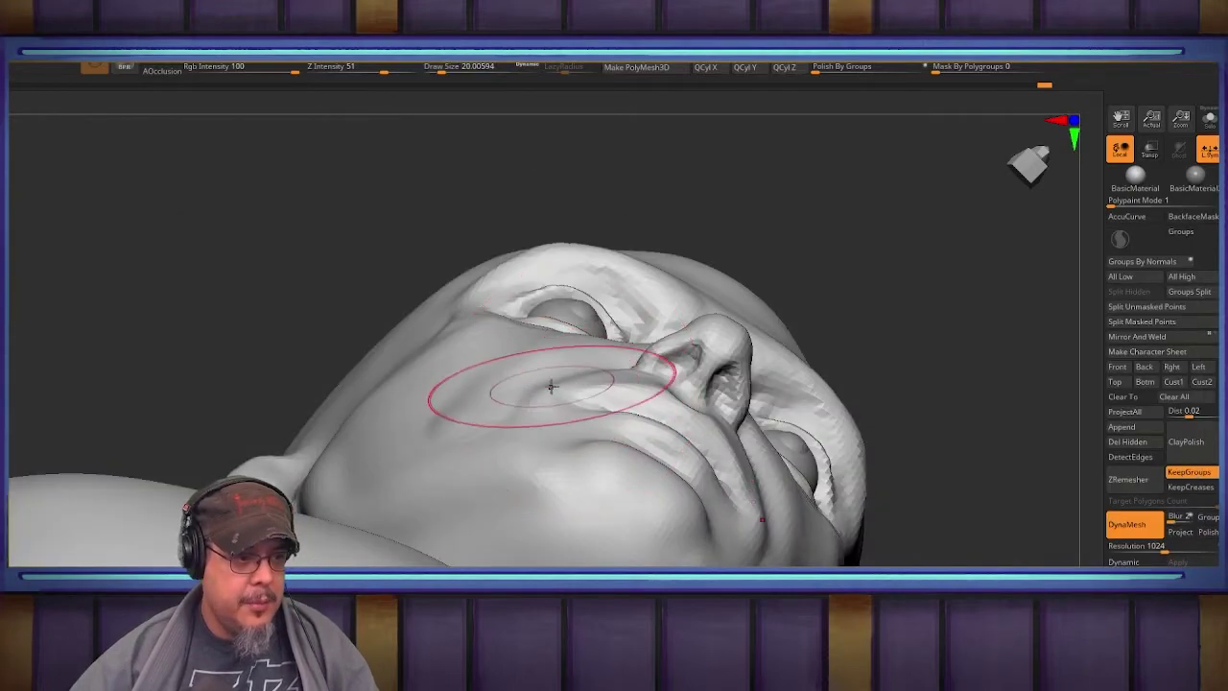
pyautogui.press('s')
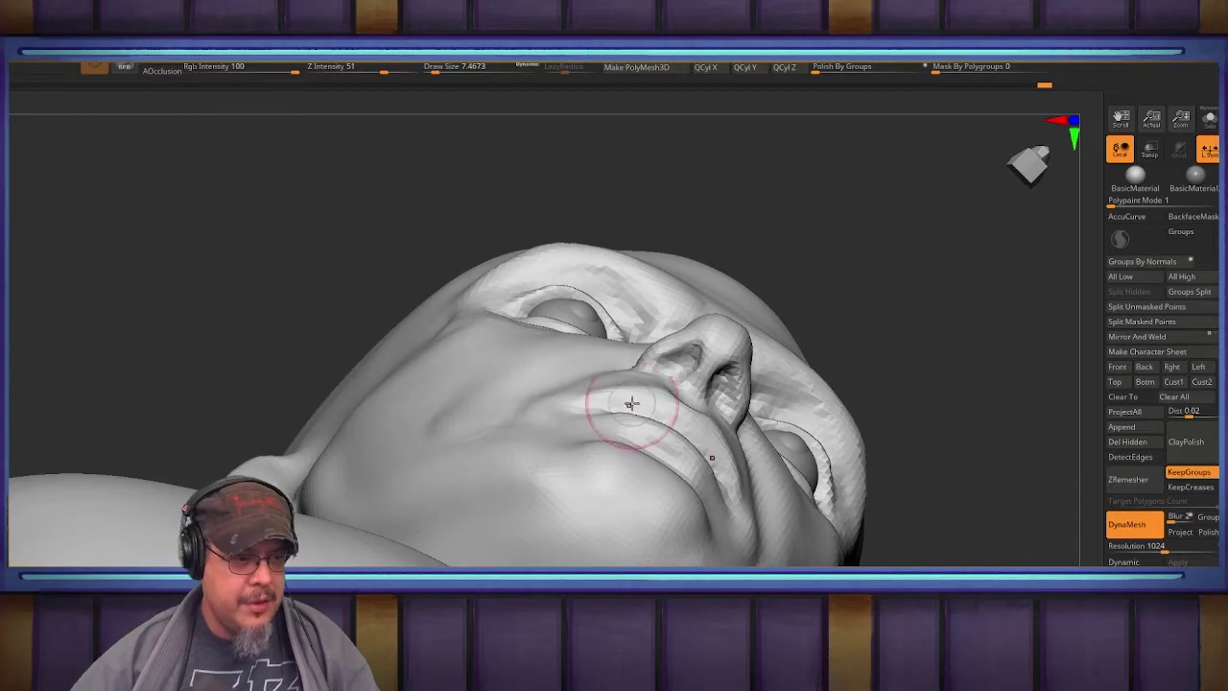
pyautogui.keyDown('shift'); pyautogui.moveTo(992, 347); pyautogui.dragTo(921, 416); pyautogui.keyUp('shift')
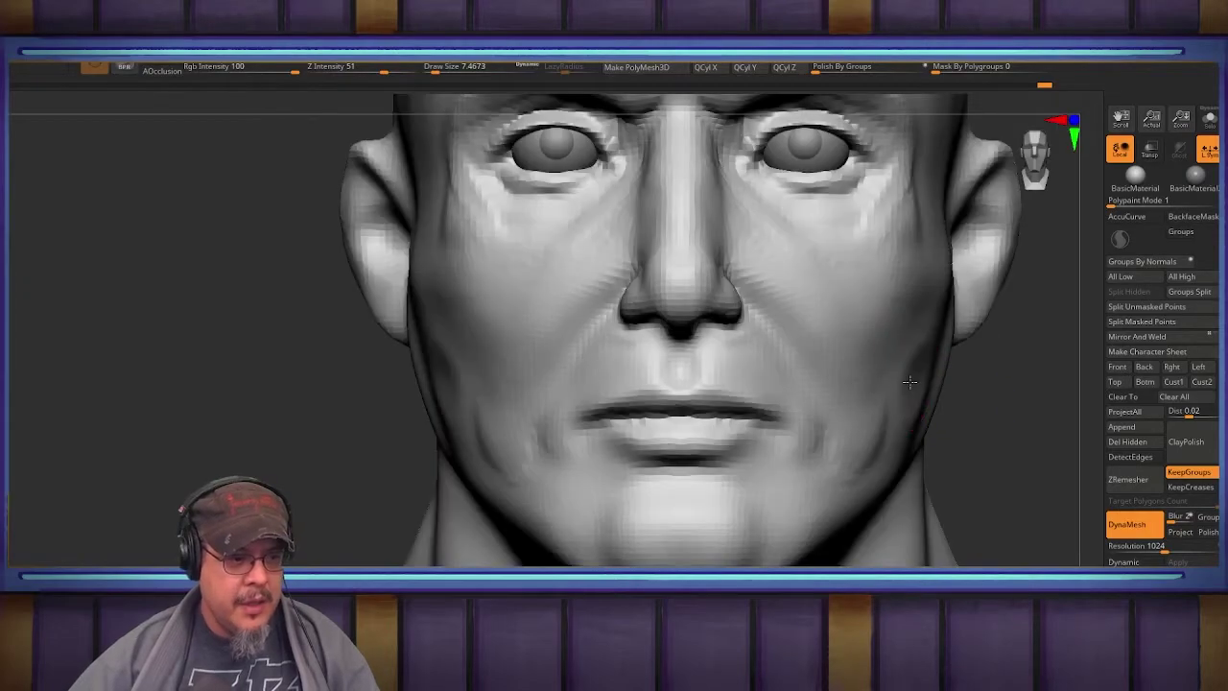
# Step: Shift the volume beside the mouth corner toward the lips with the Move brush
pyautogui.moveTo(996, 418); pyautogui.dragTo(1063, 419)
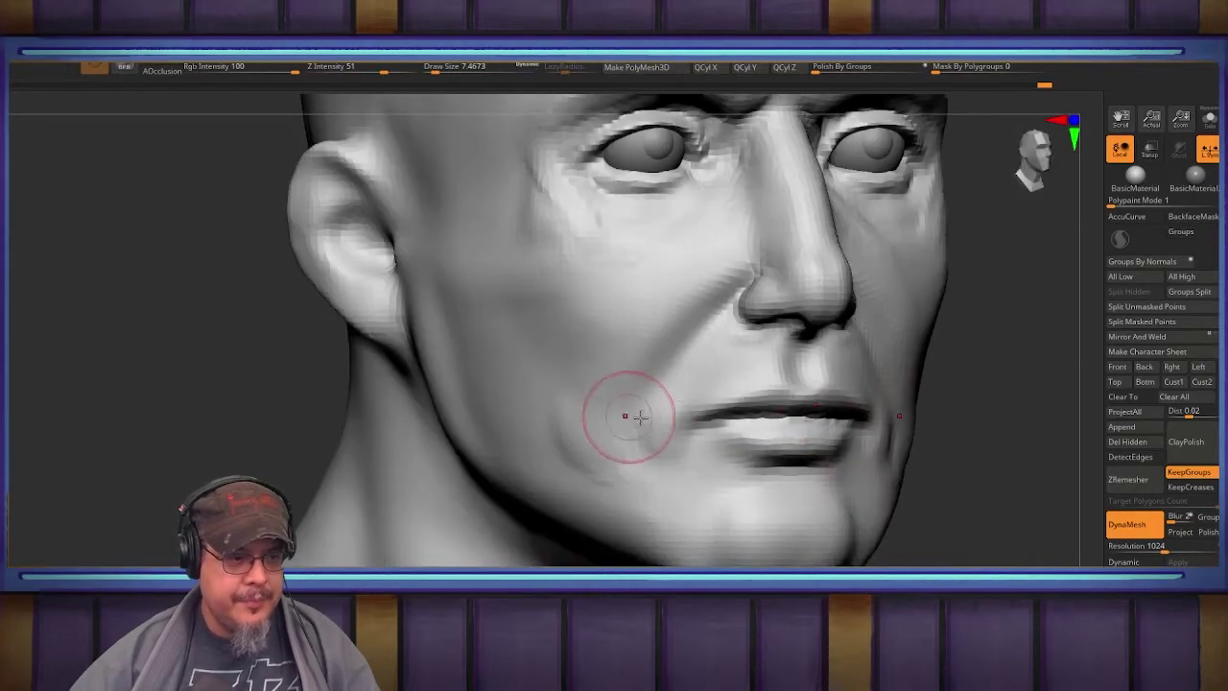
pyautogui.press('s')
pyautogui.moveTo(673, 422)
pyautogui.mouseDown()
pyautogui.moveTo(679, 410)
pyautogui.moveTo(730, 429)
pyautogui.mouseUp()
pyautogui.press('s')
pyautogui.keyDown('alt'); pyautogui.moveTo(959, 427); pyautogui.dragTo(813, 458); pyautogui.keyUp('alt')
pyautogui.moveTo(877, 387)
pyautogui.keyDown('shift'); pyautogui.mouseDown()
pyautogui.moveTo(832, 351)
pyautogui.moveTo(852, 368)
pyautogui.moveTo(815, 377)
pyautogui.mouseUp(); pyautogui.keyUp('shift')
# Step: Deepen the line between the lips with DamStandard, reducing the draw size to about 10.5
pyautogui.press('b')
pyautogui.press('d')
pyautogui.press('s')
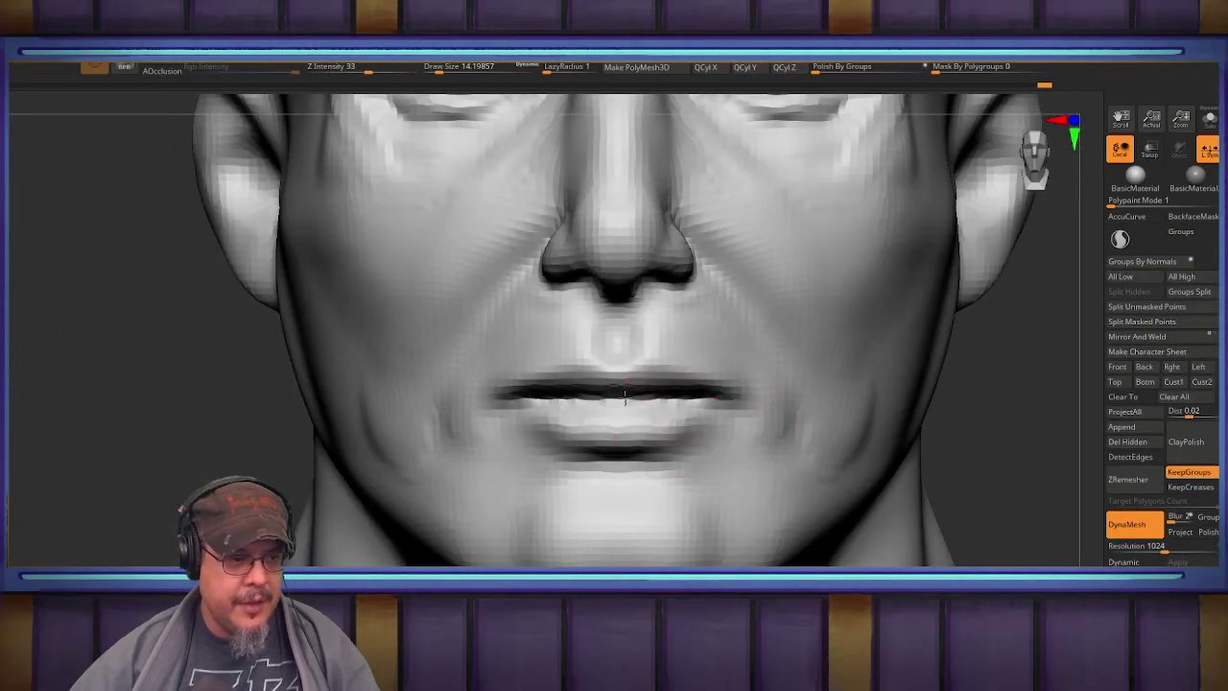
pyautogui.moveTo(997, 400)
pyautogui.mouseDown()
pyautogui.moveTo(1042, 403)
pyautogui.moveTo(915, 392)
pyautogui.moveTo(910, 427)
pyautogui.mouseUp()
pyautogui.press('s')
pyautogui.moveTo(621, 399); pyautogui.dragTo(582, 401)
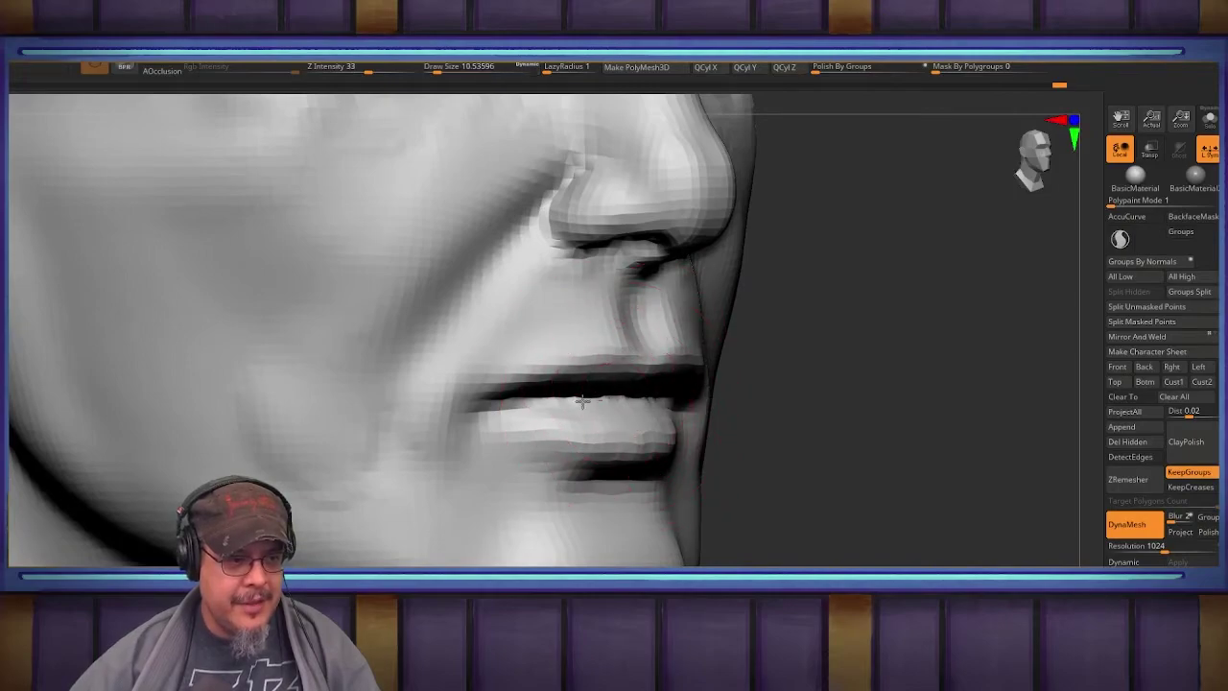
pyautogui.keyDown('shift'); pyautogui.moveTo(883, 391); pyautogui.dragTo(811, 373); pyautogui.keyUp('shift')
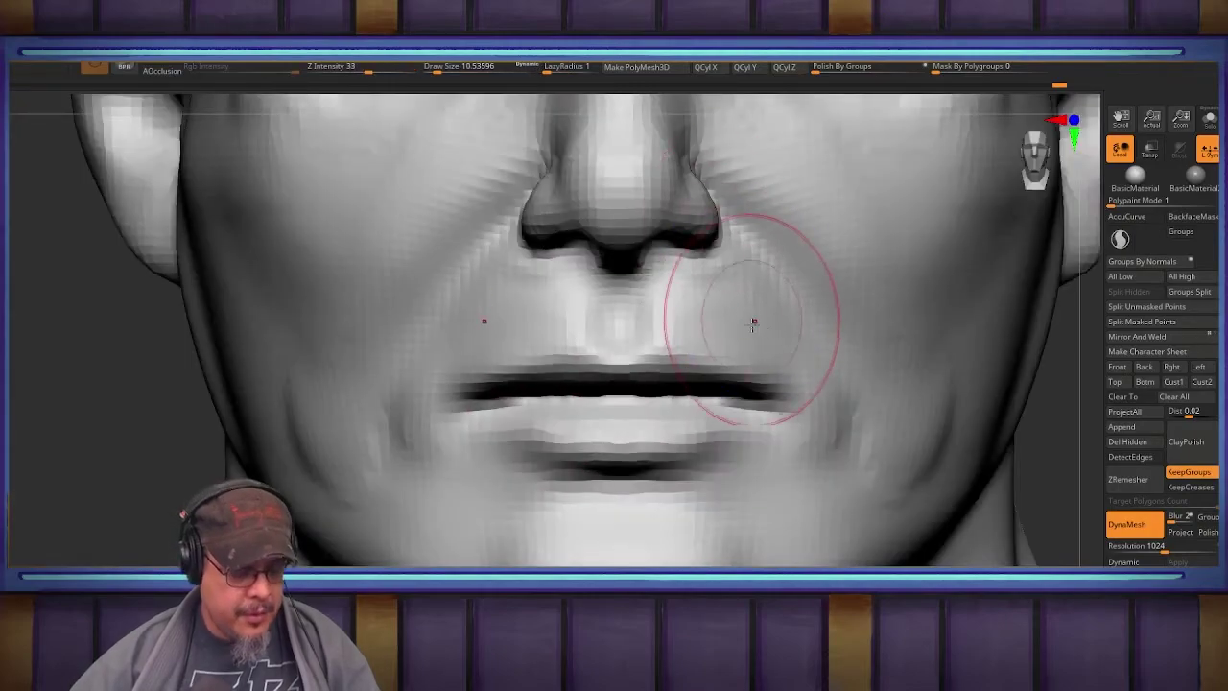
# Step: Puff up the lips with the Inflat brush at a draw size of about 20
pyautogui.press('b')
pyautogui.press('i')
pyautogui.press('n')
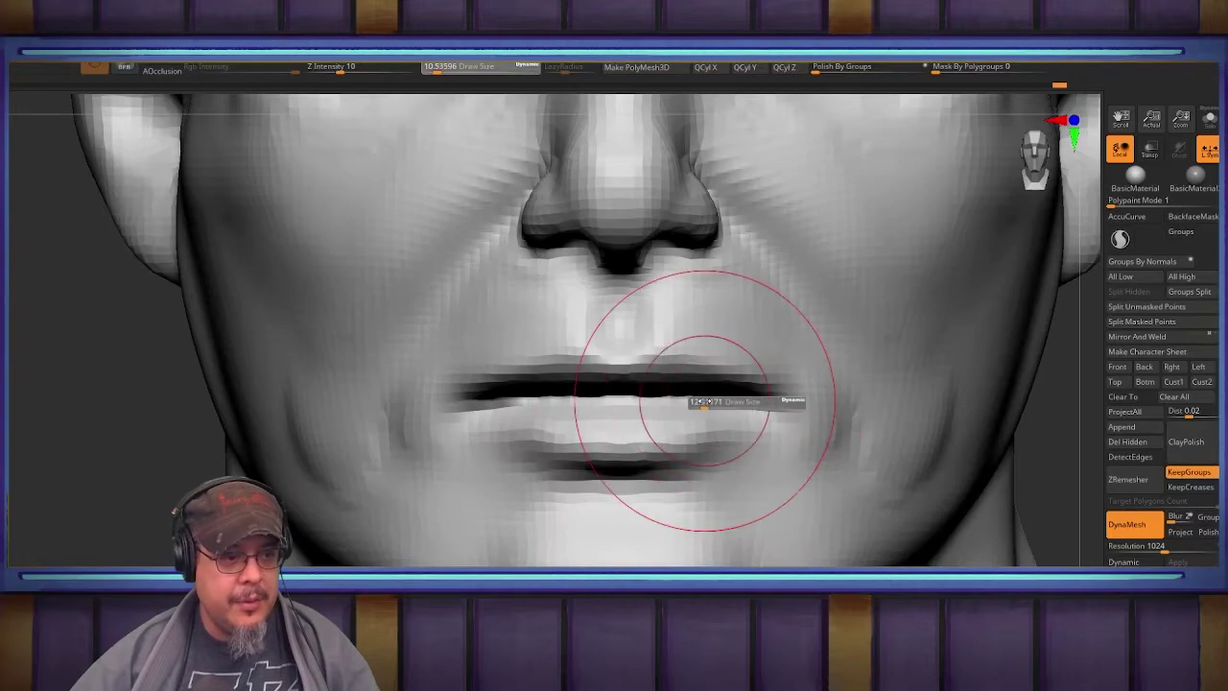
pyautogui.moveTo(705, 401); pyautogui.dragTo(712, 401)
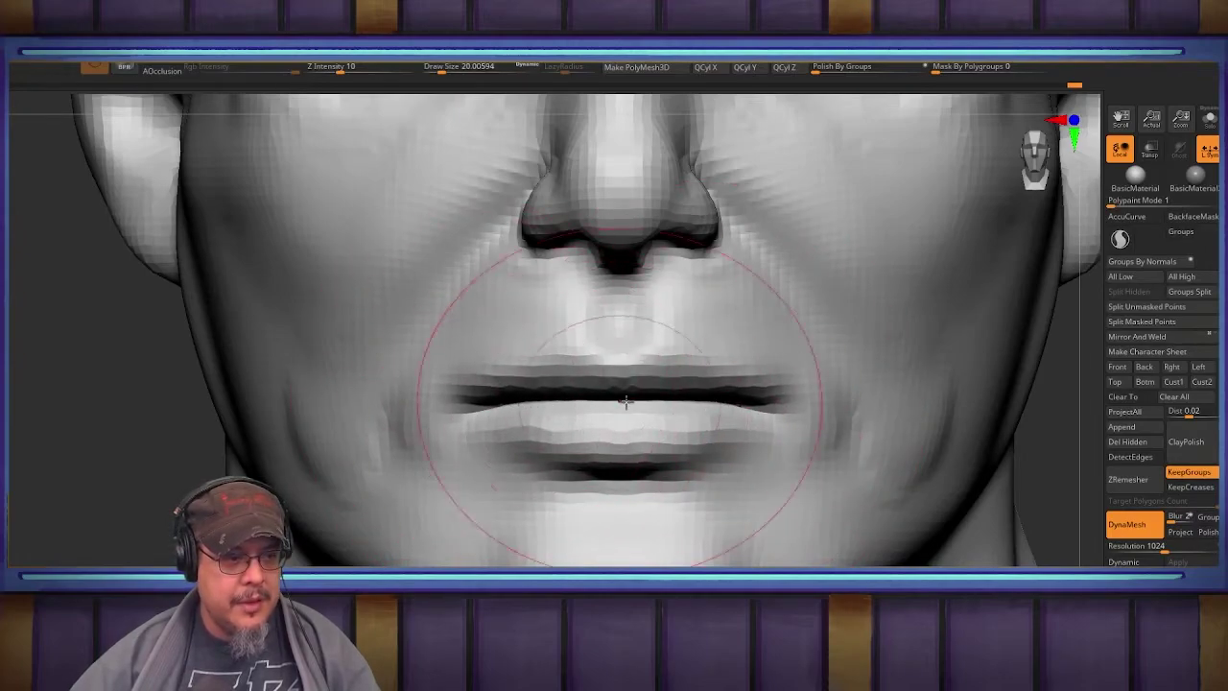
pyautogui.moveTo(698, 330)
pyautogui.mouseDown(button='right')
pyautogui.moveTo(754, 325)
pyautogui.moveTo(901, 372)
pyautogui.moveTo(870, 375)
pyautogui.moveTo(893, 359)
pyautogui.moveTo(882, 400)
pyautogui.moveTo(935, 377)
pyautogui.mouseUp(button='right')
# Step: Build up a band of clay from below the cheekbone to the ear with ClayBuildup and smooth it into the face
pyautogui.moveTo(935, 377)
pyautogui.keyDown('alt'); pyautogui.mouseDown(button='right')
pyautogui.moveTo(931, 423)
pyautogui.moveTo(935, 348)
pyautogui.moveTo(919, 391)
pyautogui.moveTo(911, 367)
pyautogui.moveTo(992, 387)
pyautogui.moveTo(792, 398)
pyautogui.mouseUp(button='right'); pyautogui.keyUp('alt')
pyautogui.press('b')
pyautogui.press('c')
pyautogui.press('b')
pyautogui.keyDown('ctrl'); pyautogui.moveTo(791, 398); pyautogui.dragTo(825, 342, button='right'); pyautogui.keyUp('ctrl')
pyautogui.moveTo(910, 352); pyautogui.dragTo(738, 394)
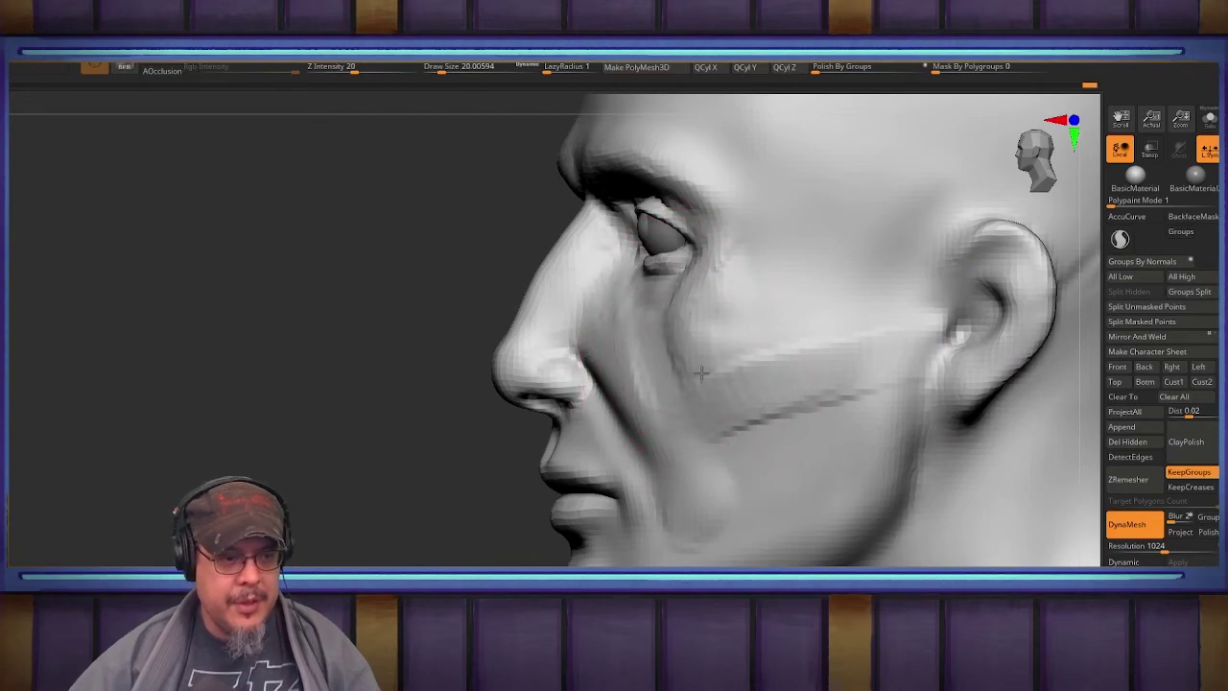
pyautogui.moveTo(827, 359)
pyautogui.mouseDown()
pyautogui.moveTo(892, 341)
pyautogui.moveTo(828, 321)
pyautogui.moveTo(844, 334)
pyautogui.mouseUp()
pyautogui.keyDown('shift'); pyautogui.moveTo(814, 376); pyautogui.dragTo(757, 318); pyautogui.keyUp('shift')
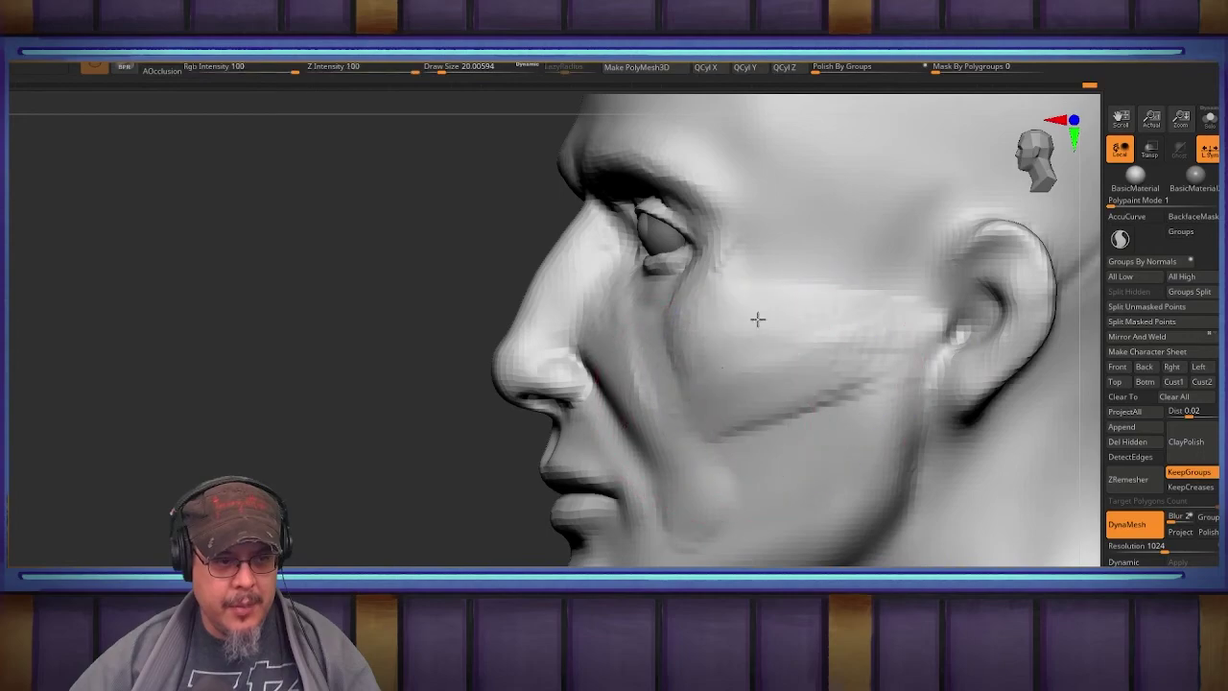
pyautogui.keyDown('shift'); pyautogui.moveTo(851, 369); pyautogui.dragTo(767, 425); pyautogui.keyUp('shift')
pyautogui.moveTo(768, 425)
pyautogui.mouseDown(button='right')
pyautogui.moveTo(729, 362)
pyautogui.moveTo(701, 394)
pyautogui.mouseUp(button='right')
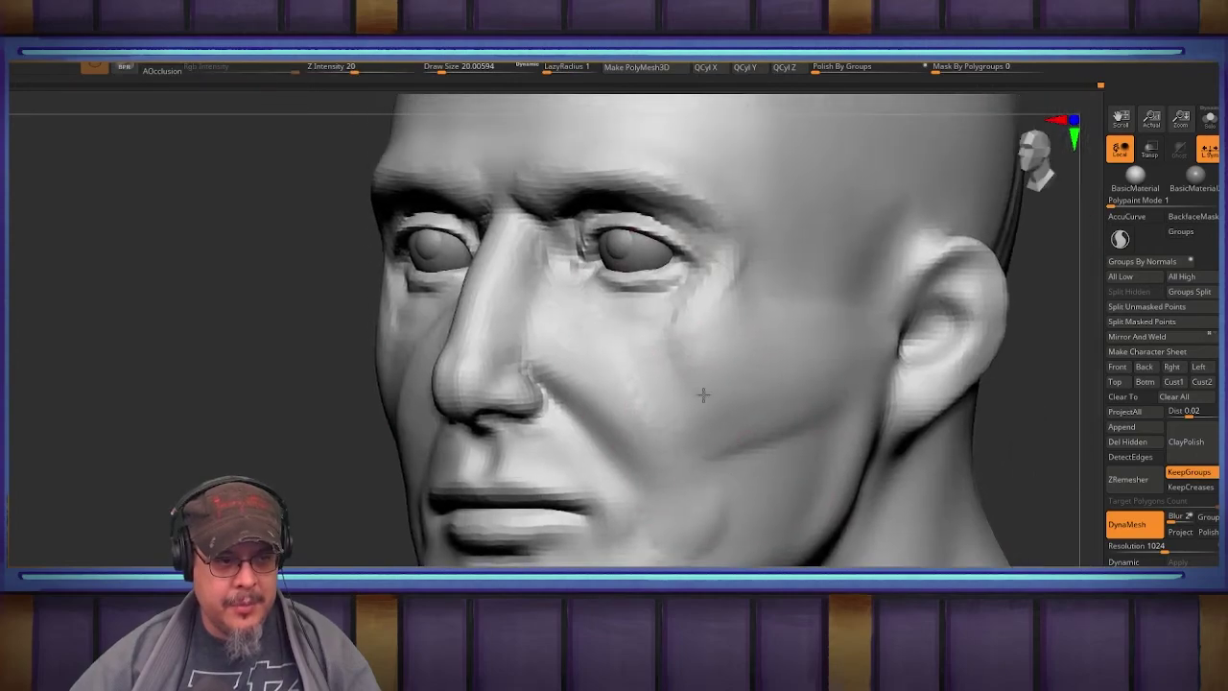
# Step: Add clay down the front of the cheek and beside the mouth corner, smoothing the upper cheek
pyautogui.moveTo(631, 329)
pyautogui.mouseDown()
pyautogui.moveTo(680, 438)
pyautogui.moveTo(697, 443)
pyautogui.mouseUp()
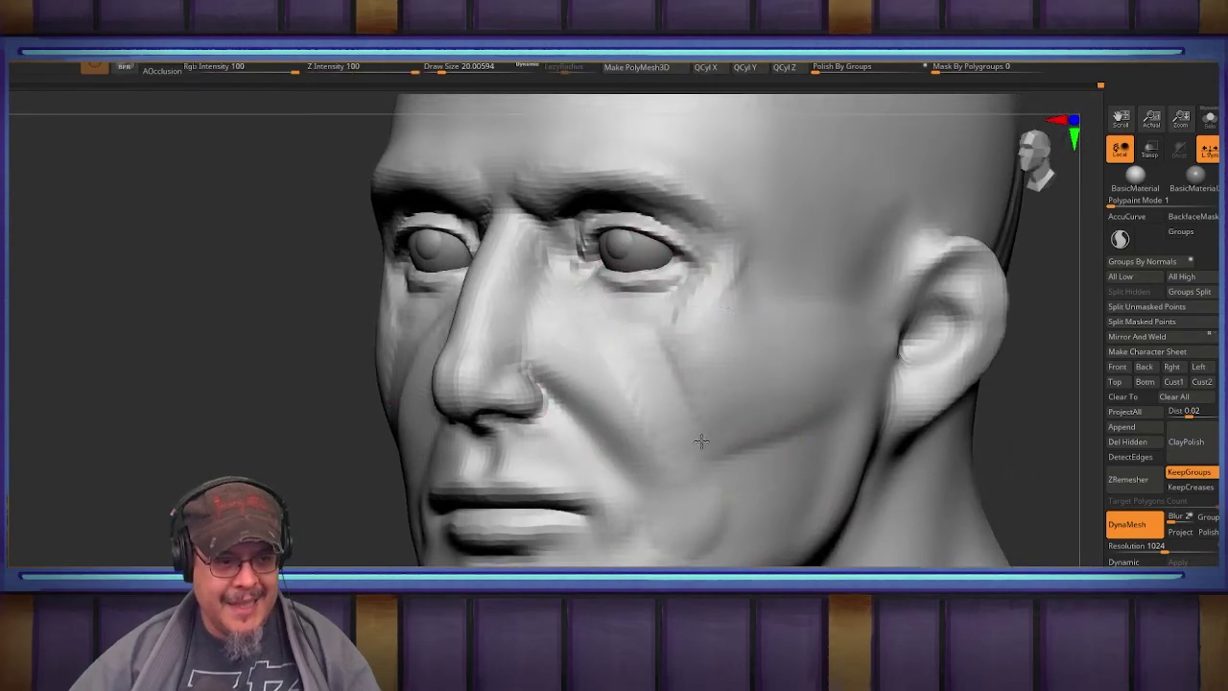
pyautogui.keyDown('shift'); pyautogui.moveTo(697, 387); pyautogui.dragTo(725, 379); pyautogui.keyUp('shift')
pyautogui.moveTo(742, 375)
pyautogui.mouseDown(button='right')
pyautogui.moveTo(674, 364)
pyautogui.moveTo(644, 286)
pyautogui.mouseUp(button='right')
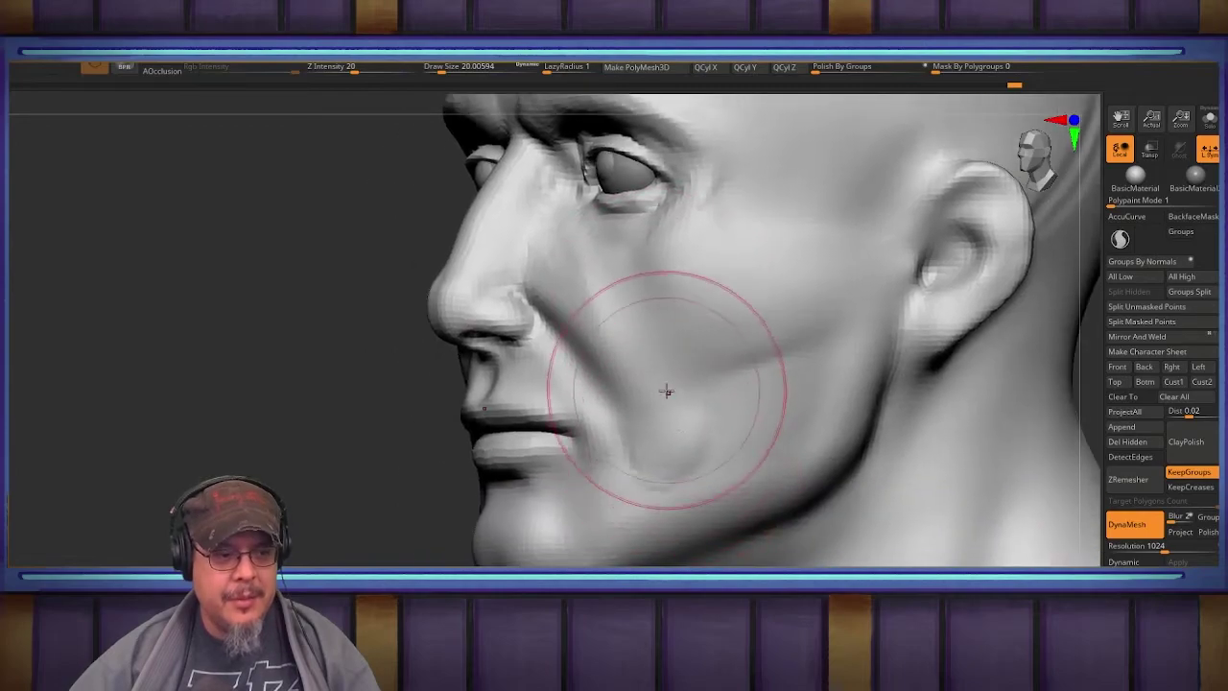
pyautogui.moveTo(675, 441)
pyautogui.mouseDown()
pyautogui.moveTo(697, 453)
pyautogui.moveTo(663, 455)
pyautogui.moveTo(647, 480)
pyautogui.moveTo(614, 461)
pyautogui.mouseUp()
pyautogui.moveTo(633, 470); pyautogui.dragTo(660, 384, button='right')
# Step: Fill the lower cheek toward the jaw angle with clay strokes and smooth the surface
pyautogui.moveTo(660, 449)
pyautogui.mouseDown()
pyautogui.moveTo(707, 431)
pyautogui.moveTo(709, 409)
pyautogui.moveTo(844, 394)
pyautogui.mouseUp()
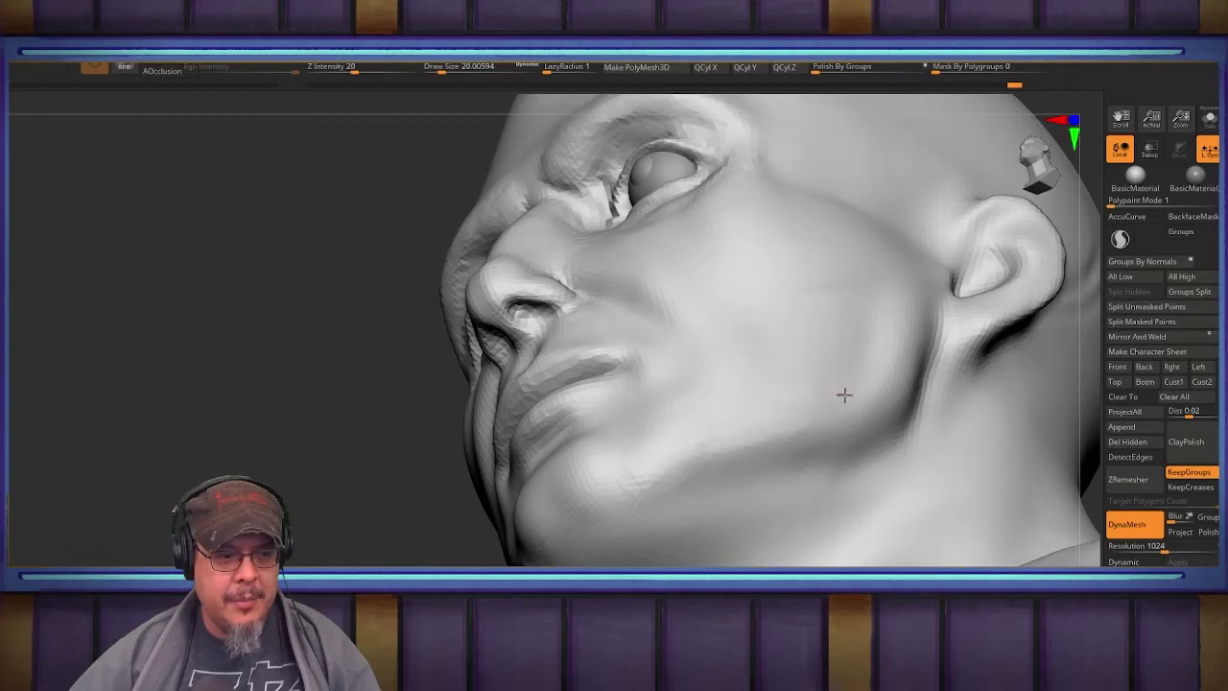
pyautogui.moveTo(678, 436); pyautogui.dragTo(715, 437)
pyautogui.moveTo(723, 436)
pyautogui.mouseDown()
pyautogui.moveTo(761, 425)
pyautogui.moveTo(763, 392)
pyautogui.moveTo(796, 389)
pyautogui.mouseUp()
pyautogui.keyDown('shift'); pyautogui.moveTo(701, 459); pyautogui.dragTo(696, 422); pyautogui.keyUp('shift')
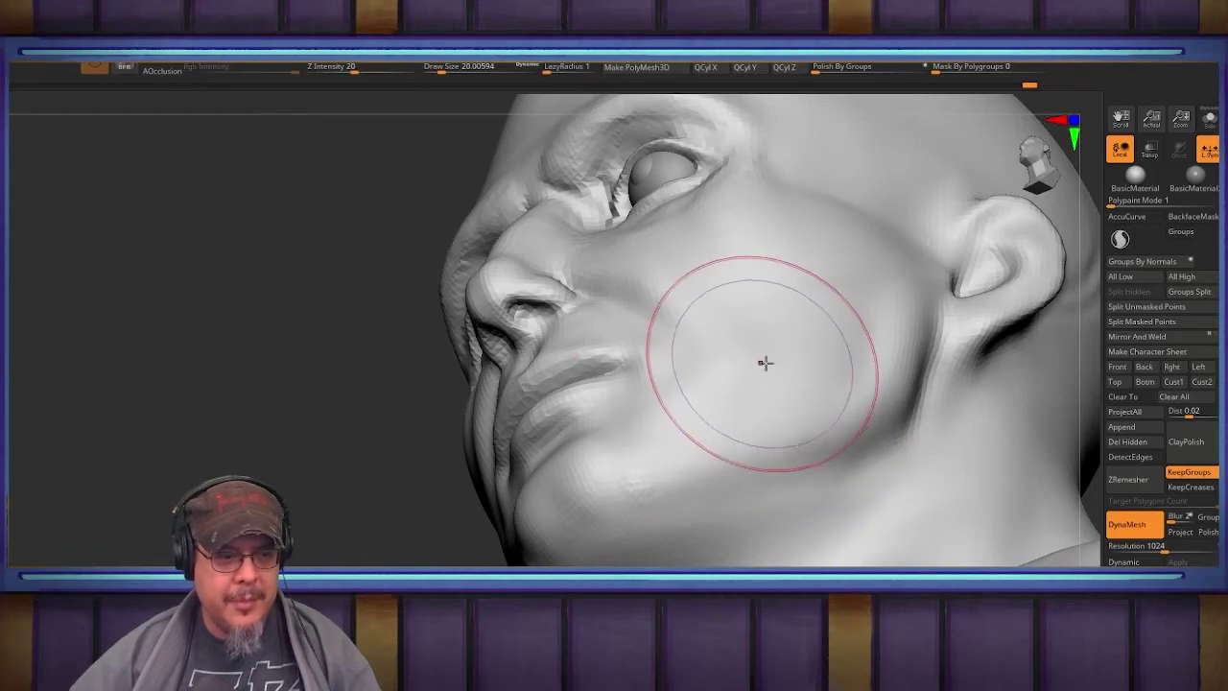
pyautogui.moveTo(765, 361)
pyautogui.keyDown('shift'); pyautogui.mouseDown(button='right')
pyautogui.moveTo(799, 405)
pyautogui.moveTo(765, 380)
pyautogui.moveTo(712, 520)
pyautogui.mouseUp(button='right'); pyautogui.keyUp('shift')
# Step: Build up the side of the cheek down to the jaw with ClayBuildup at a draw size of about 15.6, then smooth it
pyautogui.moveTo(871, 414)
pyautogui.mouseDown(button='right')
pyautogui.moveTo(893, 433)
pyautogui.moveTo(920, 384)
pyautogui.mouseUp(button='right')
pyautogui.keyDown('ctrl'); pyautogui.moveTo(920, 385); pyautogui.dragTo(931, 455, button='right'); pyautogui.keyUp('ctrl')
pyautogui.press('s')
pyautogui.moveTo(596, 391)
pyautogui.mouseDown()
pyautogui.moveTo(600, 372)
pyautogui.moveTo(549, 432)
pyautogui.mouseUp()
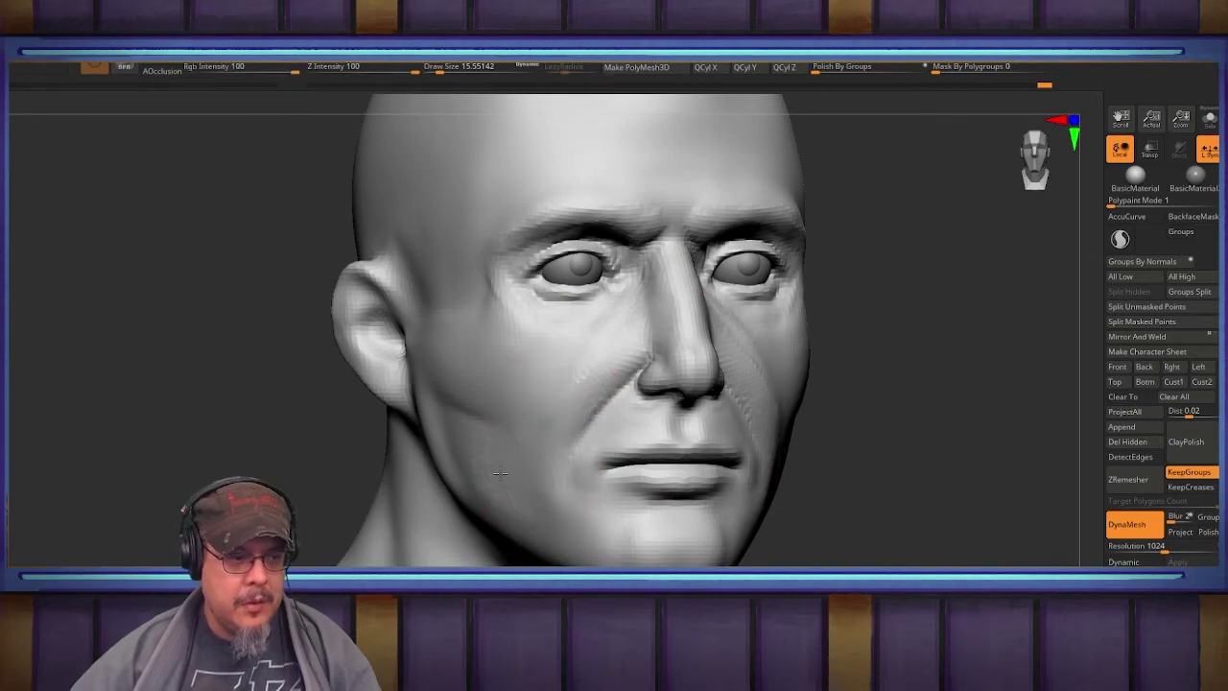
pyautogui.moveTo(816, 401)
pyautogui.mouseDown(button='right')
pyautogui.moveTo(869, 392)
pyautogui.moveTo(898, 403)
pyautogui.moveTo(873, 403)
pyautogui.mouseUp(button='right')
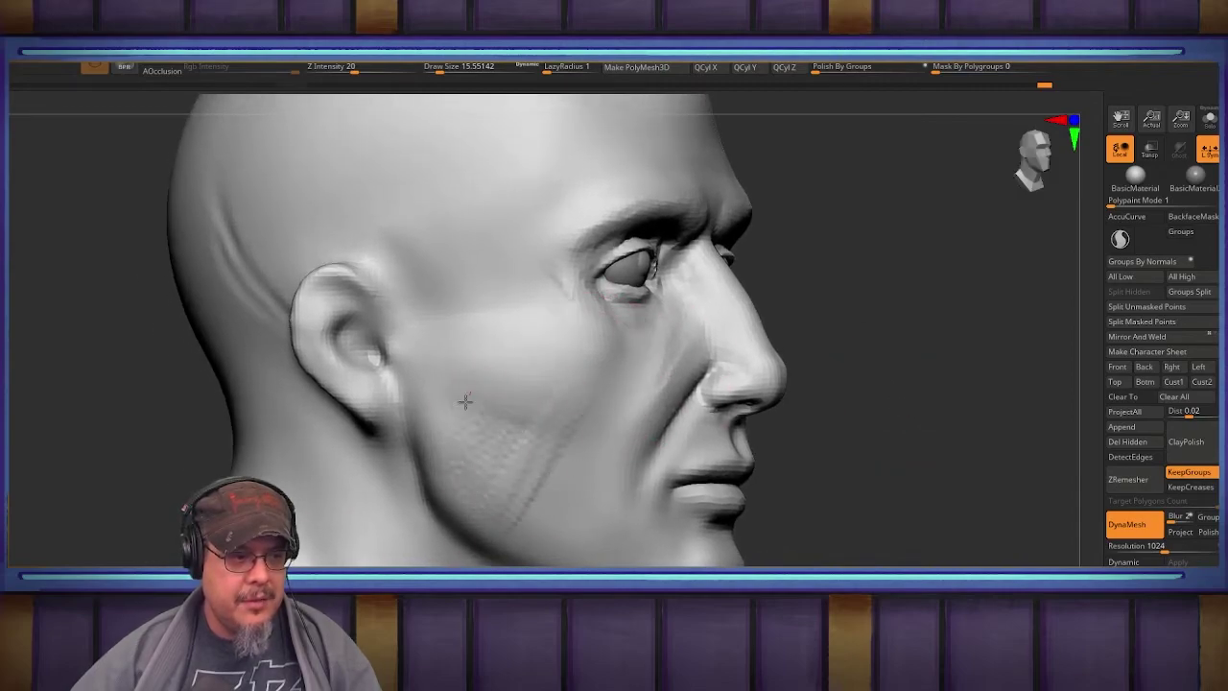
pyautogui.moveTo(516, 489)
pyautogui.mouseDown()
pyautogui.moveTo(596, 375)
pyautogui.moveTo(548, 550)
pyautogui.moveTo(549, 510)
pyautogui.mouseUp()
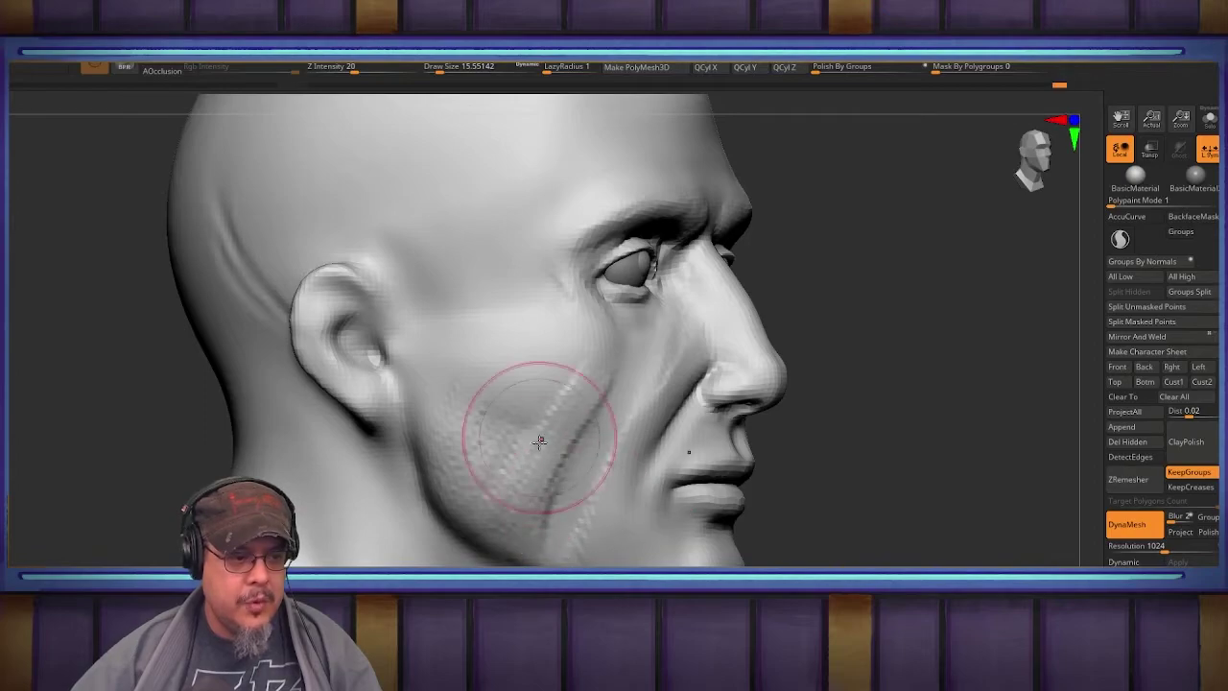
pyautogui.keyDown('shift'); pyautogui.moveTo(540, 438); pyautogui.dragTo(514, 440); pyautogui.keyUp('shift')
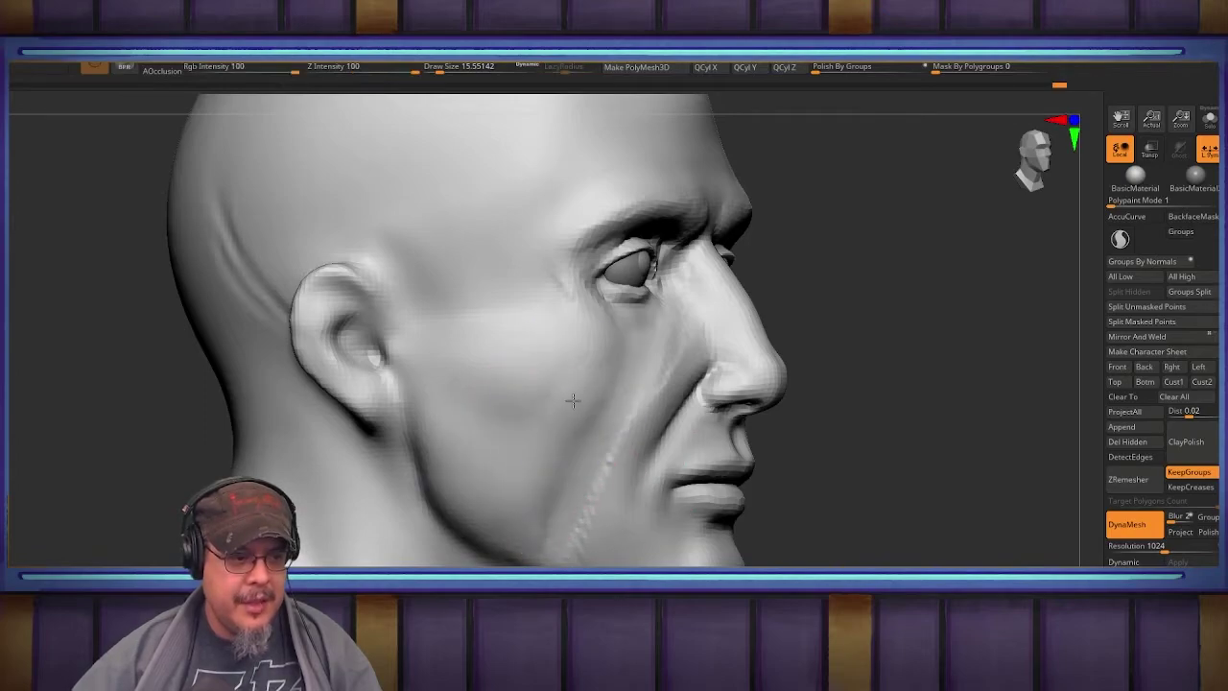
pyautogui.moveTo(572, 401); pyautogui.dragTo(479, 412, button='right')
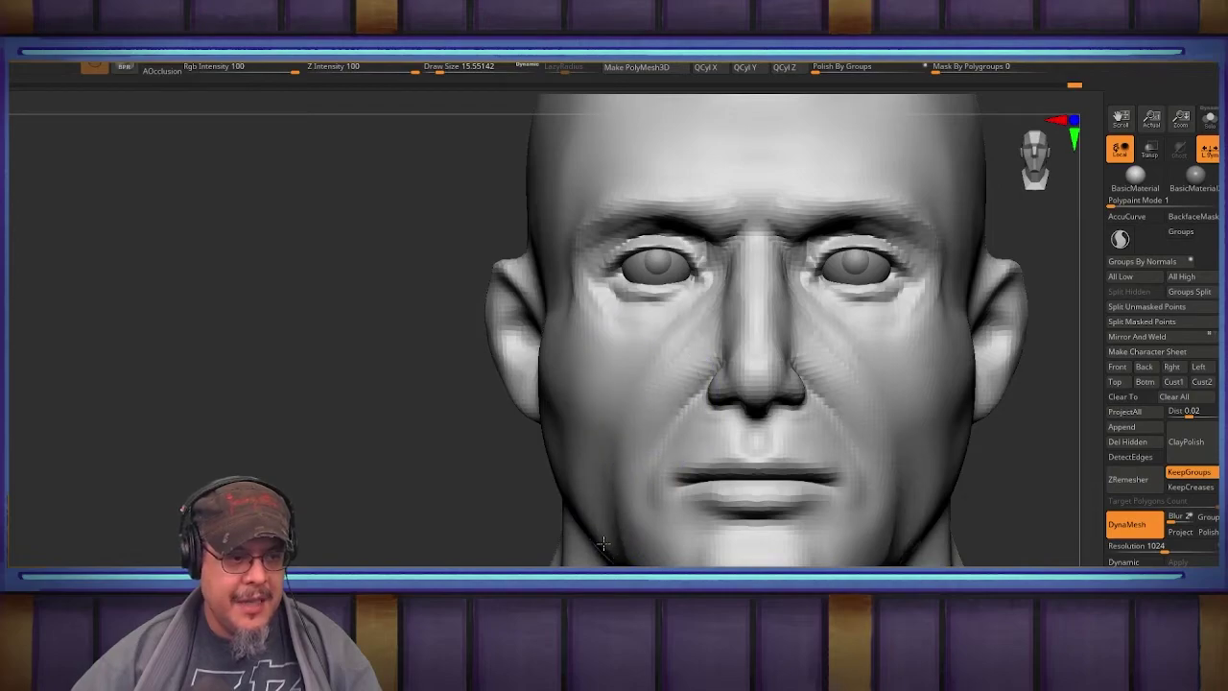
# Step: Build up the forehead just above the inner brows and smooth the added clay
pyautogui.moveTo(617, 388)
pyautogui.keyDown('ctrl'); pyautogui.mouseDown(button='right')
pyautogui.moveTo(457, 380)
pyautogui.moveTo(790, 375)
pyautogui.moveTo(874, 398)
pyautogui.moveTo(886, 430)
pyautogui.moveTo(863, 431)
pyautogui.moveTo(898, 438)
pyautogui.mouseUp(button='right'); pyautogui.keyUp('ctrl')
pyautogui.moveTo(898, 438); pyautogui.dragTo(879, 436, button='right')
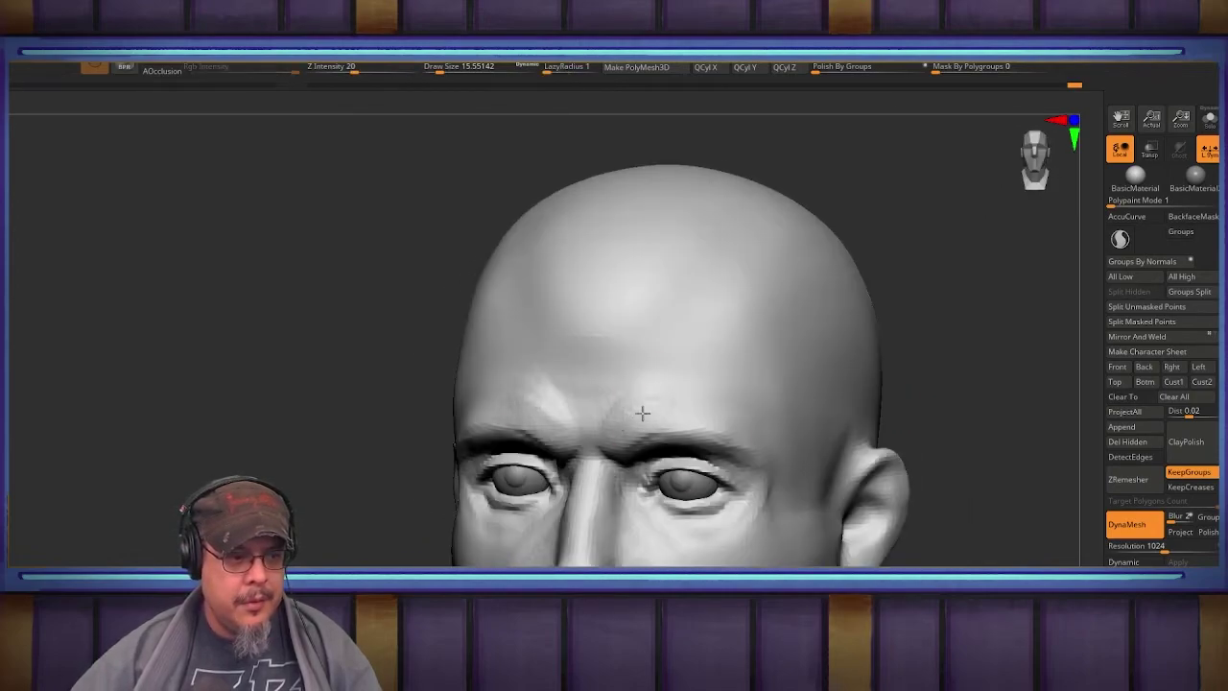
pyautogui.moveTo(664, 422)
pyautogui.keyDown('shift'); pyautogui.mouseDown()
pyautogui.moveTo(685, 378)
pyautogui.moveTo(684, 392)
pyautogui.mouseUp(); pyautogui.keyUp('shift')
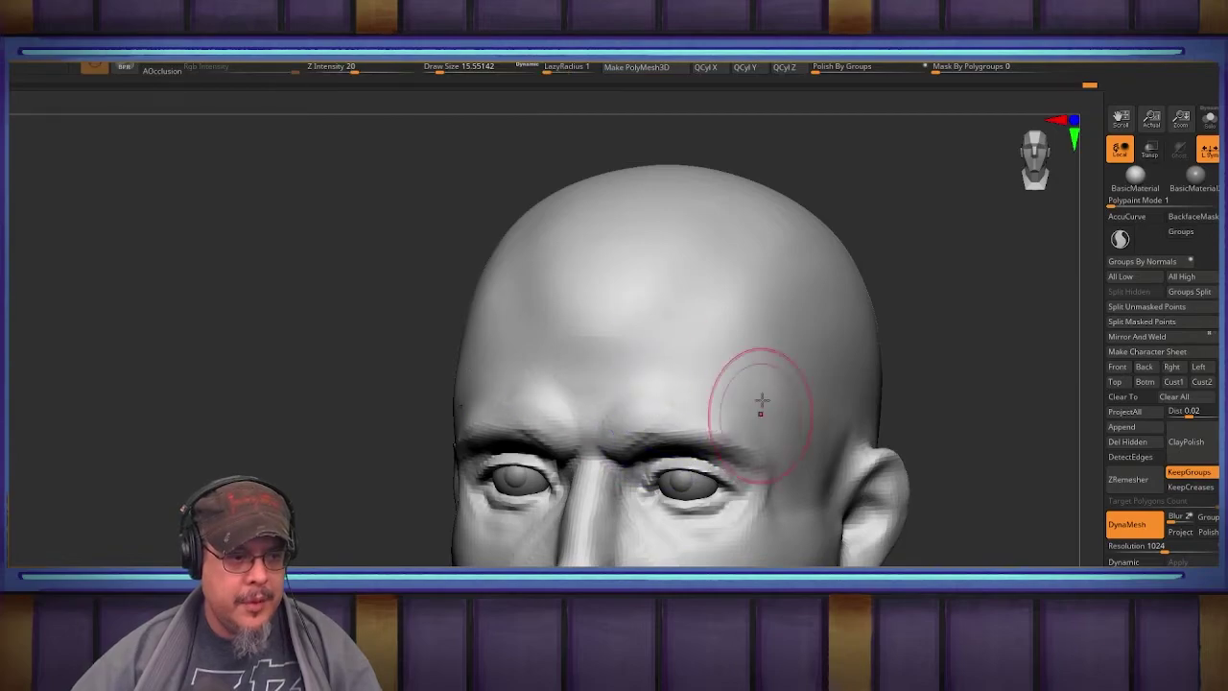
pyautogui.moveTo(759, 407)
pyautogui.mouseDown(button='right')
pyautogui.moveTo(701, 323)
pyautogui.moveTo(763, 413)
pyautogui.moveTo(779, 408)
pyautogui.mouseUp(button='right')
pyautogui.moveTo(779, 408)
pyautogui.keyDown('alt'); pyautogui.mouseDown(button='right')
pyautogui.moveTo(758, 369)
pyautogui.moveTo(758, 384)
pyautogui.mouseUp(button='right'); pyautogui.keyUp('alt')
pyautogui.keyDown('alt'); pyautogui.moveTo(636, 372); pyautogui.dragTo(710, 412, button='right'); pyautogui.keyUp('alt')
pyautogui.moveTo(709, 413); pyautogui.dragTo(762, 414, button='right')
pyautogui.press('s')
pyautogui.moveTo(602, 365)
pyautogui.mouseDown()
pyautogui.moveTo(508, 359)
pyautogui.moveTo(426, 396)
pyautogui.mouseUp()
pyautogui.hotkey('ctrl', 'z')
pyautogui.hotkey('ctrl', 'z')
# Step: Add clay above the outer end of the brow at a draw size of about 12.9 and smooth it into the temple
pyautogui.moveTo(483, 341)
pyautogui.keyDown('alt'); pyautogui.mouseDown(button='right')
pyautogui.moveTo(545, 406)
pyautogui.moveTo(543, 430)
pyautogui.moveTo(616, 370)
pyautogui.moveTo(647, 385)
pyautogui.moveTo(605, 369)
pyautogui.mouseUp(button='right'); pyautogui.keyUp('alt')
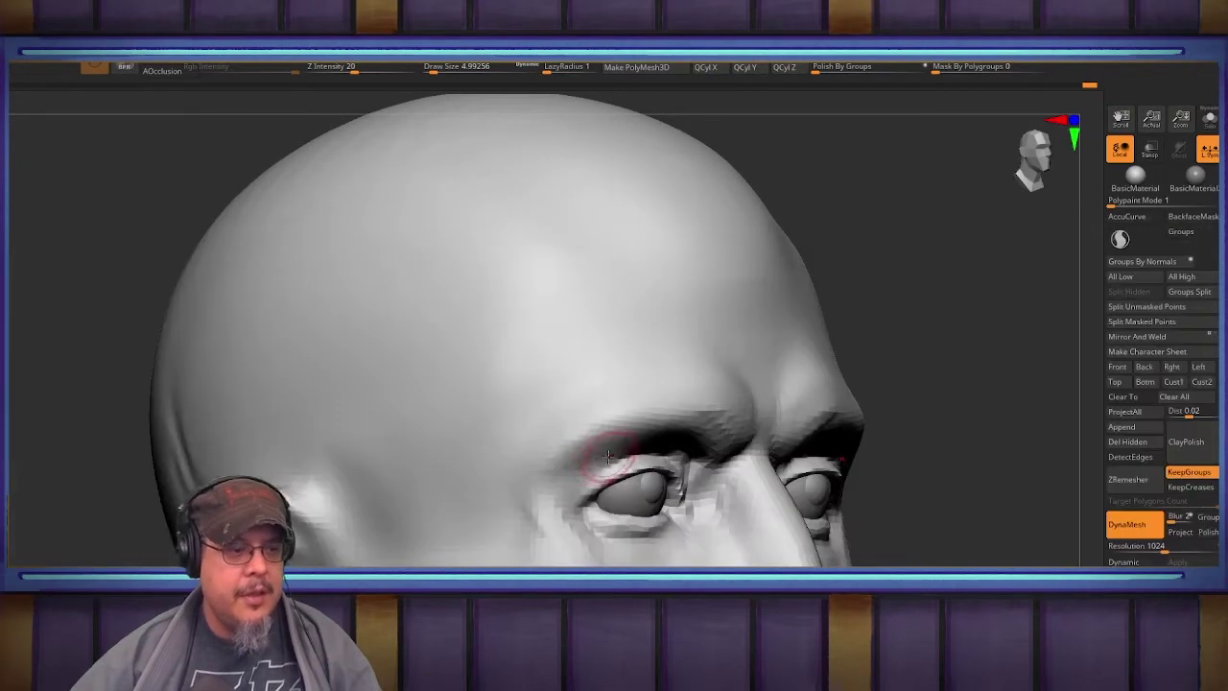
pyautogui.press('s')
pyautogui.moveTo(564, 475); pyautogui.dragTo(571, 473)
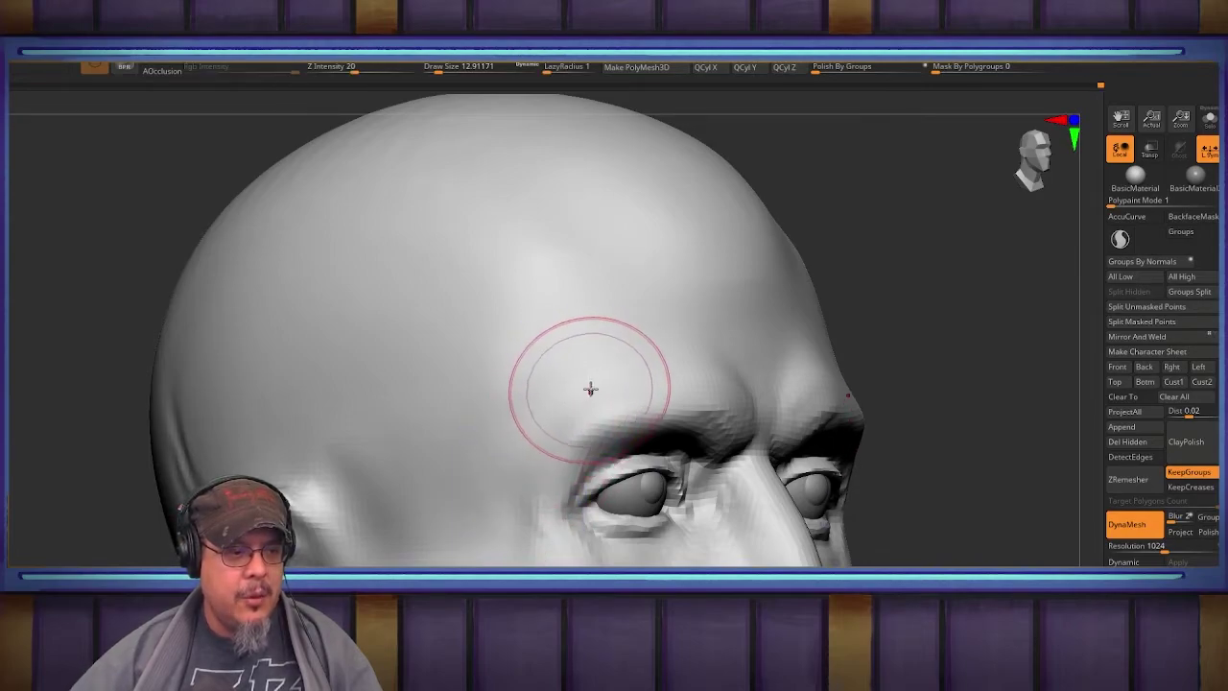
pyautogui.keyDown('shift'); pyautogui.moveTo(558, 402); pyautogui.dragTo(573, 350); pyautogui.keyUp('shift')
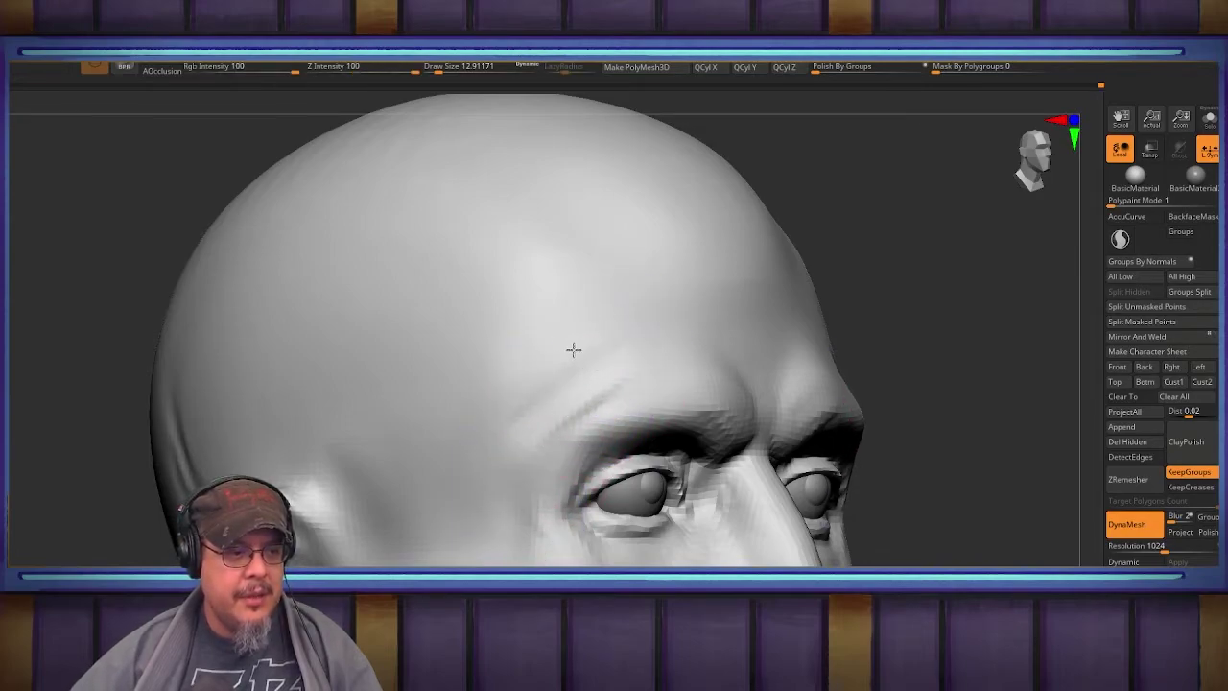
pyautogui.keyDown('shift'); pyautogui.moveTo(539, 472); pyautogui.dragTo(543, 419); pyautogui.keyUp('shift')
# Step: Carve the temporal line from the outer brow up the side of the forehead with DamStandard
pyautogui.keyDown('alt'); pyautogui.moveTo(549, 436); pyautogui.dragTo(550, 489, button='right'); pyautogui.keyUp('alt')
pyautogui.press('b')
pyautogui.press('d')
pyautogui.press('s')
pyautogui.moveTo(593, 458); pyautogui.dragTo(508, 344)
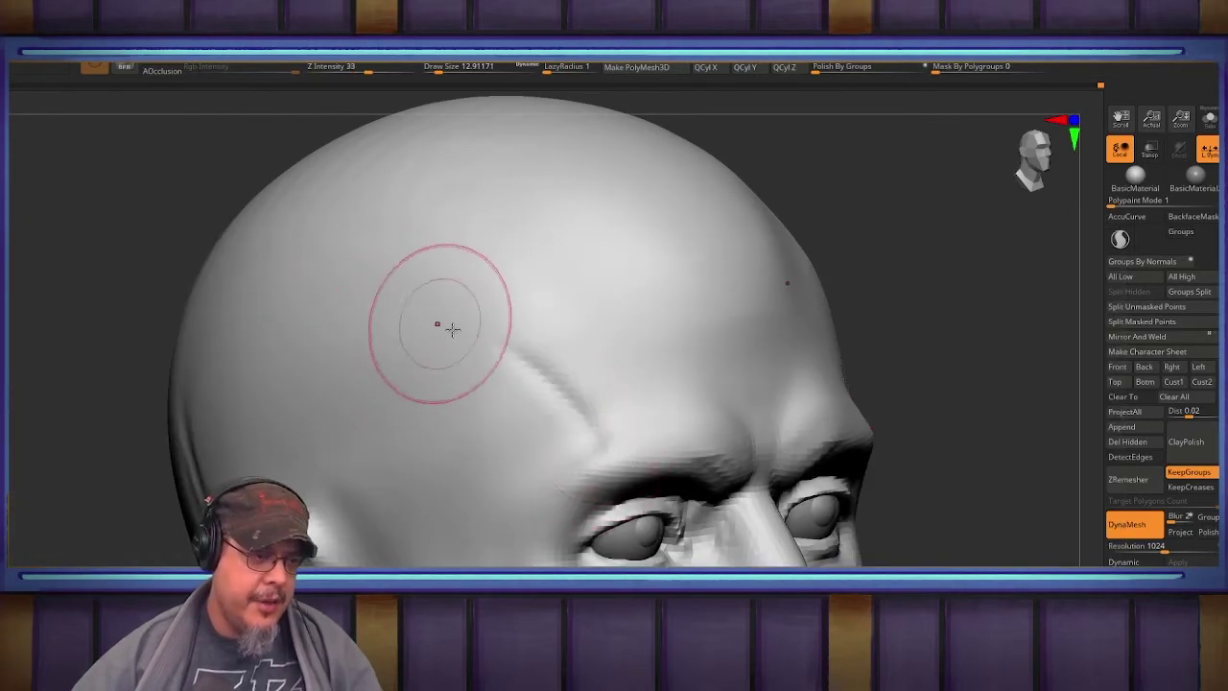
pyautogui.moveTo(499, 433); pyautogui.dragTo(493, 450, button='right')
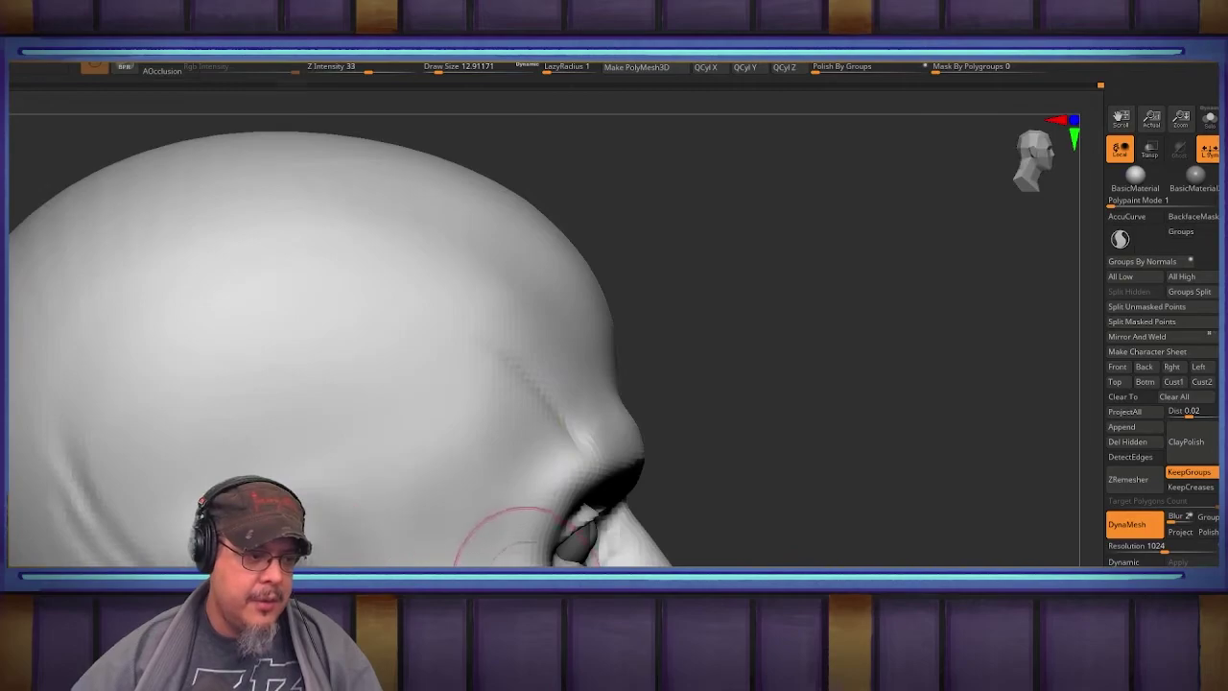
# Step: Try to deepen the temporal line from the outer brow up the side of the forehead
pyautogui.moveTo(516, 519)
pyautogui.mouseDown()
pyautogui.moveTo(559, 458)
pyautogui.moveTo(543, 460)
pyautogui.moveTo(543, 403)
pyautogui.mouseUp()
pyautogui.moveTo(761, 363); pyautogui.dragTo(677, 366)
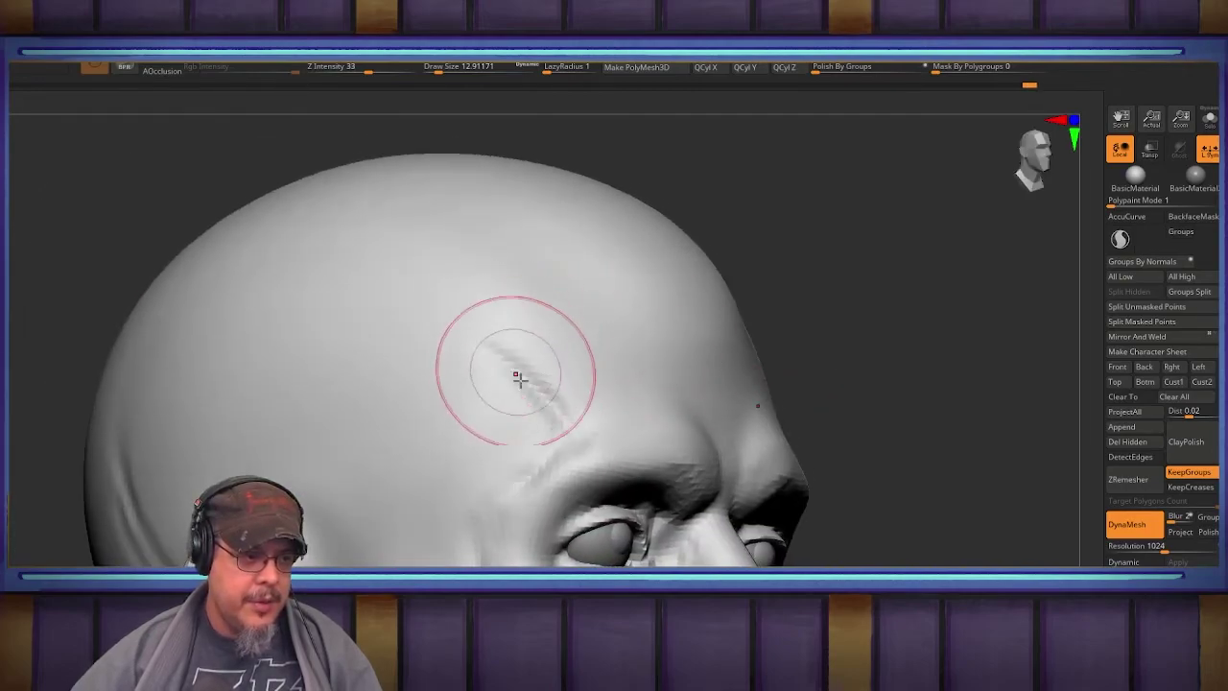
pyautogui.moveTo(476, 336); pyautogui.dragTo(564, 407)
pyautogui.moveTo(542, 384); pyautogui.dragTo(579, 426)
pyautogui.keyDown('shift'); pyautogui.moveTo(923, 402); pyautogui.dragTo(639, 400); pyautogui.keyUp('shift')
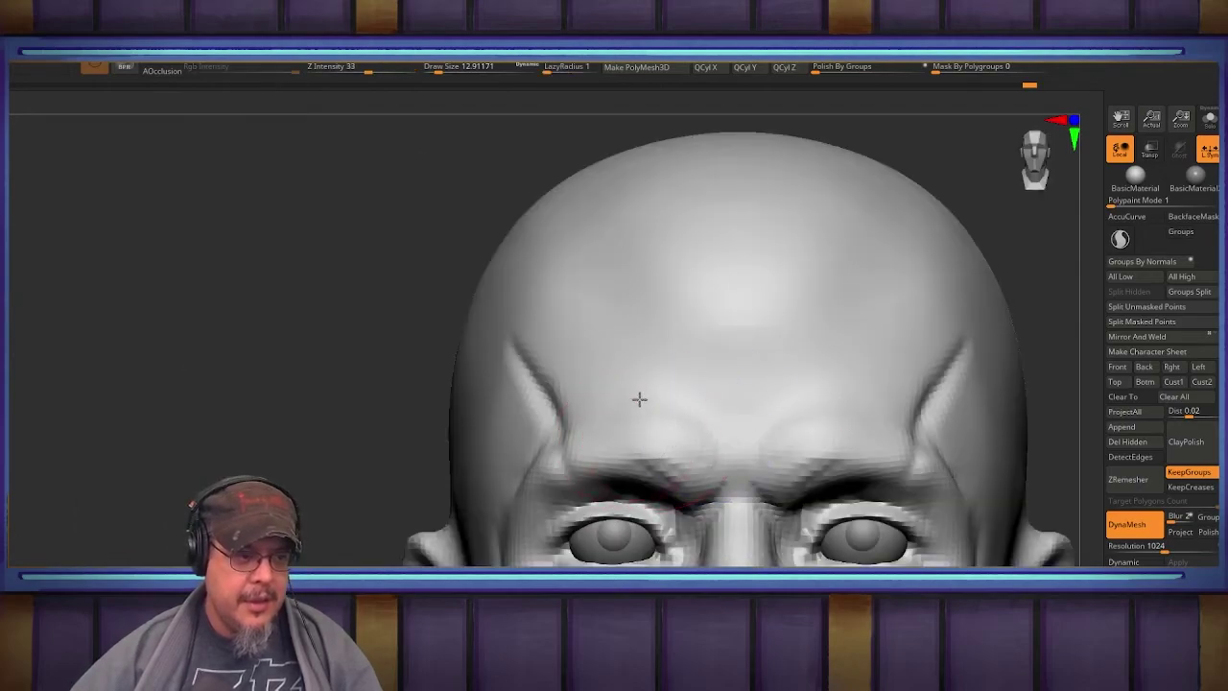
pyautogui.keyDown('alt'); pyautogui.moveTo(639, 400); pyautogui.dragTo(664, 331, button='right'); pyautogui.keyUp('alt')
pyautogui.moveTo(663, 331)
pyautogui.keyDown('ctrl'); pyautogui.mouseDown(button='right')
pyautogui.moveTo(666, 406)
pyautogui.moveTo(603, 340)
pyautogui.mouseUp(button='right'); pyautogui.keyUp('ctrl')
# Step: Undo the temporal line carving back to the smooth forehead
pyautogui.hotkey('ctrl', 'z')
pyautogui.hotkey('ctrl', 'z')
pyautogui.hotkey('ctrl', 'z')
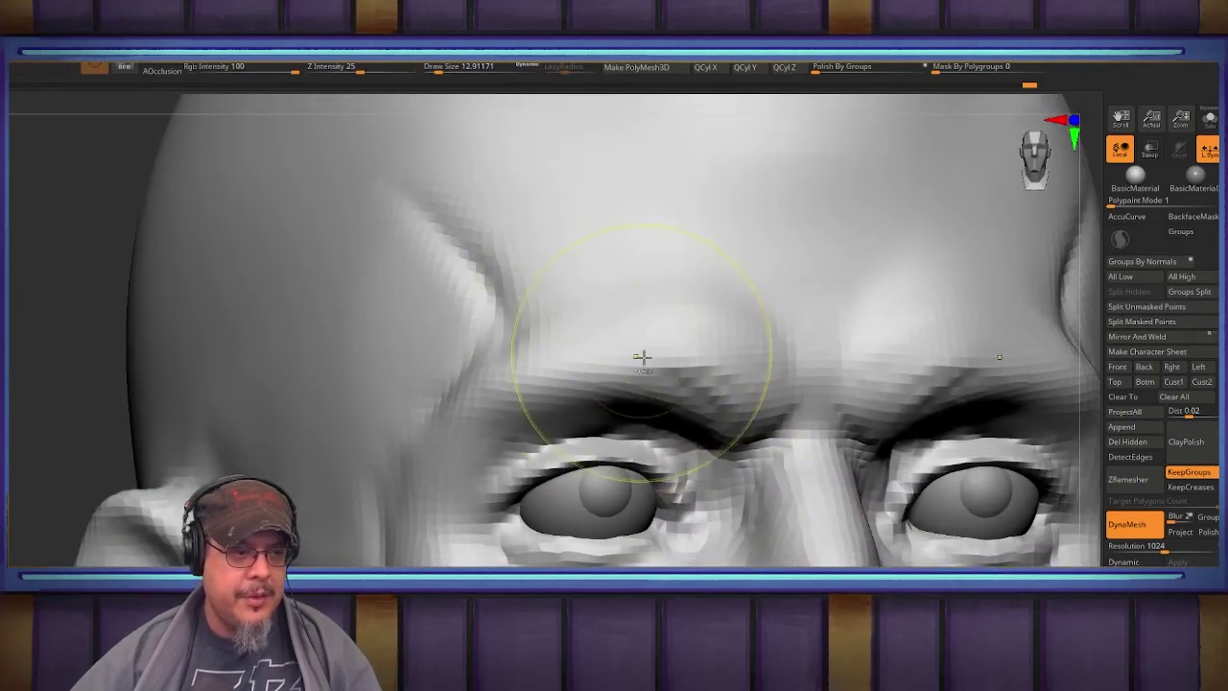
pyautogui.hotkey('ctrl', 'z')
pyautogui.hotkey('ctrl', 'z')
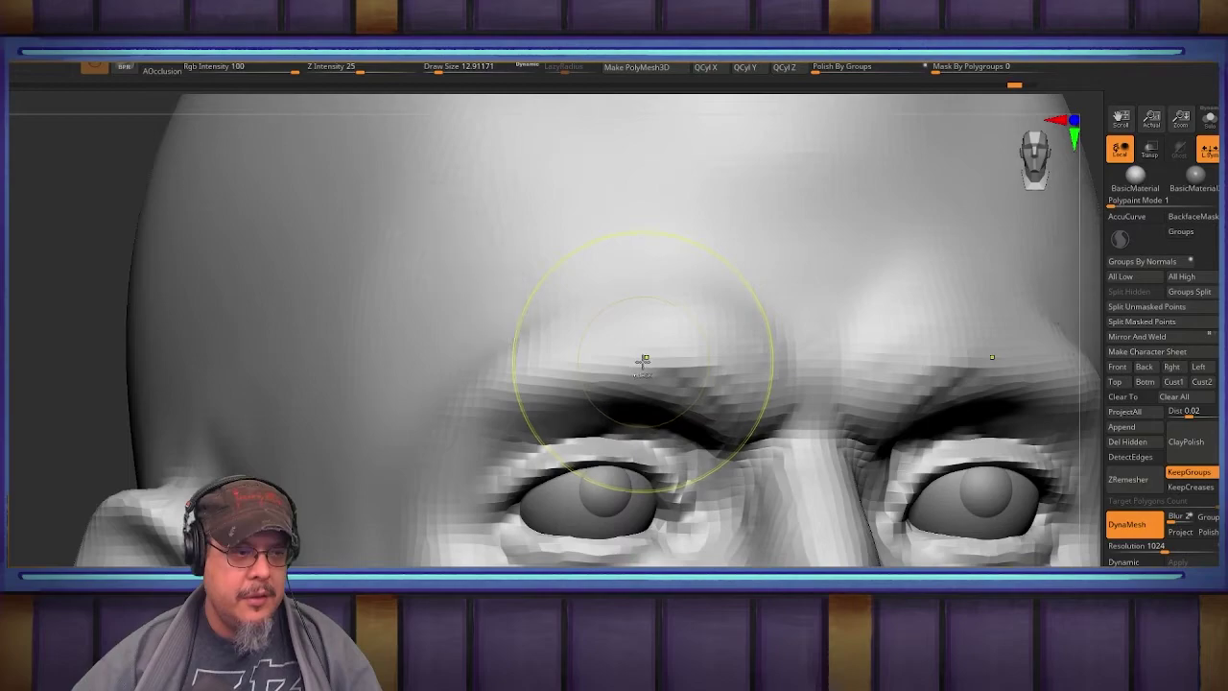
# Step: Mask the eyebrow shapes along the brow ridge at a draw size of about 3.1
pyautogui.press('s')
pyautogui.moveTo(637, 367); pyautogui.dragTo(635, 366)
pyautogui.press('s')
pyautogui.moveTo(745, 381)
pyautogui.mouseDown()
pyautogui.moveTo(753, 374)
pyautogui.moveTo(523, 376)
pyautogui.moveTo(479, 409)
pyautogui.mouseUp()
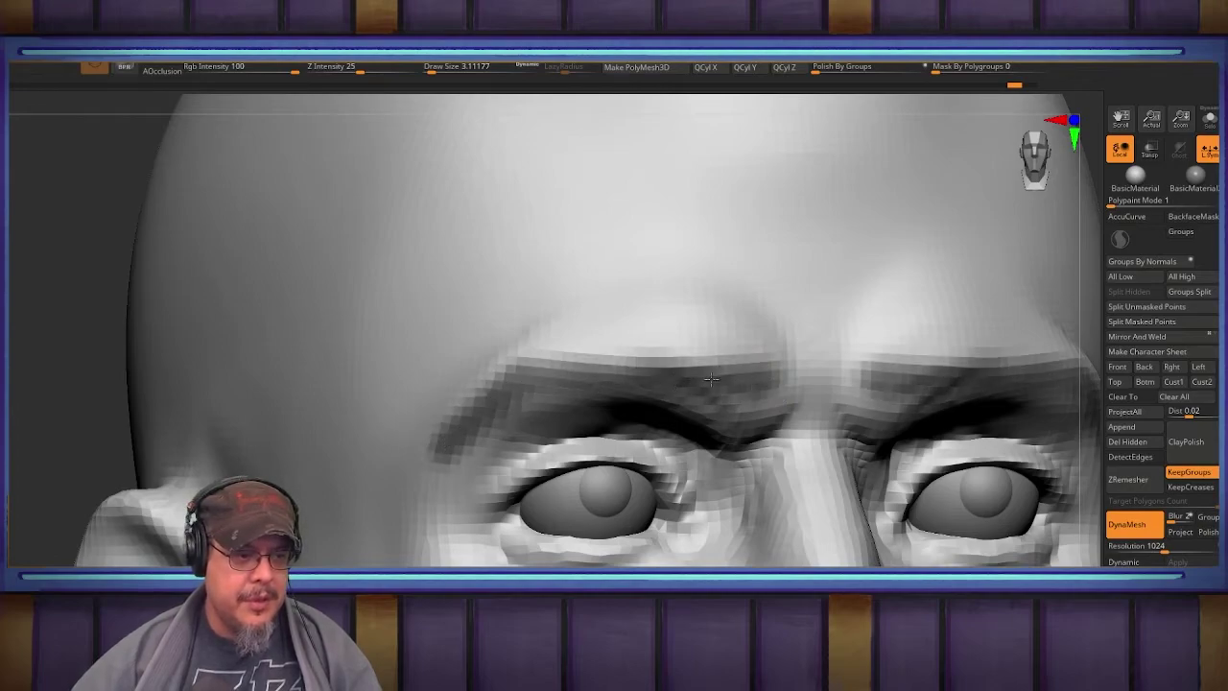
pyautogui.keyDown('ctrl'); pyautogui.moveTo(711, 379); pyautogui.dragTo(634, 373); pyautogui.keyUp('ctrl')
pyautogui.moveTo(549, 365)
pyautogui.keyDown('ctrl'); pyautogui.mouseDown()
pyautogui.moveTo(753, 363)
pyautogui.moveTo(635, 371)
pyautogui.mouseUp(); pyautogui.keyUp('ctrl')
pyautogui.keyDown('ctrl'); pyautogui.moveTo(460, 421); pyautogui.dragTo(525, 376); pyautogui.keyUp('ctrl')
# Step: Extract the masked eyebrows into a new subtool and clear the mask on it
pyautogui.moveTo(525, 376)
pyautogui.mouseDown(button='right')
pyautogui.moveTo(559, 348)
pyautogui.moveTo(624, 345)
pyautogui.moveTo(628, 307)
pyautogui.moveTo(685, 356)
pyautogui.moveTo(570, 341)
pyautogui.moveTo(572, 287)
pyautogui.mouseUp(button='right')
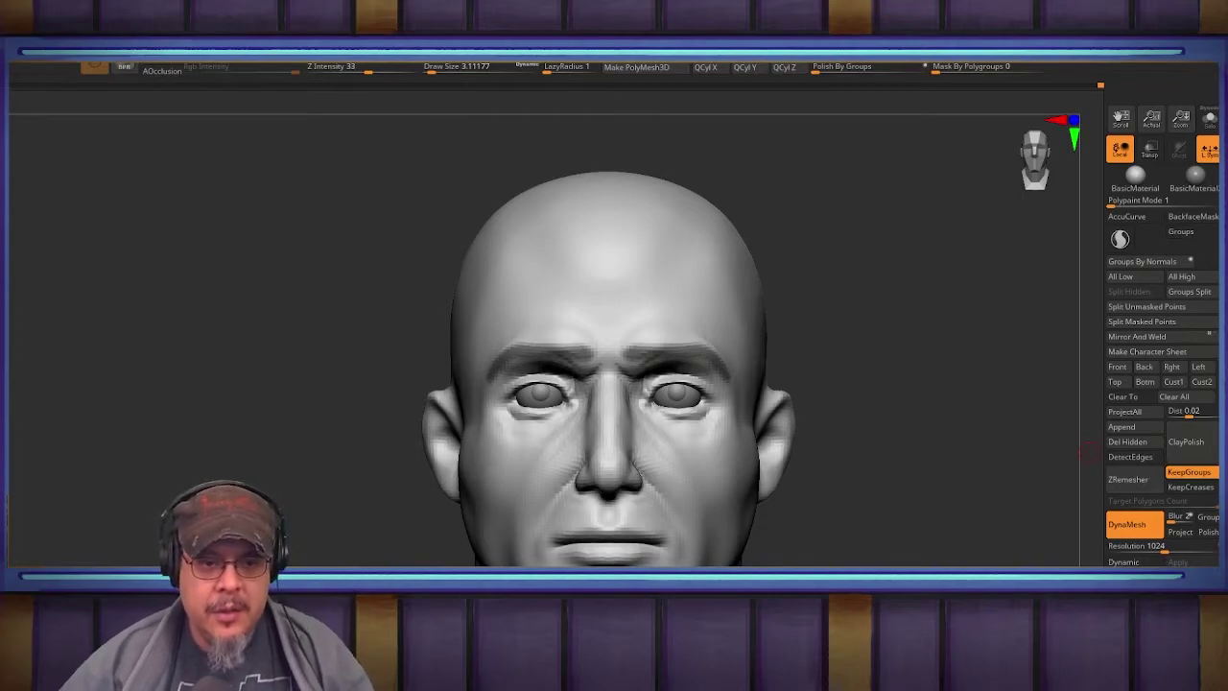
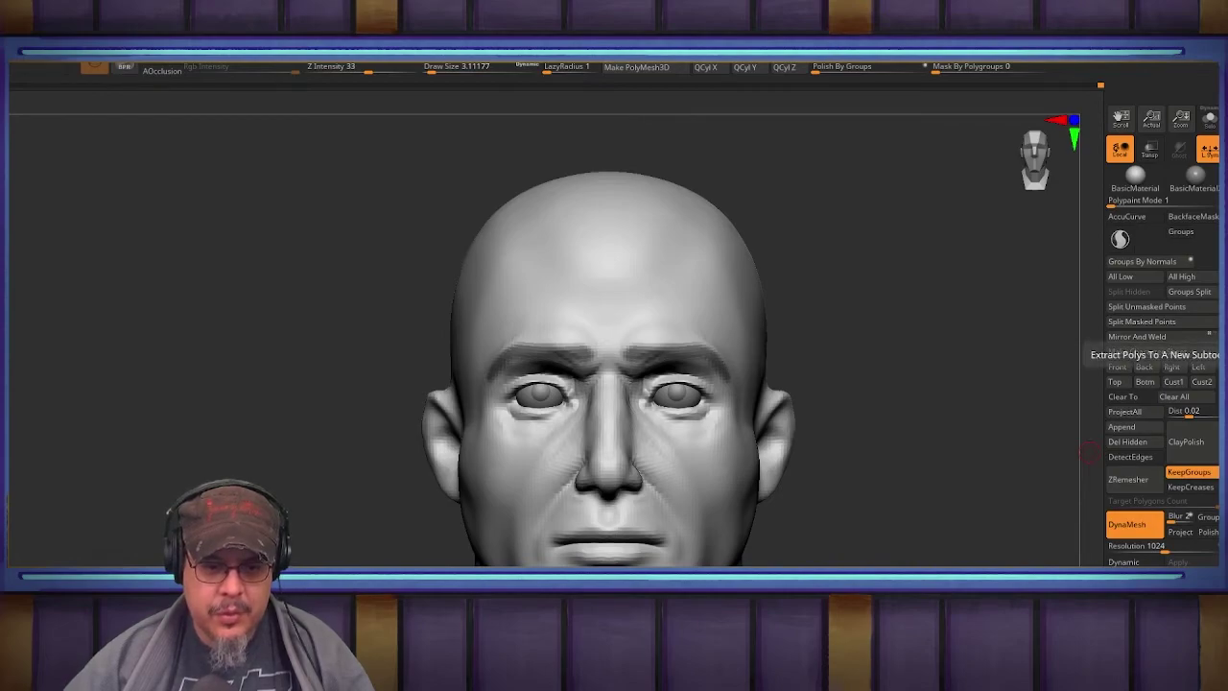
pyautogui.click(1216, 344)
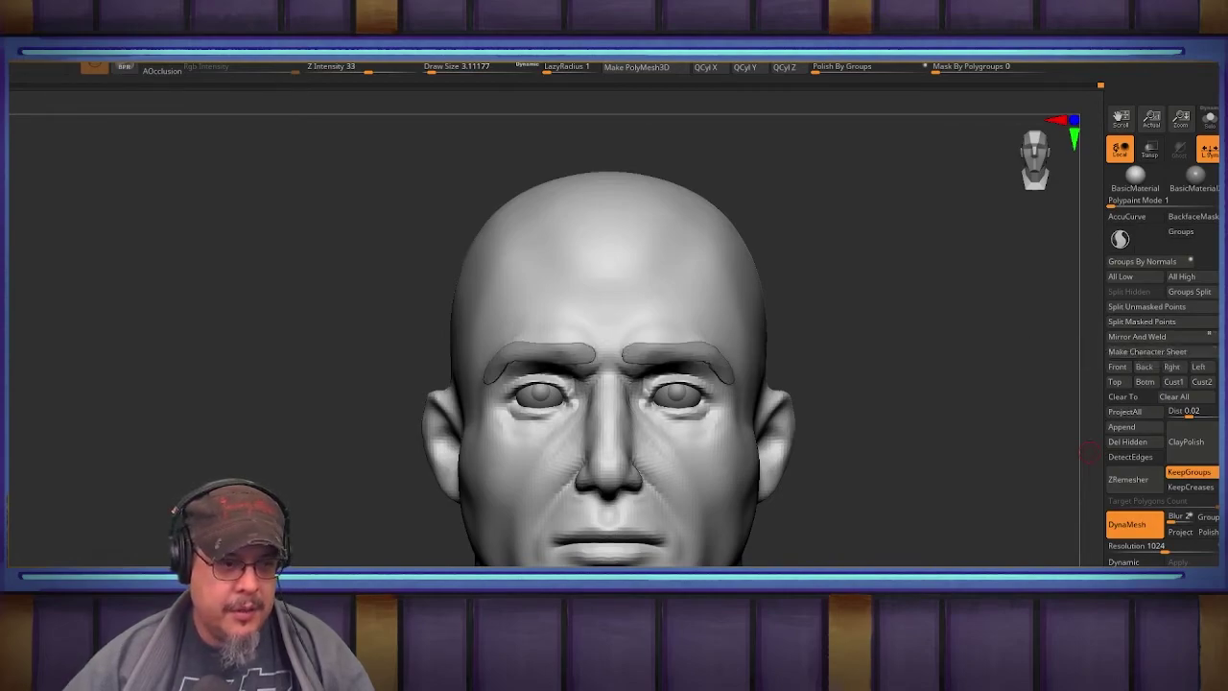
pyautogui.moveTo(1008, 321); pyautogui.dragTo(933, 314)
pyautogui.keyDown('ctrl'); pyautogui.moveTo(635, 336); pyautogui.dragTo(715, 379, button='right'); pyautogui.keyUp('ctrl')
pyautogui.moveTo(871, 427); pyautogui.dragTo(894, 405, button='right')
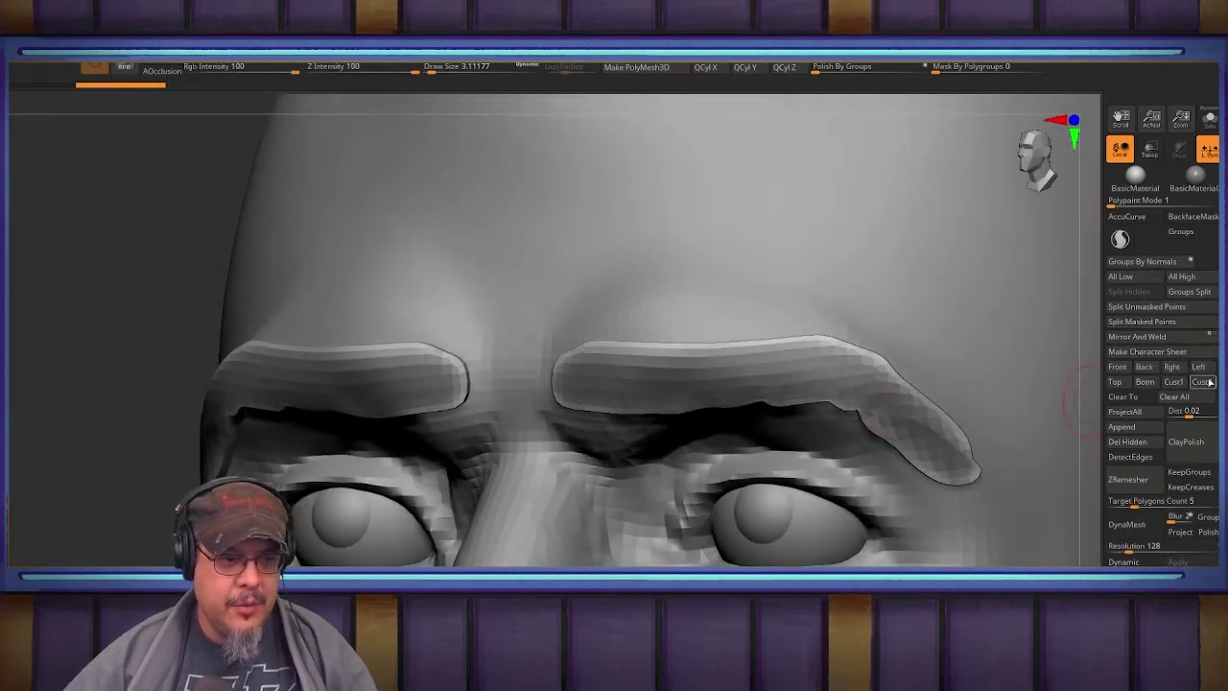
pyautogui.hotkey('shift', 'f')
pyautogui.hotkey('shift', 'f')
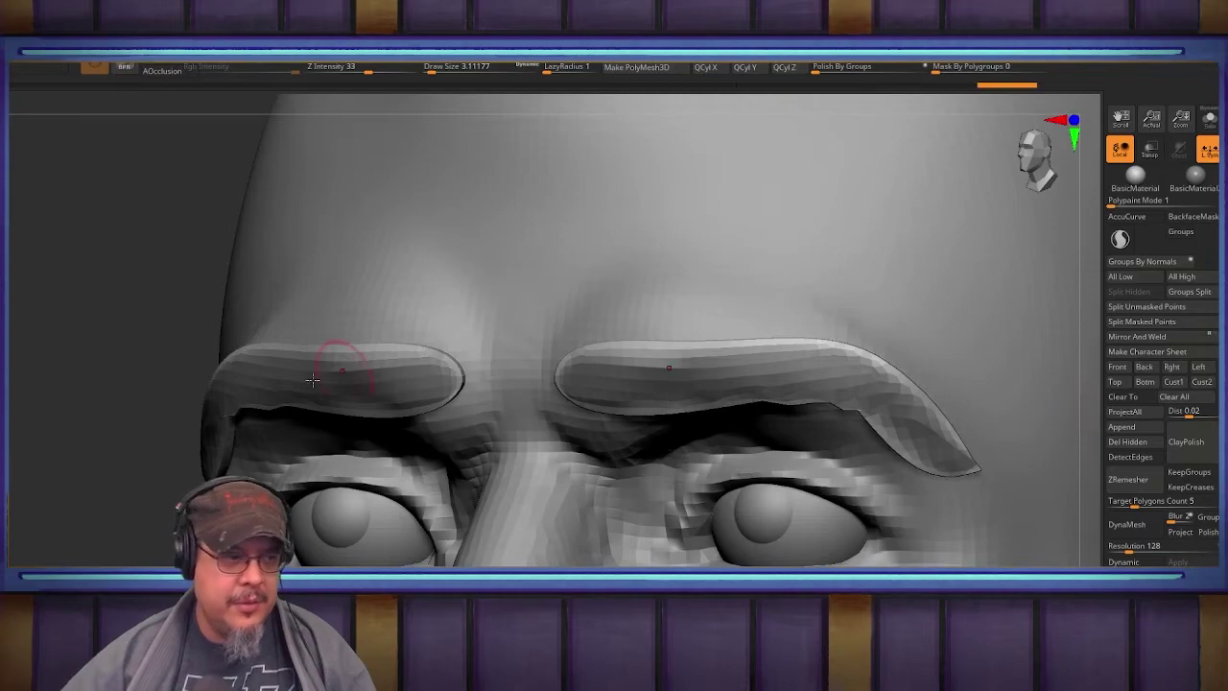
pyautogui.keyDown('ctrl'); pyautogui.moveTo(71, 442); pyautogui.dragTo(104, 470); pyautogui.keyUp('ctrl')
pyautogui.moveTo(93, 456); pyautogui.dragTo(196, 408)
pyautogui.keyDown('alt'); pyautogui.moveTo(195, 408); pyautogui.dragTo(370, 404, button='right'); pyautogui.keyUp('alt')
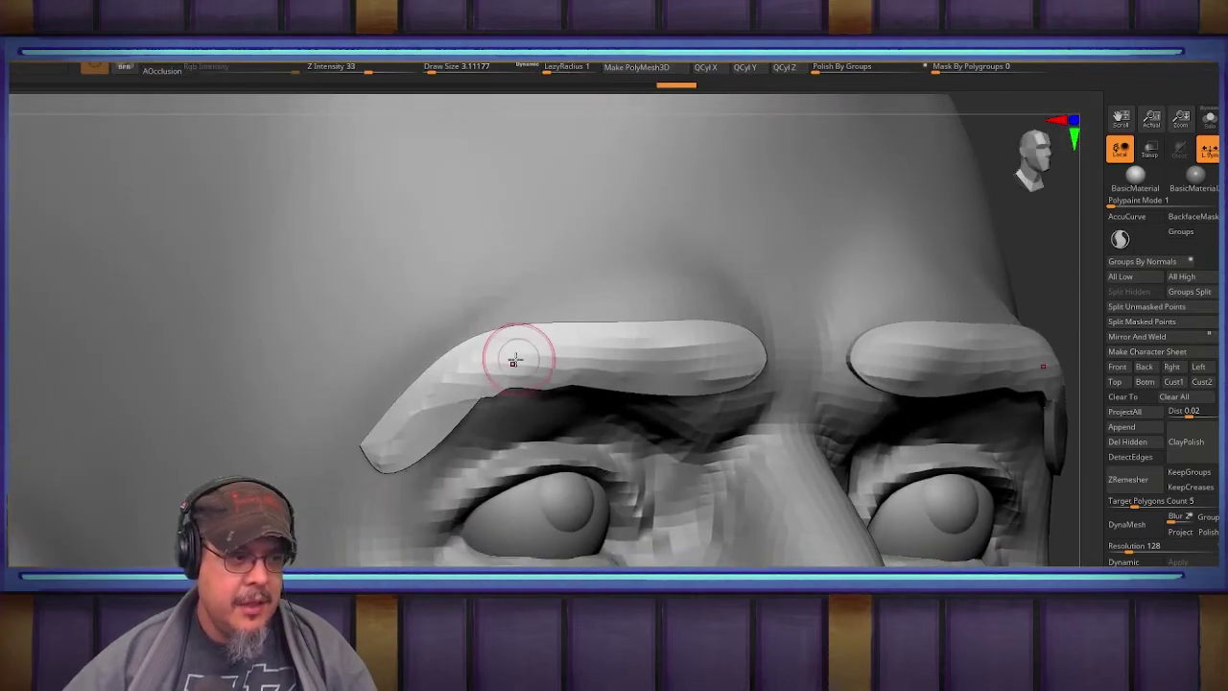
# Step: Display the eyebrows' polygroups, isolate the front faces and assign them to a single polygroup
pyautogui.moveTo(516, 359); pyautogui.dragTo(494, 391, button='right')
pyautogui.hotkey('shift', 'f')
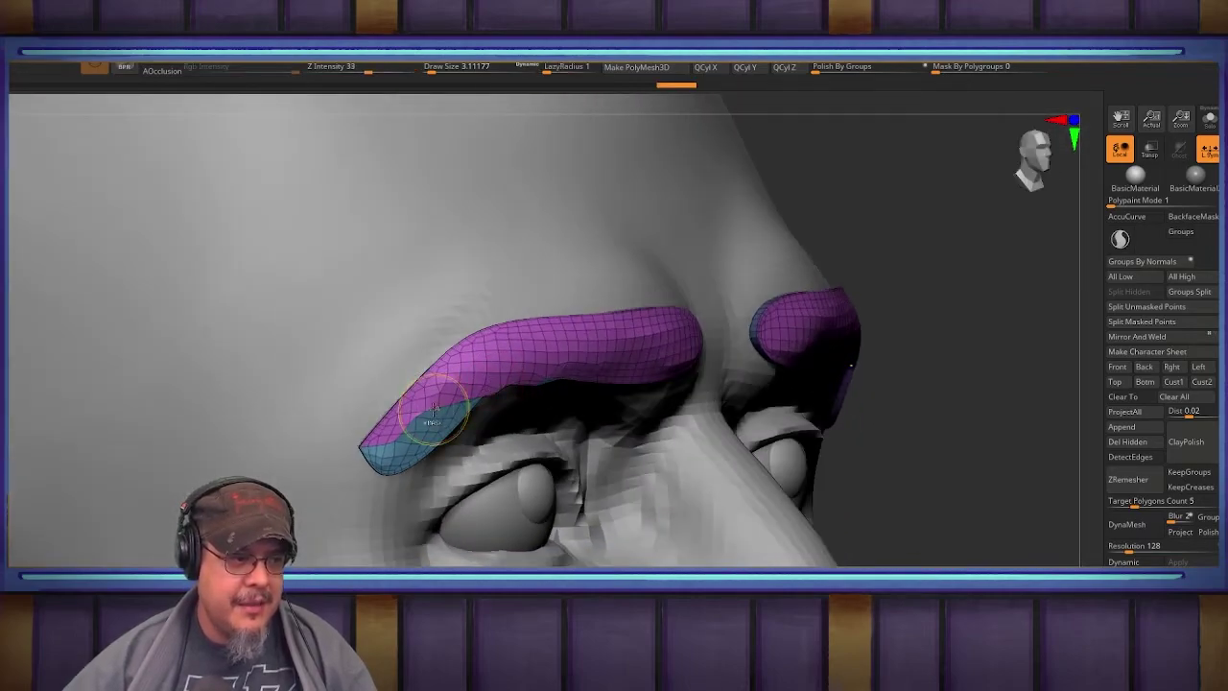
pyautogui.keyDown('ctrl'); pyautogui.keyDown('shift'); pyautogui.click(420, 413); pyautogui.keyUp('shift'); pyautogui.keyUp('ctrl')
pyautogui.moveTo(940, 316); pyautogui.dragTo(428, 339, button='right')
pyautogui.hotkey('ctrl', 'w')
pyautogui.moveTo(566, 343); pyautogui.dragTo(502, 348, button='right')
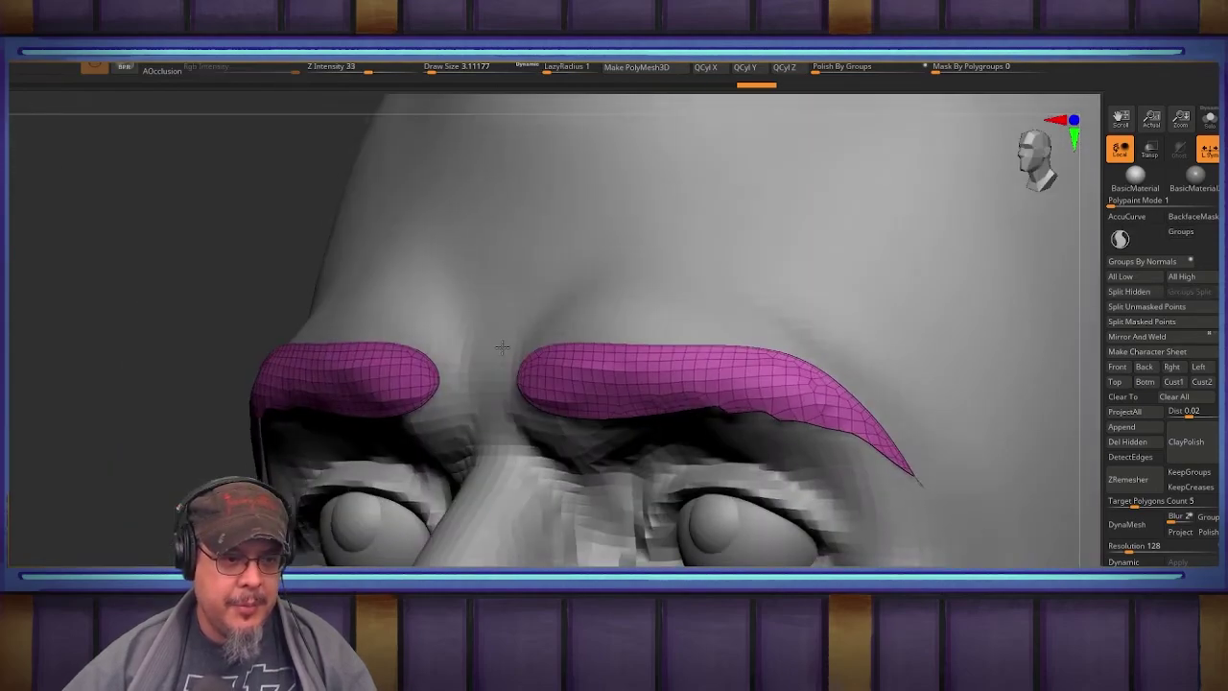
pyautogui.moveTo(297, 419); pyautogui.dragTo(349, 408, button='right')
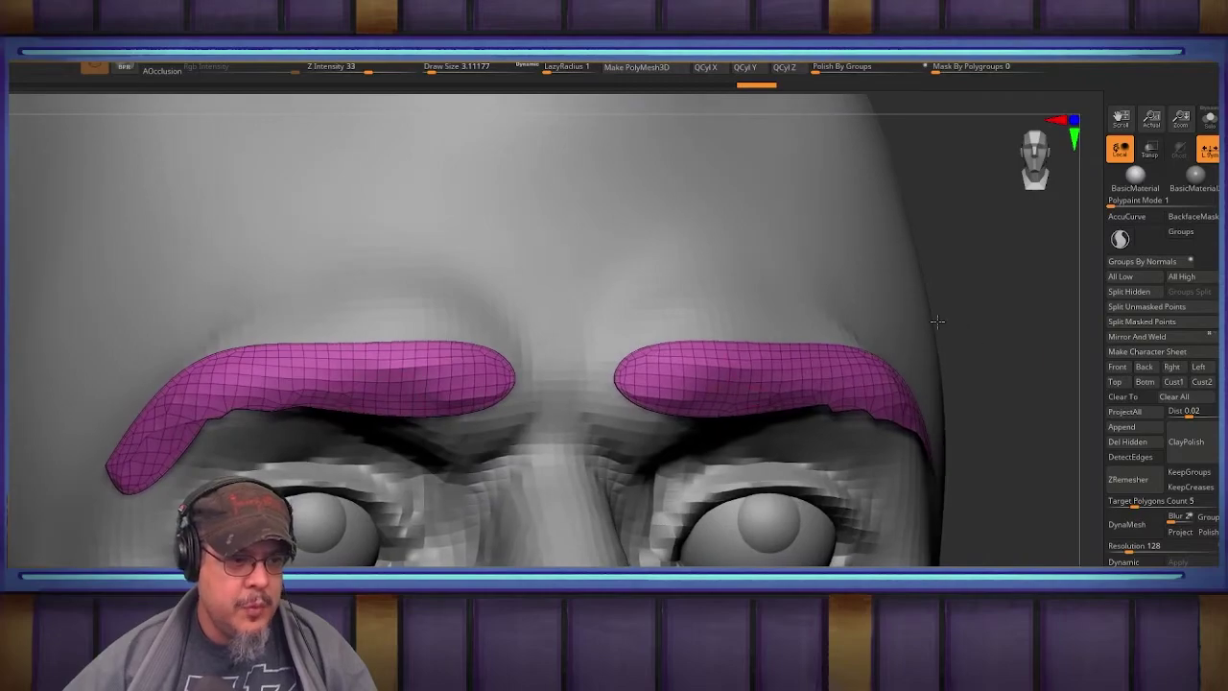
# Step: Isolate the eyebrows' outer tip faces, bring back the front faces and merge them into one polygroup
pyautogui.moveTo(937, 321); pyautogui.dragTo(1007, 344, button='right')
pyautogui.keyDown('ctrl'); pyautogui.keyDown('shift'); pyautogui.click(857, 421); pyautogui.keyUp('shift'); pyautogui.keyUp('ctrl')
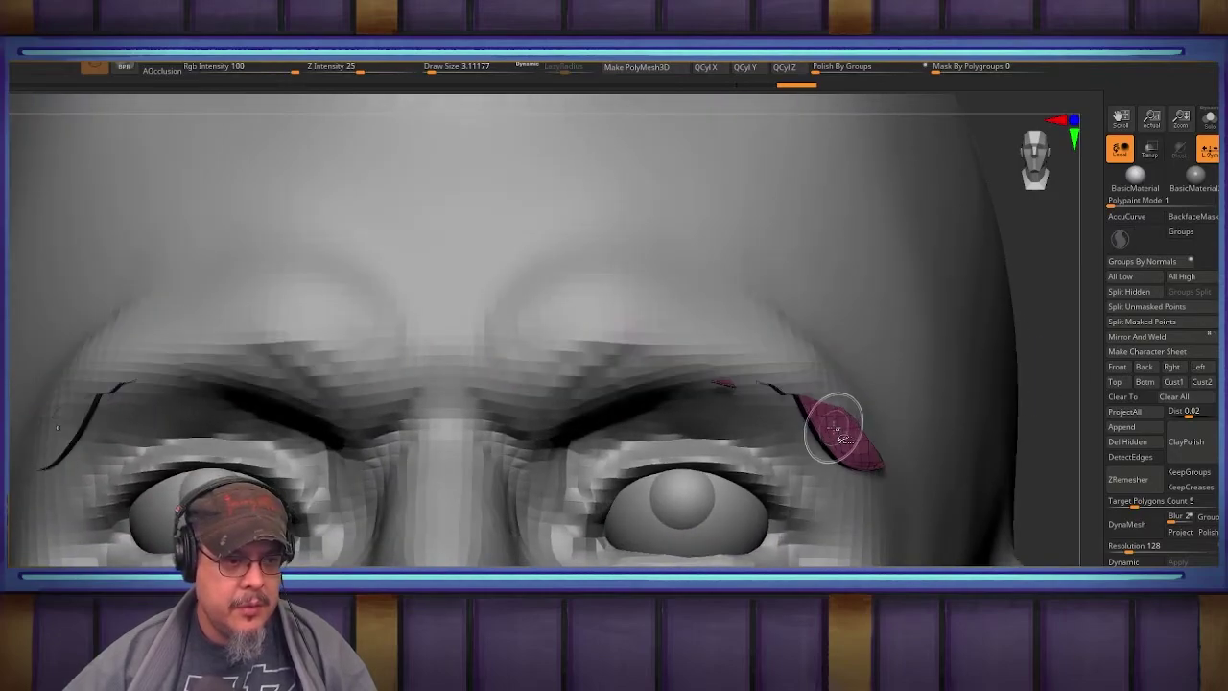
pyautogui.keyDown('ctrl'); pyautogui.keyDown('shift'); pyautogui.click(1050, 395); pyautogui.keyUp('shift'); pyautogui.keyUp('ctrl')
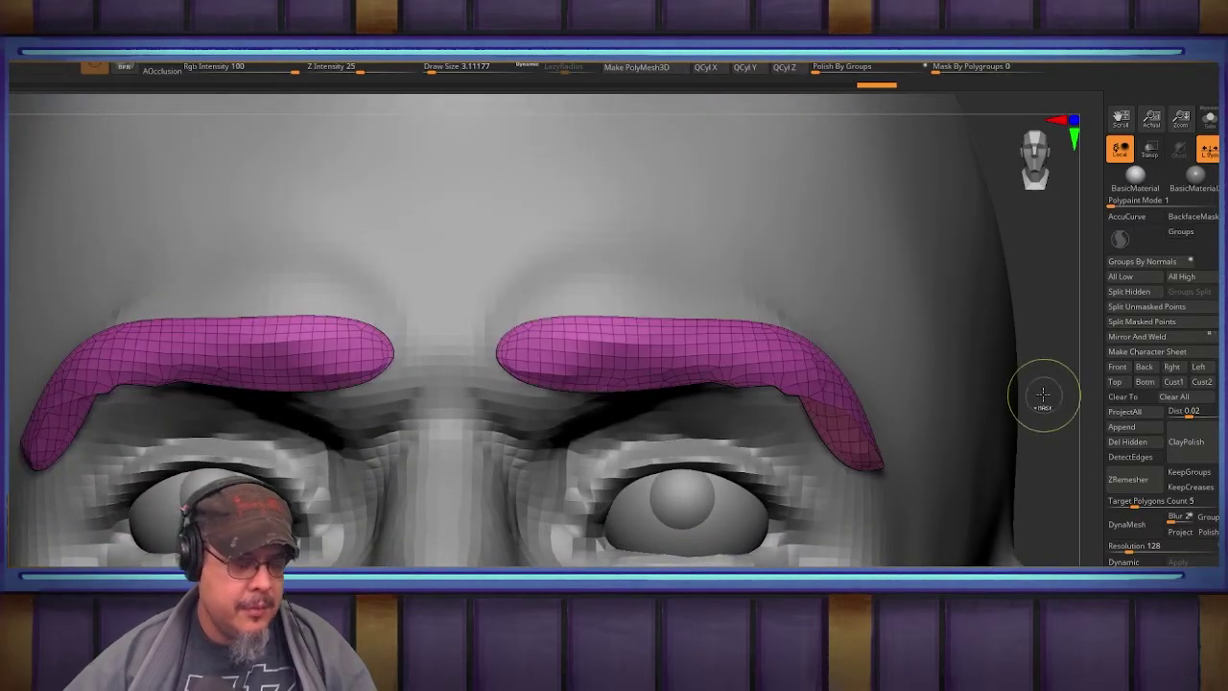
pyautogui.hotkey('ctrl', 'w')
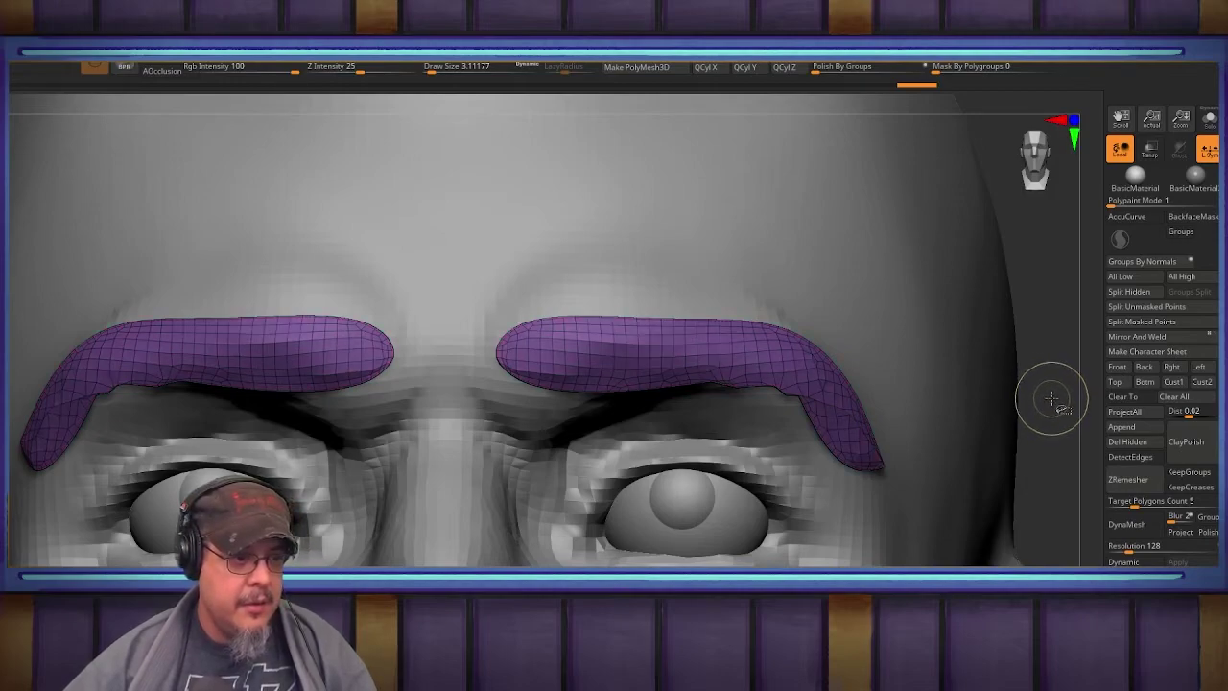
pyautogui.keyDown('ctrl'); pyautogui.moveTo(1053, 385); pyautogui.dragTo(1061, 426); pyautogui.keyUp('ctrl')
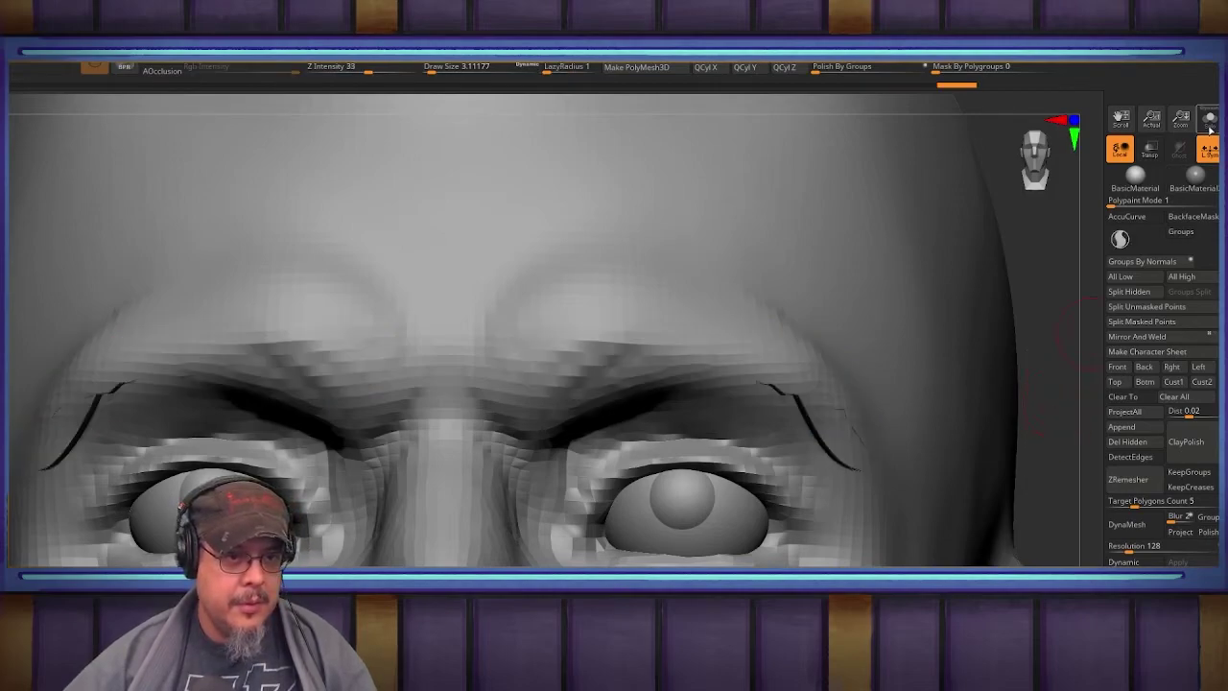
# Step: Solo the eyebrows and undo the recent isolation and regrouping of their faces
pyautogui.click(1210, 131)
pyautogui.moveTo(984, 325); pyautogui.dragTo(893, 367)
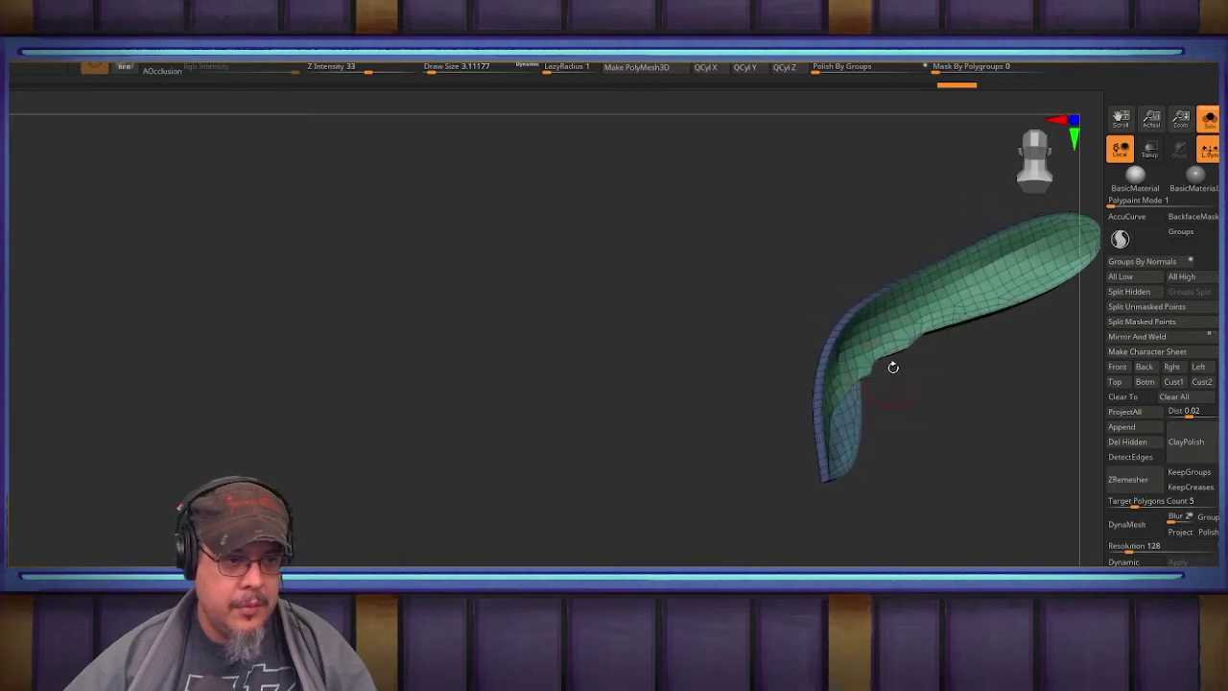
pyautogui.keyDown('ctrl'); pyautogui.keyDown('shift'); pyautogui.click(823, 405); pyautogui.keyUp('shift'); pyautogui.keyUp('ctrl')
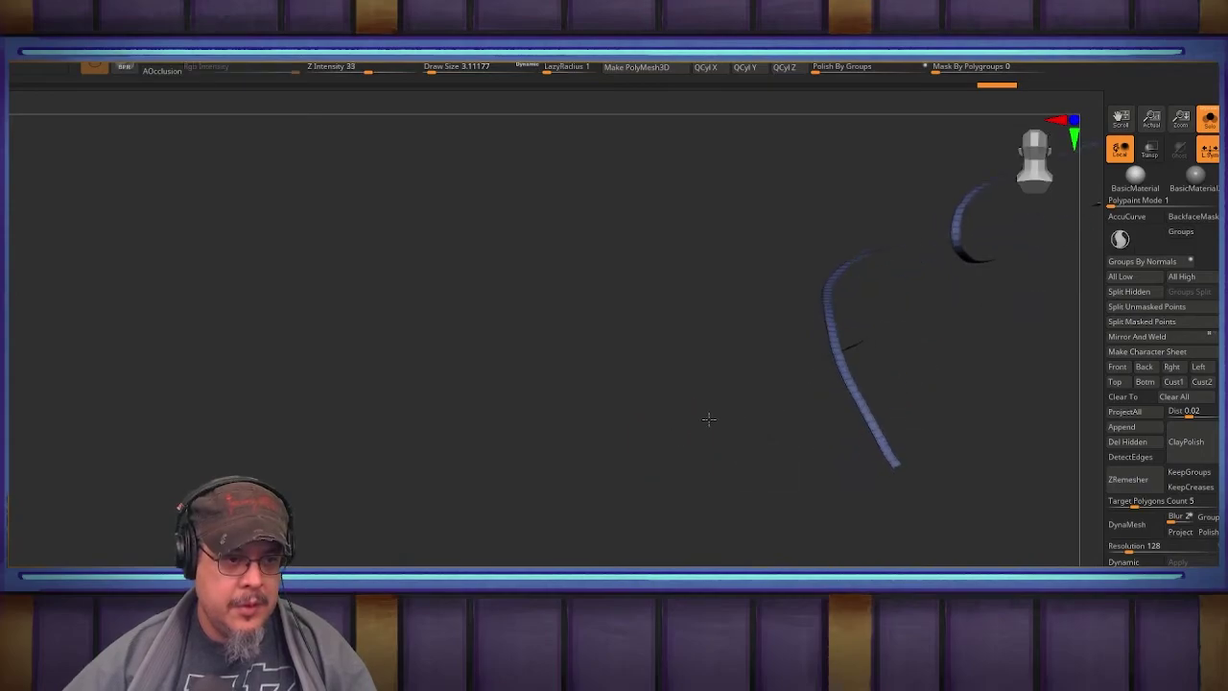
pyautogui.moveTo(709, 419); pyautogui.dragTo(1058, 279)
pyautogui.hotkey('ctrl', 'z')
pyautogui.hotkey('ctrl', 'z')
pyautogui.hotkey('ctrl', 'z')
pyautogui.hotkey('ctrl', 'z')
pyautogui.hotkey('ctrl', 'z')
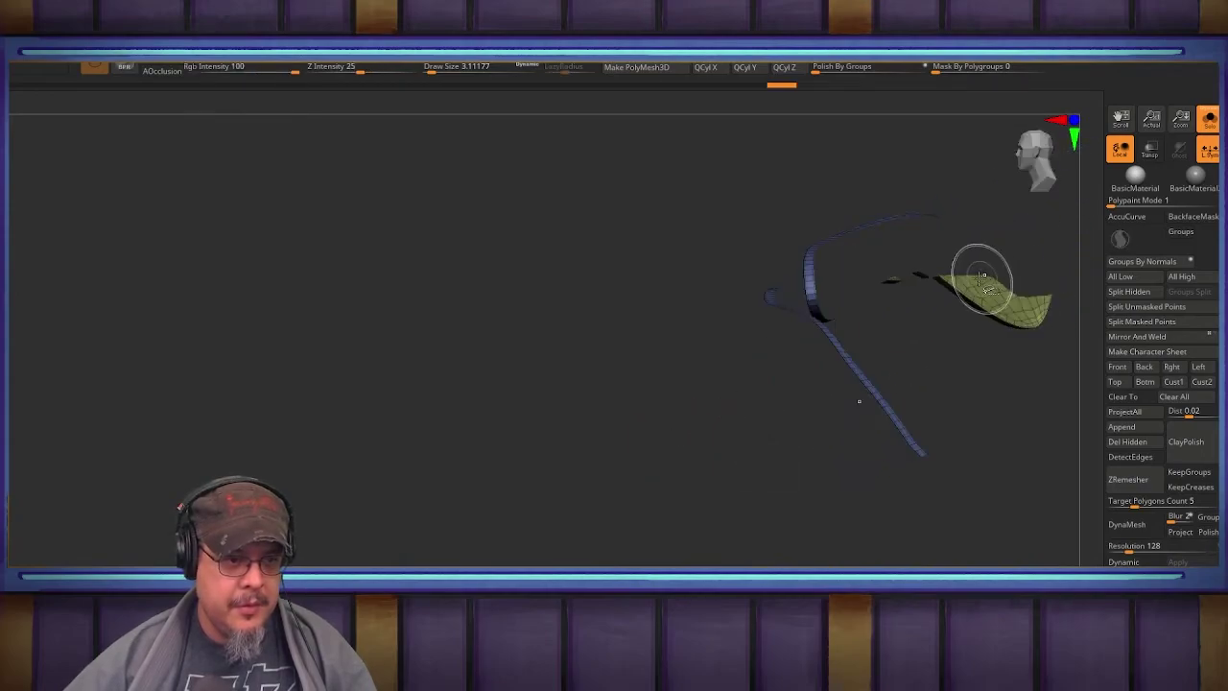
# Step: Isolate the thin edge strip around the eyebrows and assign it to its own polygroup
pyautogui.keyDown('ctrl'); pyautogui.keyDown('shift'); pyautogui.click(986, 280); pyautogui.keyUp('shift'); pyautogui.keyUp('ctrl')
pyautogui.moveTo(611, 438); pyautogui.dragTo(758, 415)
pyautogui.moveTo(629, 501); pyautogui.dragTo(622, 359)
pyautogui.hotkey('ctrl', 'w')
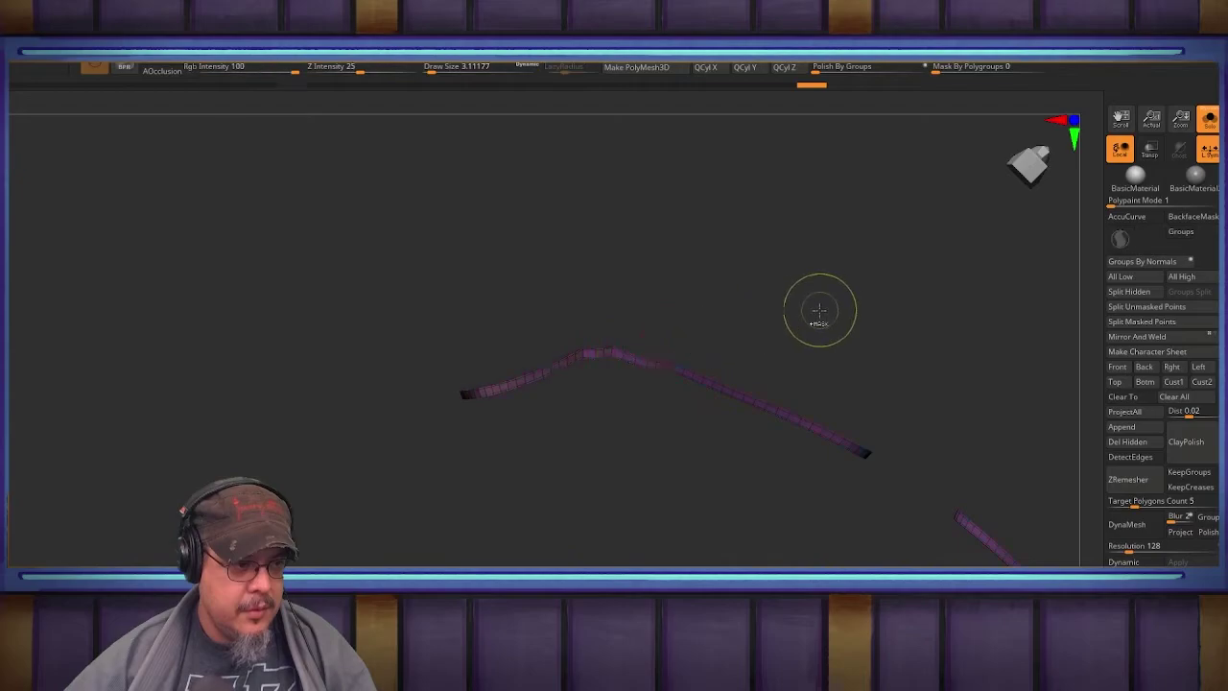
pyautogui.moveTo(831, 297); pyautogui.dragTo(835, 401)
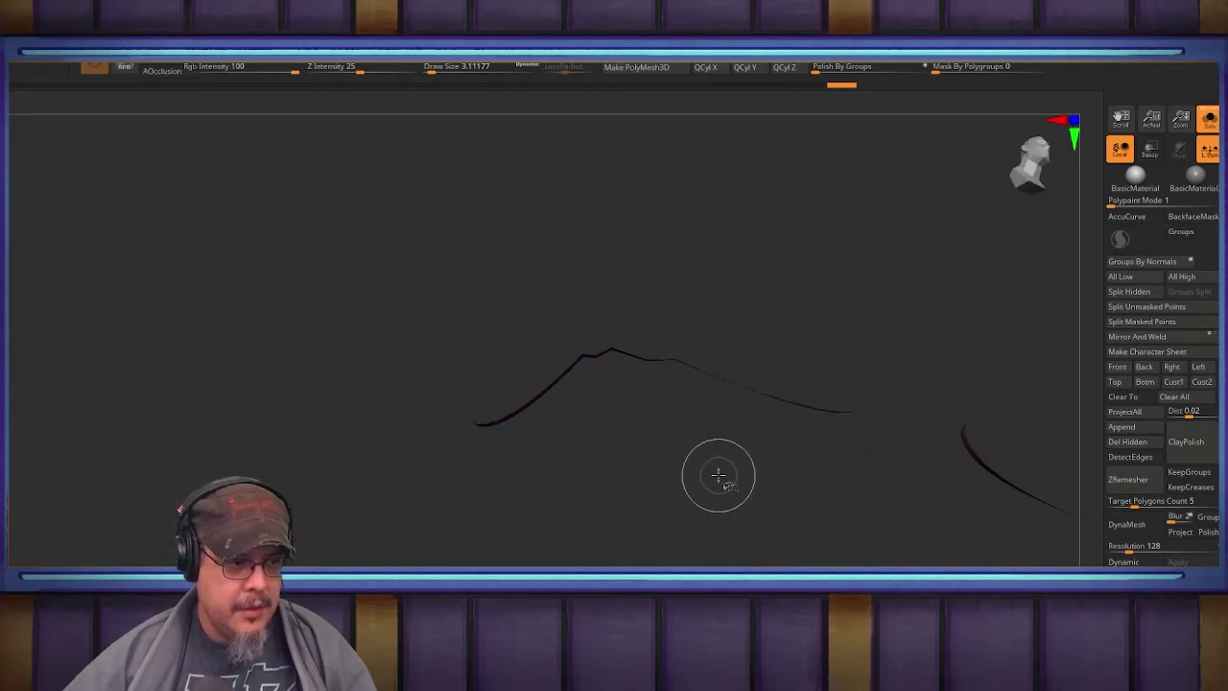
# Step: Show all eyebrow faces again, polish the mesh by groups and turn off solo display
pyautogui.keyDown('ctrl'); pyautogui.keyDown('shift'); pyautogui.click(719, 476); pyautogui.keyUp('shift'); pyautogui.keyUp('ctrl')
pyautogui.moveTo(719, 477); pyautogui.dragTo(735, 504)
pyautogui.moveTo(842, 68); pyautogui.dragTo(1007, 88)
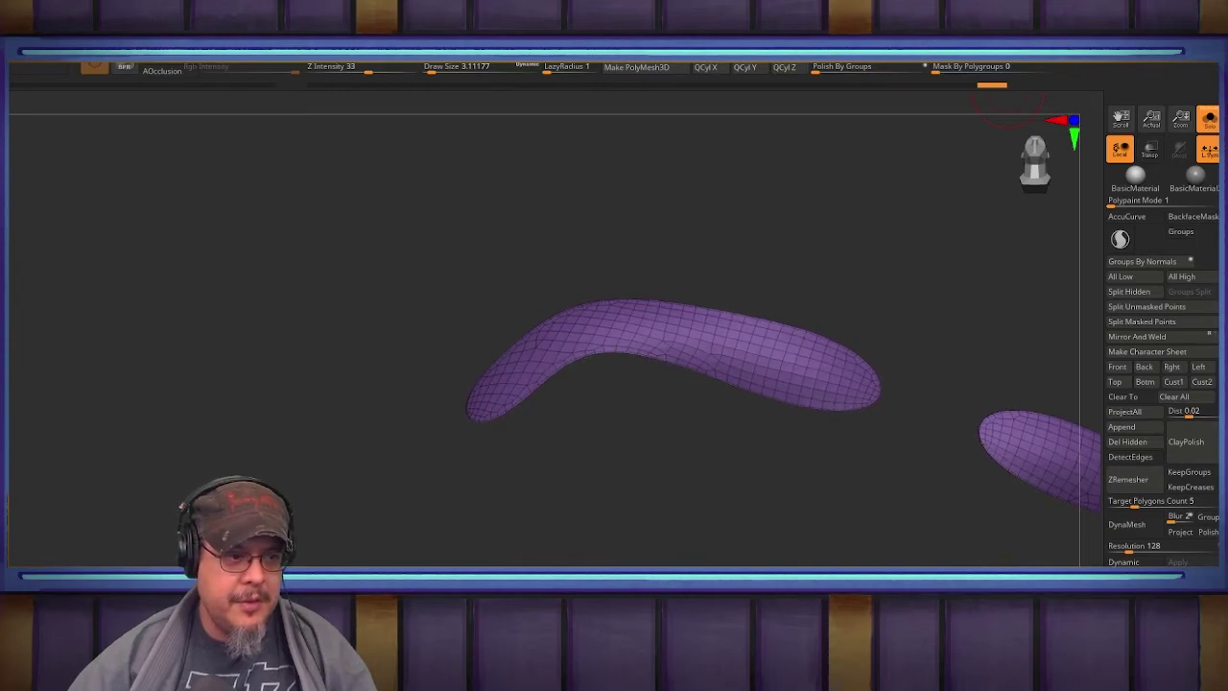
pyautogui.click(1209, 119)
# Step: Hide the polyframe and pull the eyebrows' outer ends clear of the forehead surface with the Move brush
pyautogui.moveTo(677, 285); pyautogui.dragTo(724, 387, button='right')
pyautogui.hotkey('shift', 'f')
pyautogui.moveTo(724, 387)
pyautogui.keyDown('shift'); pyautogui.mouseDown()
pyautogui.moveTo(712, 402)
pyautogui.moveTo(726, 373)
pyautogui.mouseUp(); pyautogui.keyUp('shift')
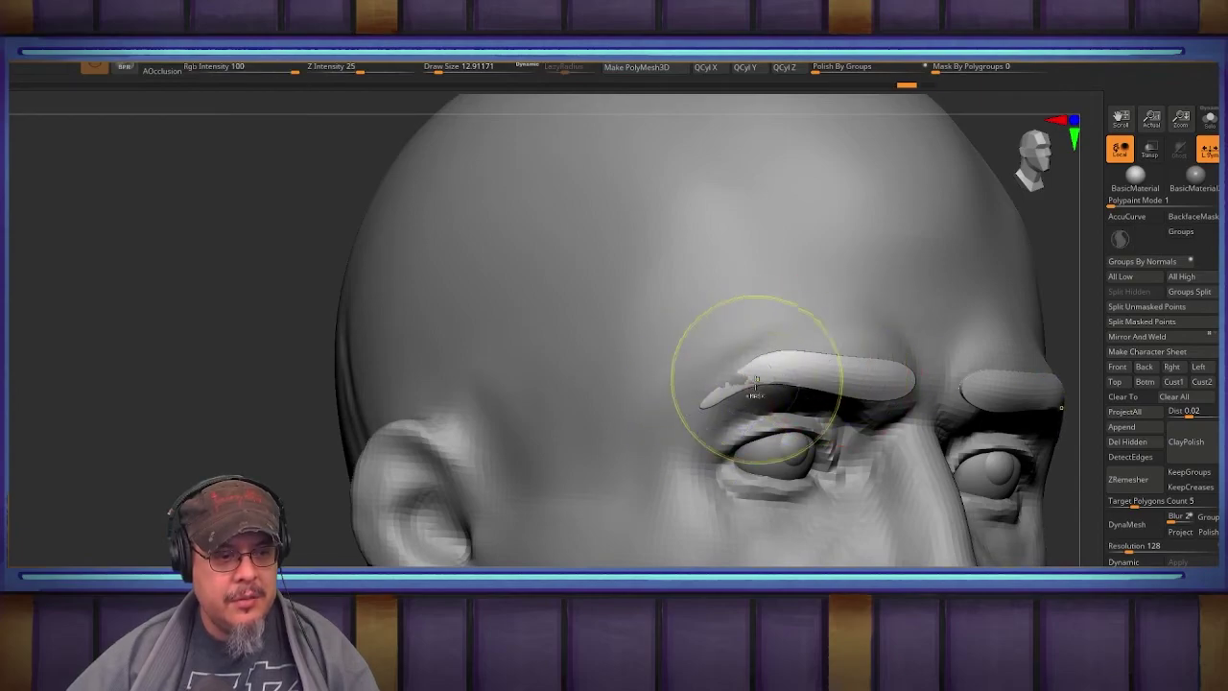
pyautogui.moveTo(742, 377); pyautogui.dragTo(732, 385, button='right')
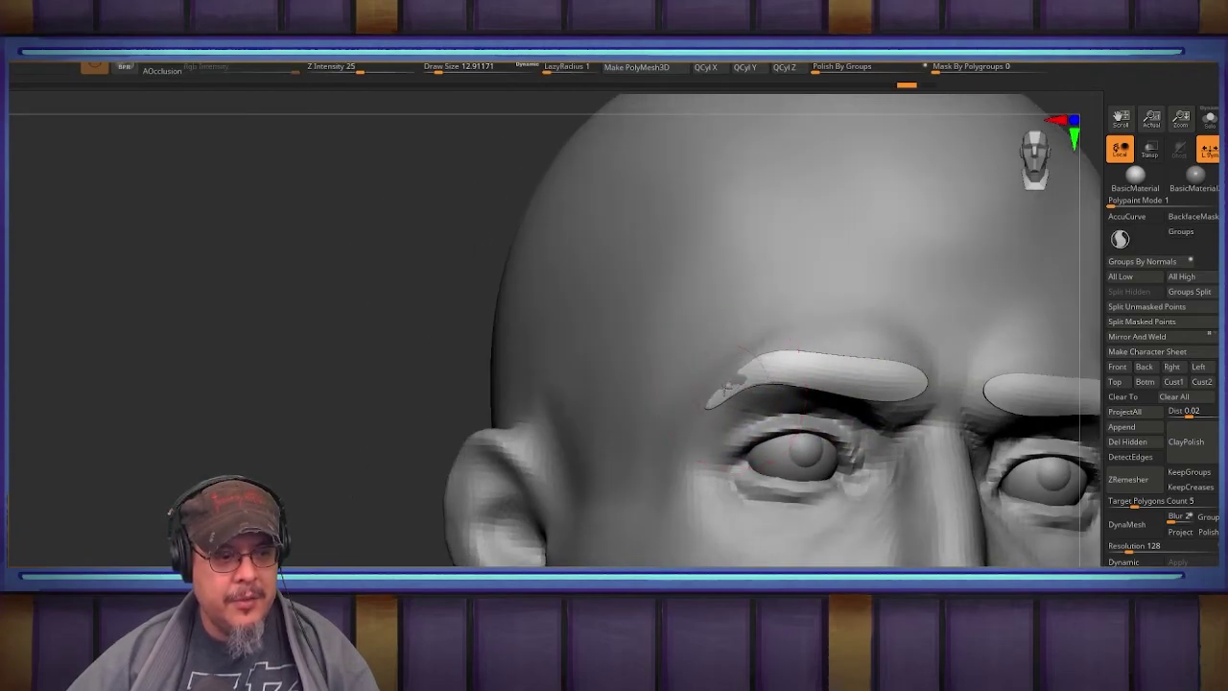
pyautogui.press('b')
pyautogui.press('m')
pyautogui.press('v')
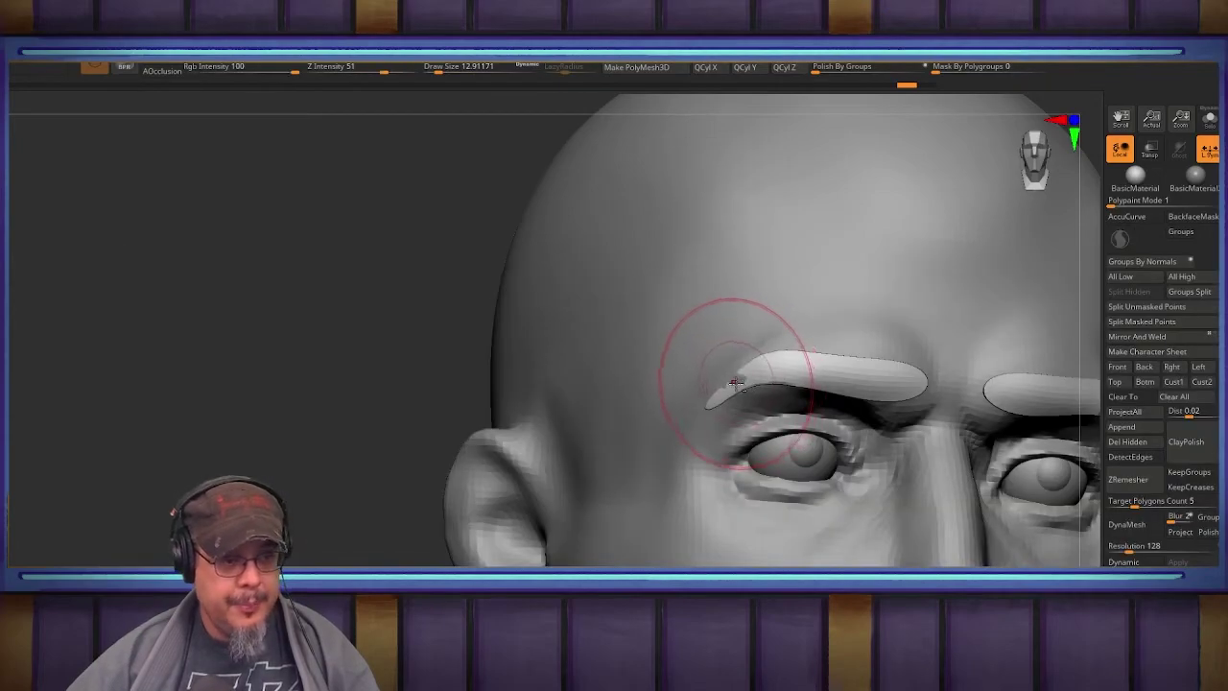
pyautogui.moveTo(767, 365)
pyautogui.mouseDown(button='right')
pyautogui.moveTo(724, 361)
pyautogui.moveTo(826, 402)
pyautogui.mouseUp(button='right')
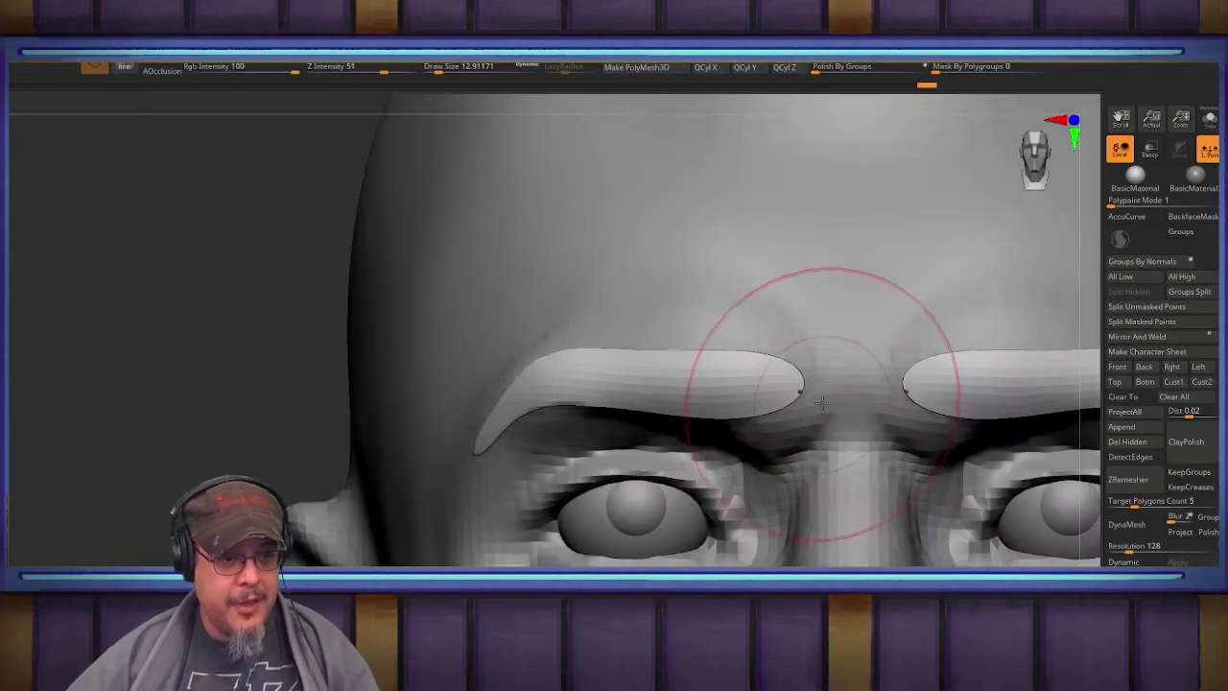
# Step: Square off the eyebrows' inner ends at a draw size of about 5, then slim their edges at about 14.2
pyautogui.press('s')
pyautogui.moveTo(819, 392); pyautogui.dragTo(794, 388)
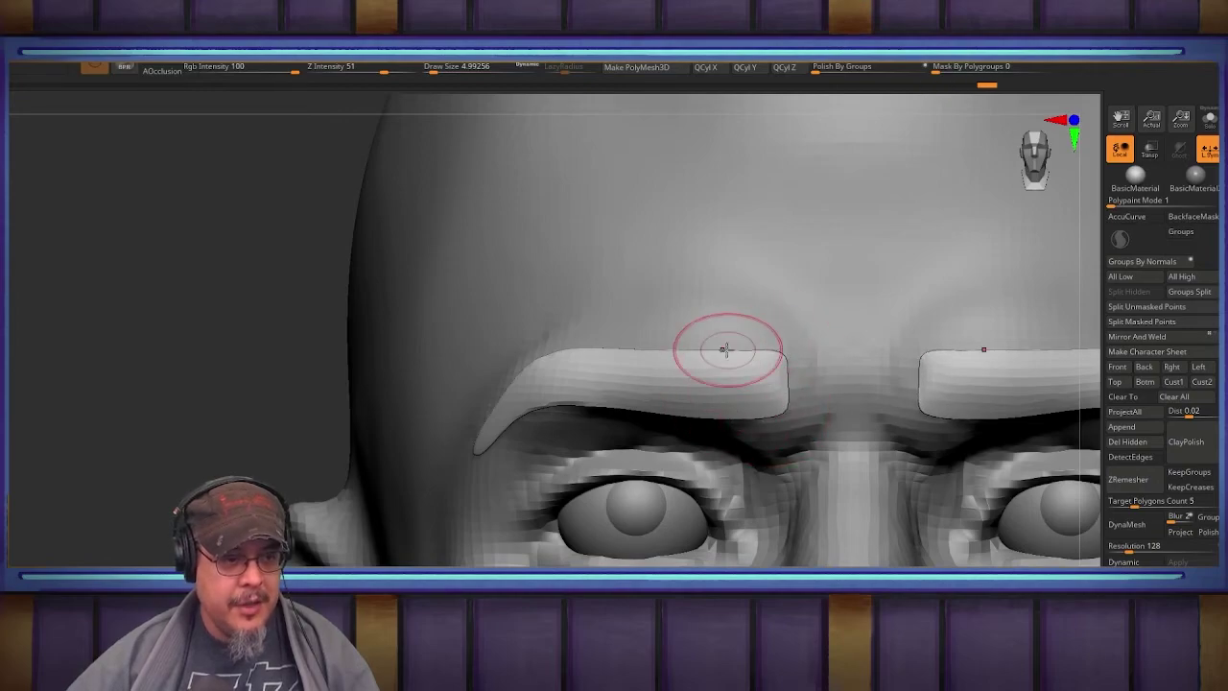
pyautogui.press('s')
pyautogui.moveTo(722, 350); pyautogui.dragTo(726, 353)
pyautogui.moveTo(700, 335); pyautogui.dragTo(691, 346)
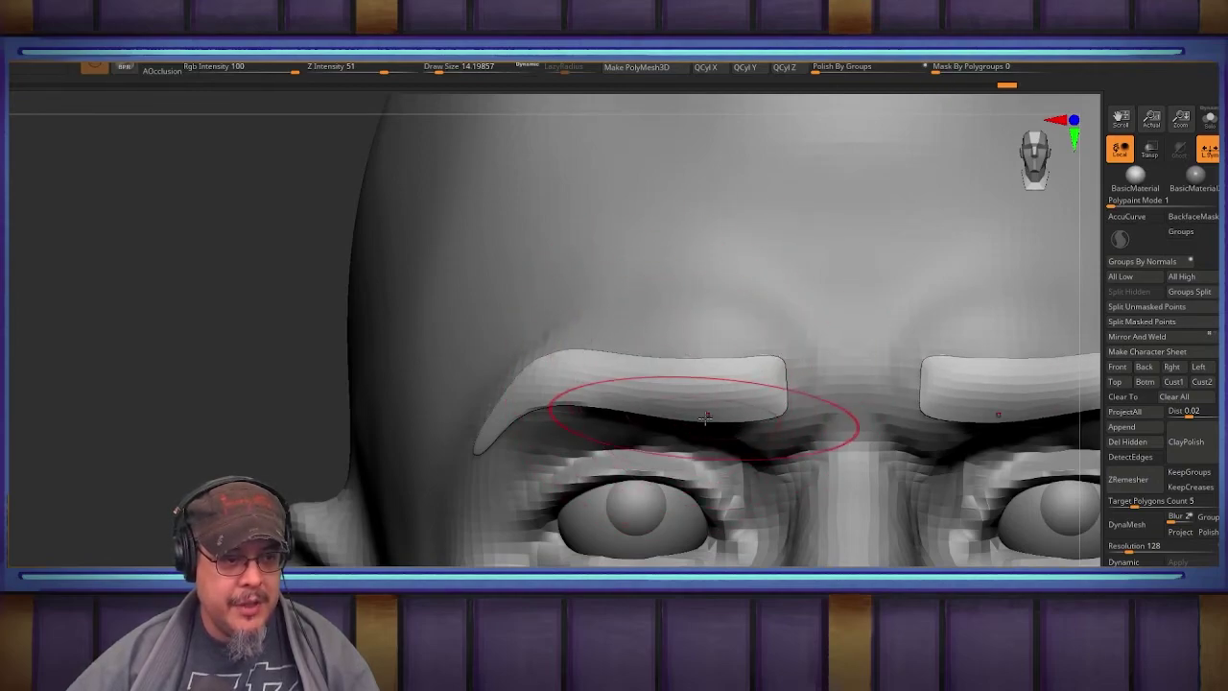
pyautogui.moveTo(706, 418); pyautogui.dragTo(704, 384)
pyautogui.moveTo(666, 336); pyautogui.dragTo(662, 351)
pyautogui.moveTo(559, 347); pyautogui.dragTo(563, 358)
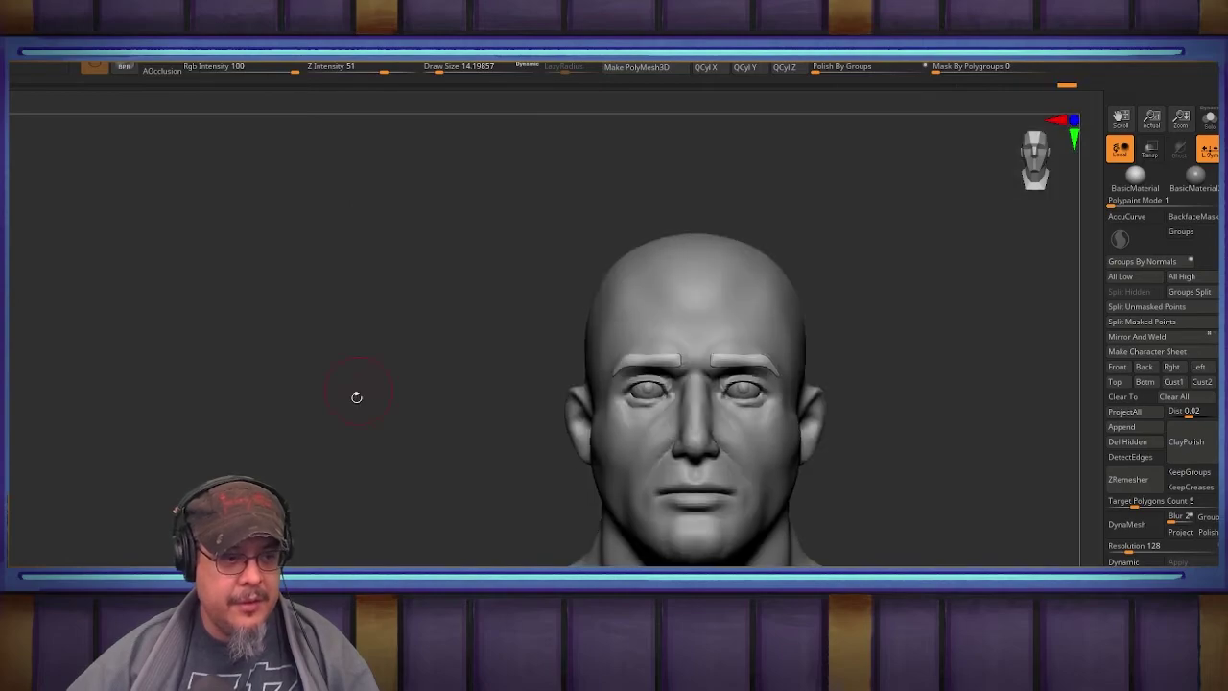
pyautogui.moveTo(356, 397); pyautogui.dragTo(848, 362)
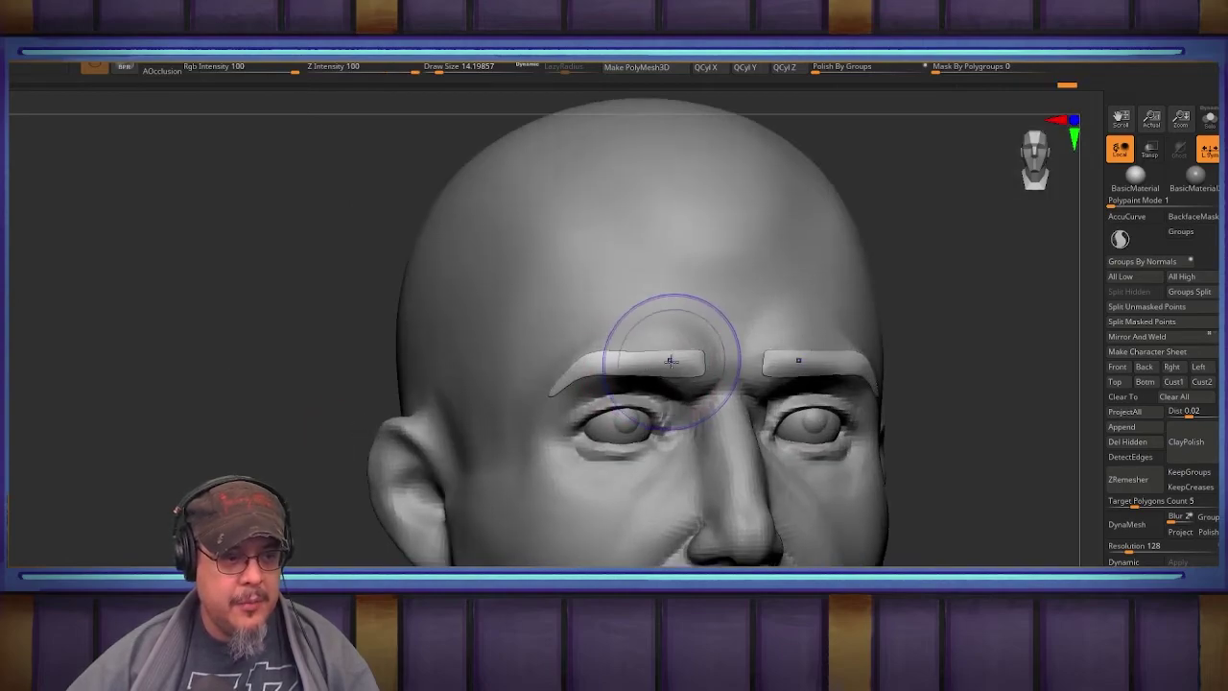
pyautogui.moveTo(672, 343); pyautogui.dragTo(706, 362)
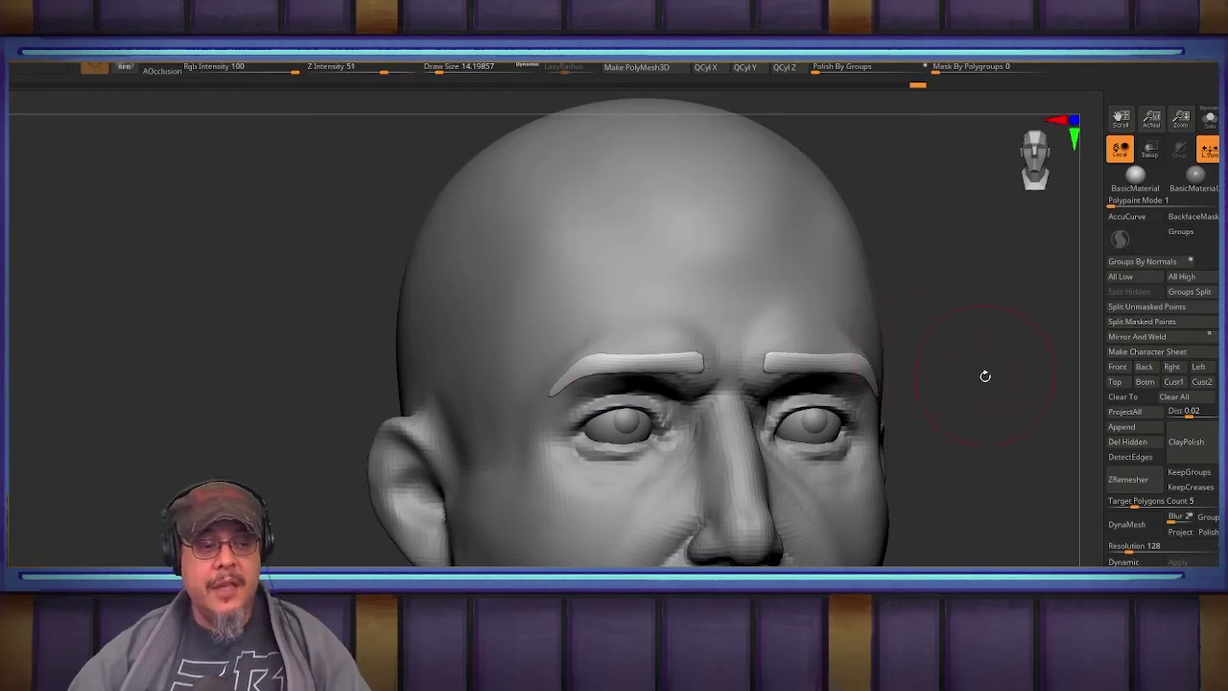
# Step: Frame the head and shoulders in a three-quarter view and leave a snapshot of it on the canvas
pyautogui.moveTo(986, 376); pyautogui.dragTo(719, 376)
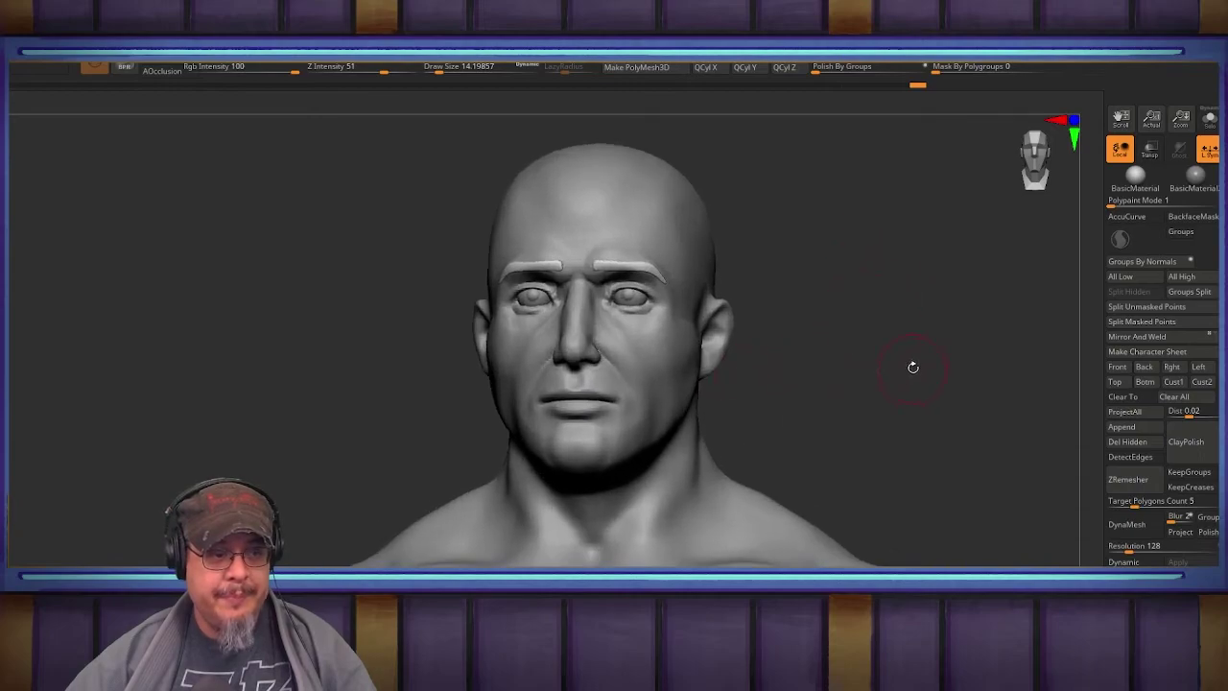
pyautogui.moveTo(912, 367)
pyautogui.mouseDown()
pyautogui.moveTo(894, 368)
pyautogui.moveTo(930, 371)
pyautogui.moveTo(693, 386)
pyautogui.moveTo(1038, 430)
pyautogui.mouseUp()
pyautogui.hotkey('shift', 's')
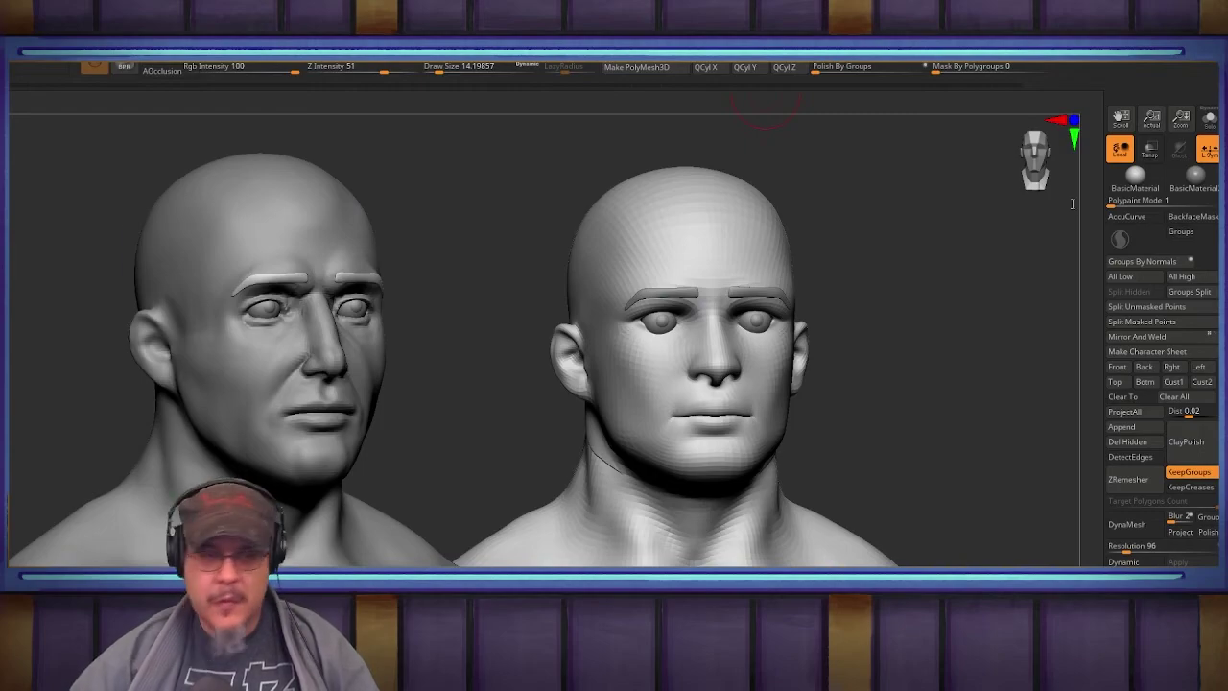
# Step: Switch to the artist's ArtStation store in the browser and look through the anatomy and rendering tutorials offered there
pyautogui.hotkey('alt', 'Tab')
pyautogui.scroll(-3, 780, 331)
pyautogui.scroll(-2, 780, 335)
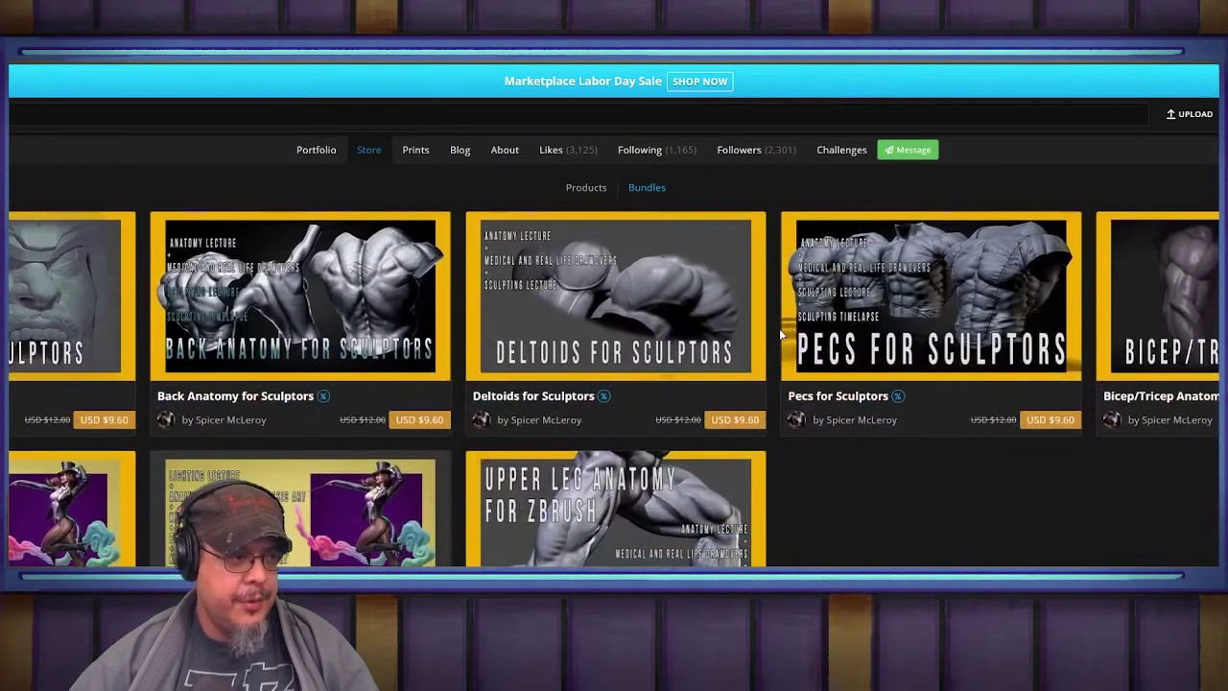
pyautogui.scroll(-1, 957, 432)
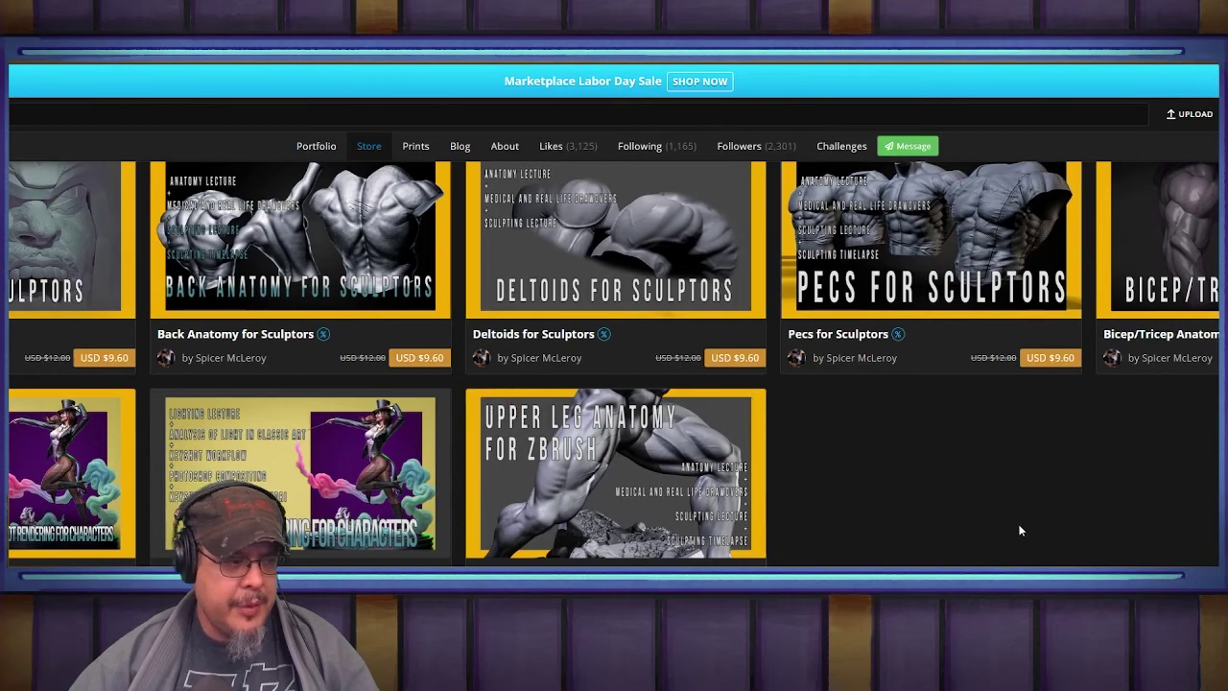
pyautogui.scroll(2, 143, 451)
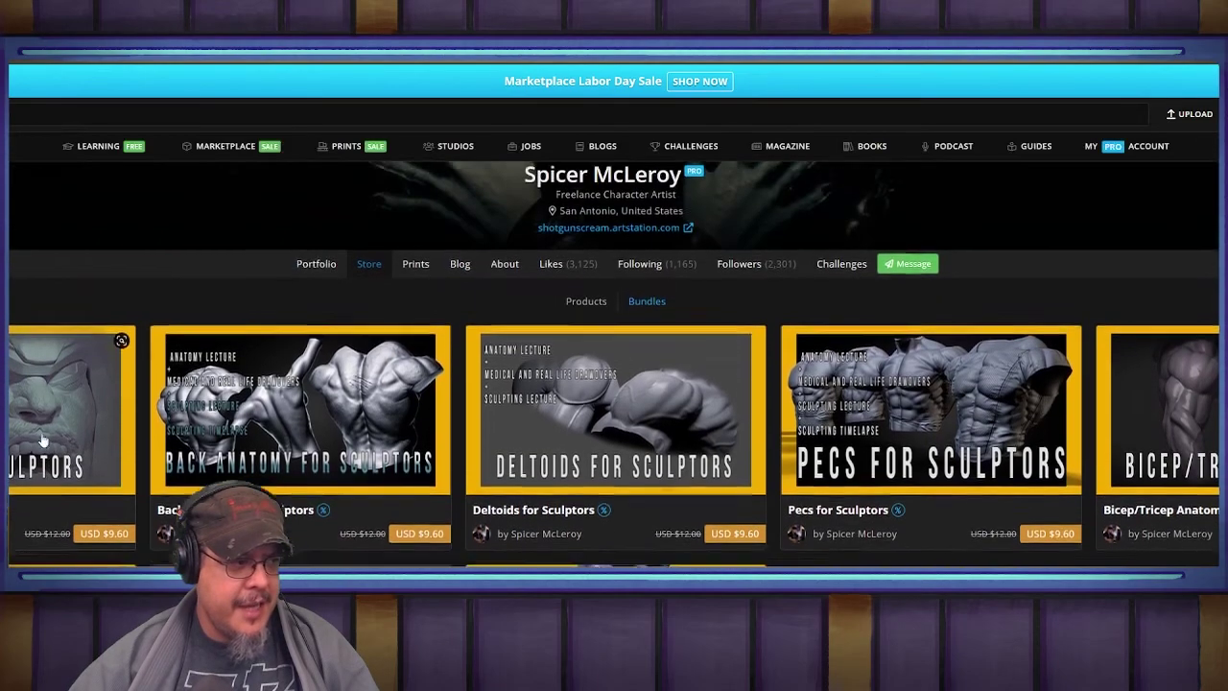
pyautogui.scroll(-2, 17, 467)
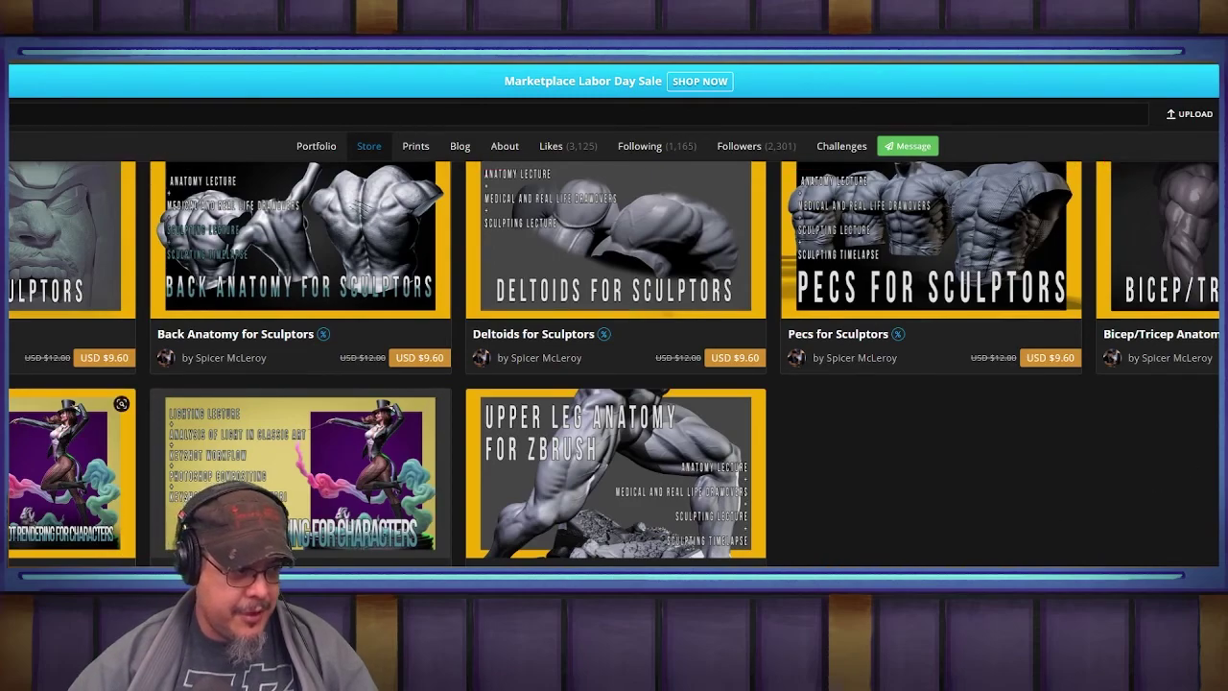
pyautogui.scroll(3, 121, 403)
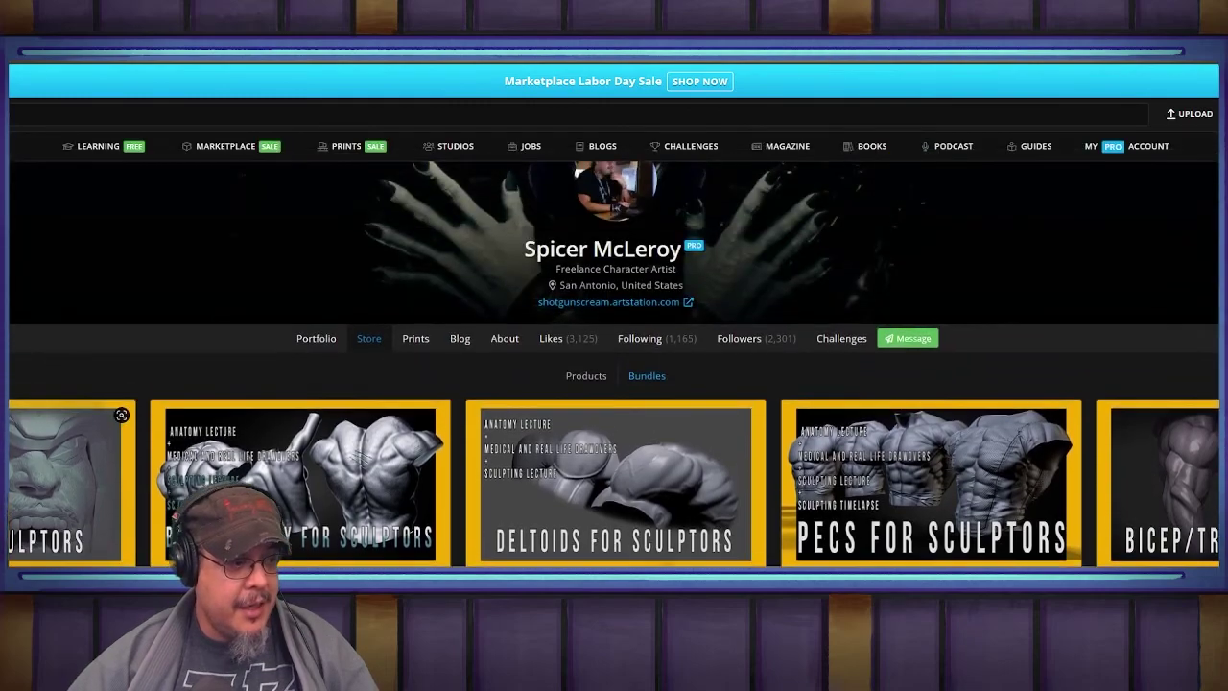
# Step: Open the Nose for Sculptors tutorial from the store and look over its product page
pyautogui.click(19, 461)
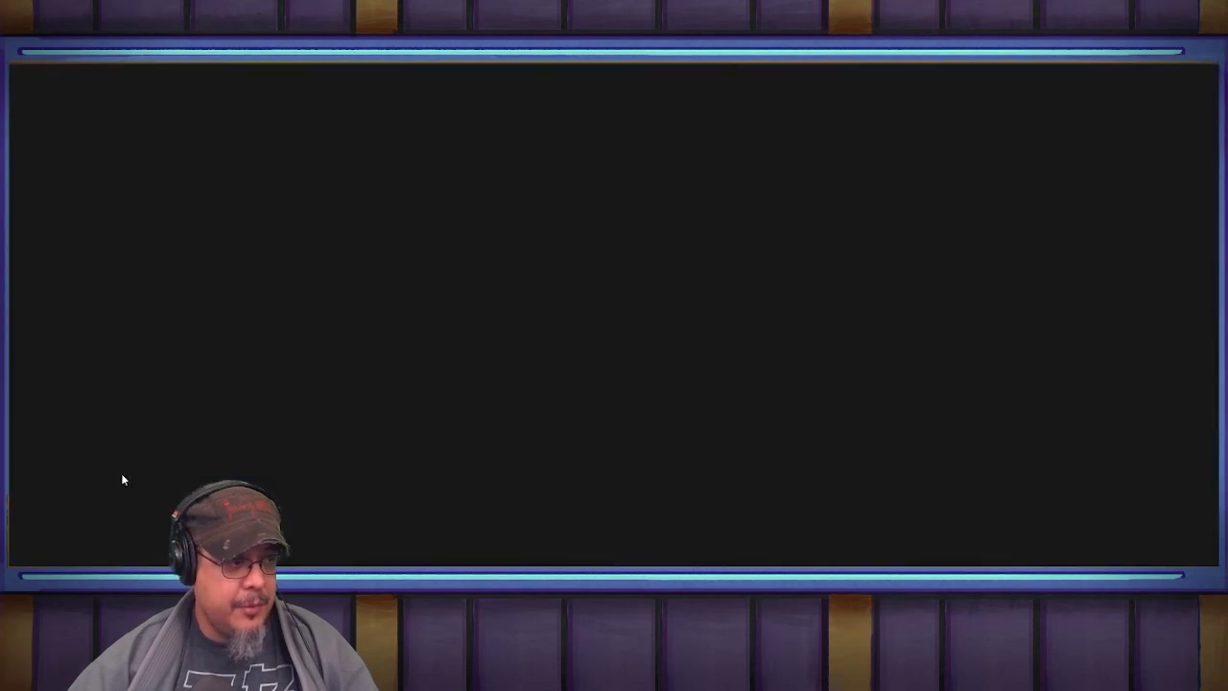
pyautogui.scroll(-3, 650, 433)
pyautogui.scroll(3, 648, 432)
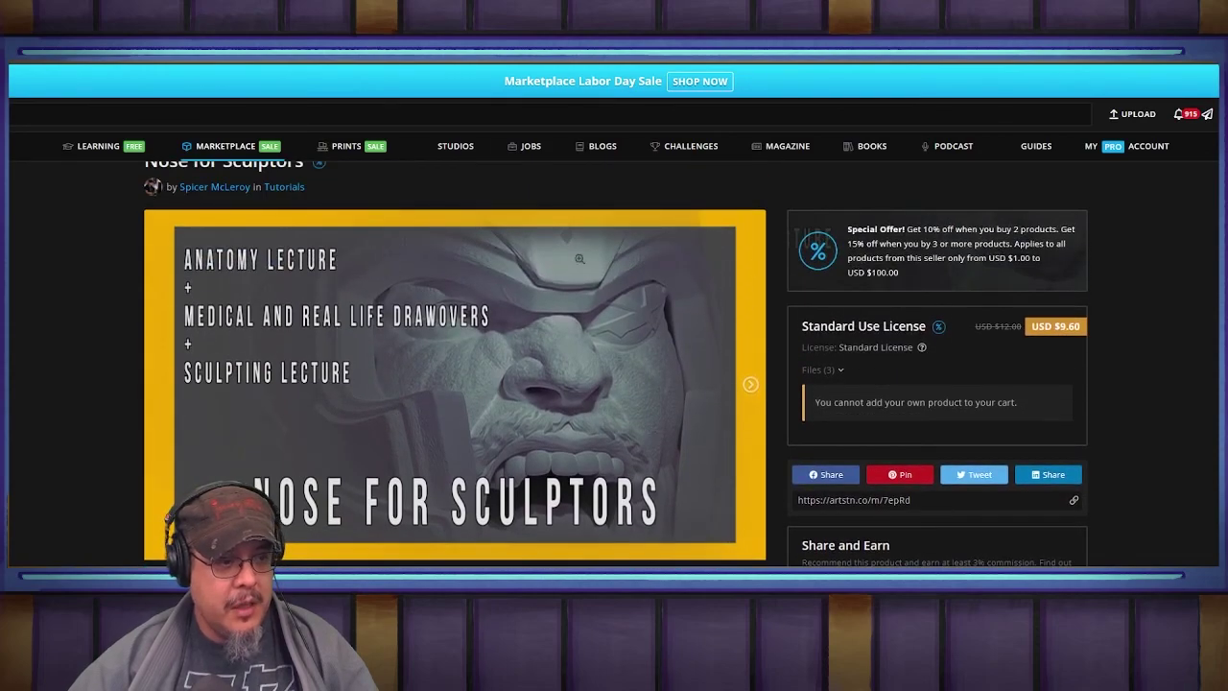
# Step: Return to the store's product overview and review the tutorial listings together with the profile header
pyautogui.hotkey('alt', 'Left')
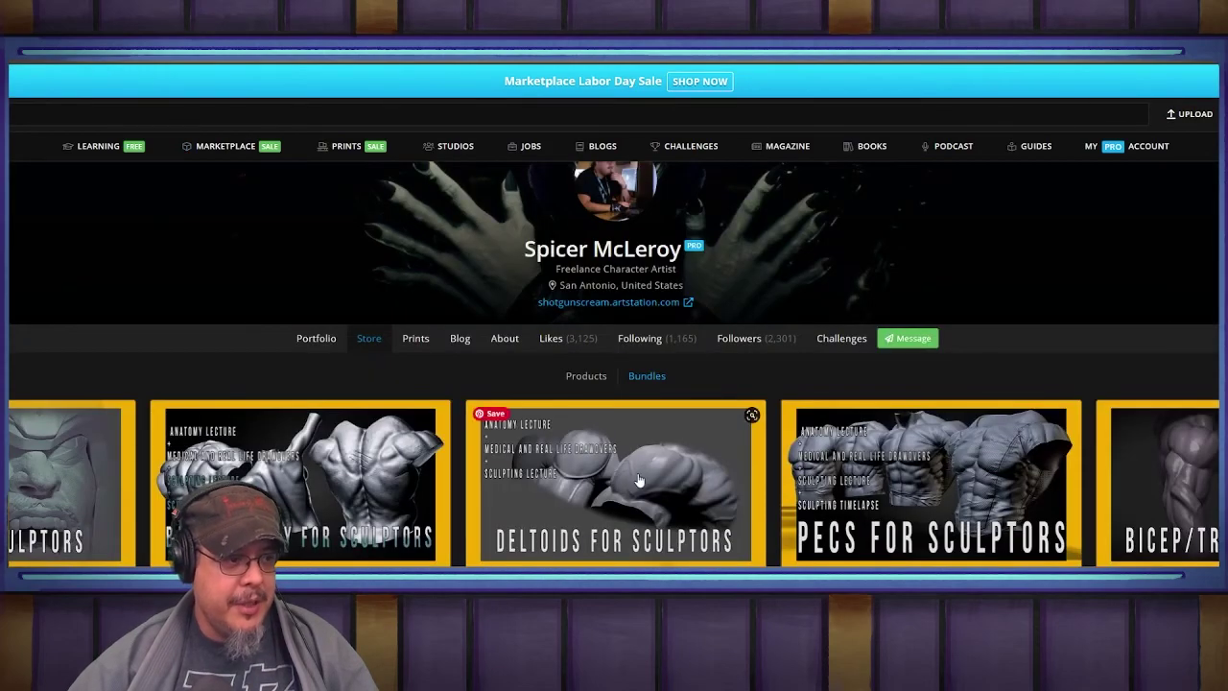
pyautogui.scroll(-2, 638, 482)
pyautogui.scroll(-1, 638, 499)
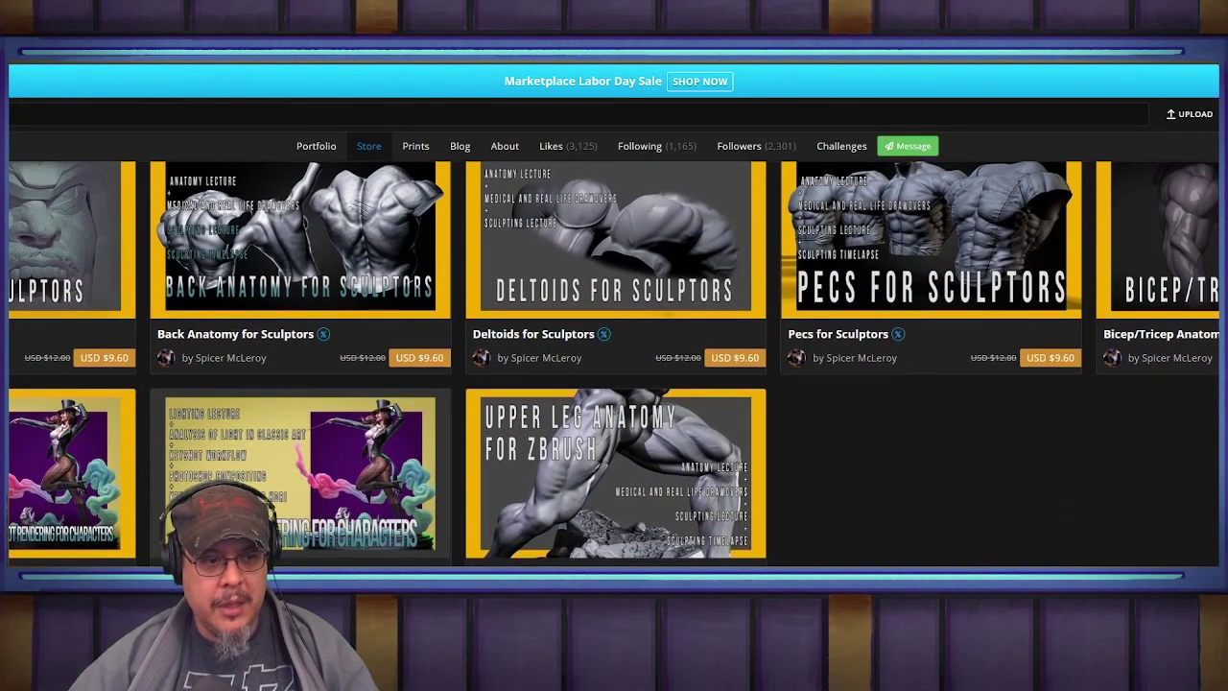
pyautogui.scroll(3, 931, 547)
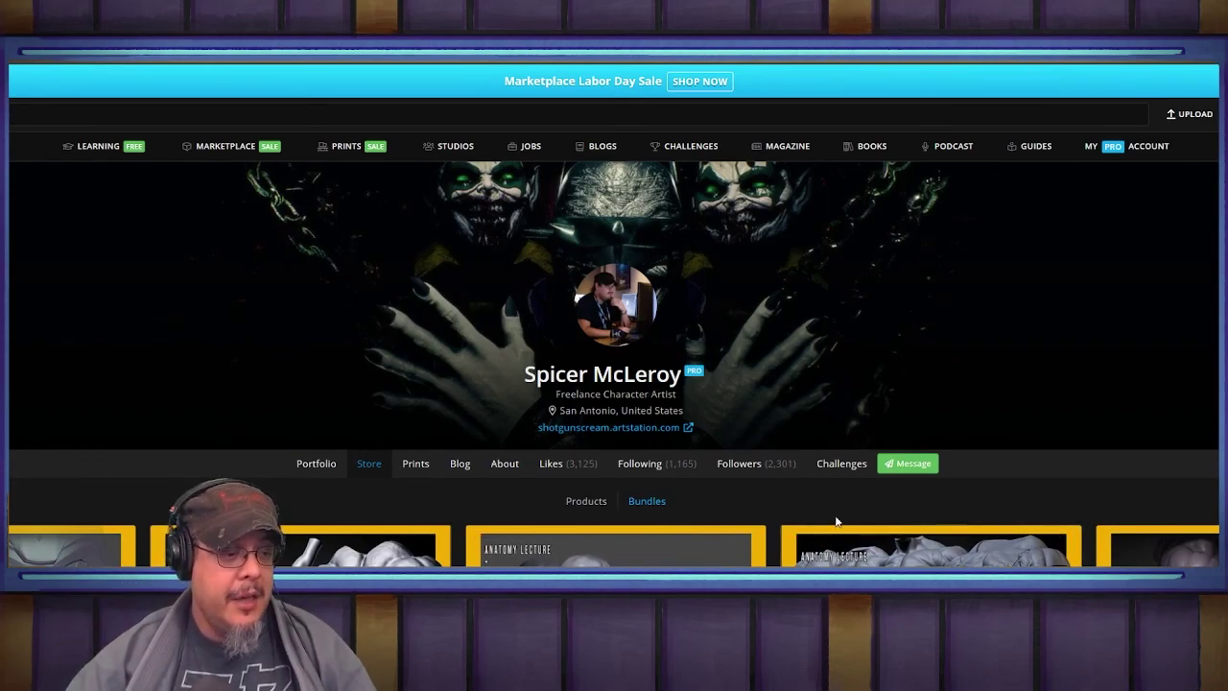
pyautogui.scroll(-4, 835, 515)
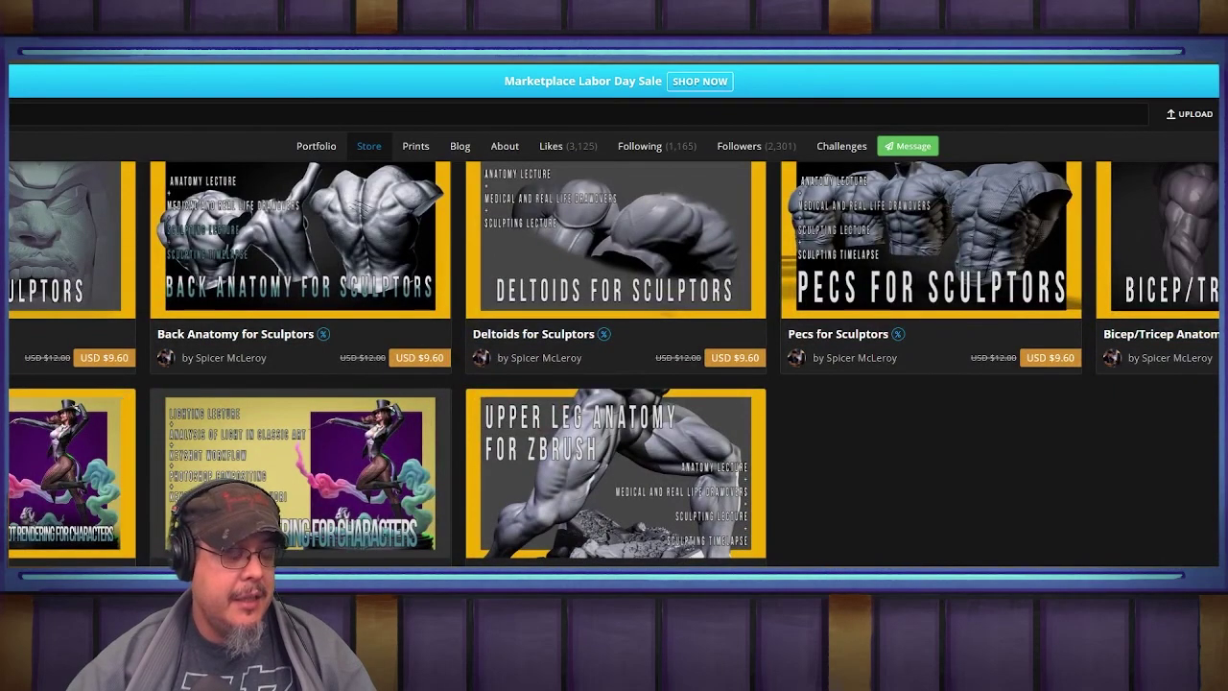
pyautogui.scroll(3, 535, 197)
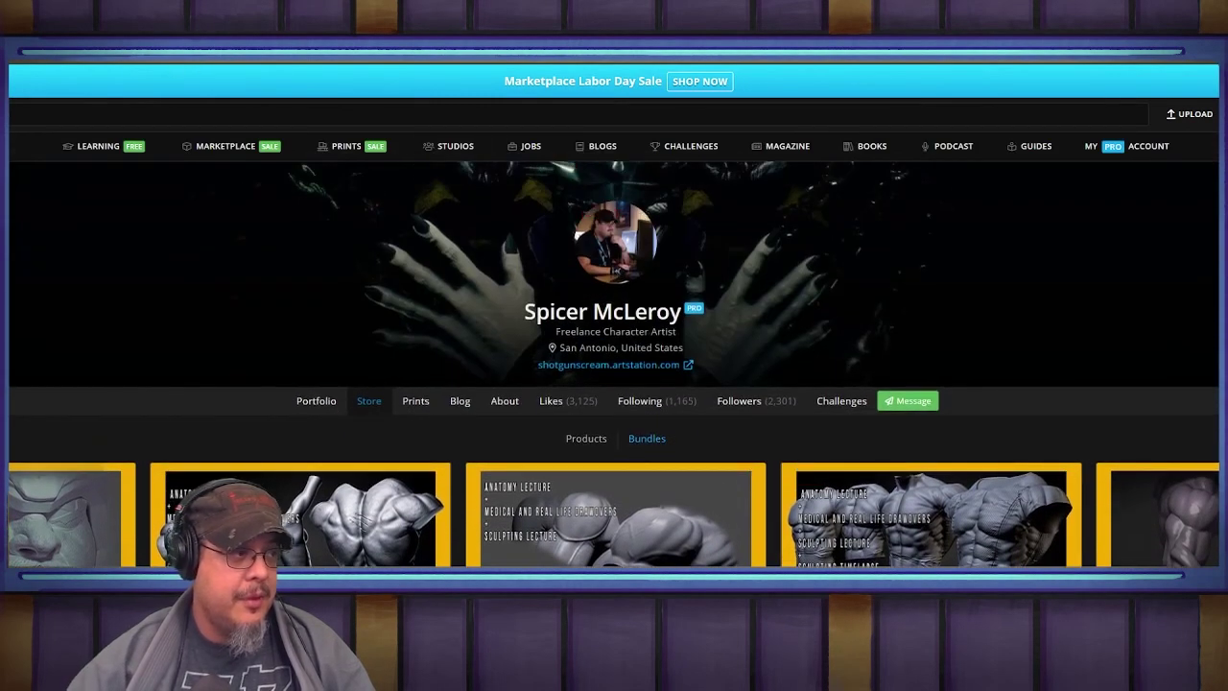